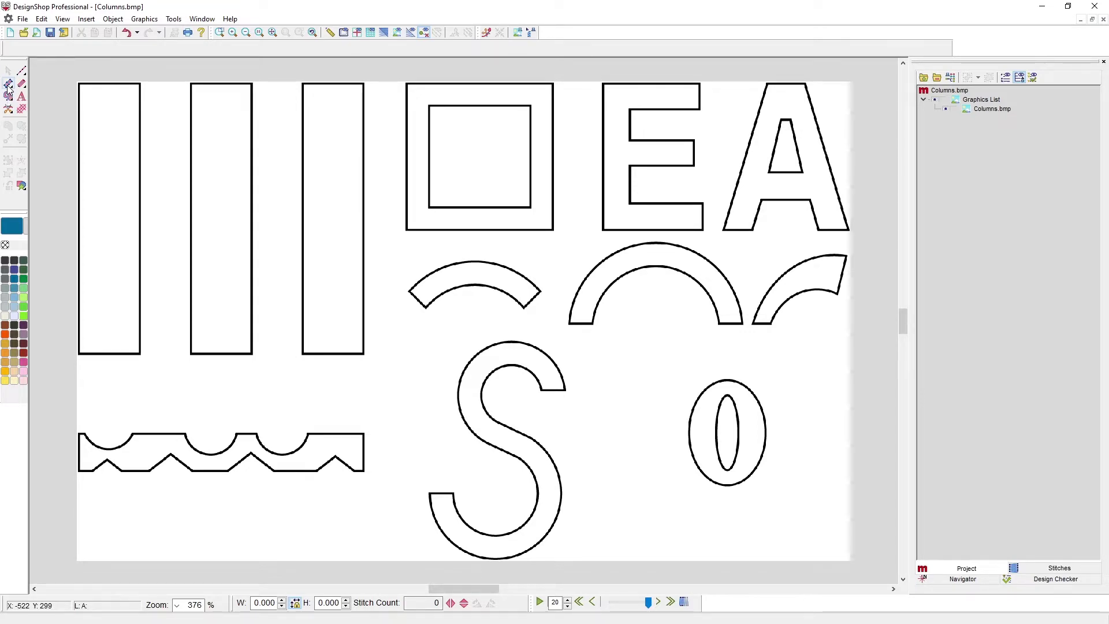
Digitize the first tall rectangle as a satin Column 1 element, placing point pairs across its upper and lower ends
left_click(8, 87)
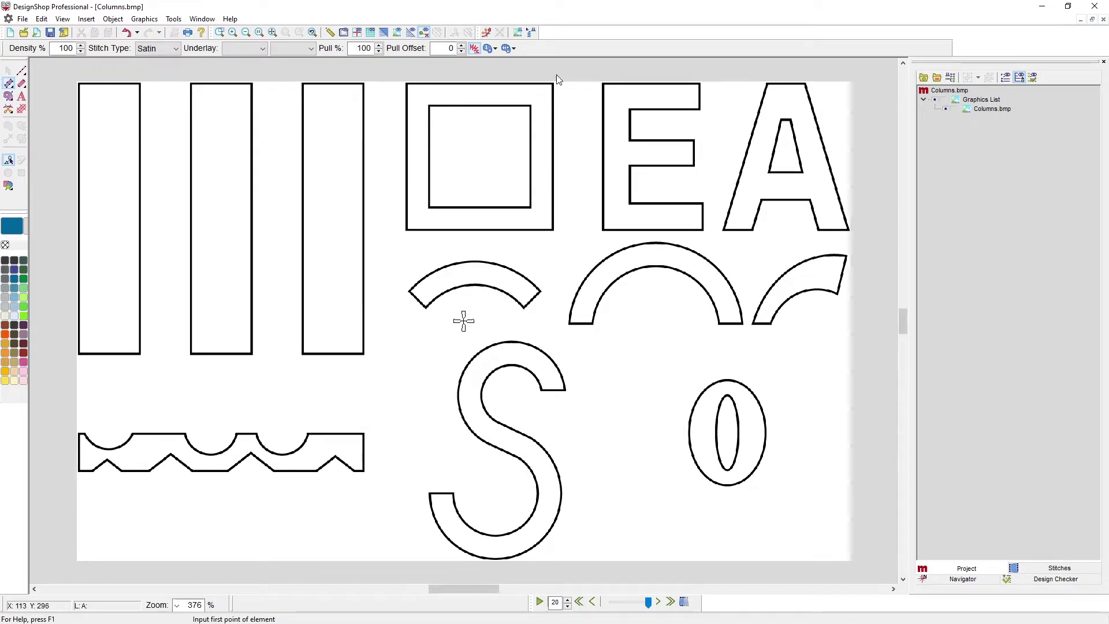
left_click(81, 84)
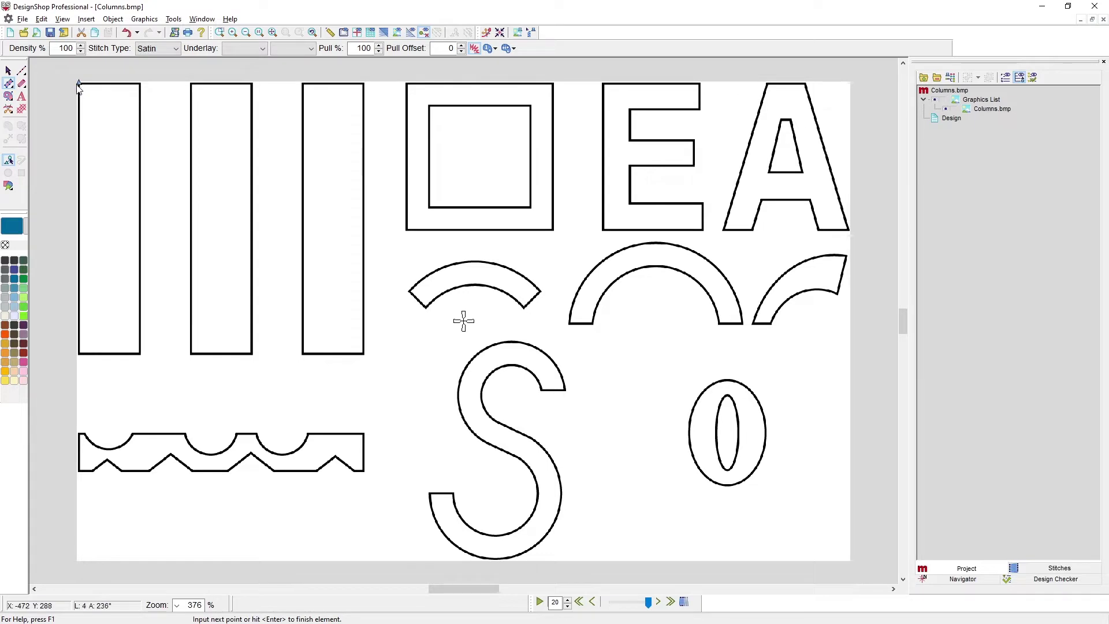
left_click(141, 90)
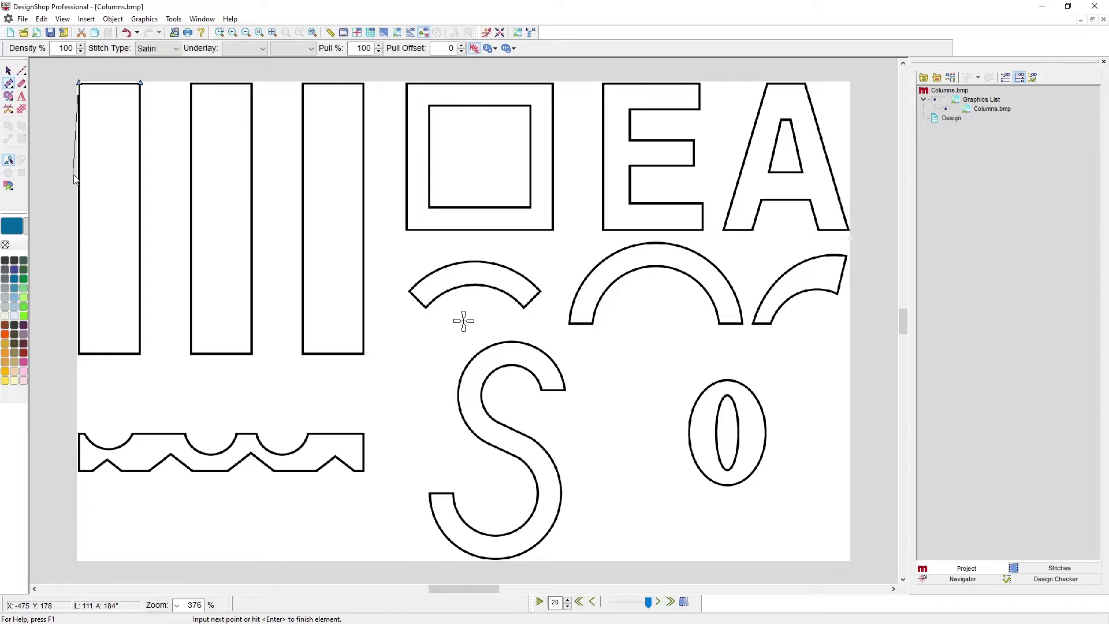
scroll(81, 185, "down", 2)
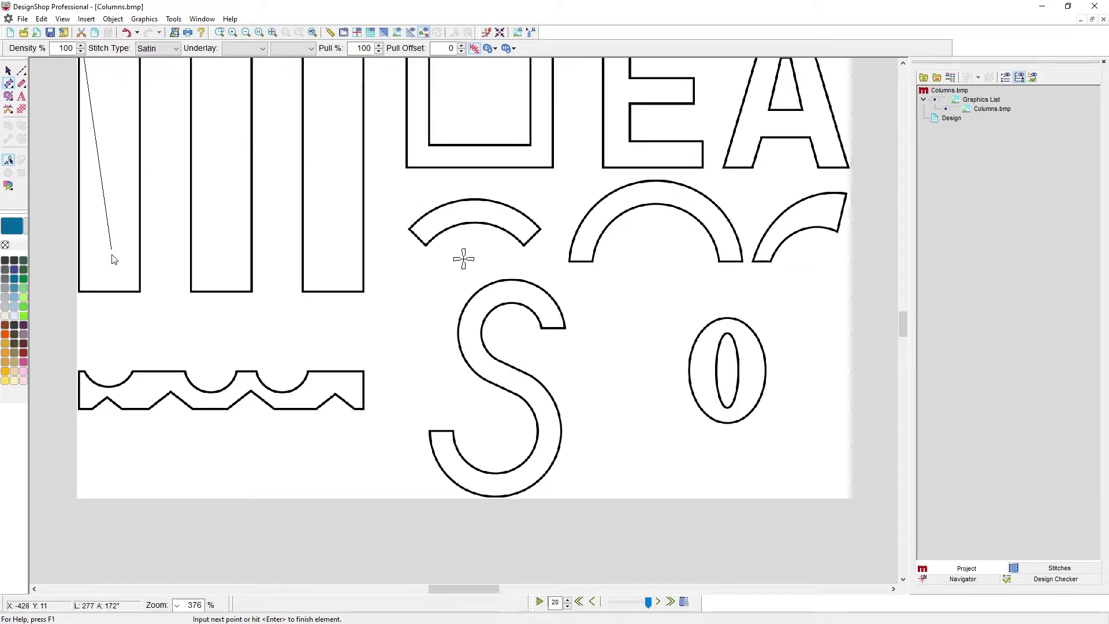
scroll(94, 291, "up", 2)
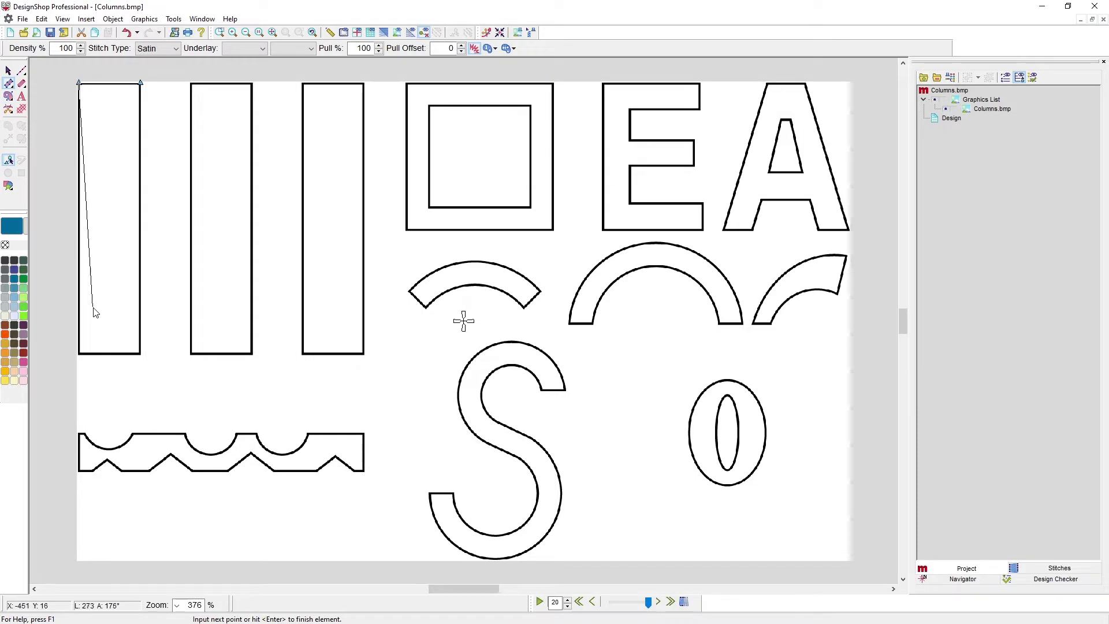
left_click(79, 354)
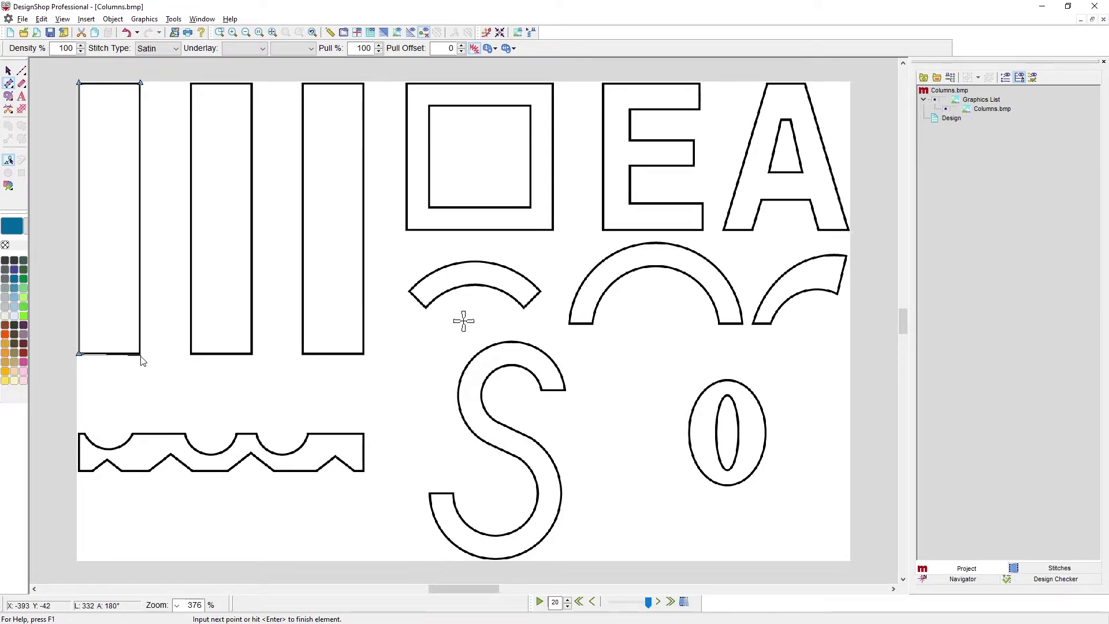
left_click(141, 354)
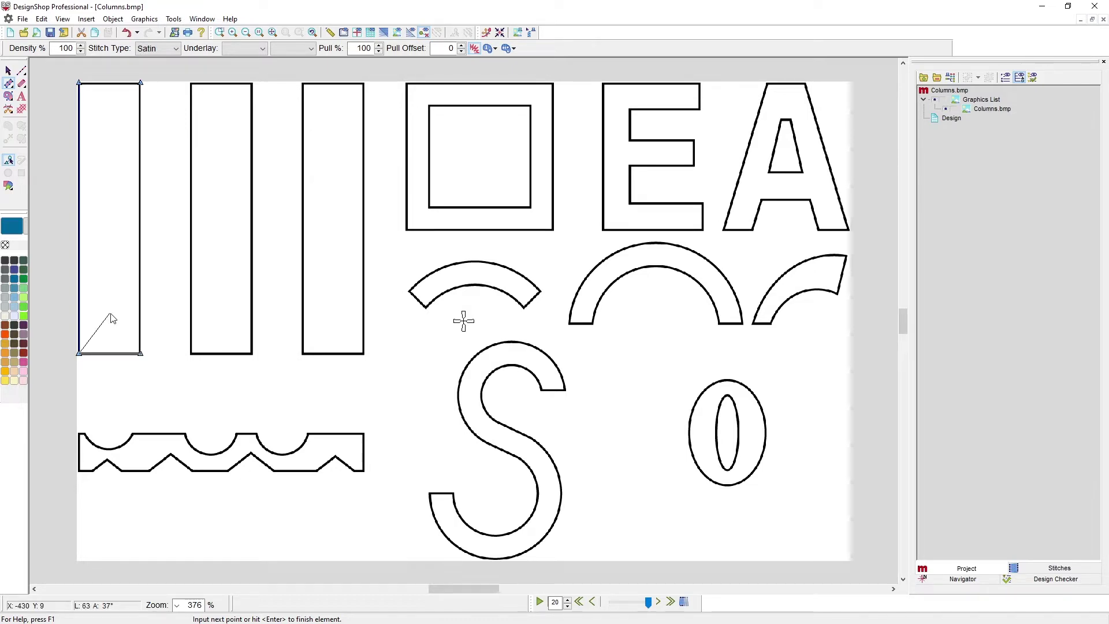
key("Return")
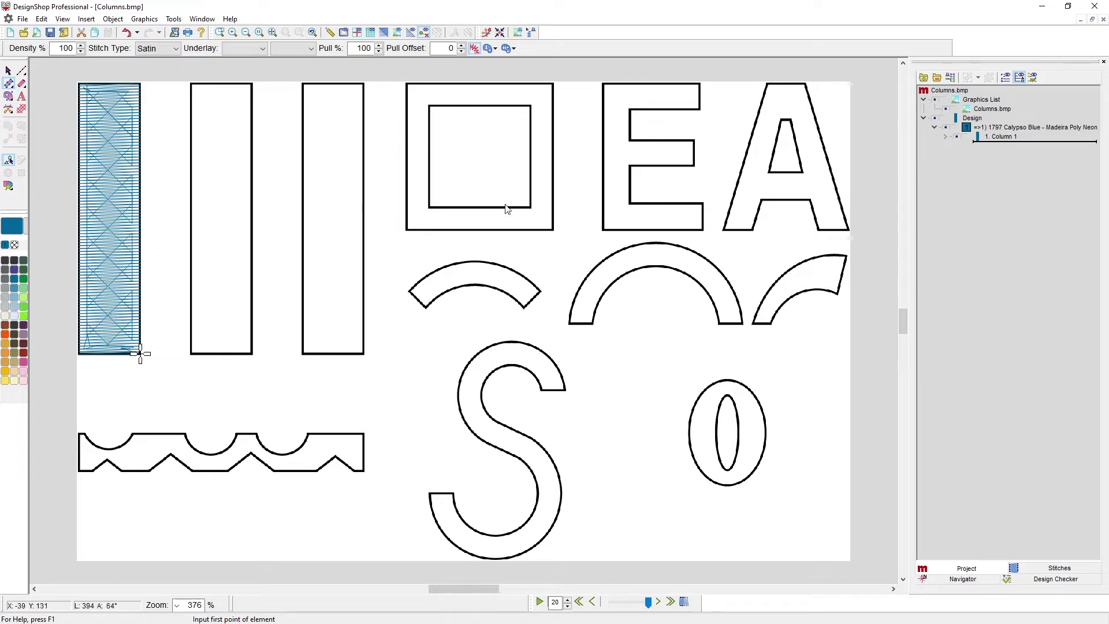
Show the finished column in 3D and change its thread colour to 1990 Floral Pink
left_click(1003, 142)
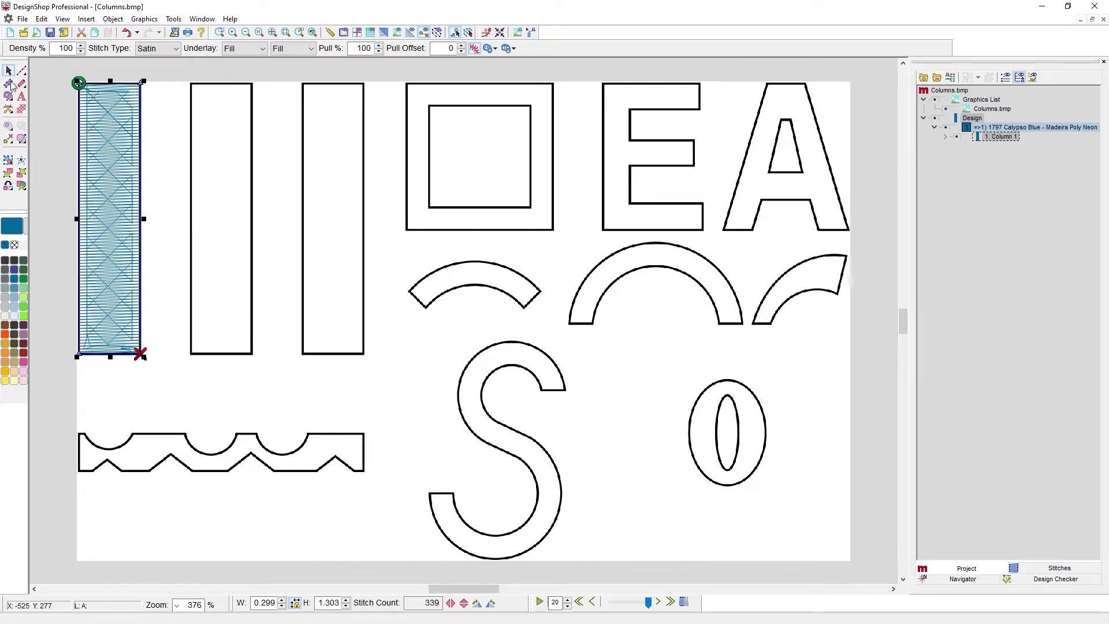
left_click(384, 31)
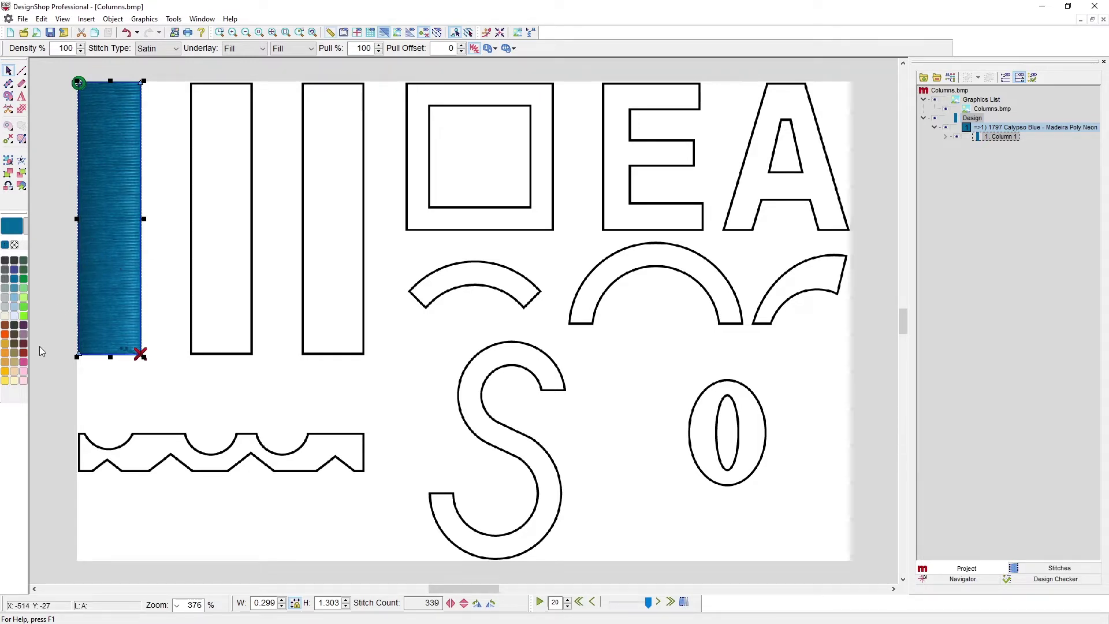
left_click(25, 361)
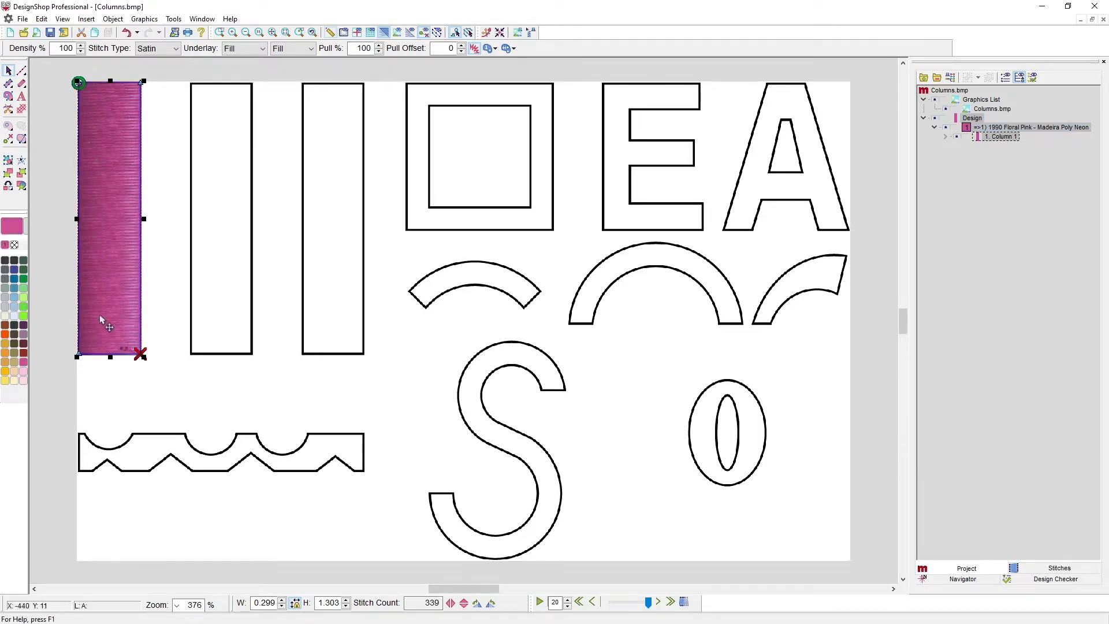
Try slanting the pink column's stitches with an added pair of points partway along its sides, and remove that pair
scroll(96, 327, "up", 2)
scroll(106, 322, "up", 3)
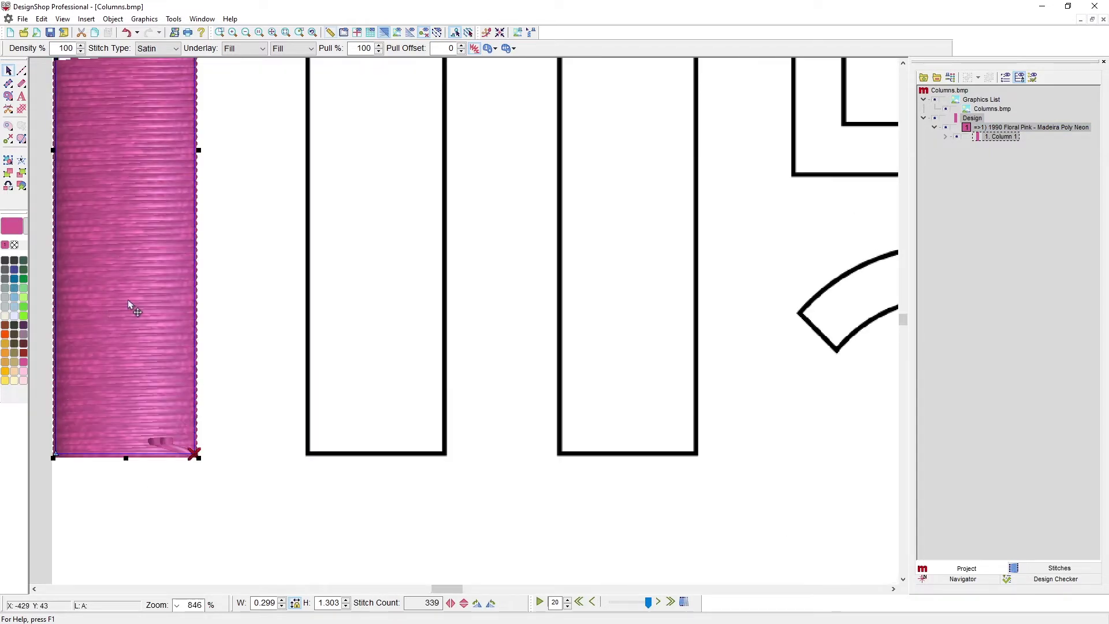
left_click(56, 333)
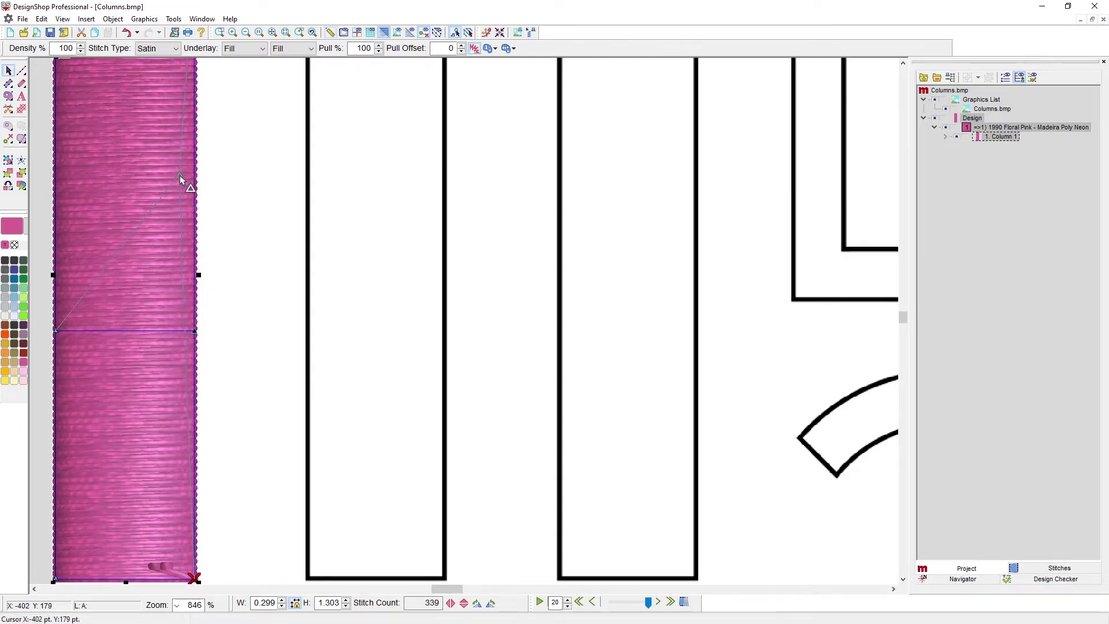
left_click(195, 155)
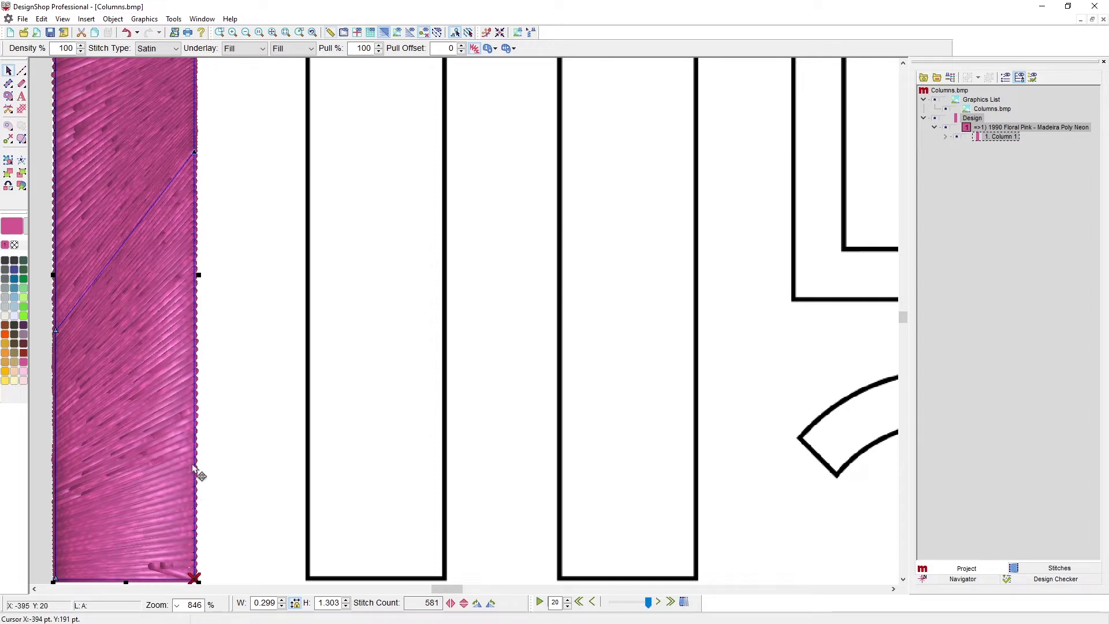
scroll(197, 440, "up", 1)
scroll(197, 440, "down", 2)
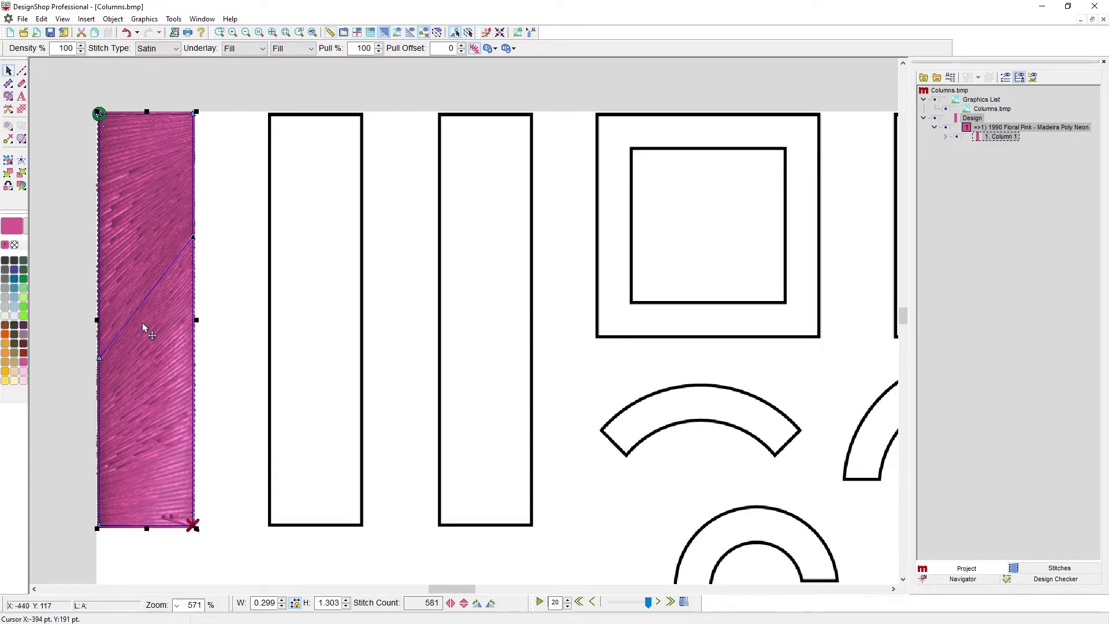
left_click_drag(233, 214, 71, 389)
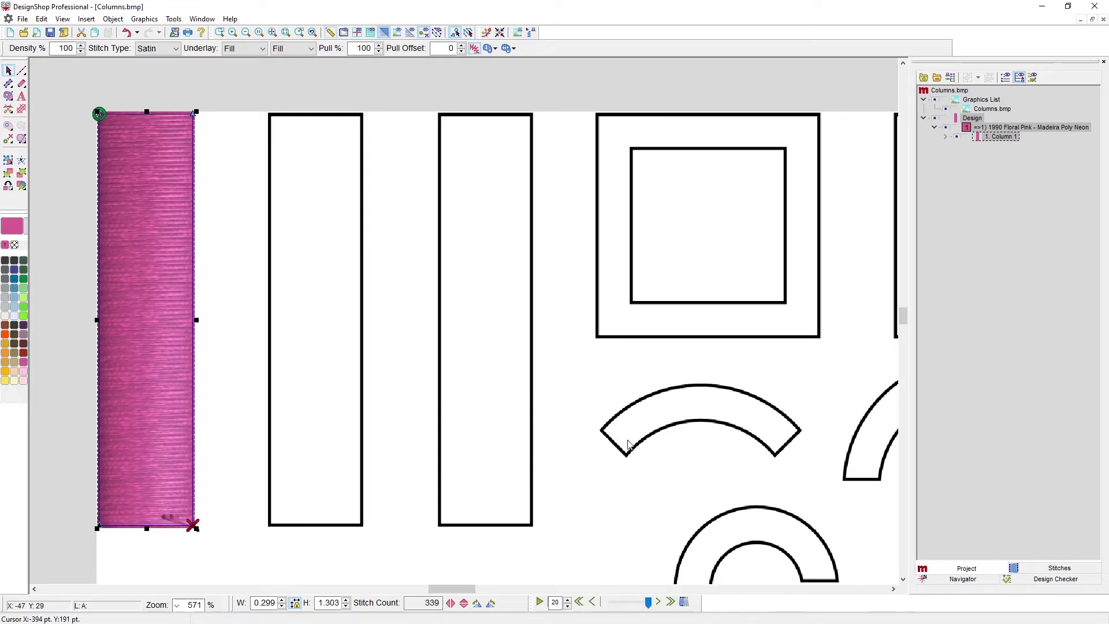
Digitize the short arc below the square as a Column 1 element, with corner points at both ends and a curve-point pair at mid-arc
scroll(441, 448, "right", 3)
scroll(396, 448, "up", 4)
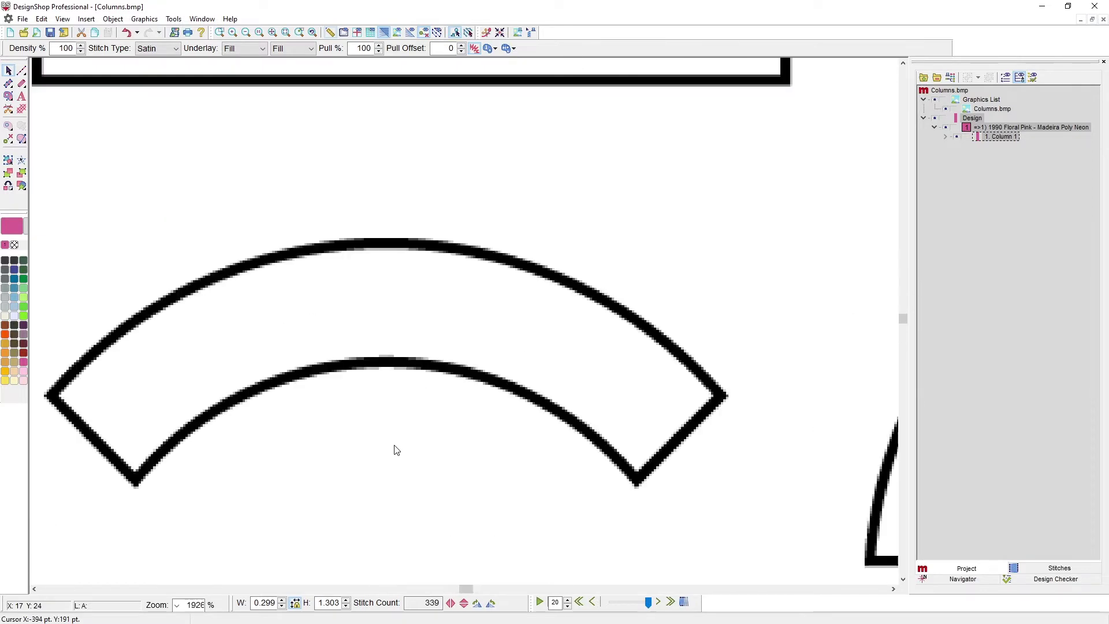
left_click(8, 83)
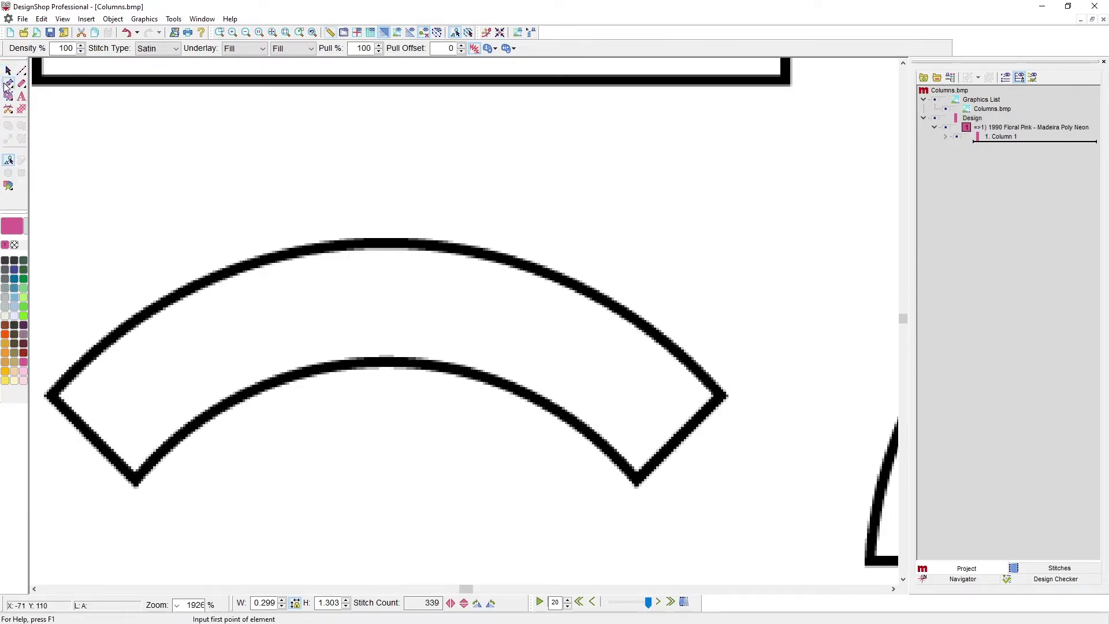
left_click(136, 489)
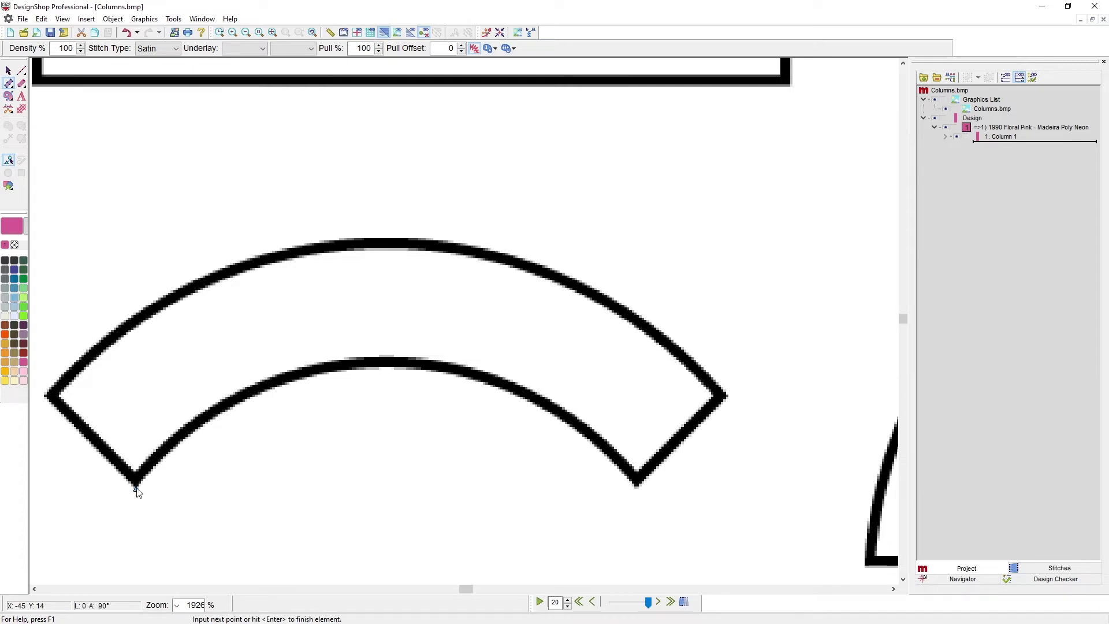
left_click(47, 396)
left_click(44, 397)
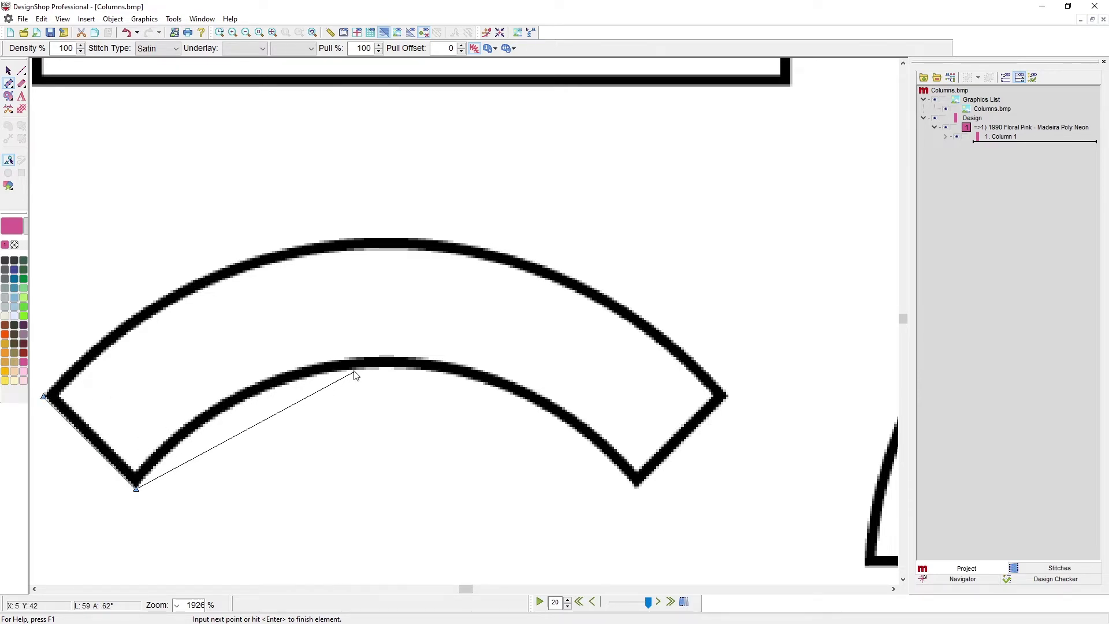
left_click(388, 370)
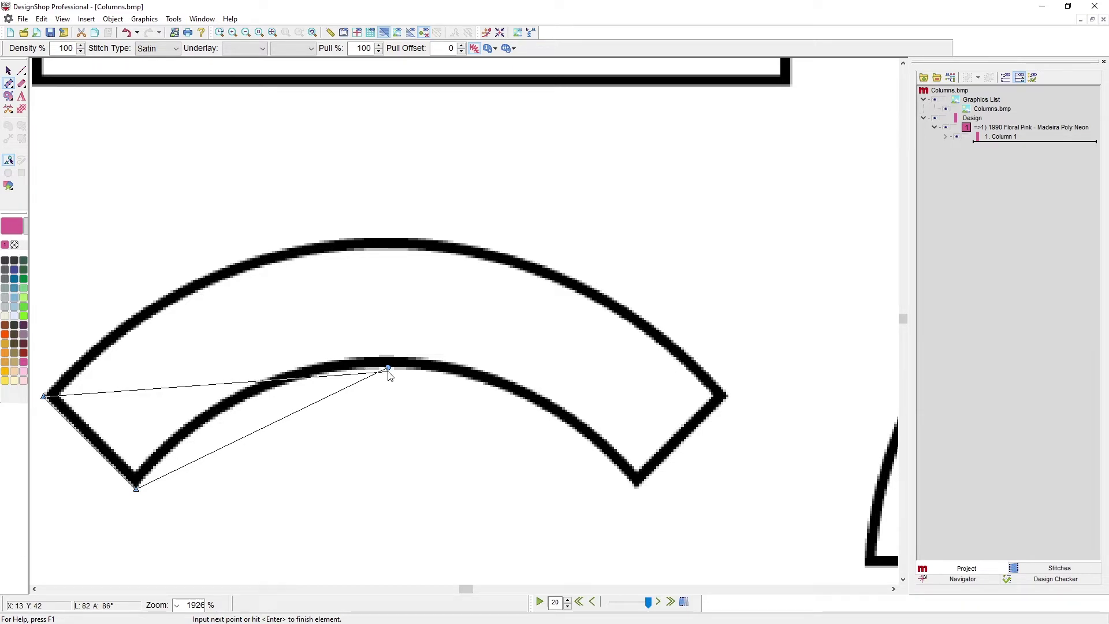
left_click(392, 239)
left_click(637, 487)
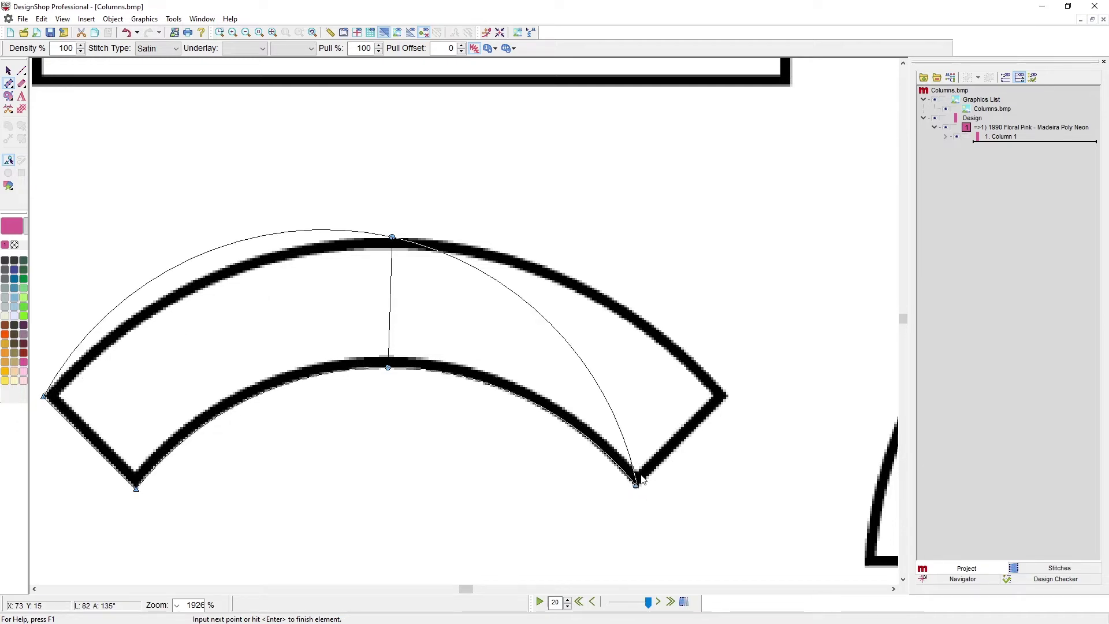
left_click(729, 399)
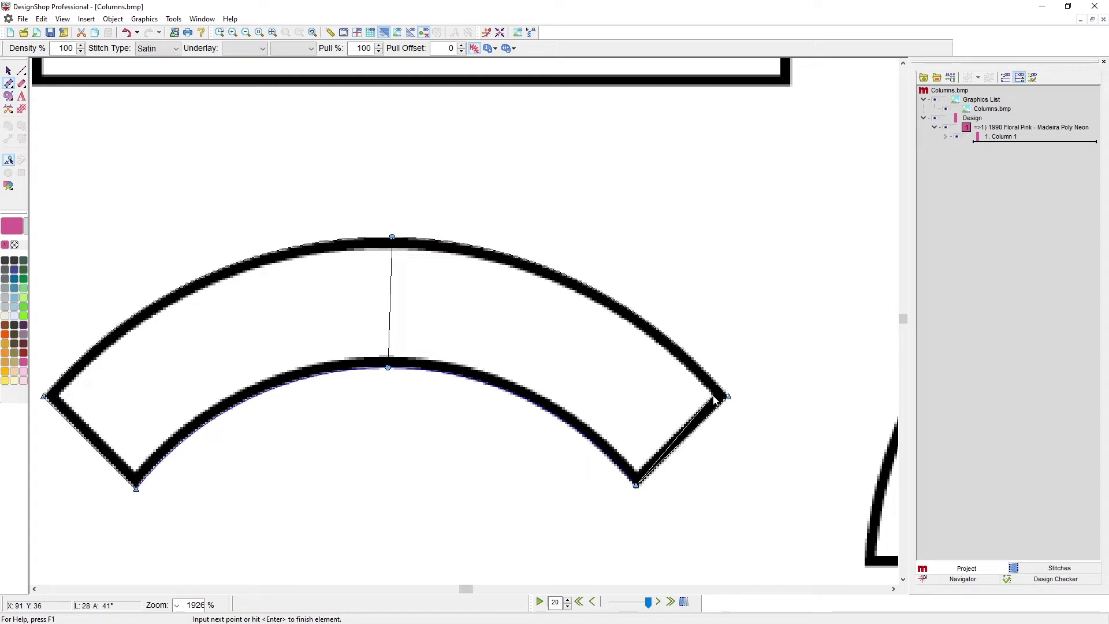
key("Return")
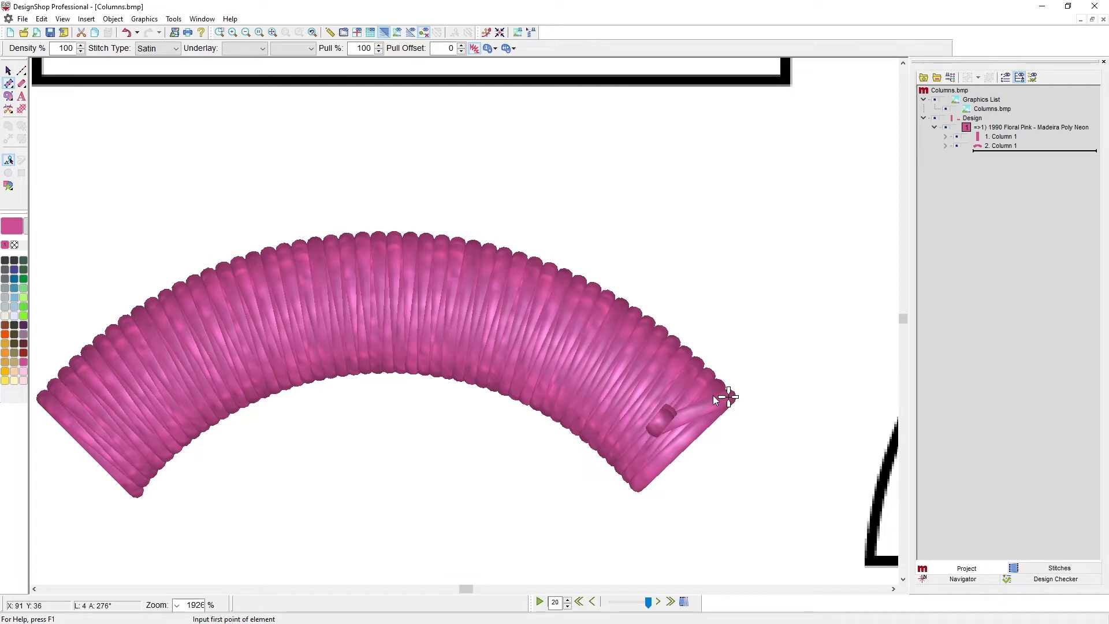
Move the stitched arc column straight up until it clears the arc outline in the artwork
left_click(8, 70)
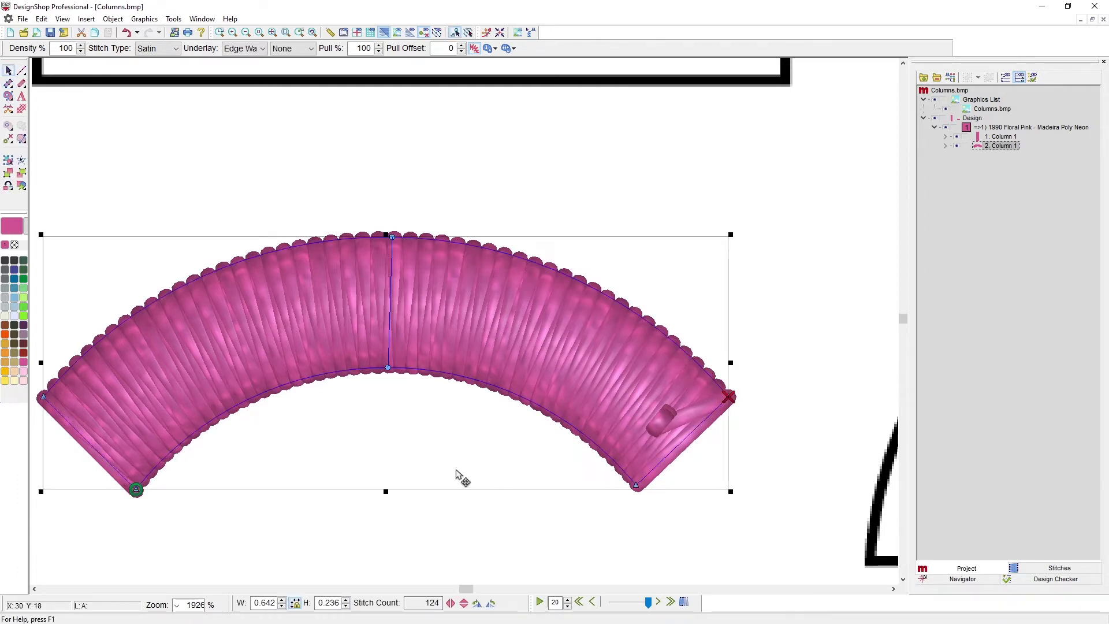
left_click_drag(456, 471, 448, 269)
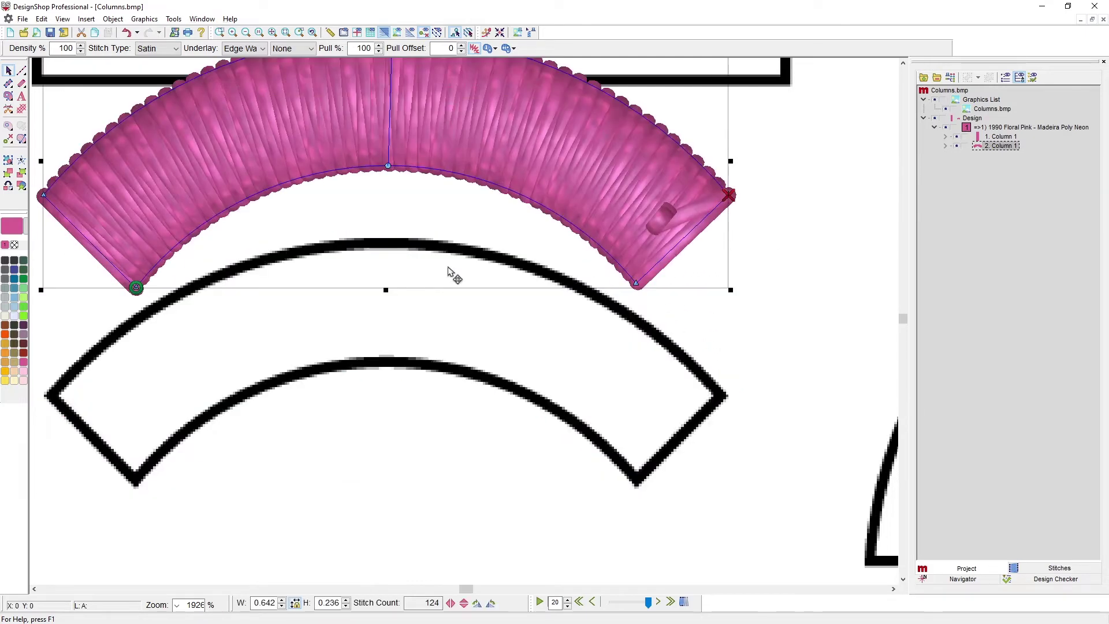
scroll(448, 269, "up", 2)
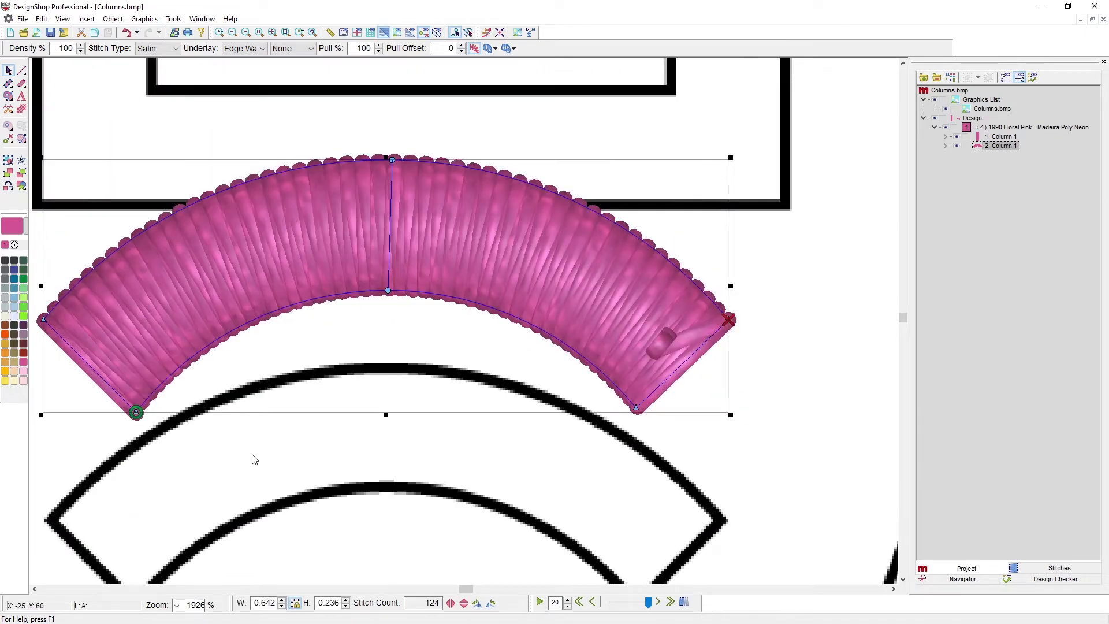
scroll(267, 422, "down", 2)
left_click_drag(344, 248, 342, 186)
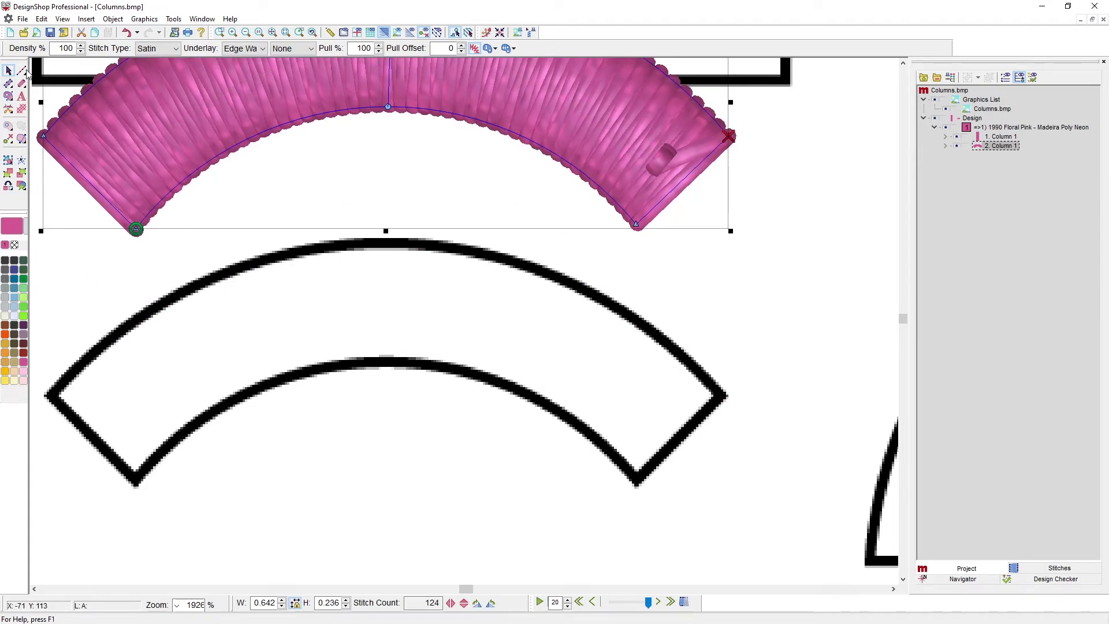
Draw two straight vector guide lines along the slanted ends of the arc outline, extending past it on both sides
left_click(50, 76)
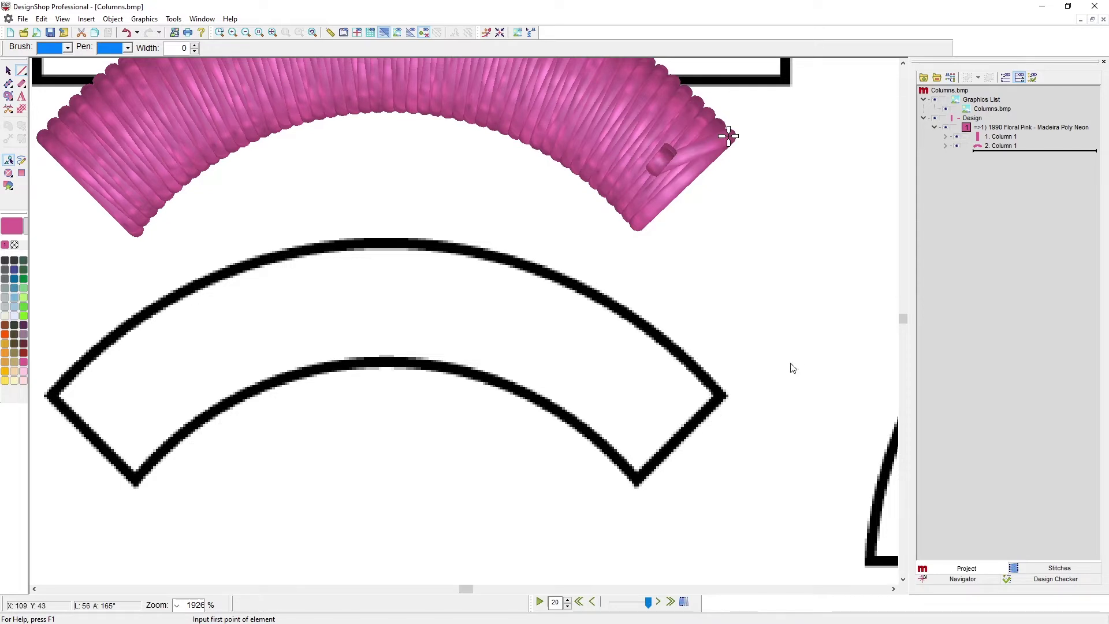
left_click(795, 329)
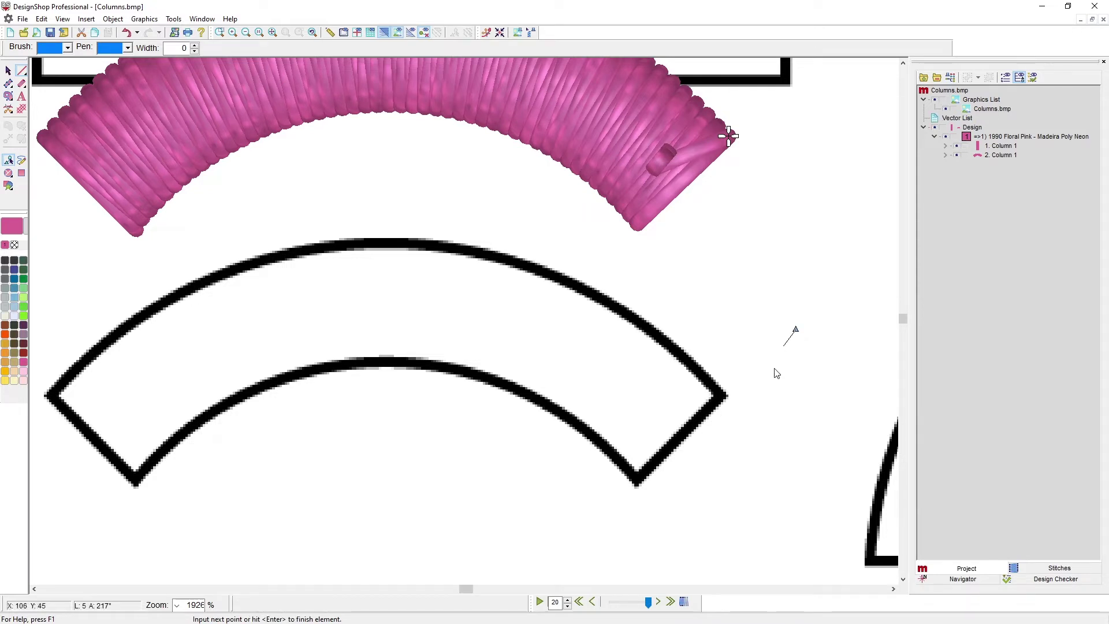
left_click(561, 556)
key("Return")
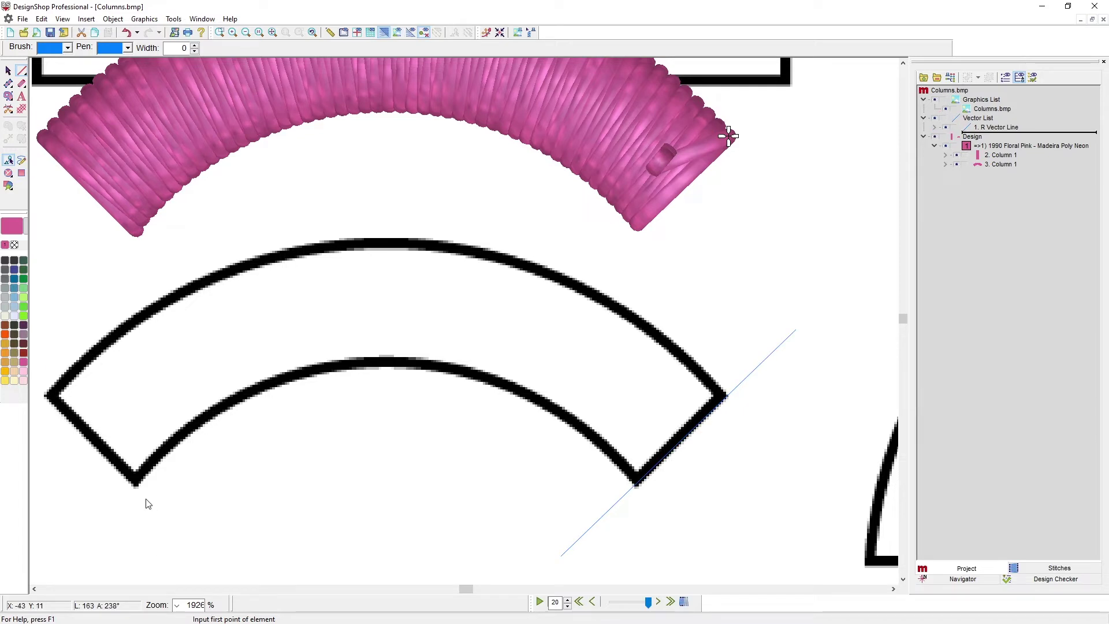
left_click(77, 334)
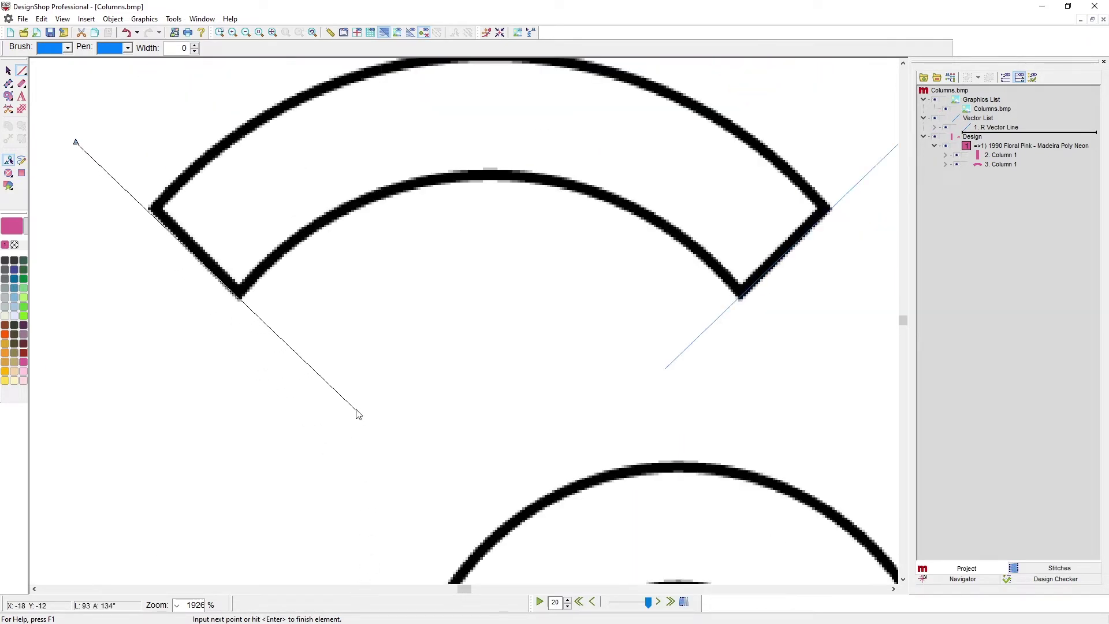
left_click(349, 402)
key("Return")
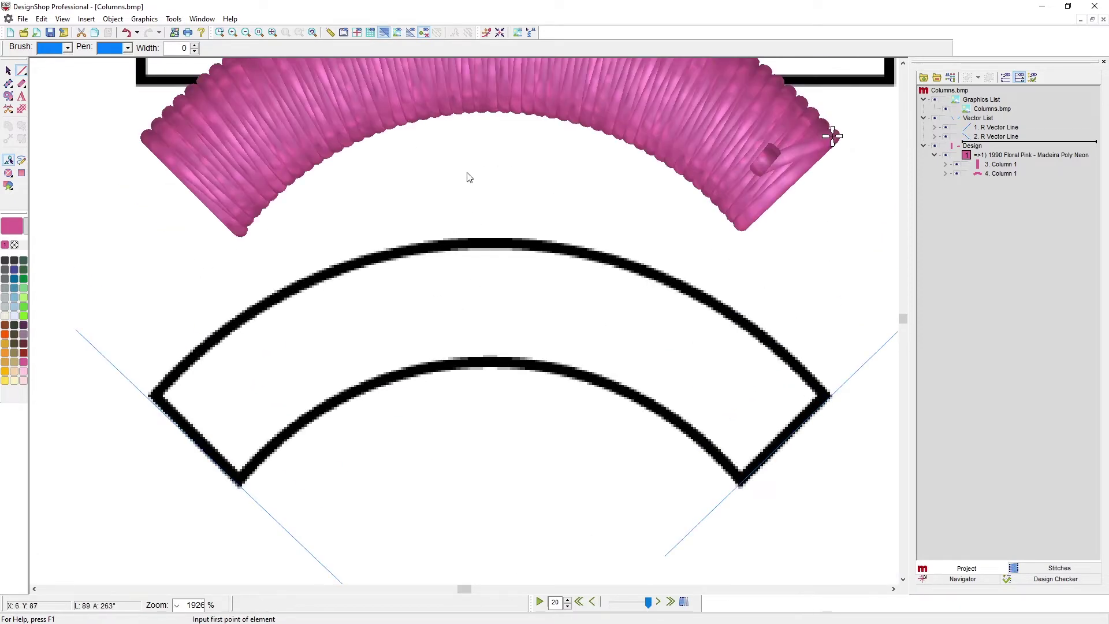
Draw a vertical vector guide line through the middle of the arc outline
left_click(479, 152)
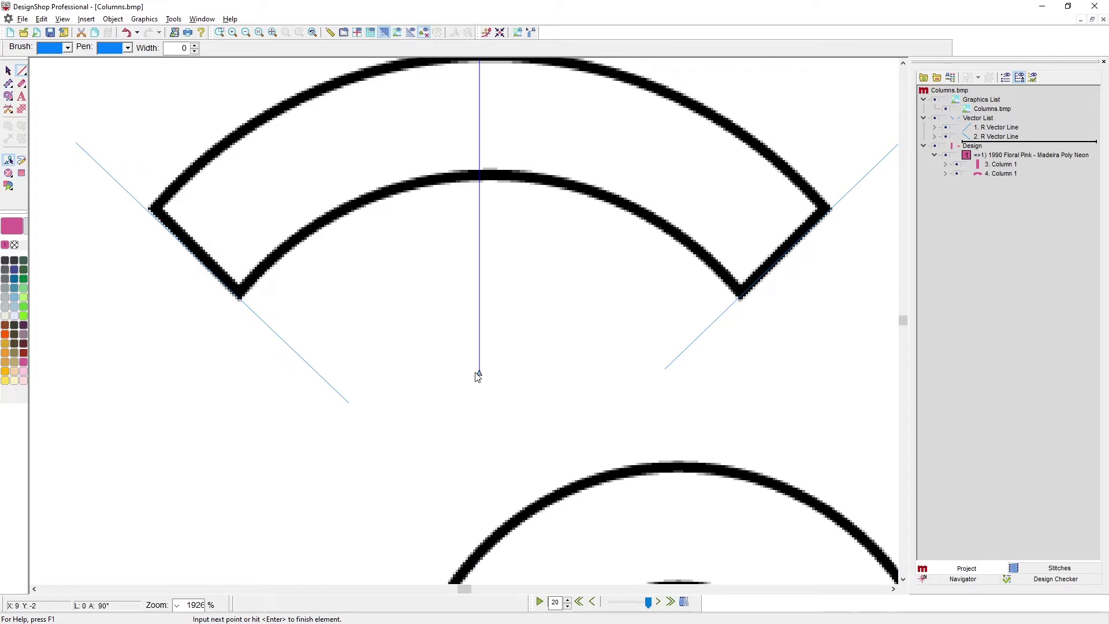
left_click(478, 375)
key("Return")
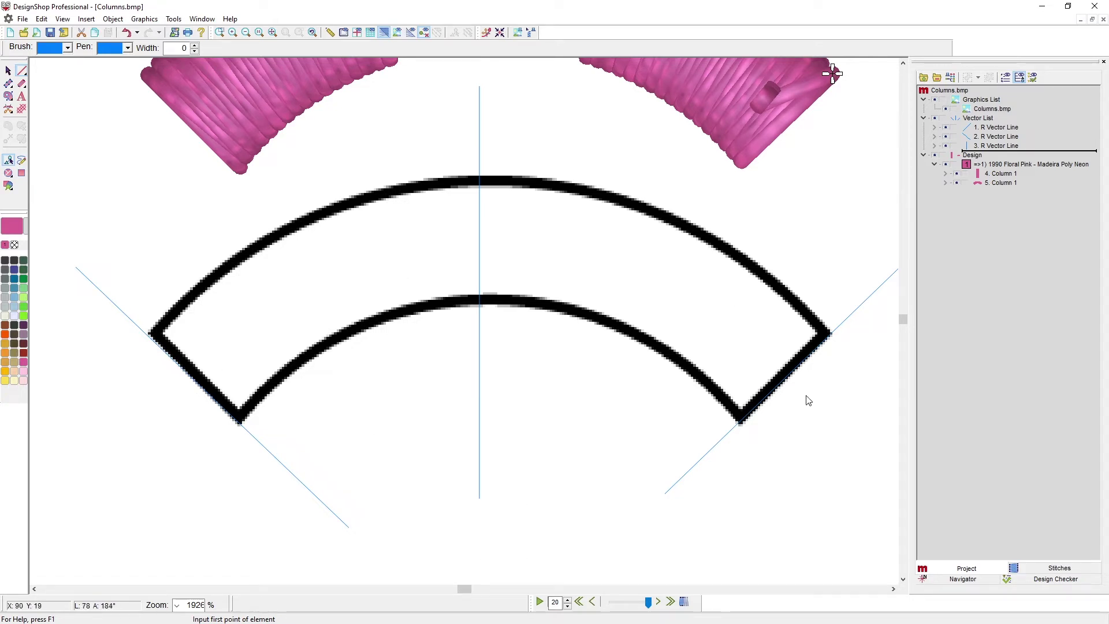
Draw two slanted vector guide lines across the arc outline, one on each side midway between the vertical guide and the end guide
left_click(701, 166)
left_click(543, 542)
key("Return")
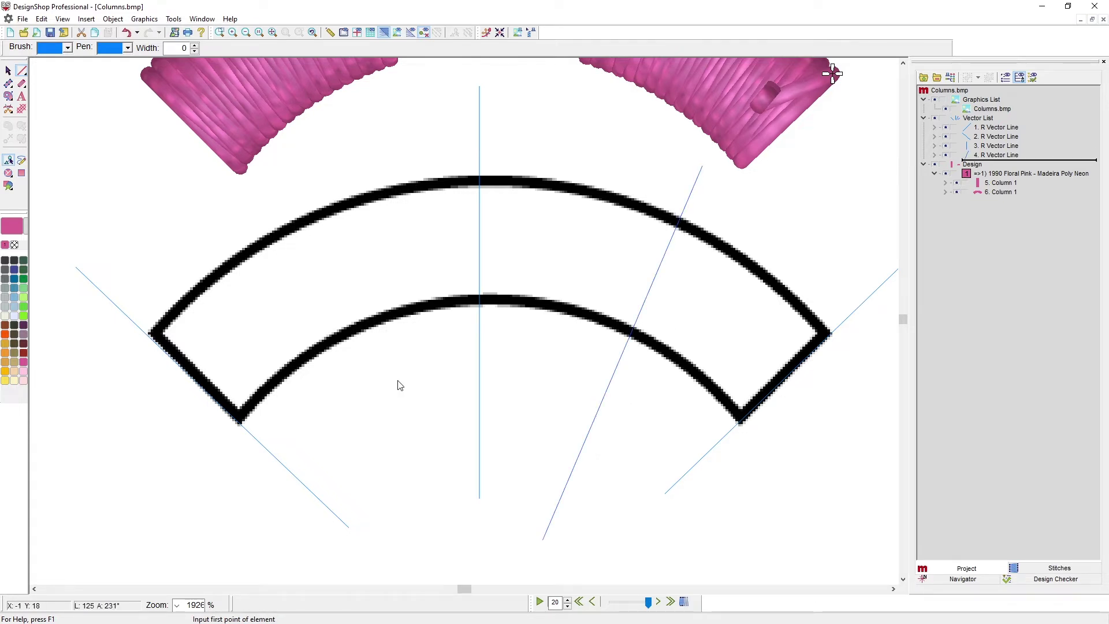
left_click(248, 153)
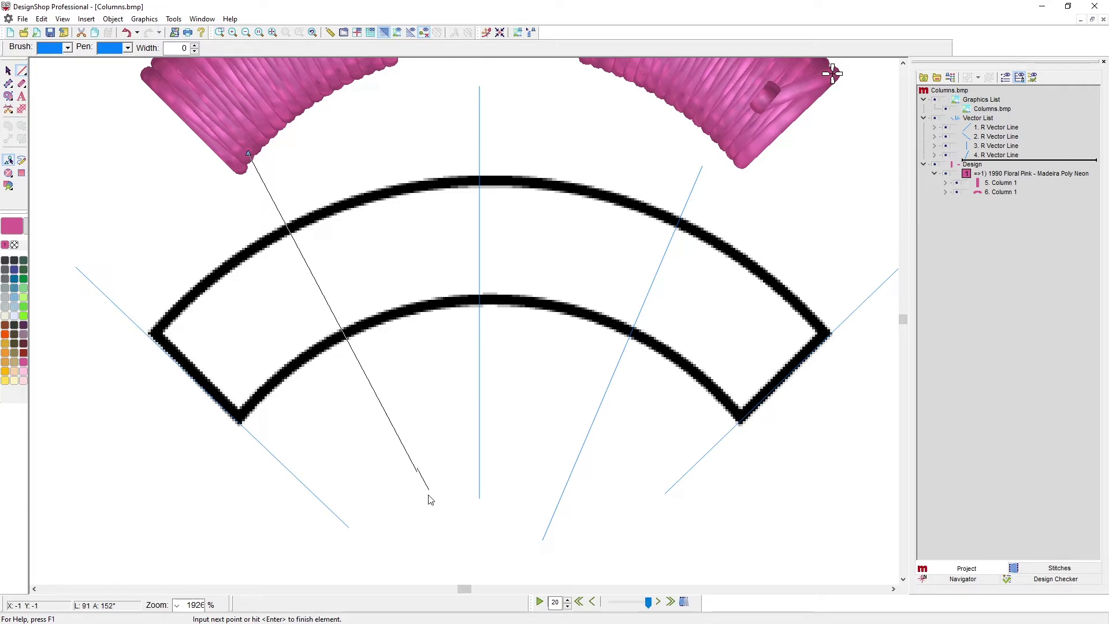
left_click(430, 524)
key("Return")
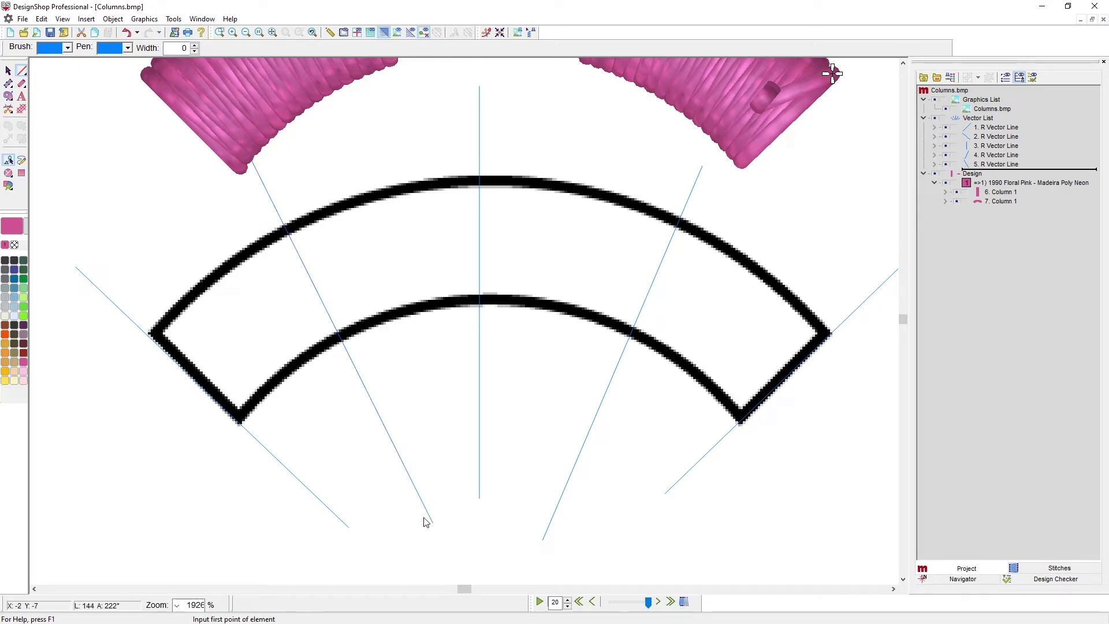
Digitize the arc outline as a Column 1 element with corner end pairs and three skewed curve-point pairs, their outer points offset past the guide lines
left_click(10, 84)
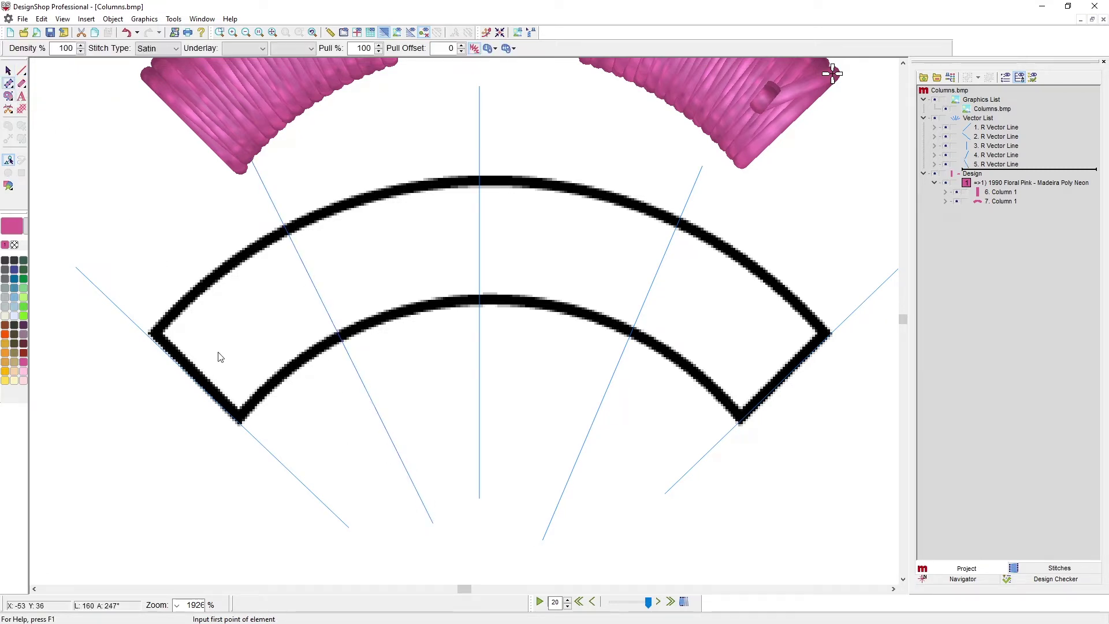
left_click(241, 426)
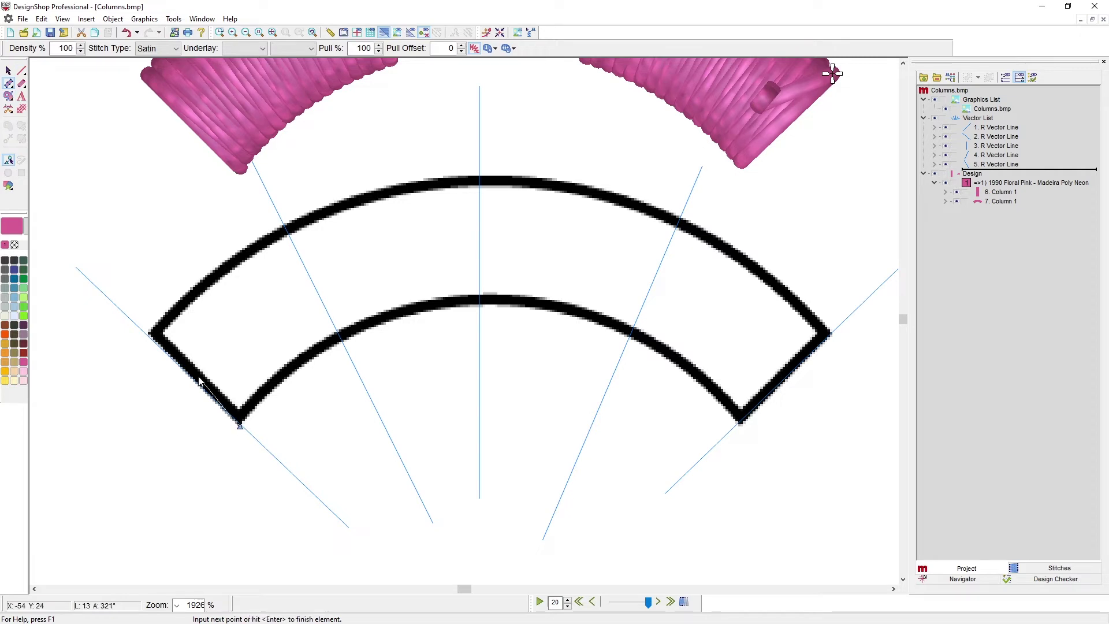
left_click(148, 334)
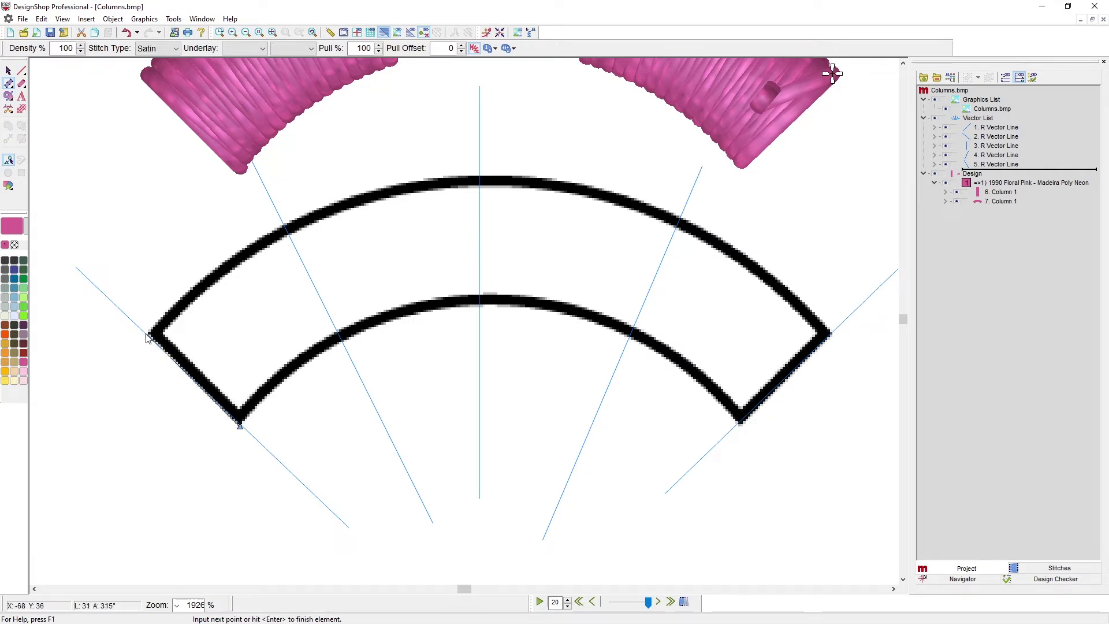
left_click(333, 347)
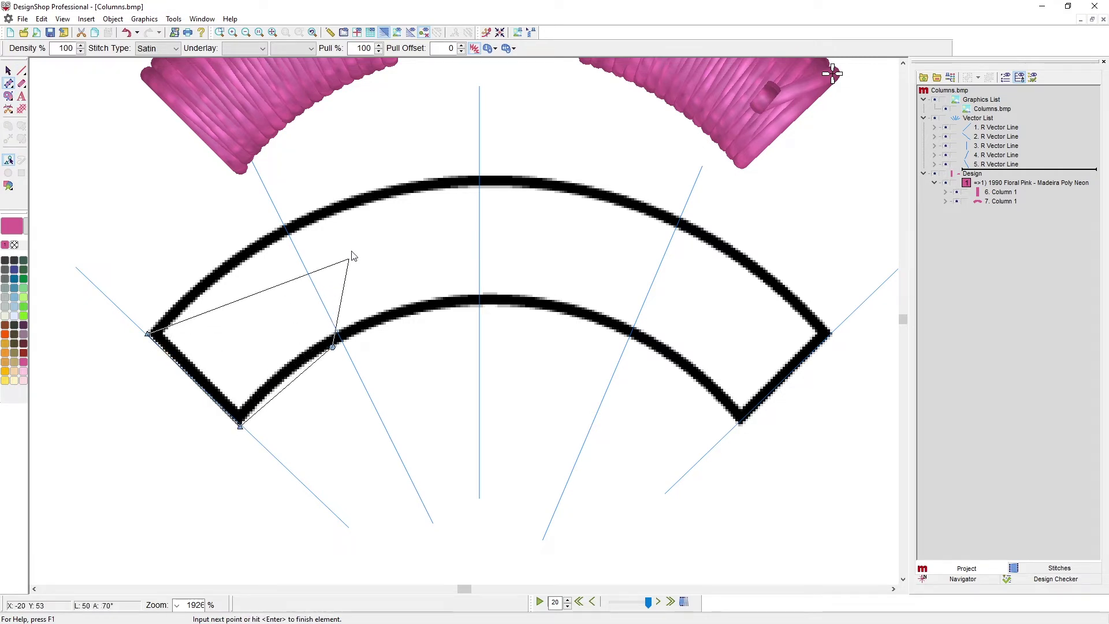
left_click(354, 200)
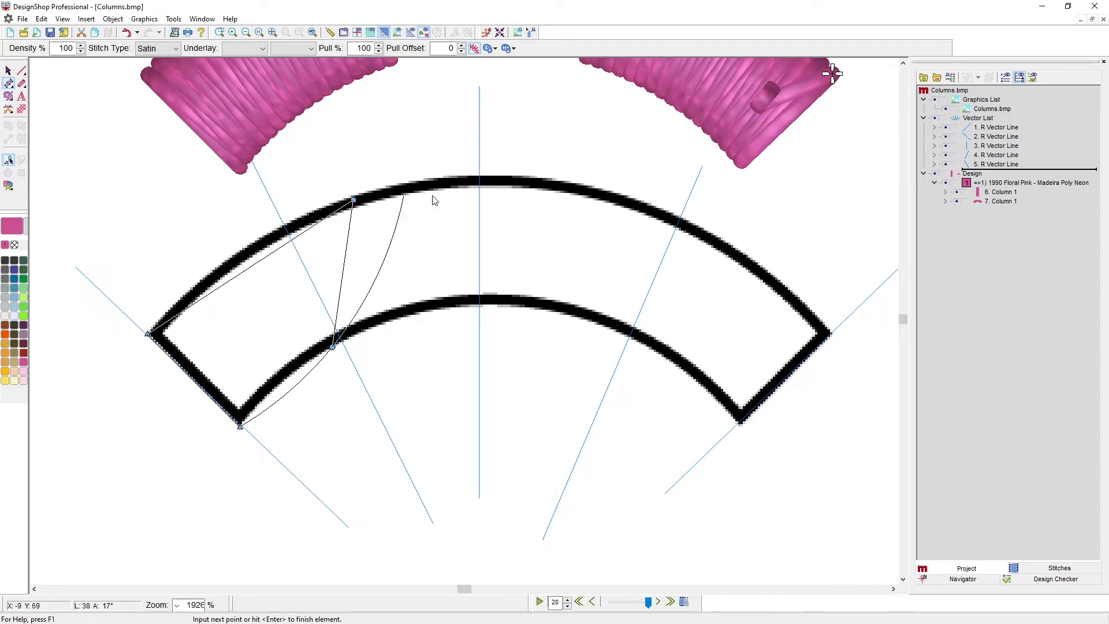
left_click(484, 305)
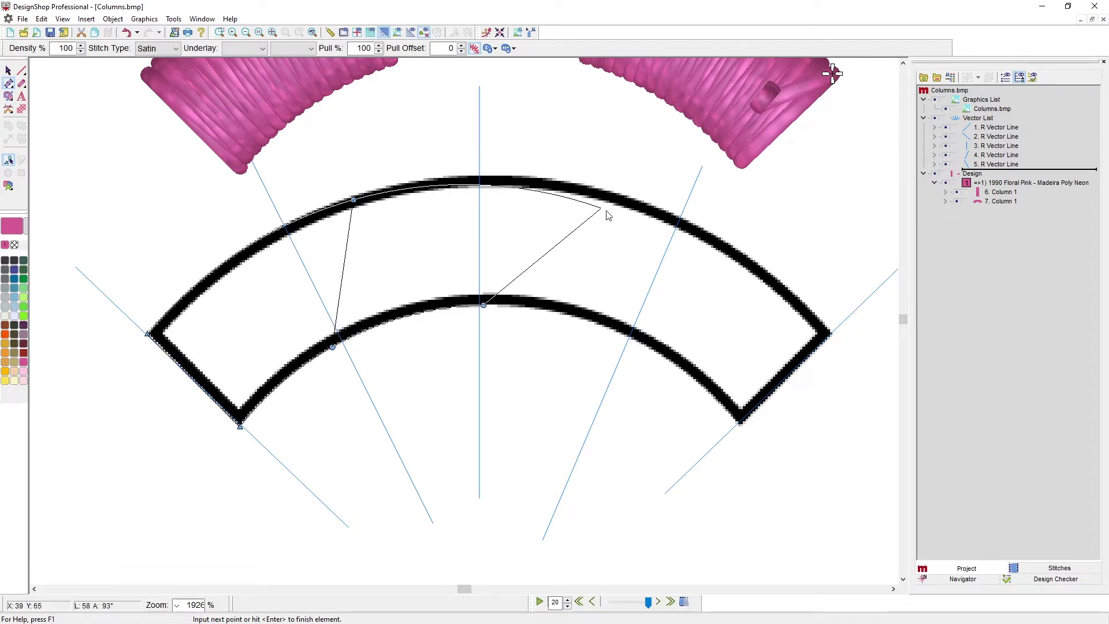
left_click(639, 200)
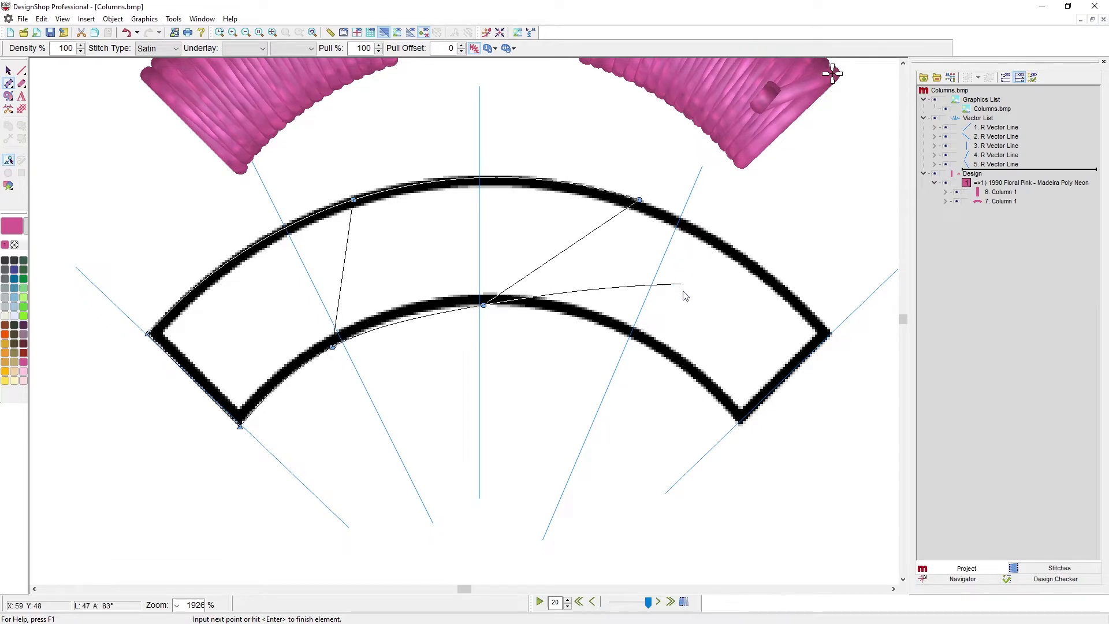
left_click(644, 344)
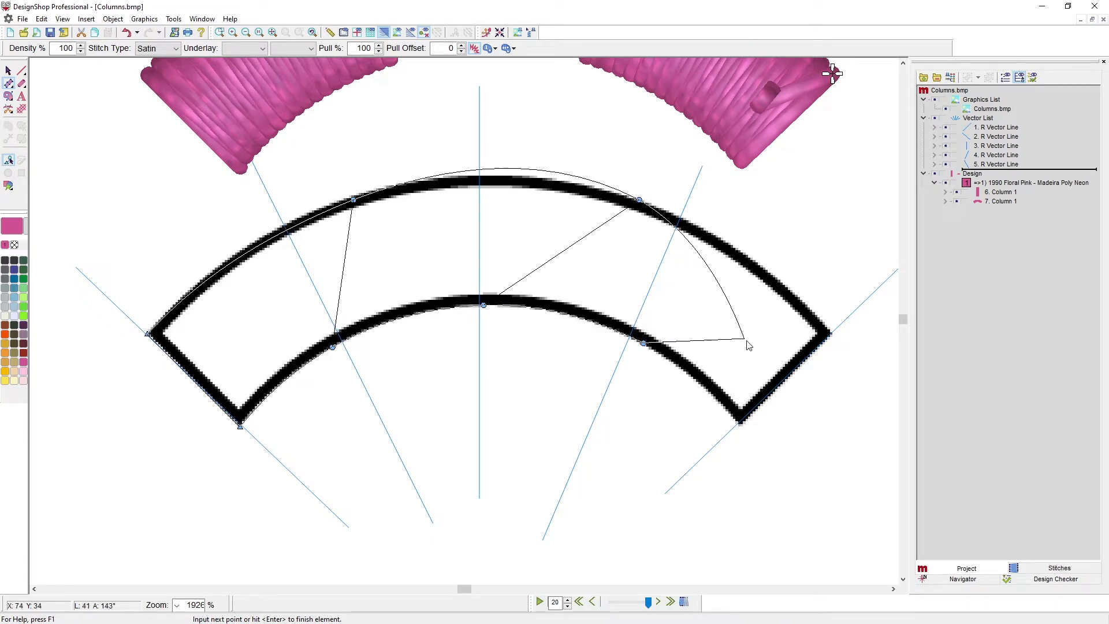
left_click(803, 305)
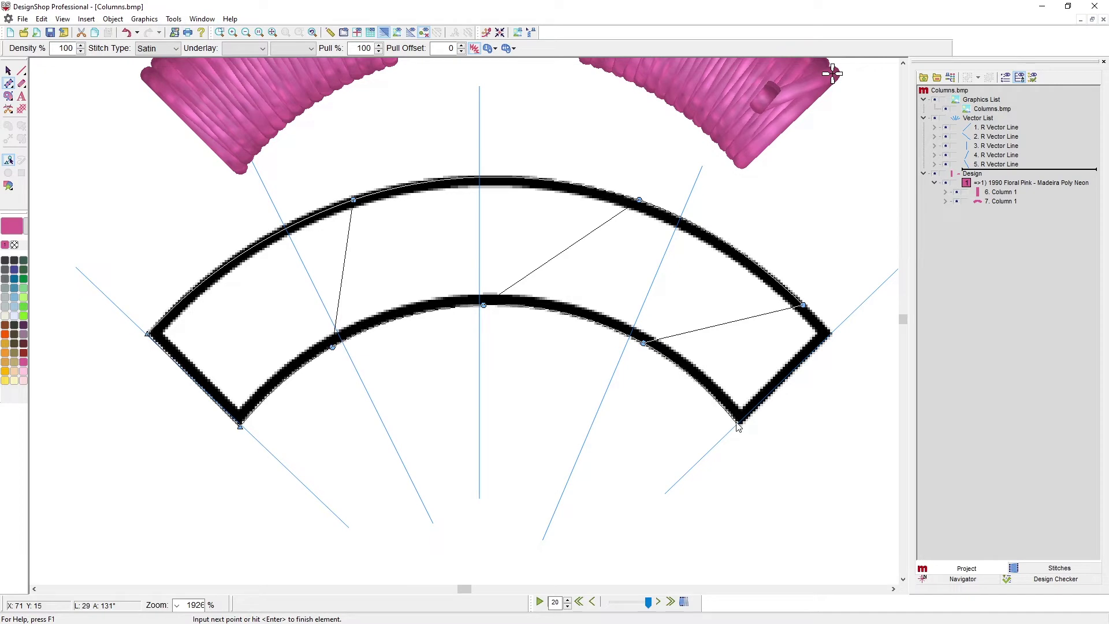
left_click(828, 335)
key("Return")
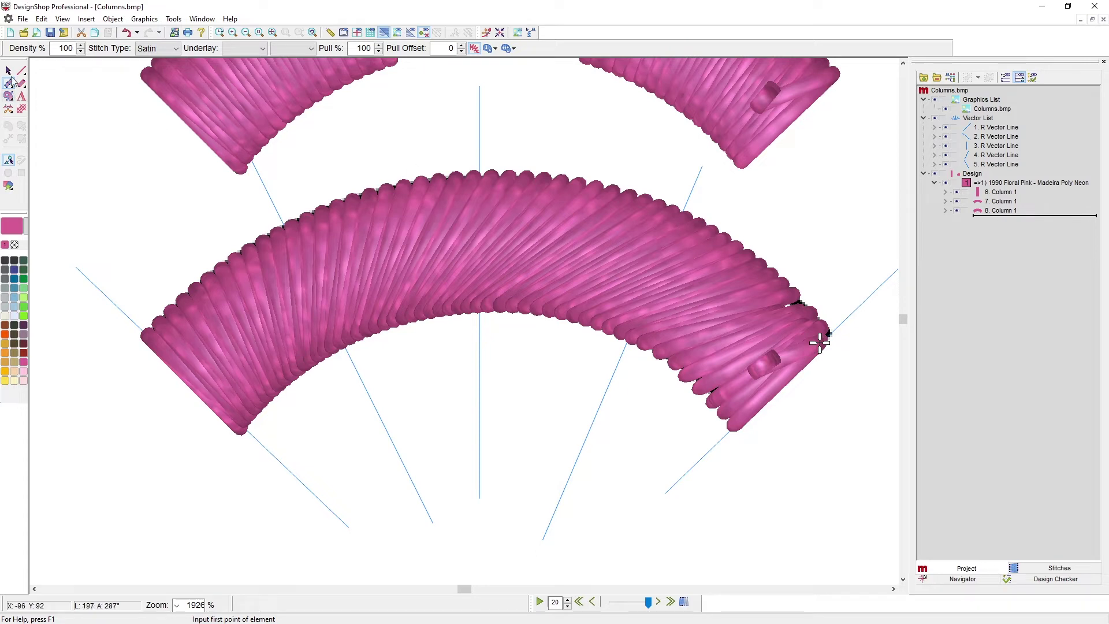
Delete the arc column digitized with the skewed point pairs
key("Escape")
left_click(817, 339)
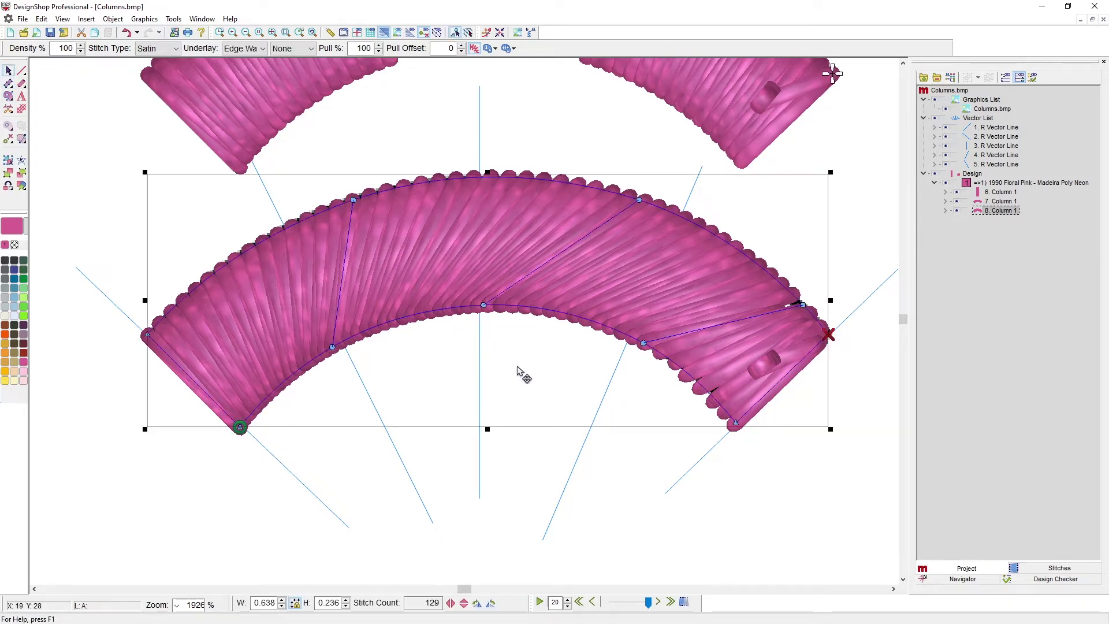
scroll(518, 367, "up", 2)
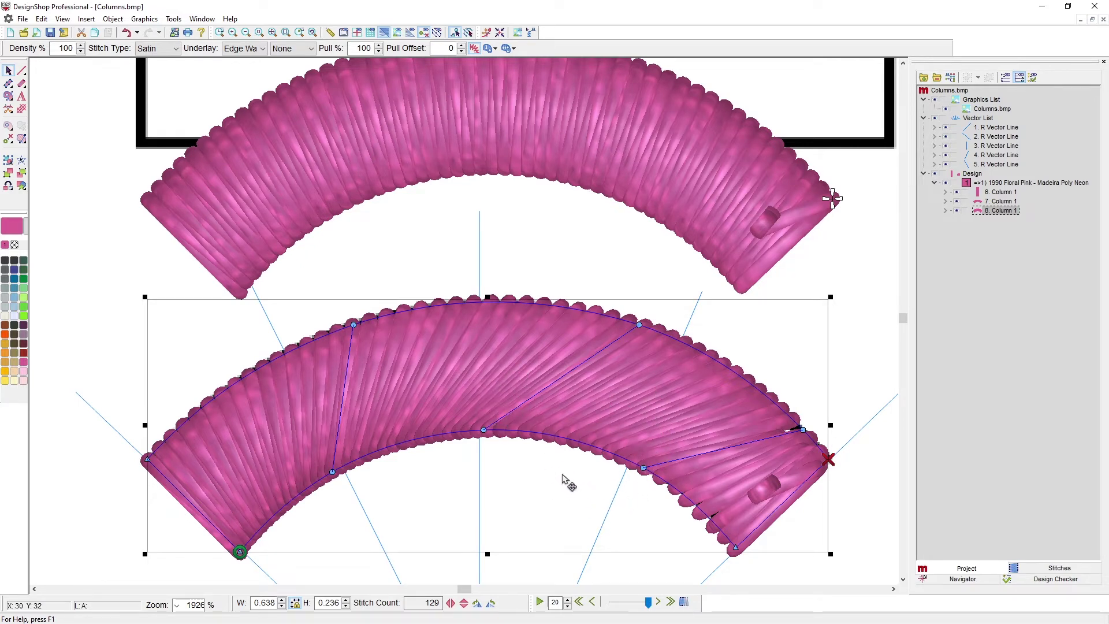
key("Delete")
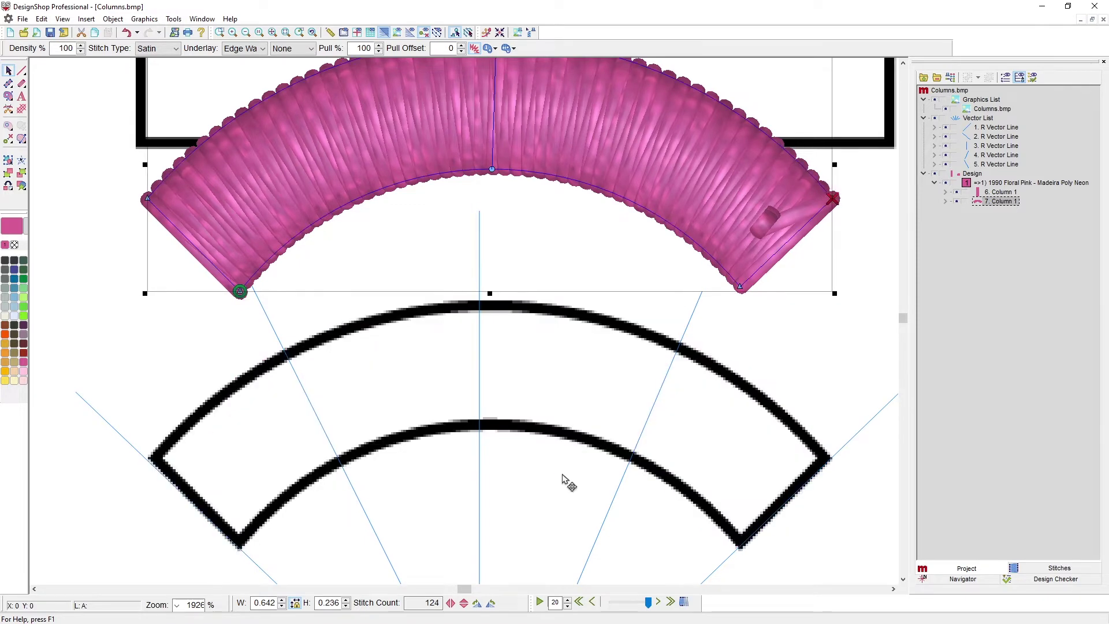
Digitize the arc outline as a Column 1 element with corner points at both ends and one curve-point pair on the vertical guide line
scroll(463, 434, "down", 1)
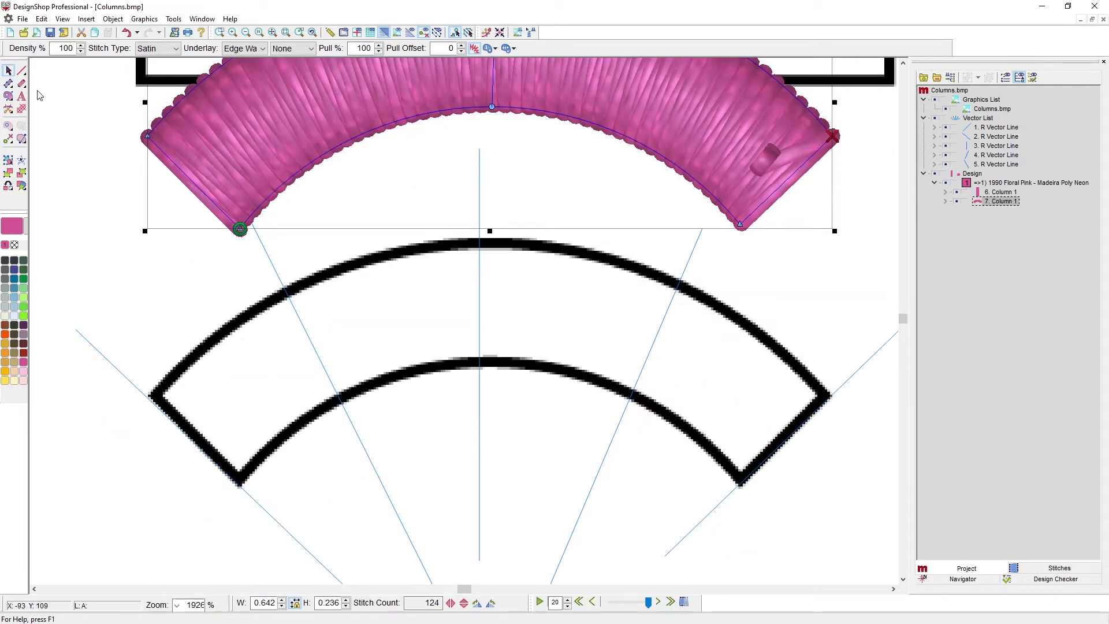
left_click(9, 83)
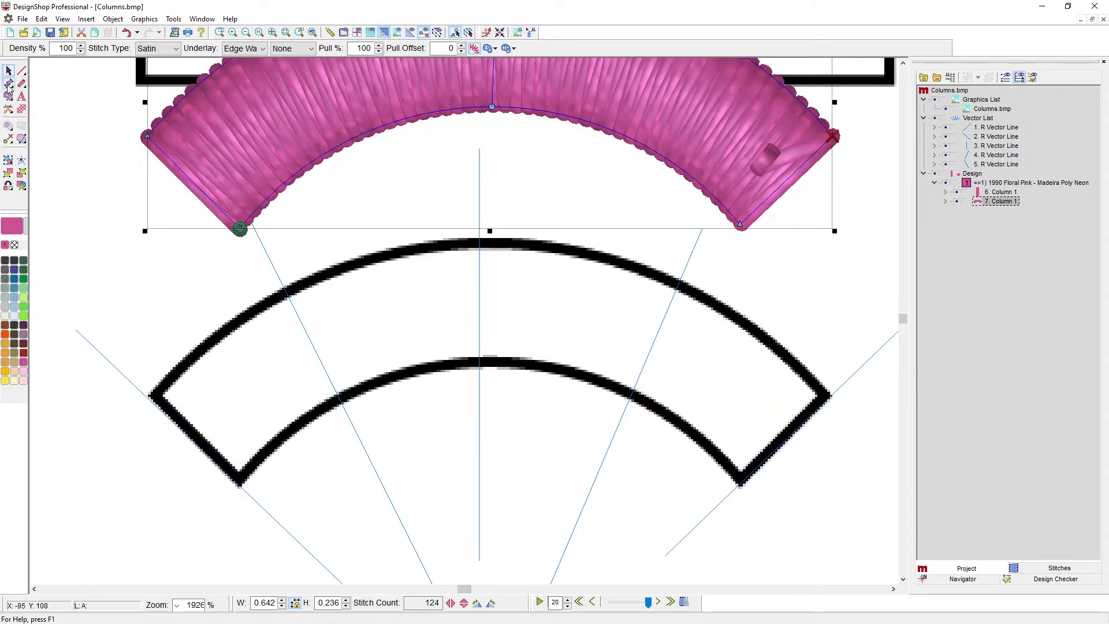
left_click(240, 486)
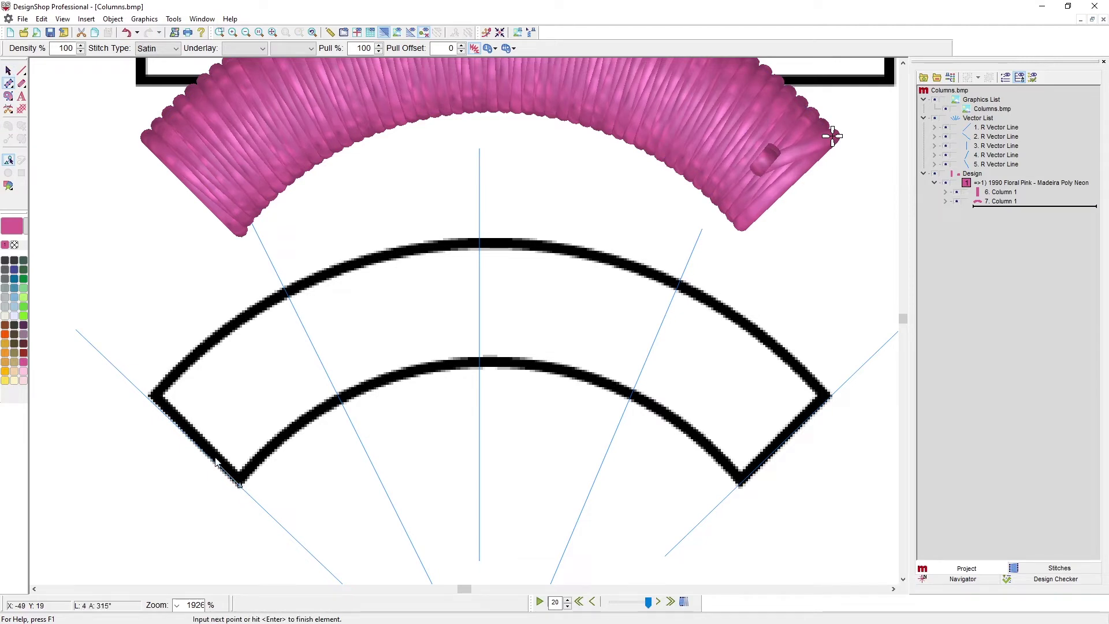
left_click(149, 398)
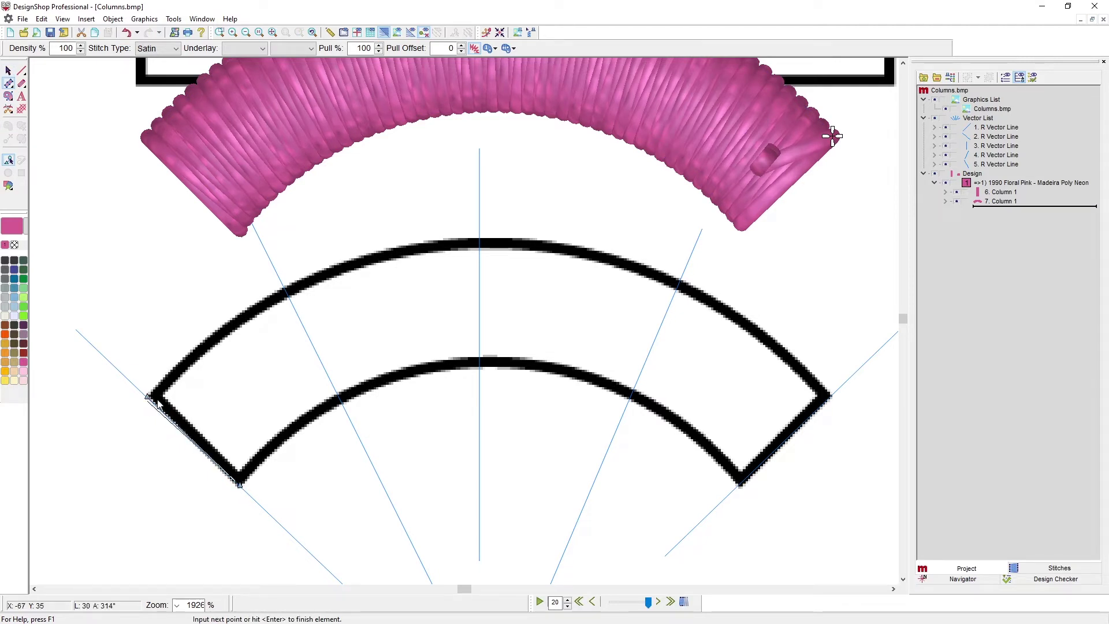
left_click(476, 366)
left_click(480, 237)
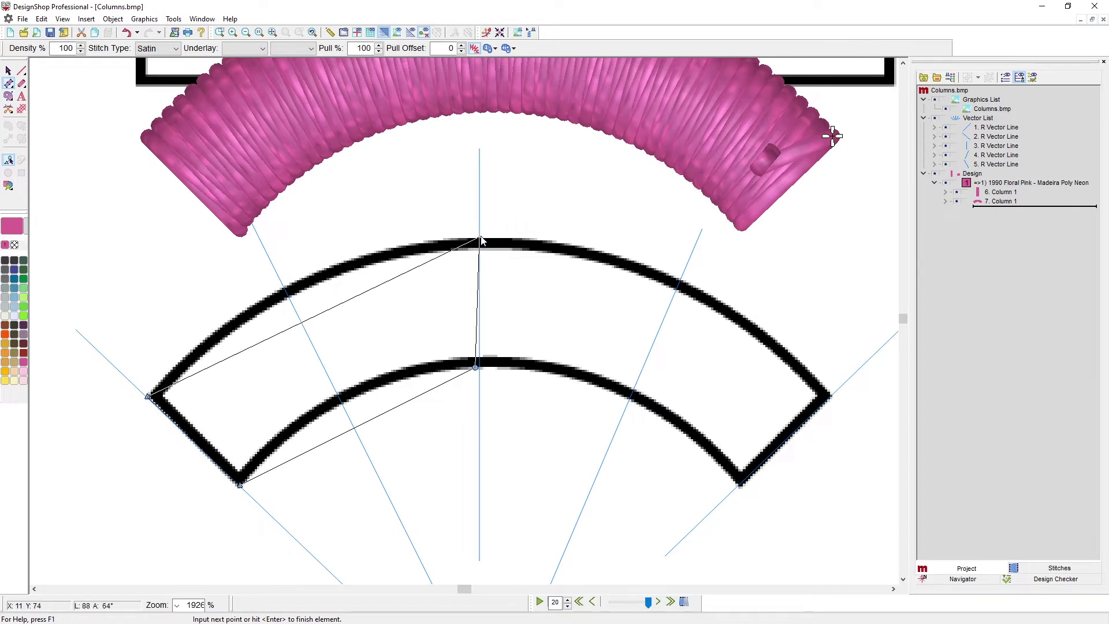
left_click(739, 488)
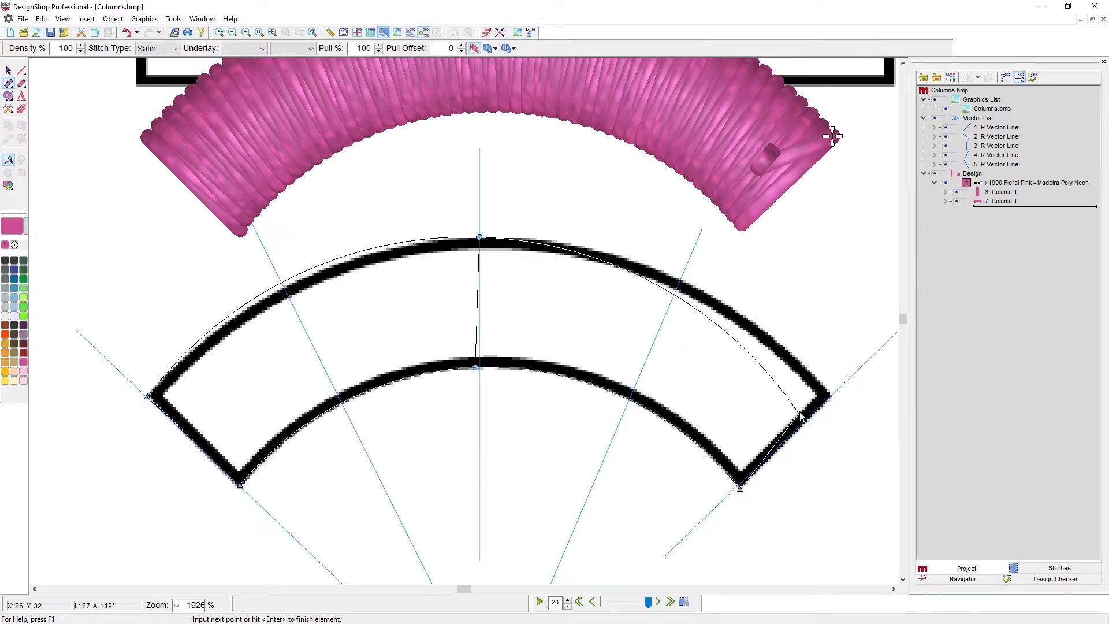
left_click(831, 397)
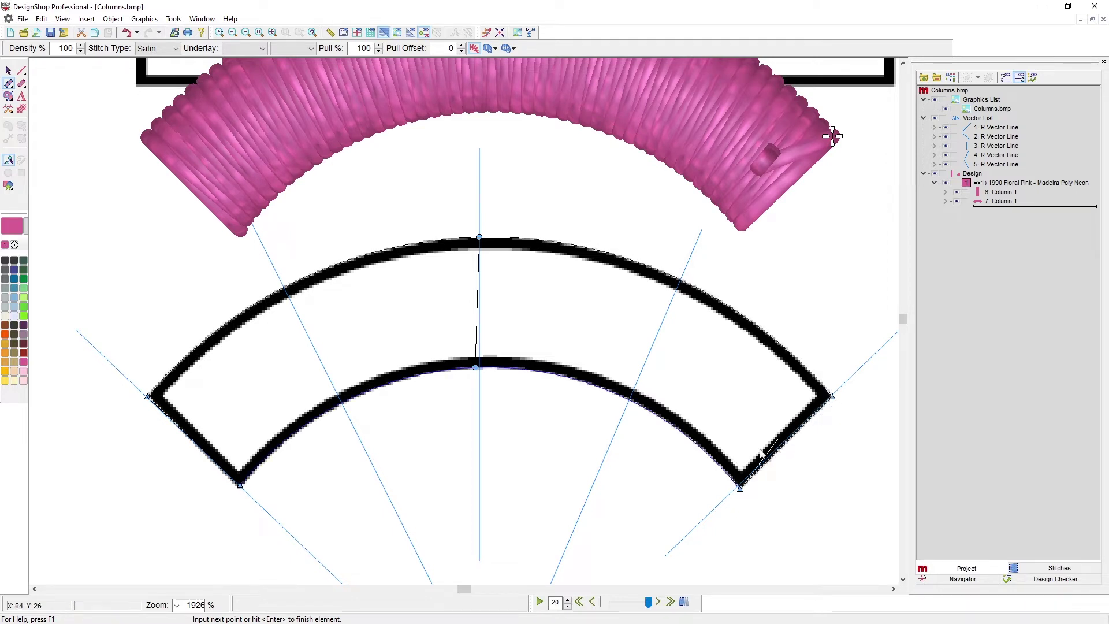
key("Return")
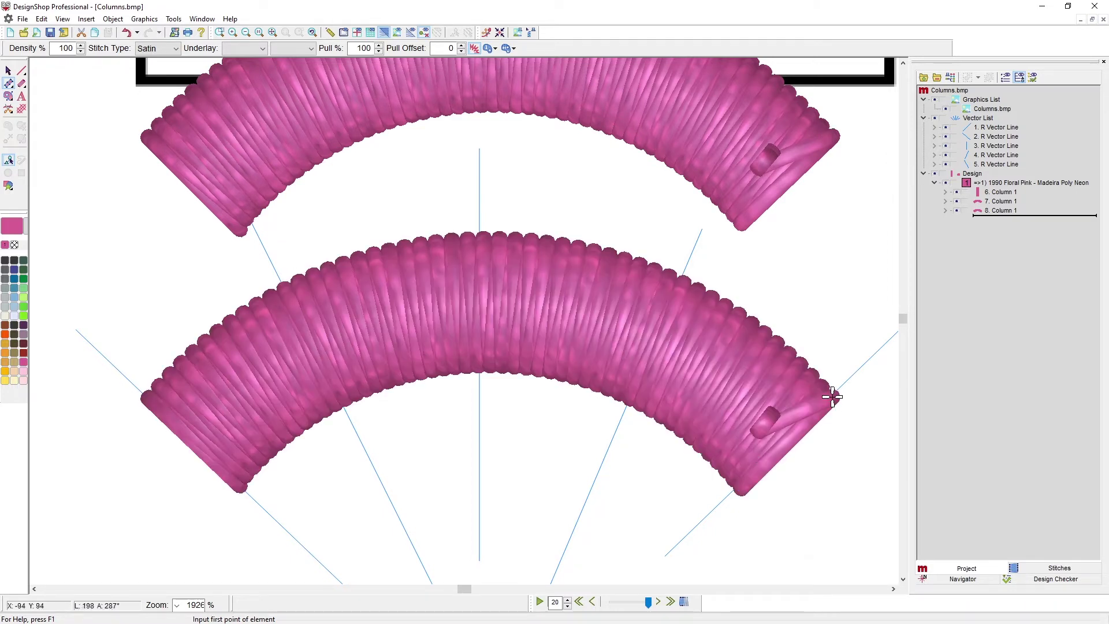
Digitize the widening curved shape beside the half-circle arch as a Column 1 element with one mid-curve point pair, and turn off the 3D stitch view
scroll(257, 247, "right", 10)
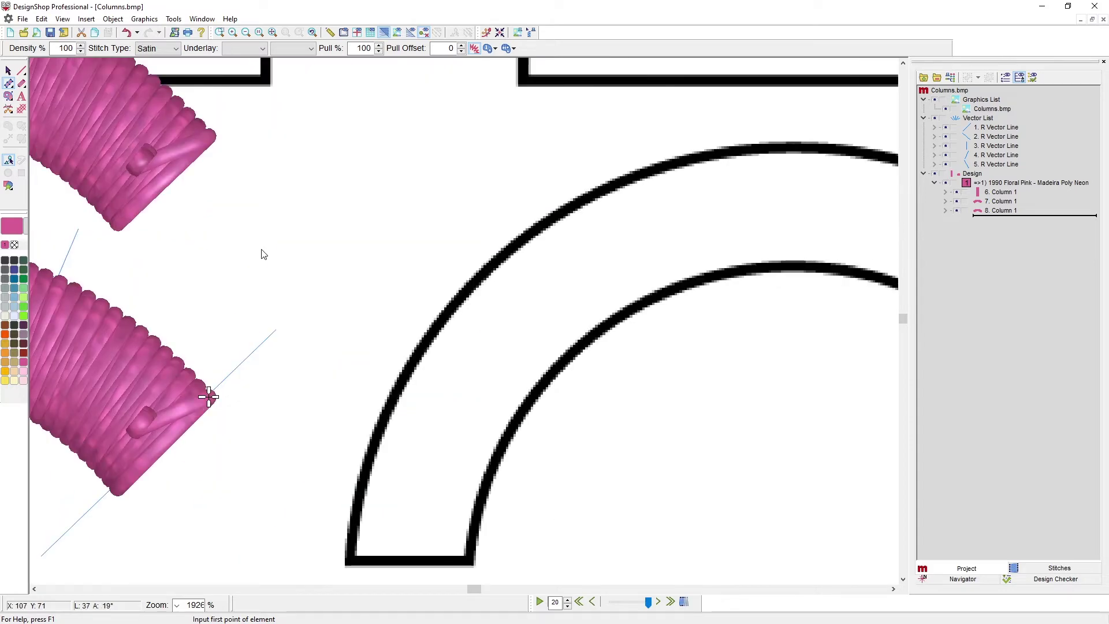
scroll(281, 303, "down", 1)
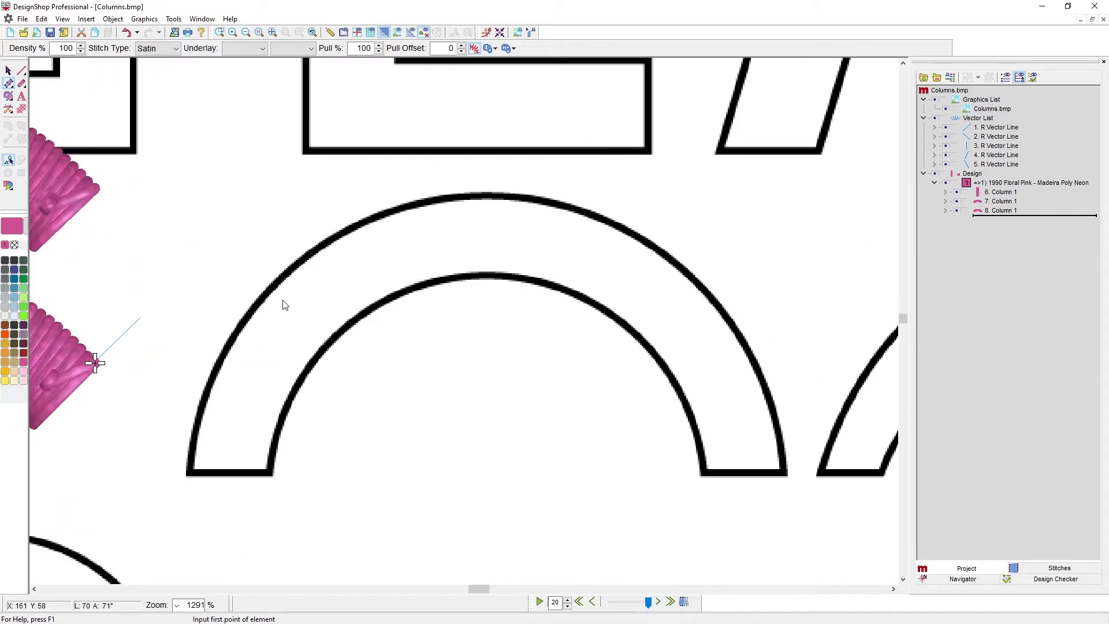
scroll(282, 302, "right", 6)
scroll(450, 432, "up", 1)
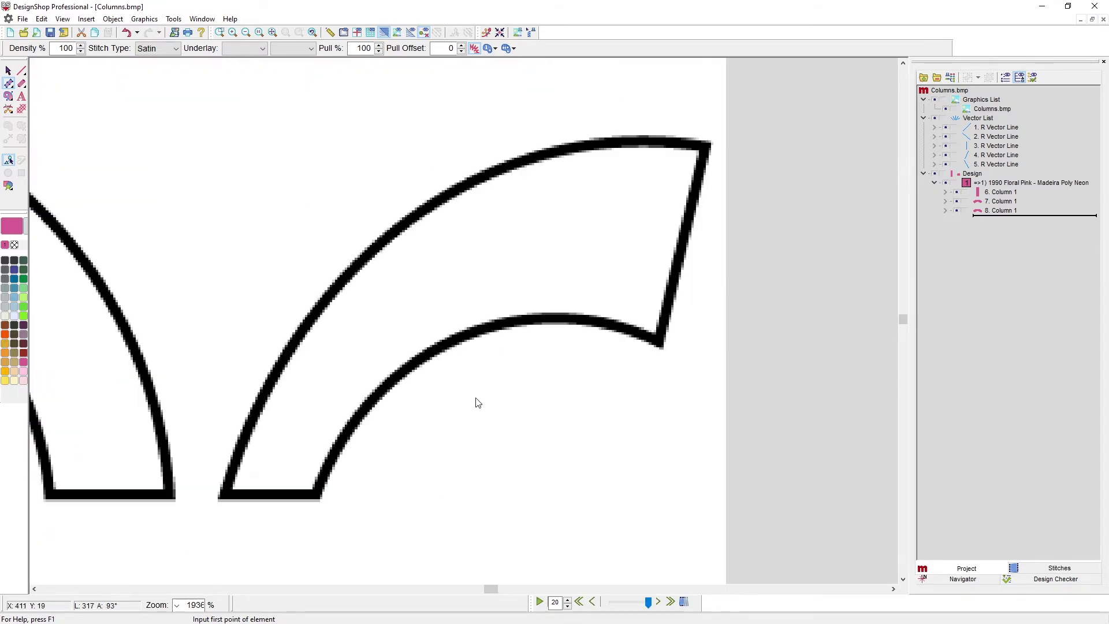
left_click(322, 505)
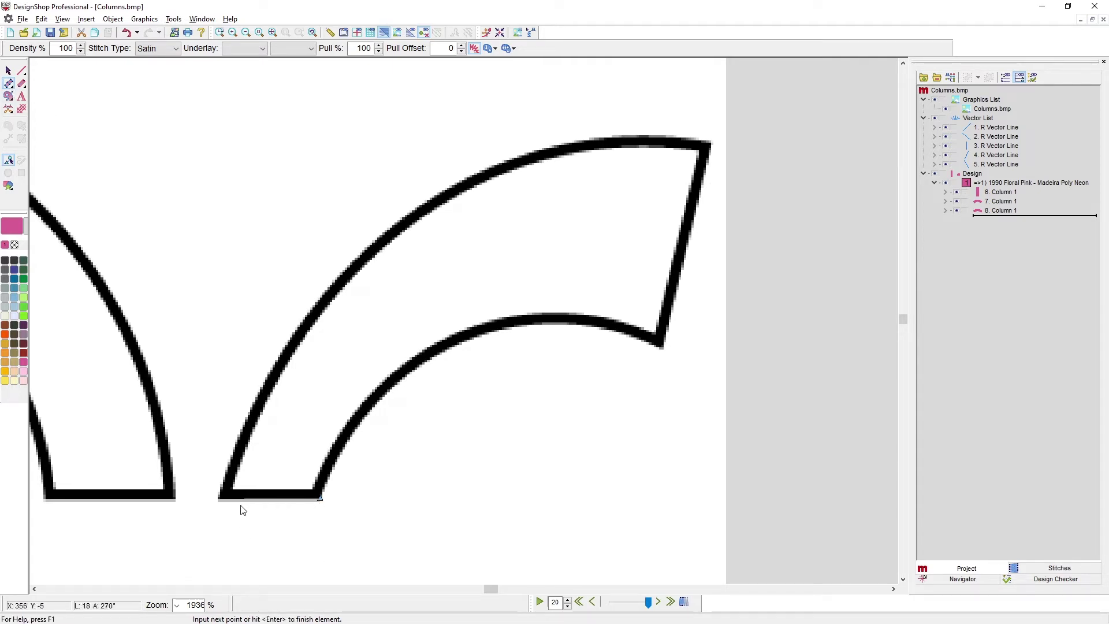
left_click(220, 504)
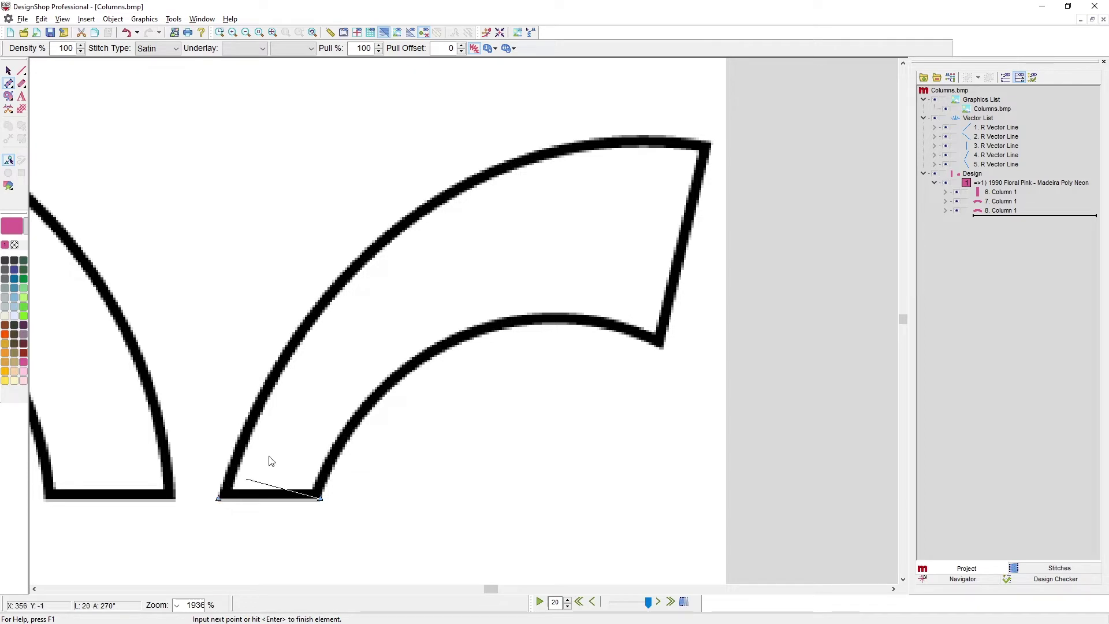
left_click(456, 346)
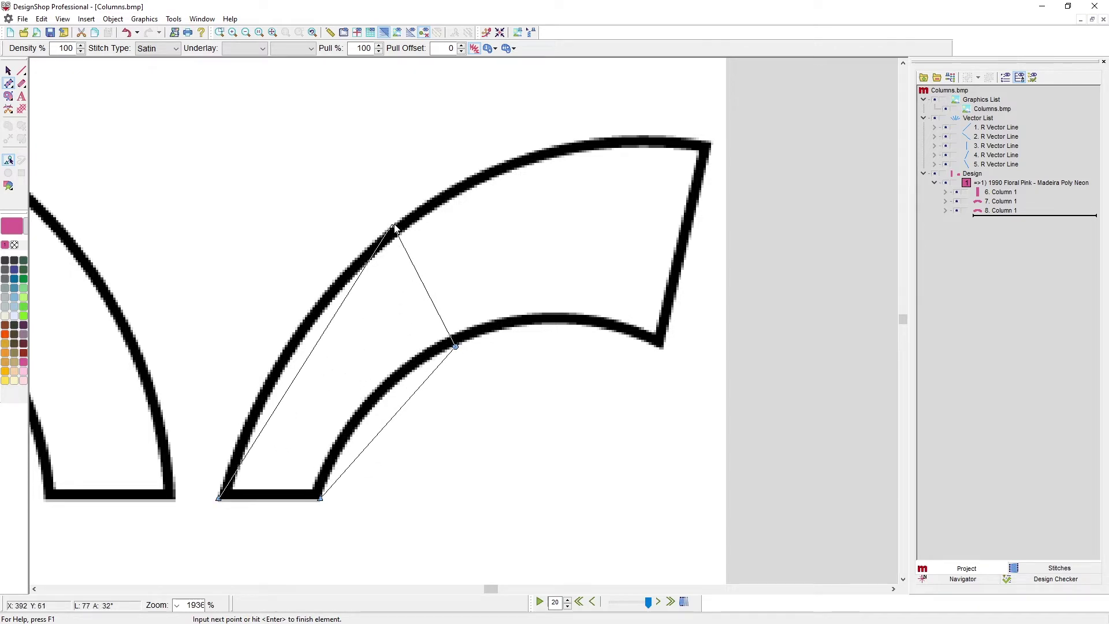
left_click(393, 227)
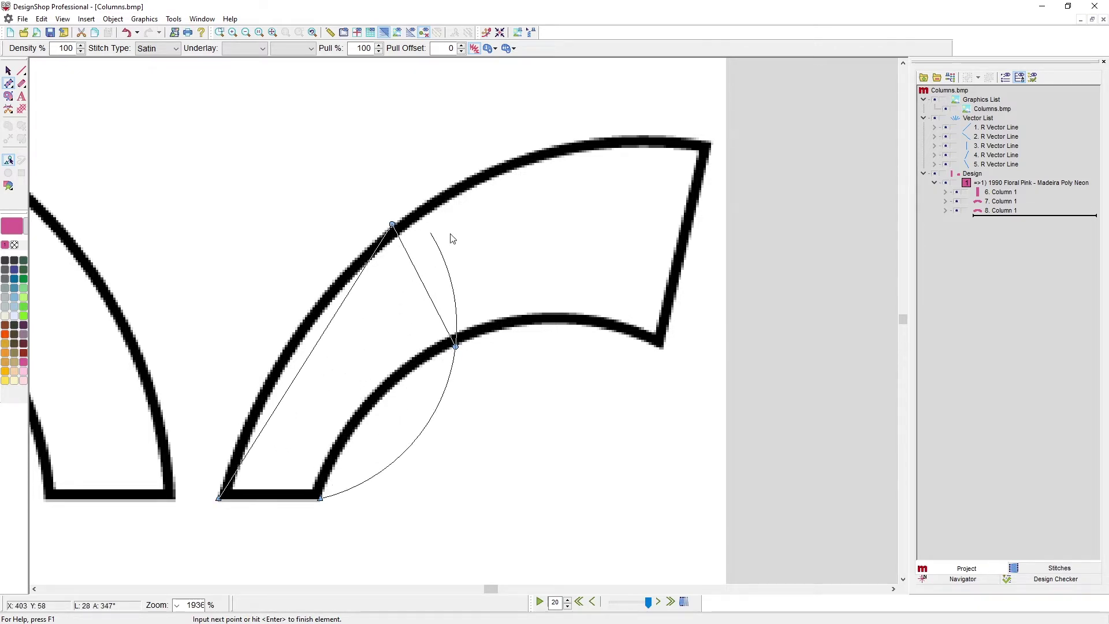
left_click(662, 347)
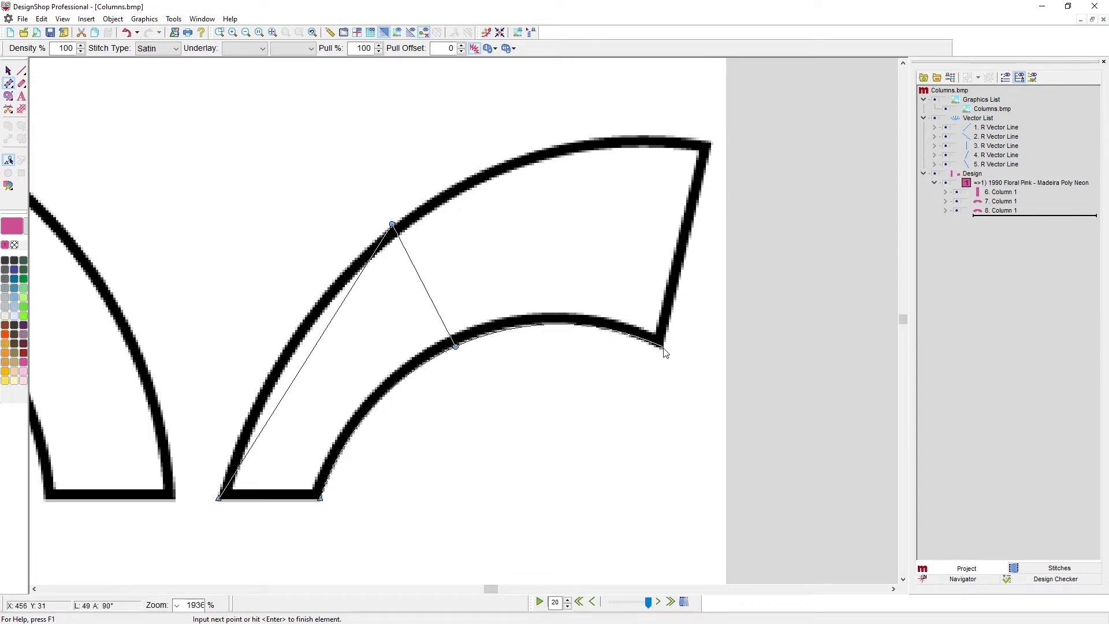
left_click(712, 140)
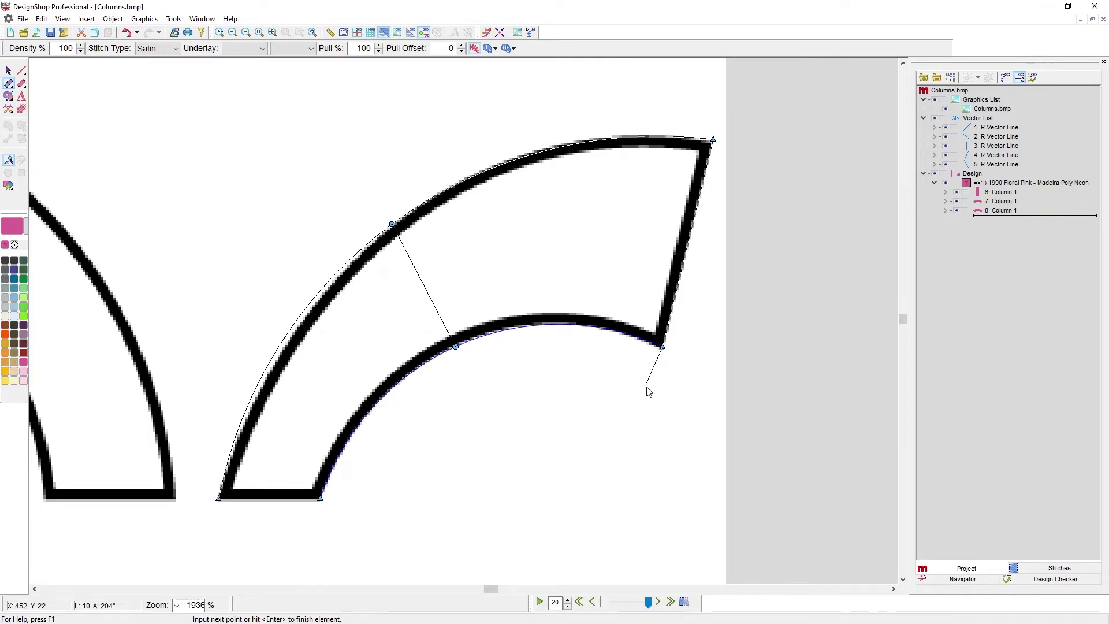
key("Return")
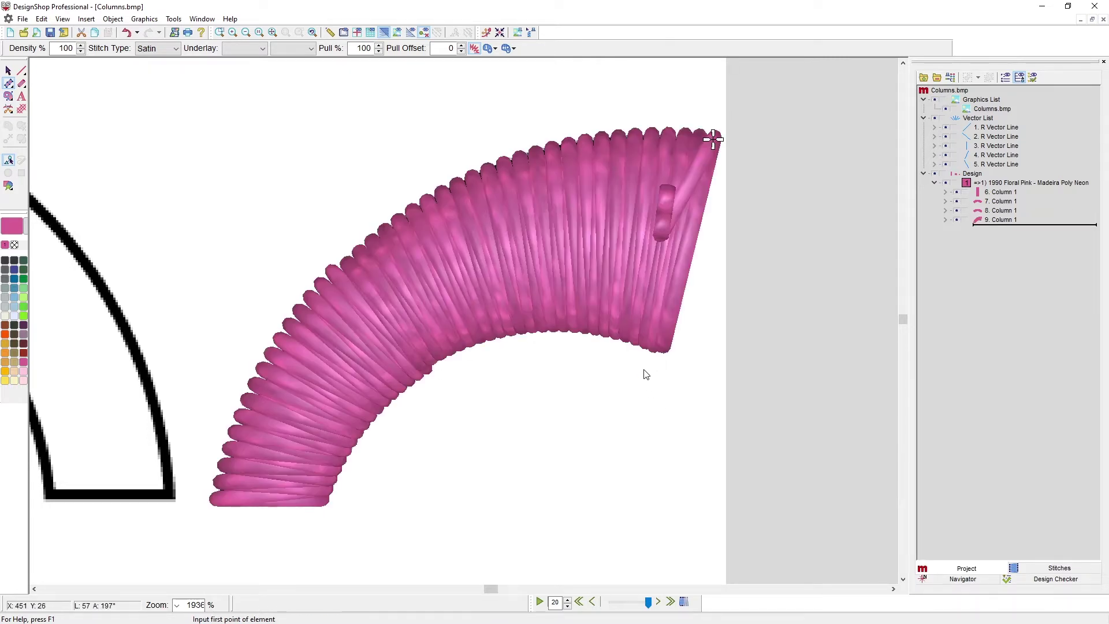
left_click(389, 33)
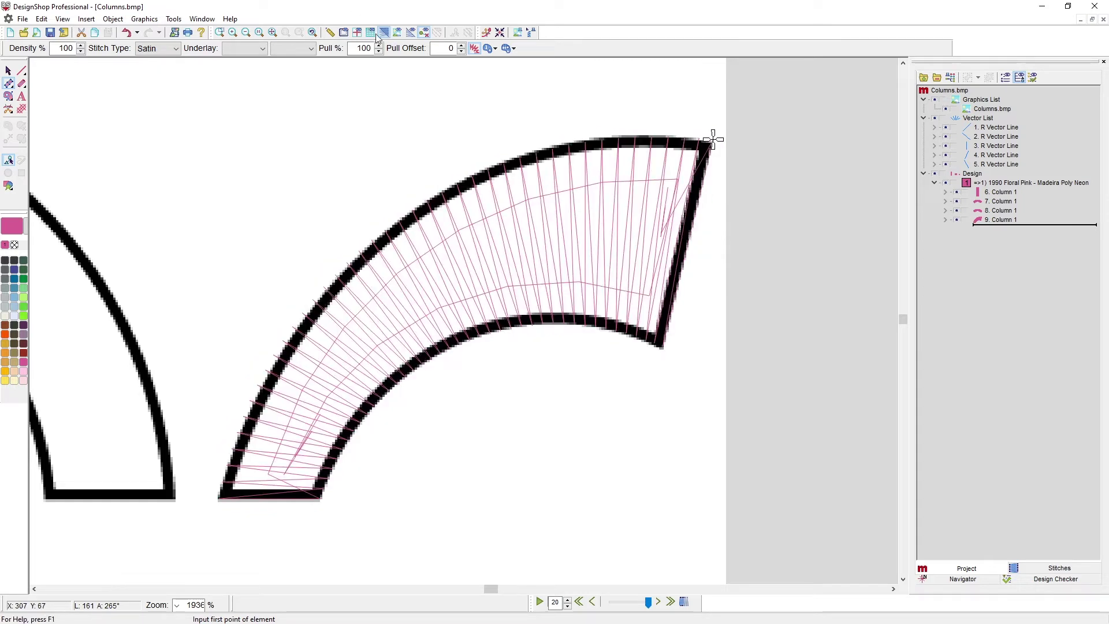
Select the widening curved column and adjust the handles of its outer mid-curve point to fit the outer edge to the artwork outline
key("Escape")
left_click(713, 140)
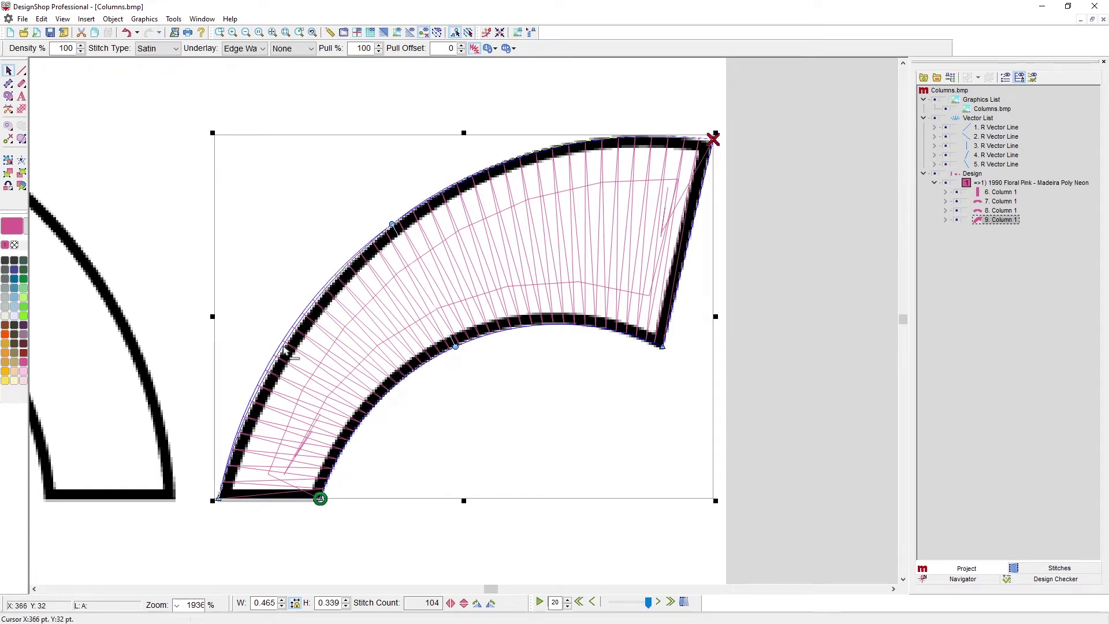
left_click(394, 227)
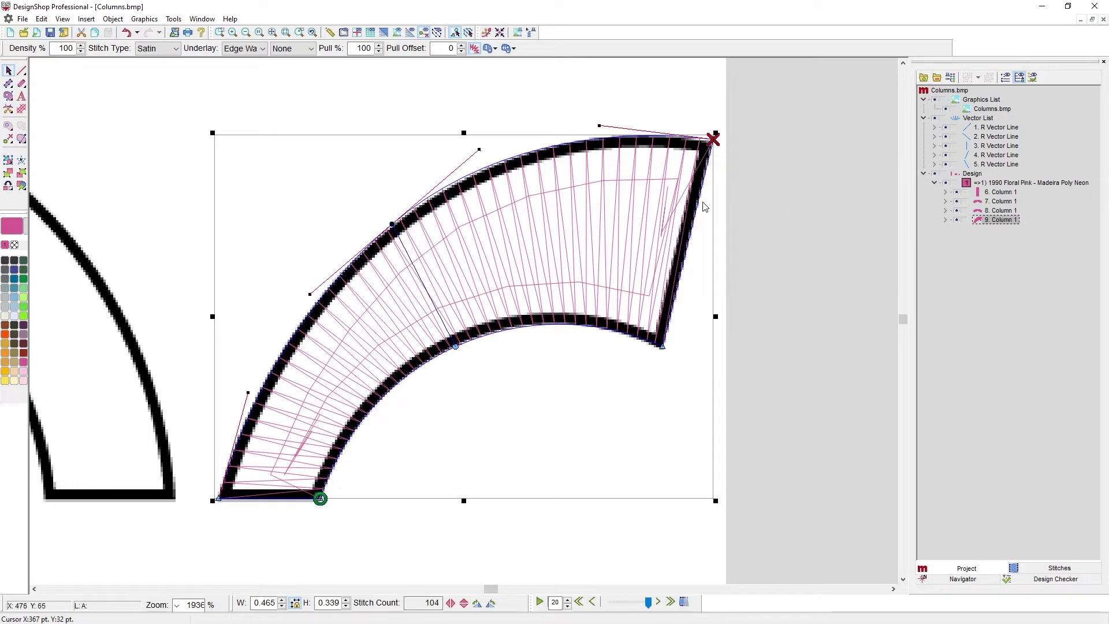
Try an extra point pair in the lower half of the widening column, nudge its outer point outward, and delete the pair
left_click(290, 349)
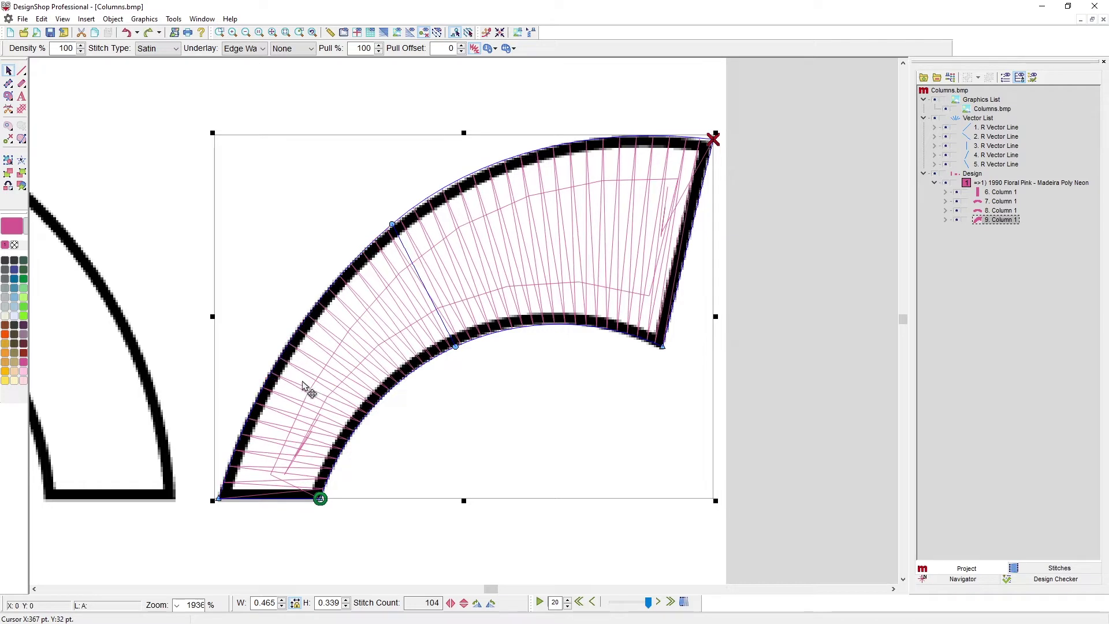
left_click_drag(288, 359, 282, 354)
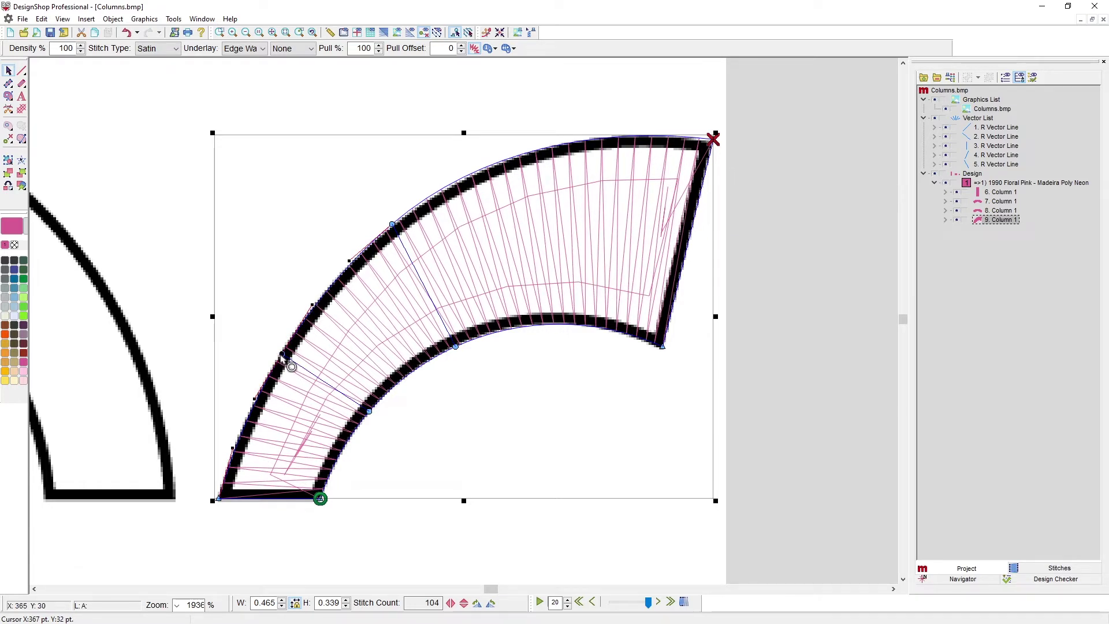
left_click_drag(284, 356, 283, 351)
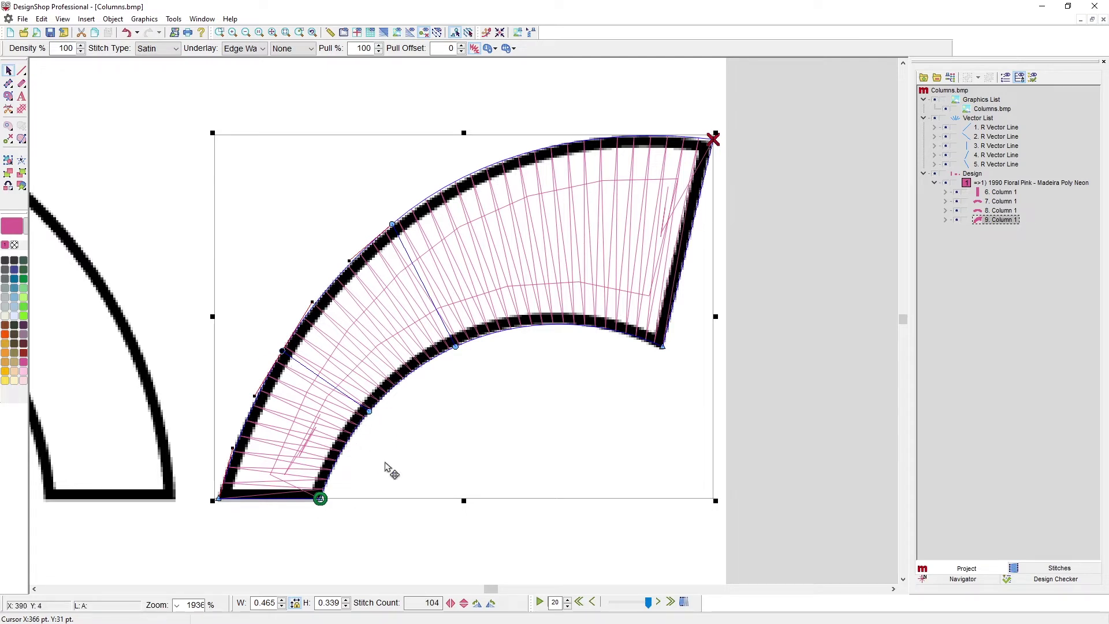
key("Delete")
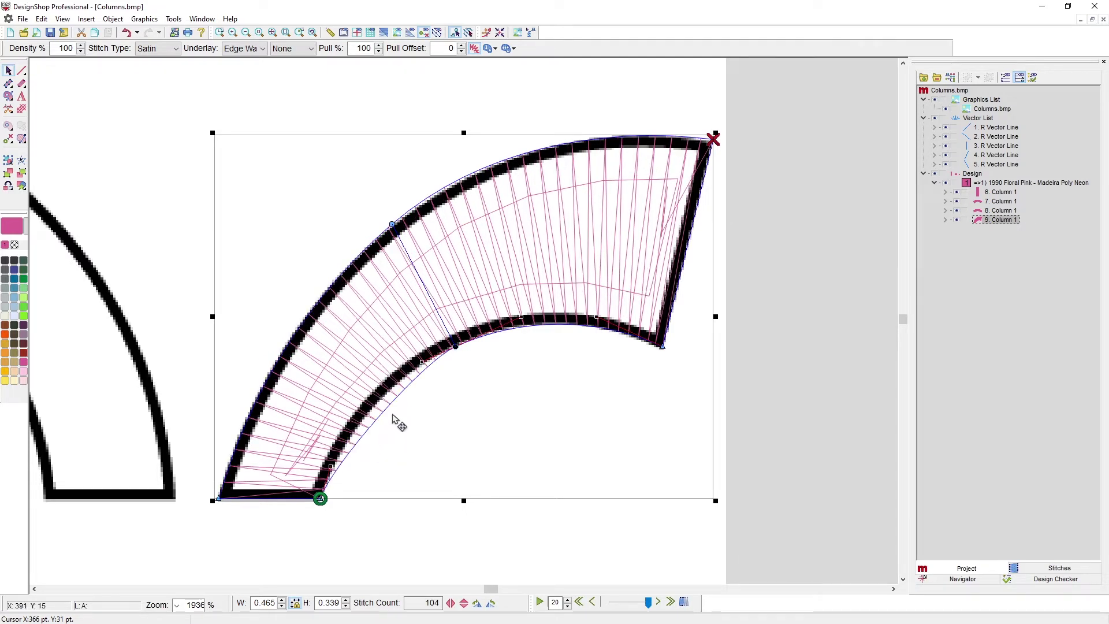
Adjust the inner mid-curve point of the widening column to fit its inner edge to the artwork outline, and deselect the column
left_click(457, 348)
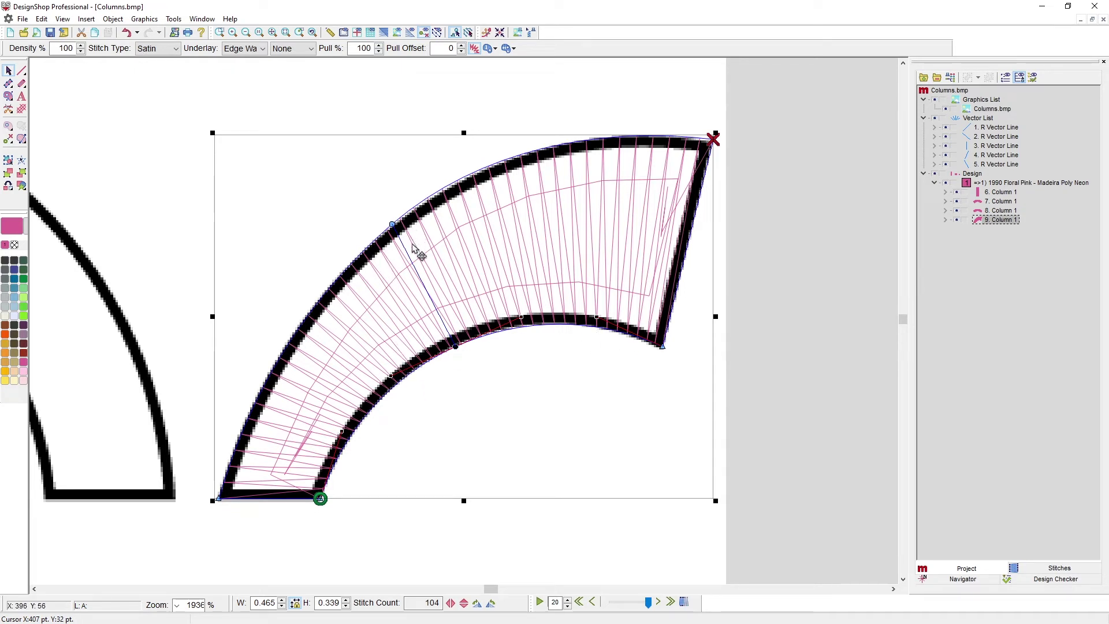
scroll(411, 317, "down", 3)
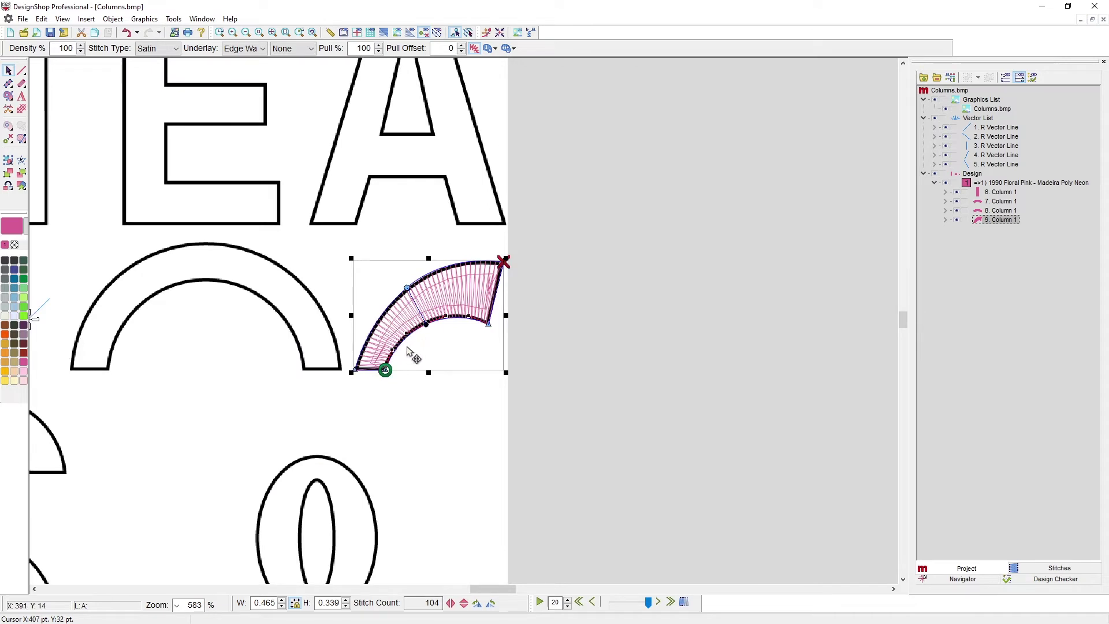
scroll(414, 351, "down", 2)
left_click(341, 368)
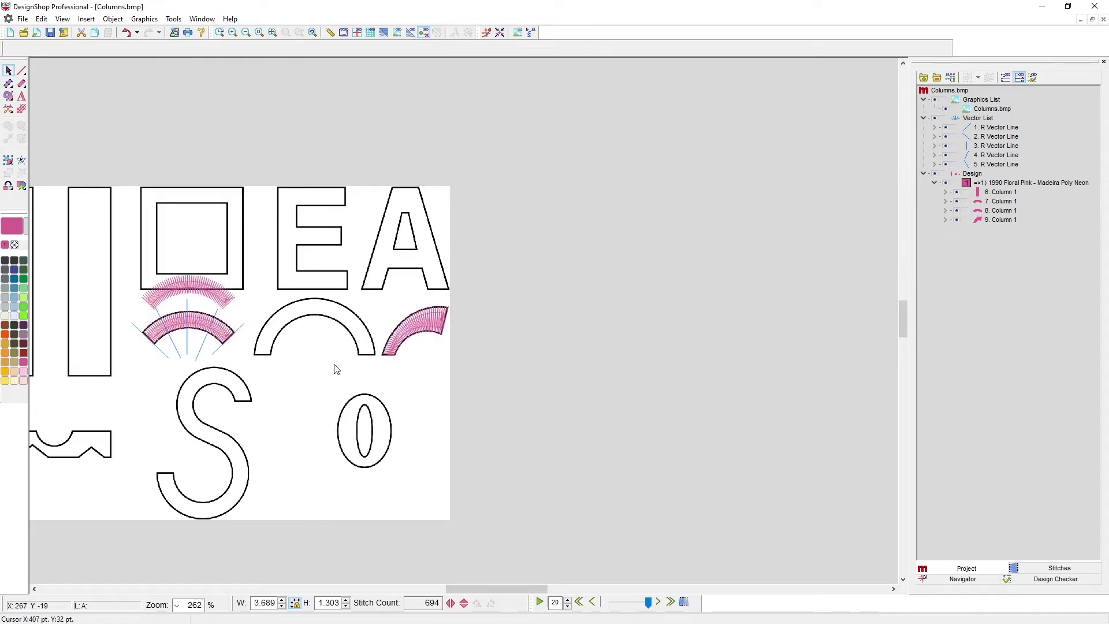
Draw a horizontal vector guide line along the upper open end of the S outline, extending past both edges
scroll(258, 401, "down", 2)
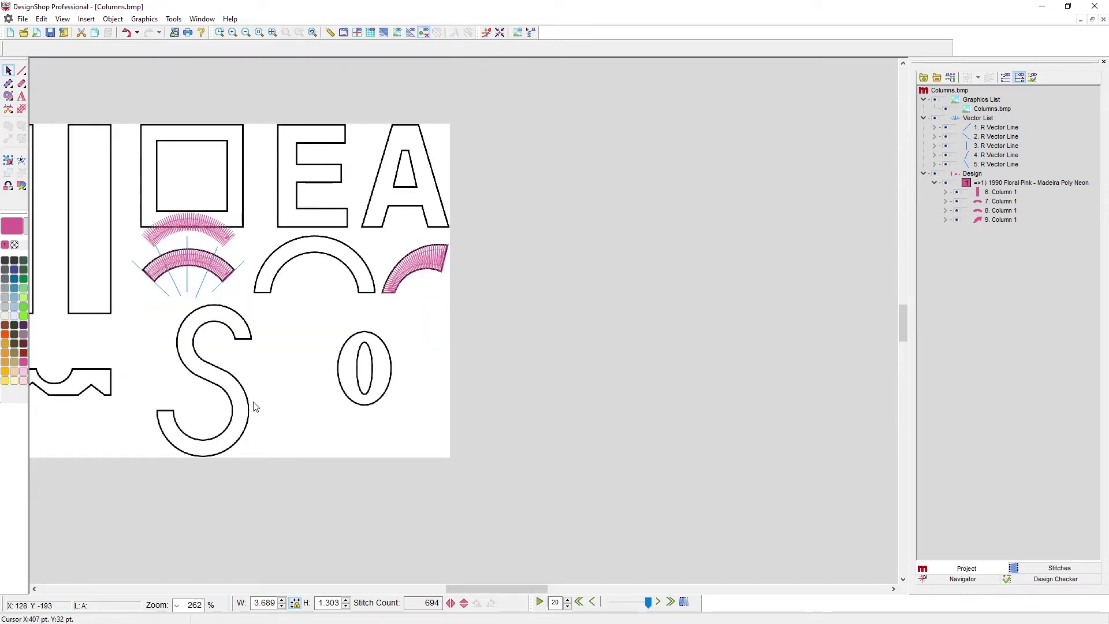
scroll(252, 407, "left", 3)
scroll(317, 403, "up", 2)
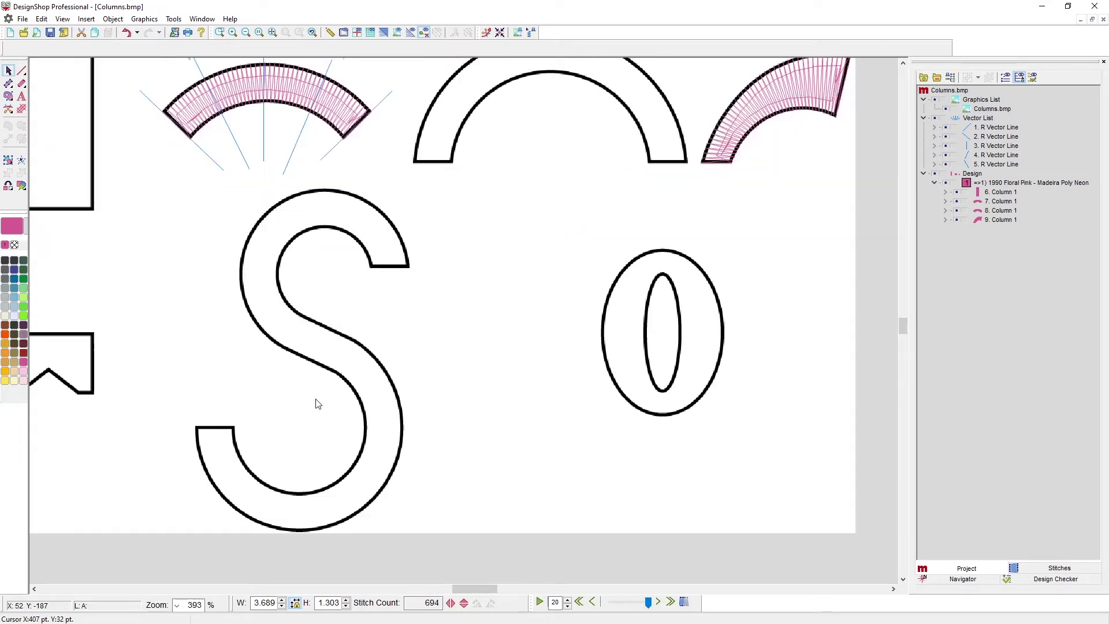
scroll(316, 403, "up", 1)
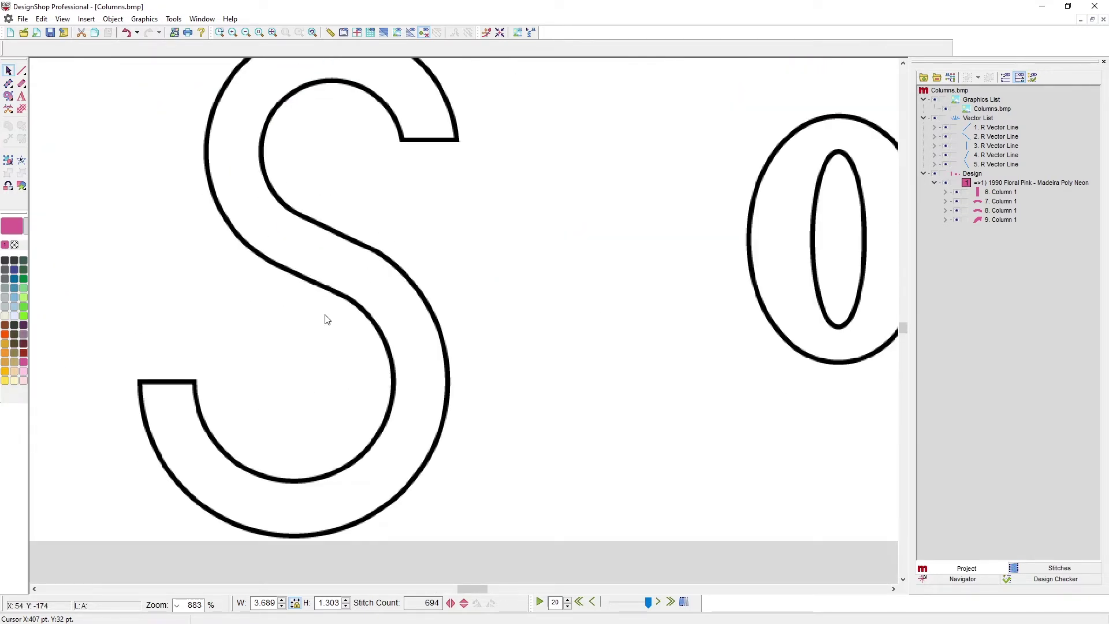
scroll(327, 320, "down", 1)
scroll(201, 157, "up", 2)
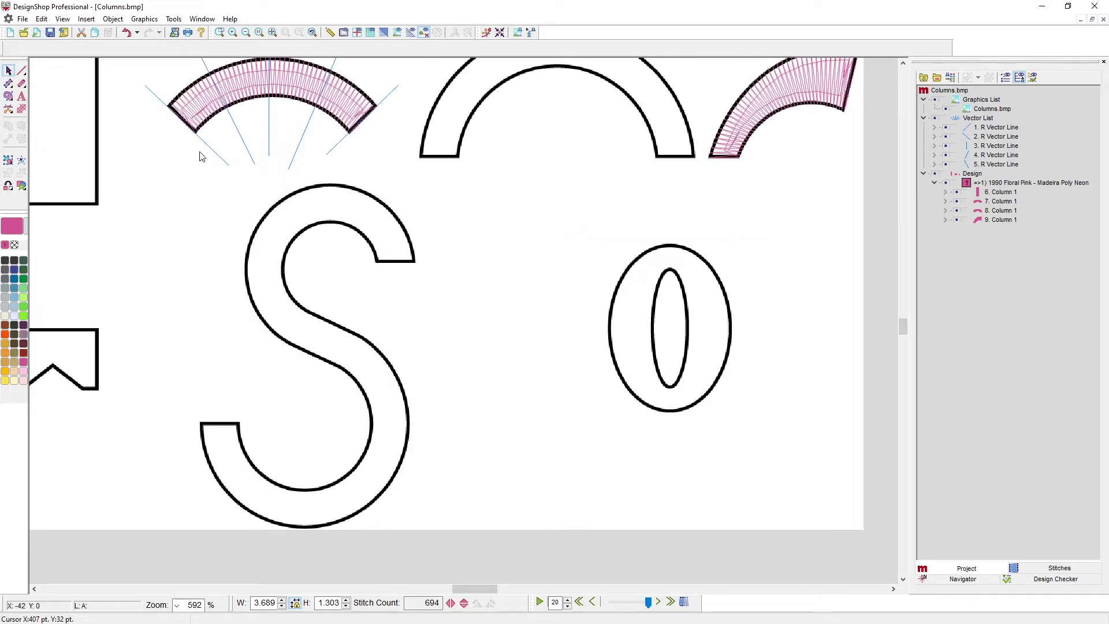
left_click(14, 85)
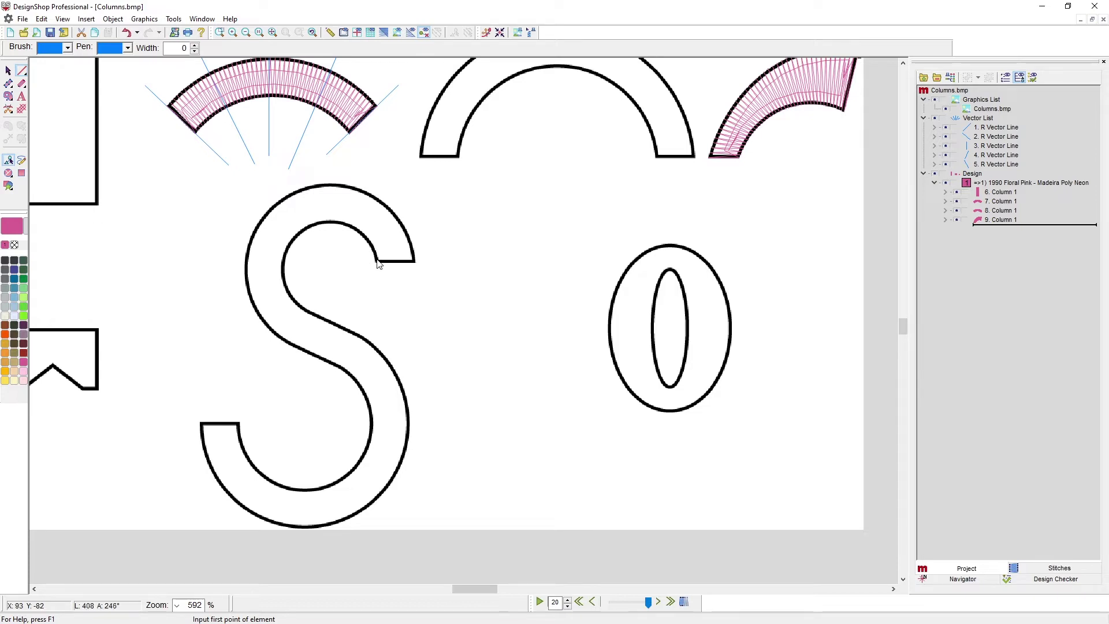
left_click(434, 262)
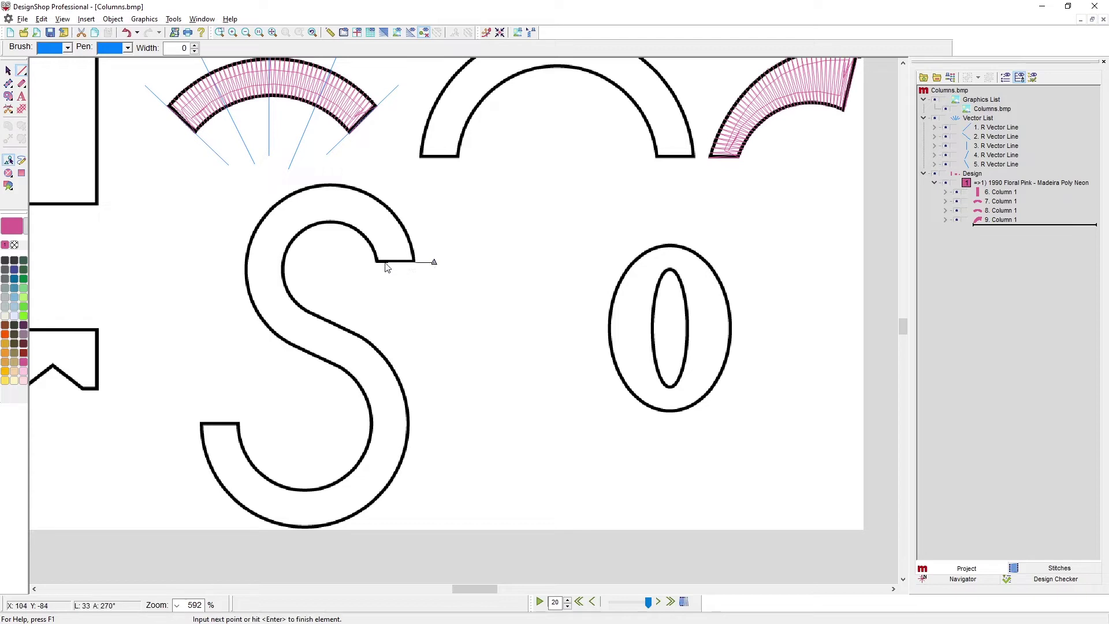
left_click(352, 262)
key("Return")
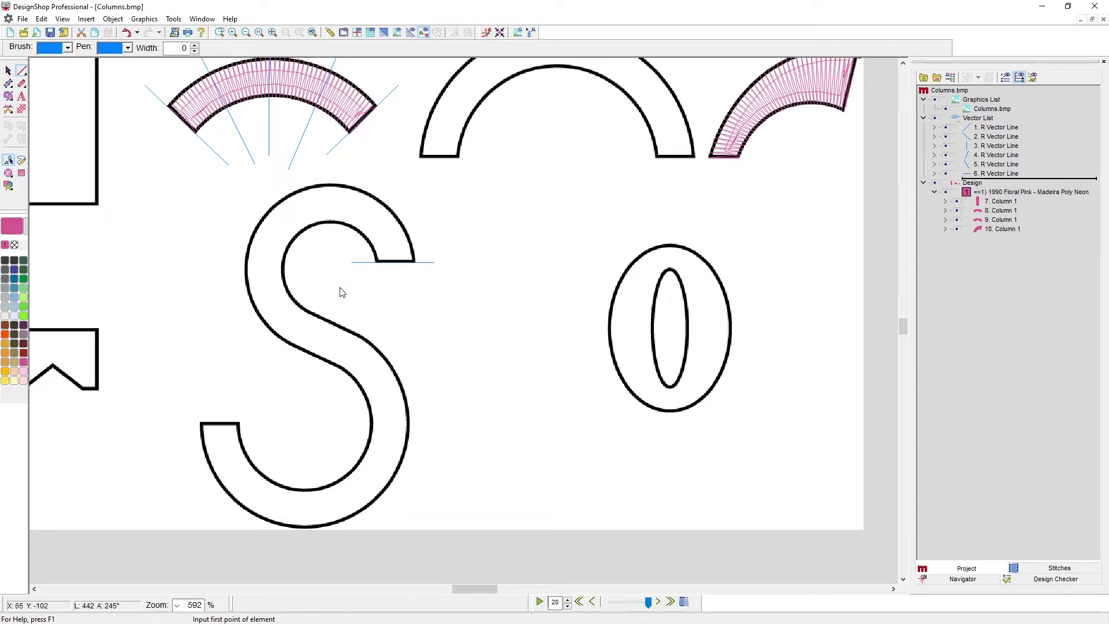
Draw two slanted vector guide lines across the straight diagonal section of the S, one where each curve meets it
left_click(324, 293)
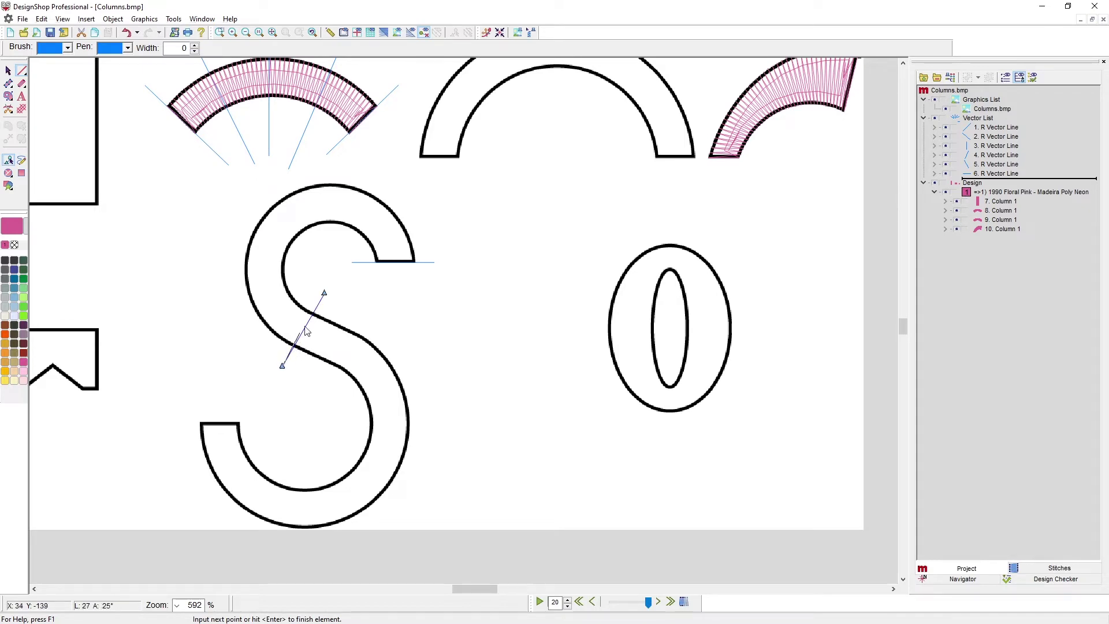
left_click(283, 366)
key("Return")
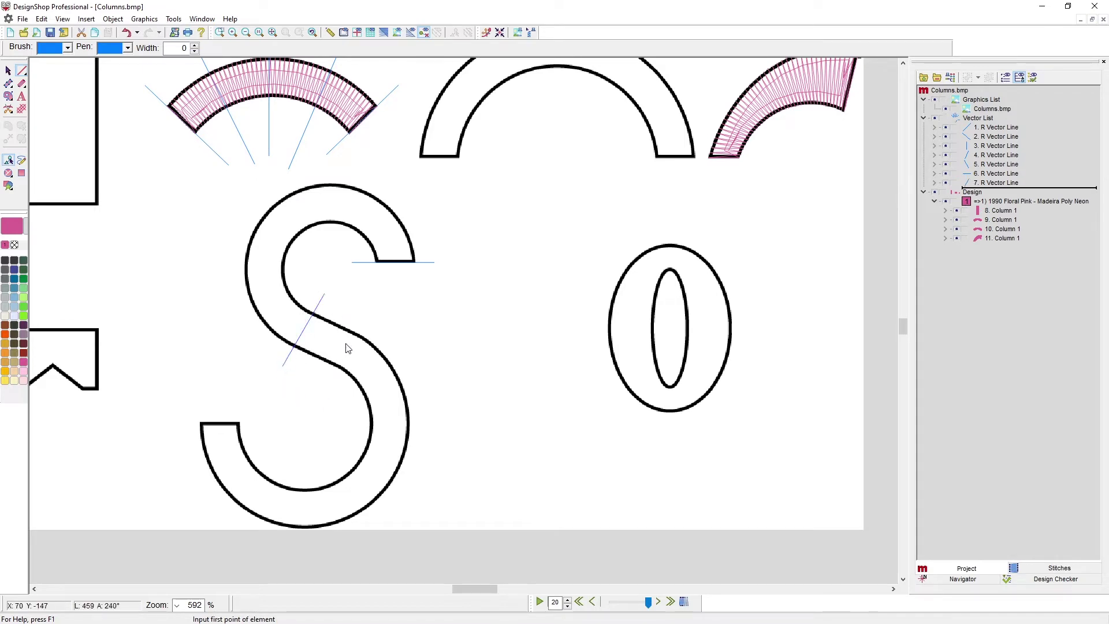
left_click(362, 313)
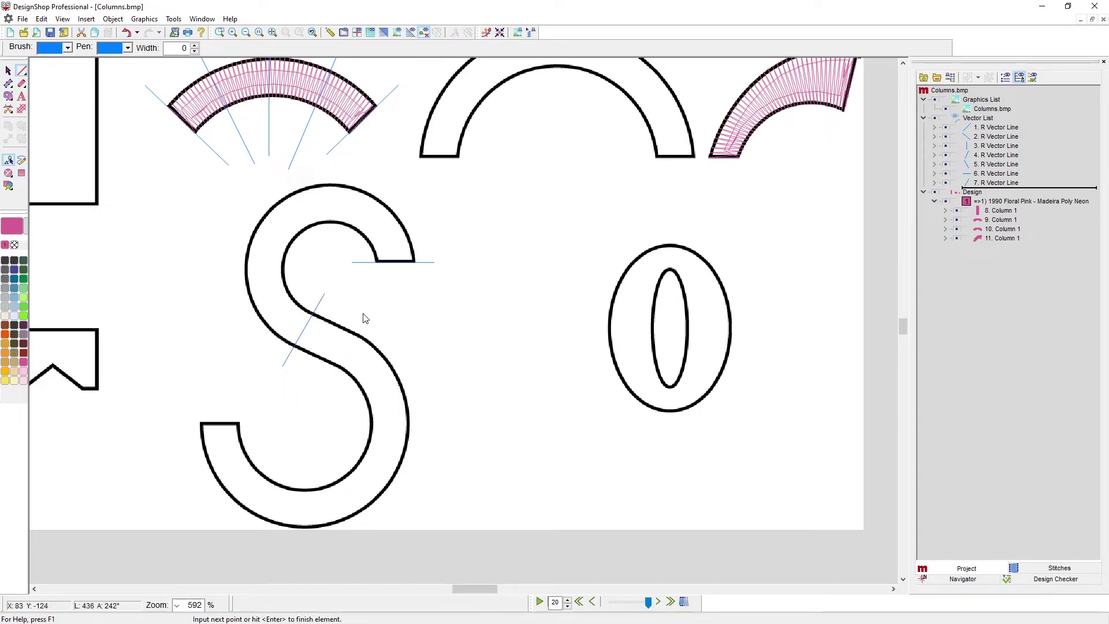
left_click(324, 380)
key("Return")
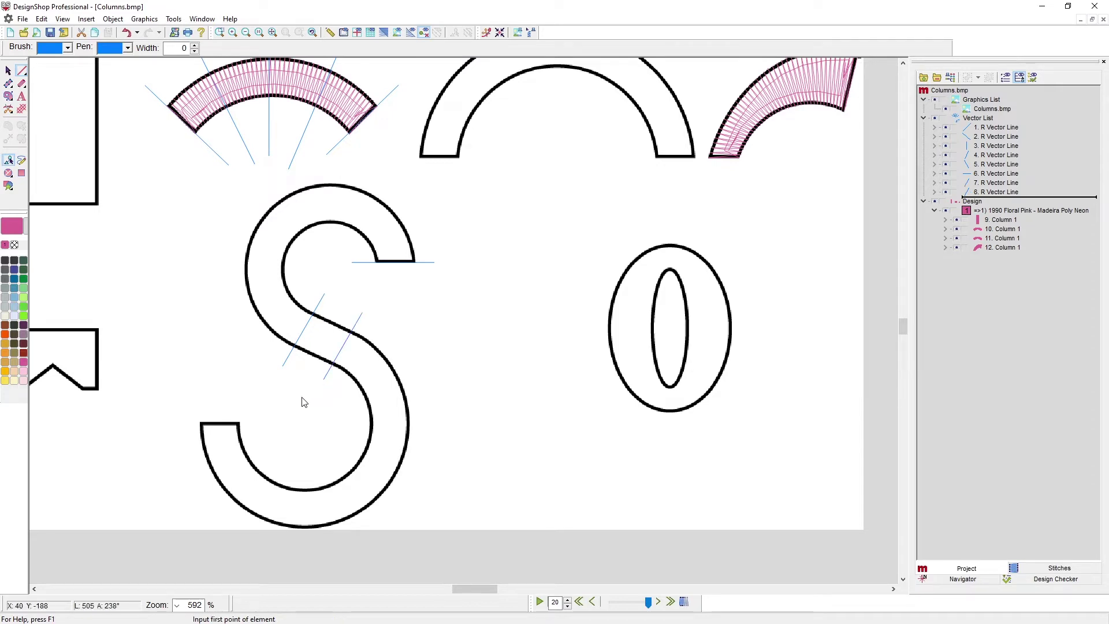
Draw a horizontal vector guide line along the lower open end of the S outline
left_click(188, 424)
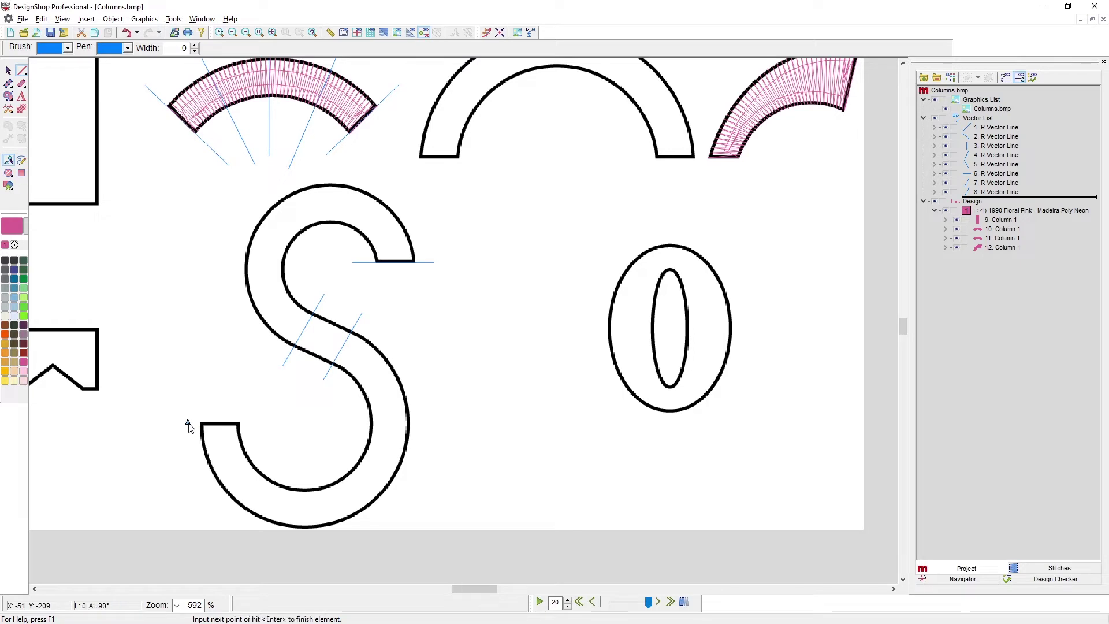
left_click(267, 433)
key("Return")
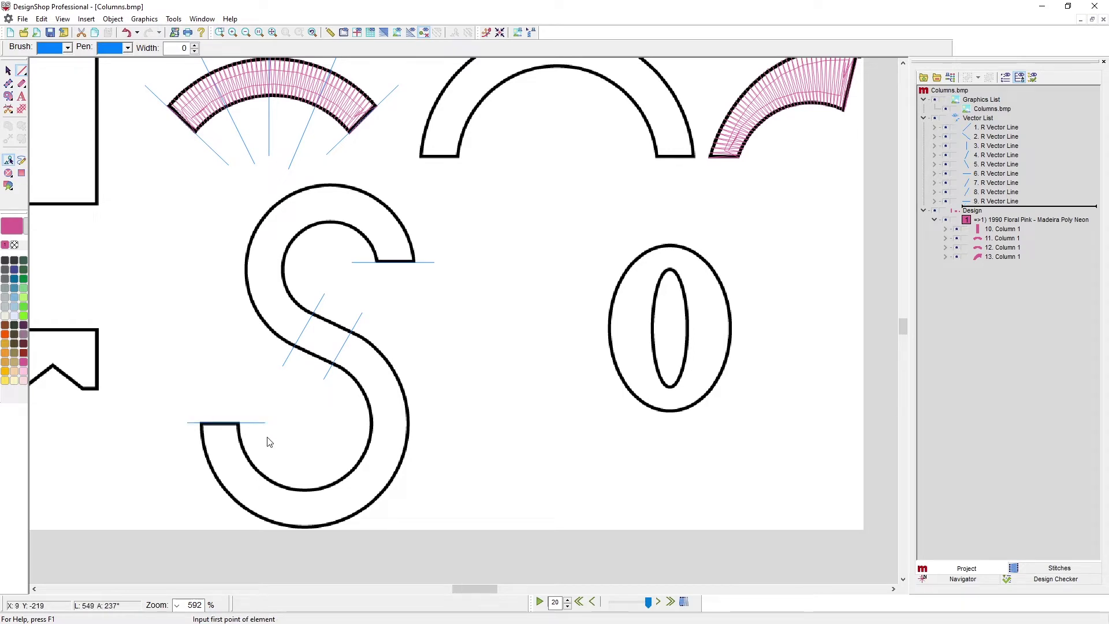
Draw three vector guide lines radiating across the lower bowl of the S: at its lower right, right side and lower left
left_click(307, 422)
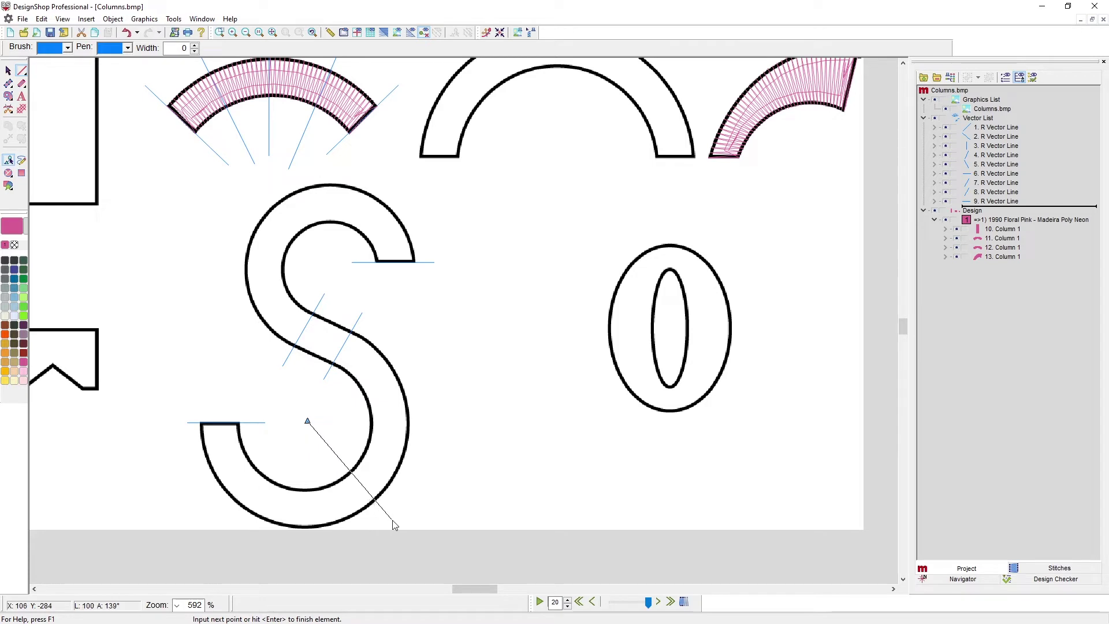
left_click(392, 519)
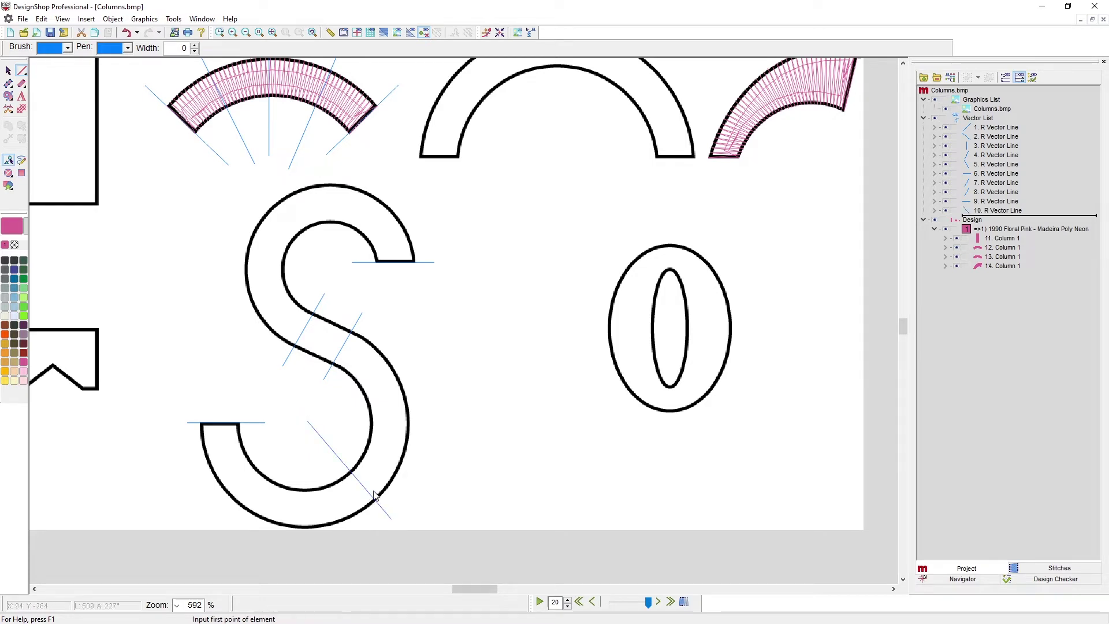
left_click(324, 417)
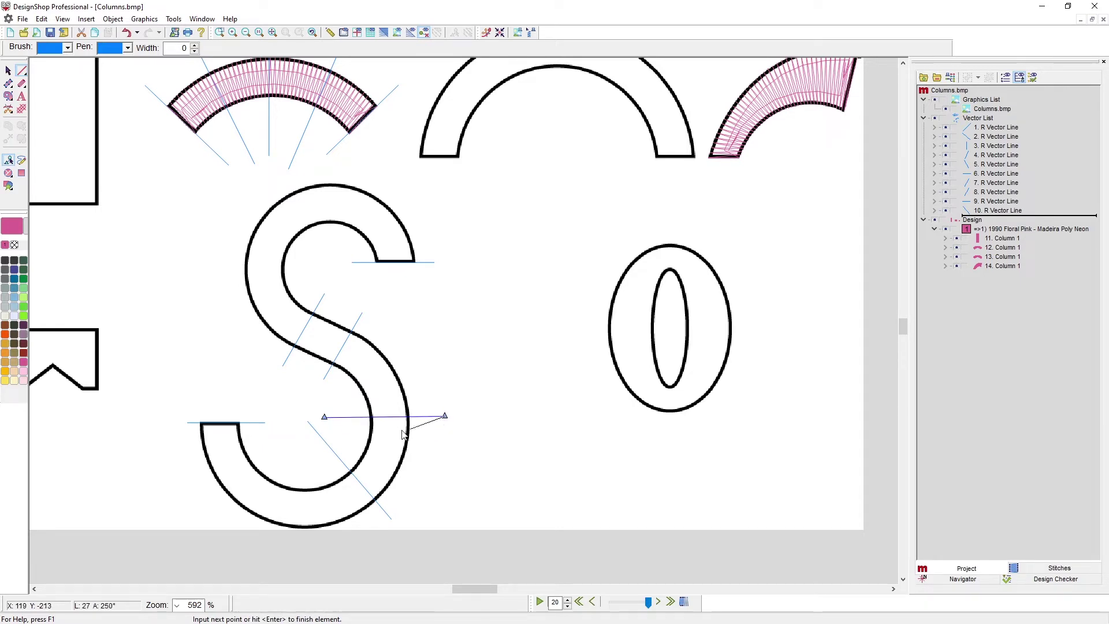
left_click(445, 417)
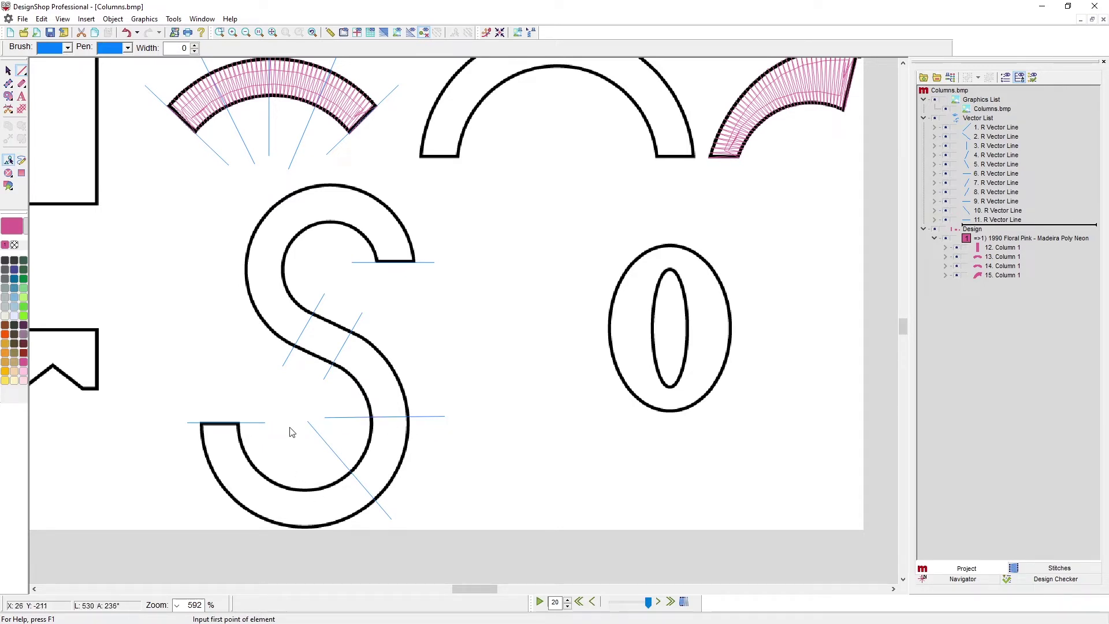
left_click(291, 436)
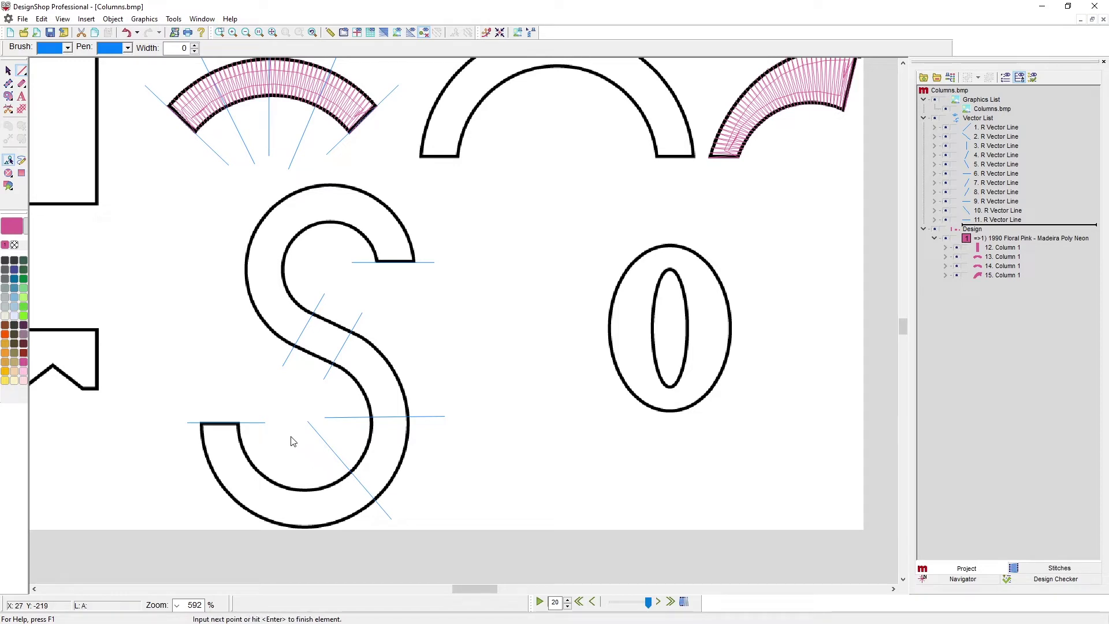
left_click(254, 551)
key("Return")
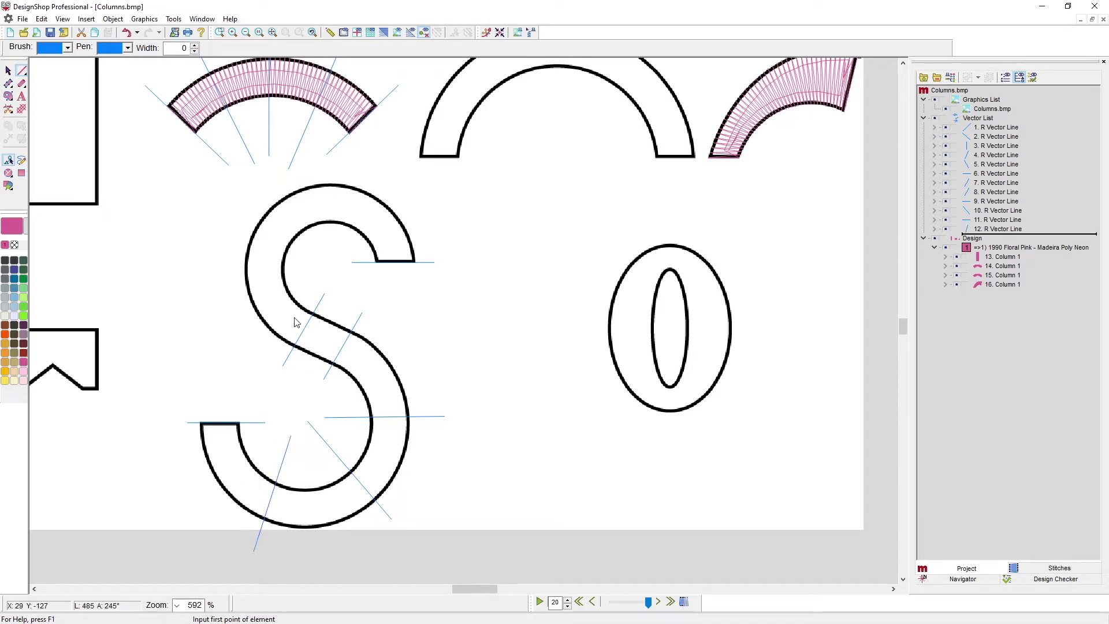
Draw three vector guide lines radiating across the upper bowl of the S: at its upper left, upper right and left side
left_click(332, 268)
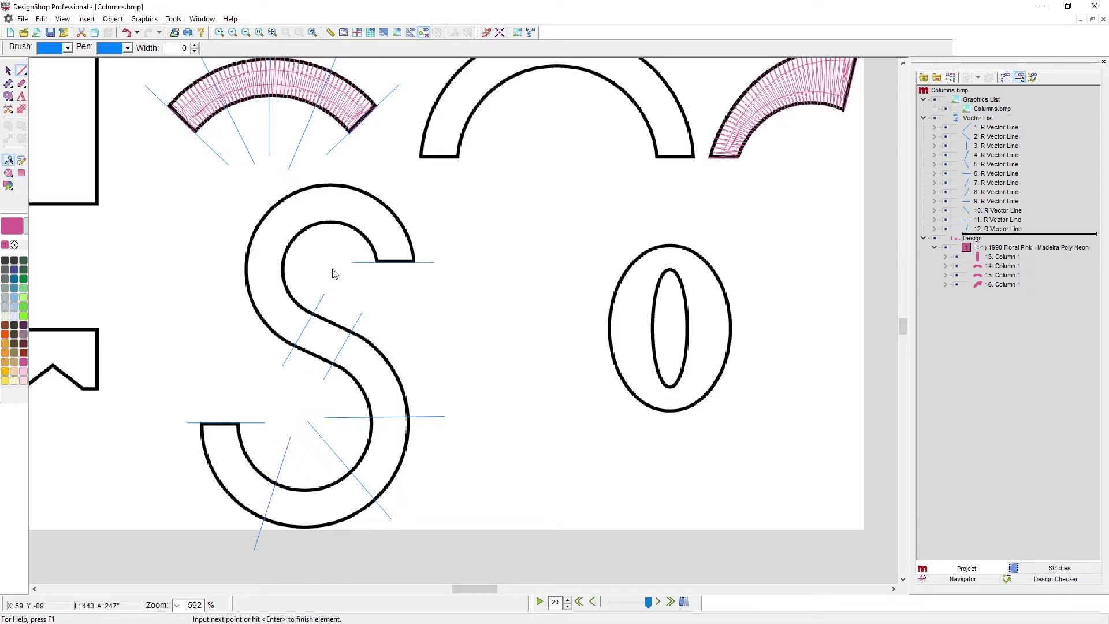
left_click(259, 189)
key("Return")
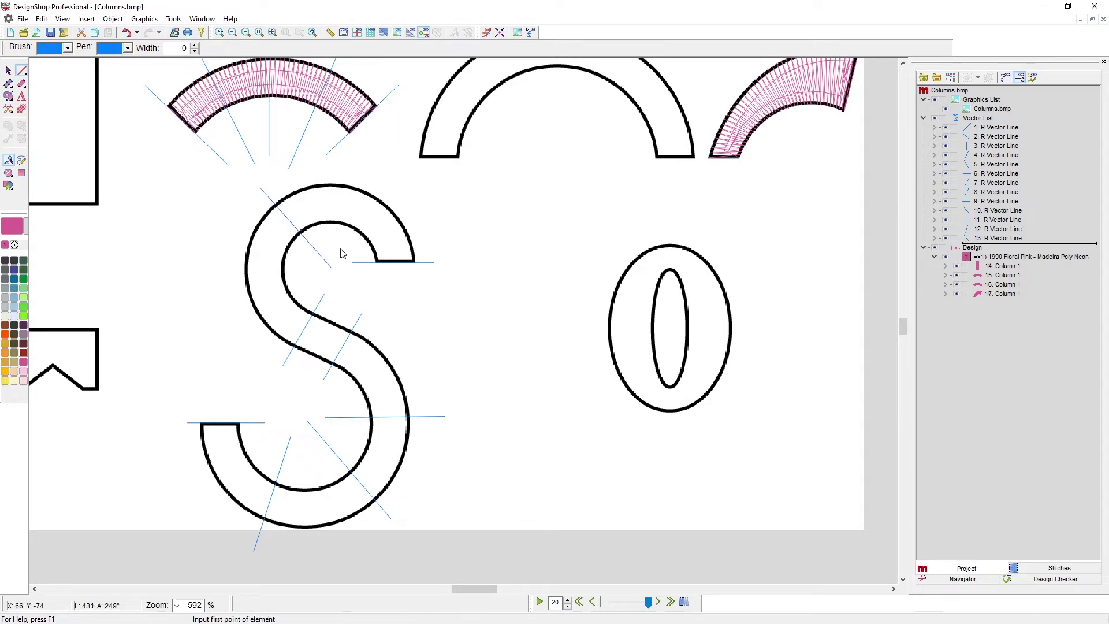
left_click(340, 247)
left_click(373, 168)
key("Return")
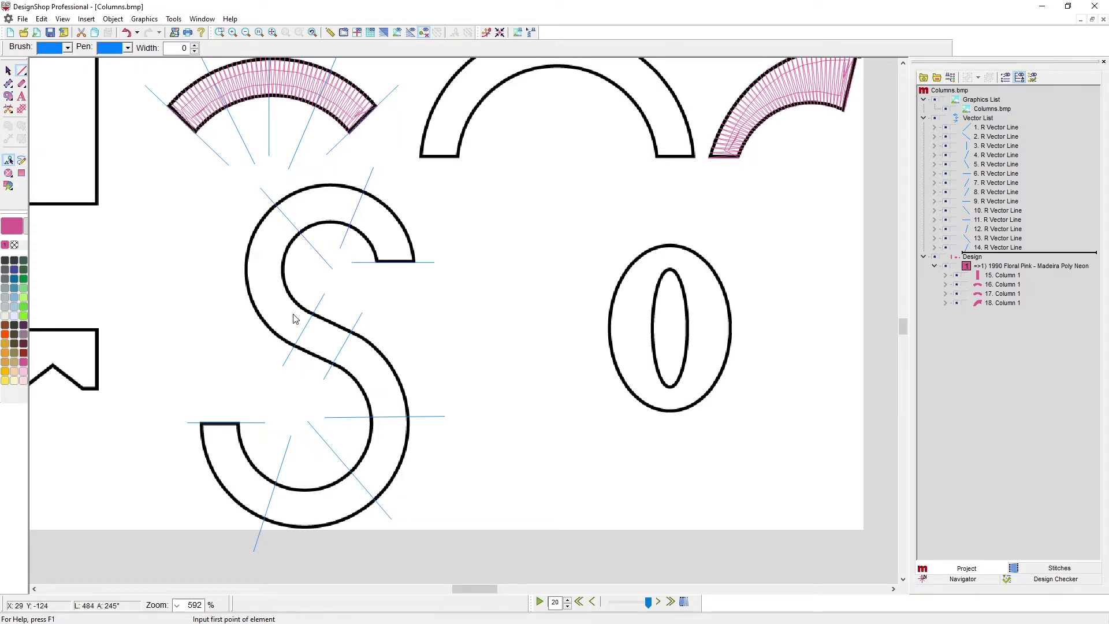
left_click(309, 275)
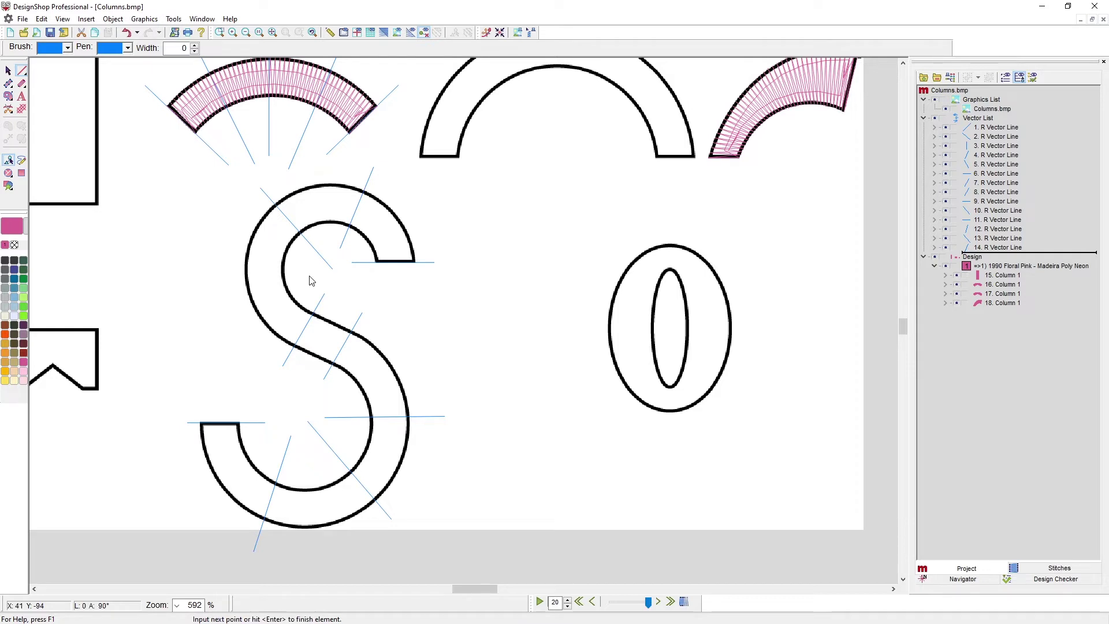
left_click(223, 276)
key("Return")
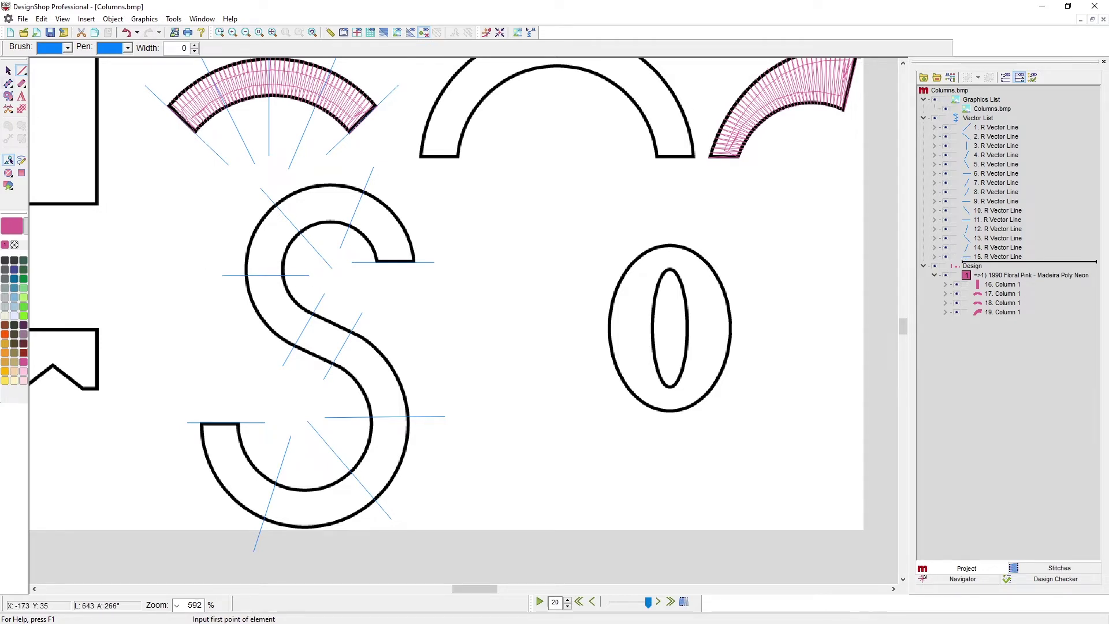
Start a Column 1 on the S with a straight point pair at its upper open end and curve pairs at the upper bowl's three guide lines
left_click(8, 84)
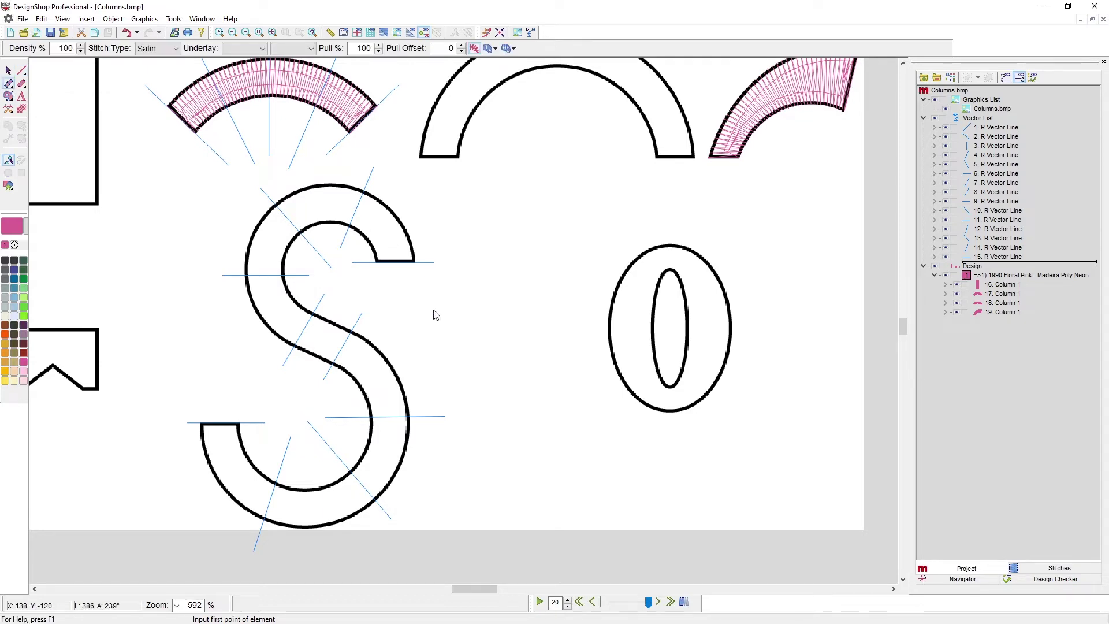
scroll(342, 258, "up", 1)
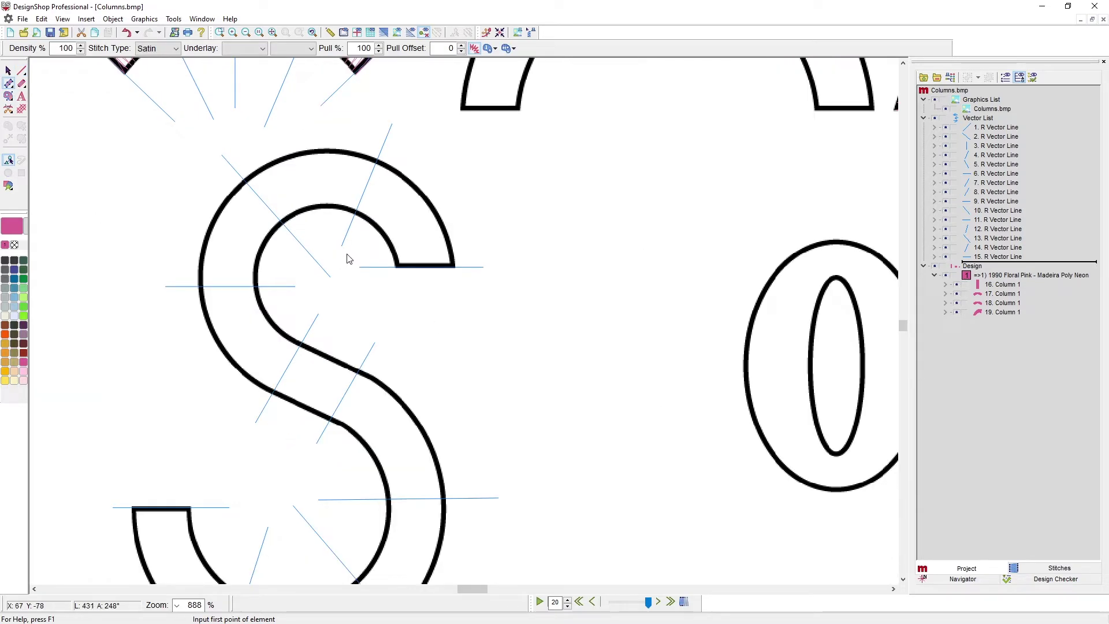
left_click(395, 267)
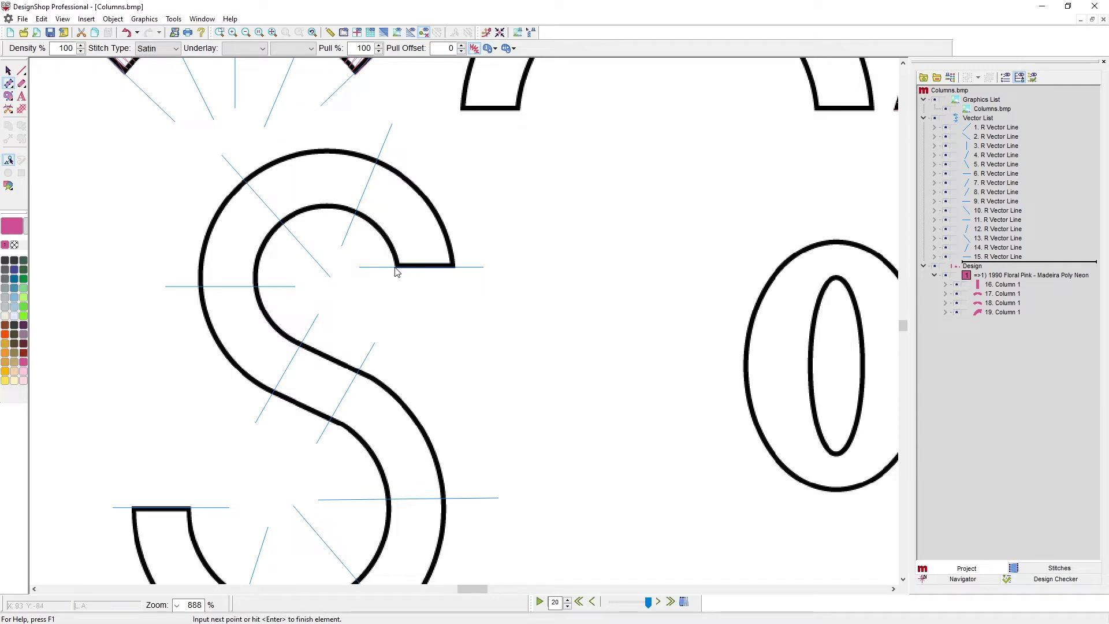
left_click(456, 267)
left_click(355, 215)
left_click(377, 162)
left_click(284, 225)
left_click(243, 180)
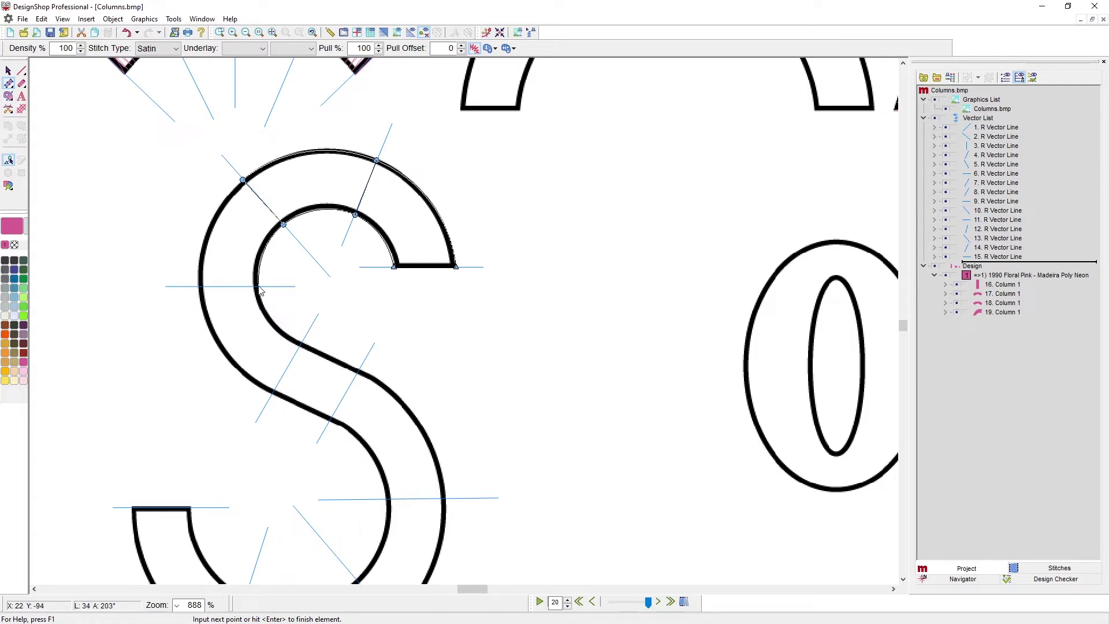
left_click(258, 284)
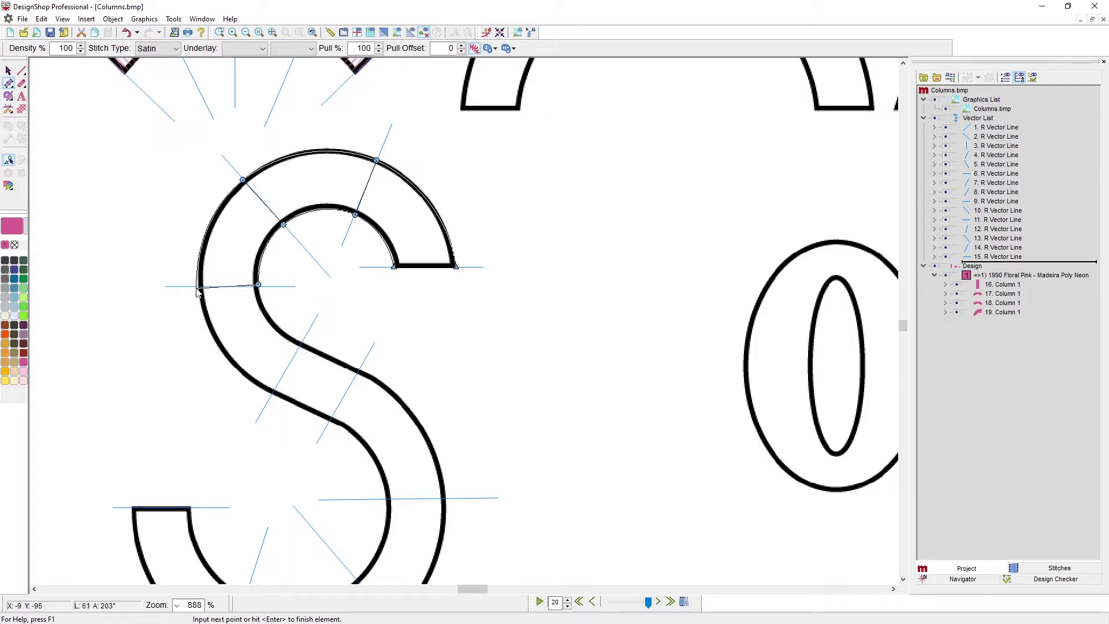
left_click(197, 287)
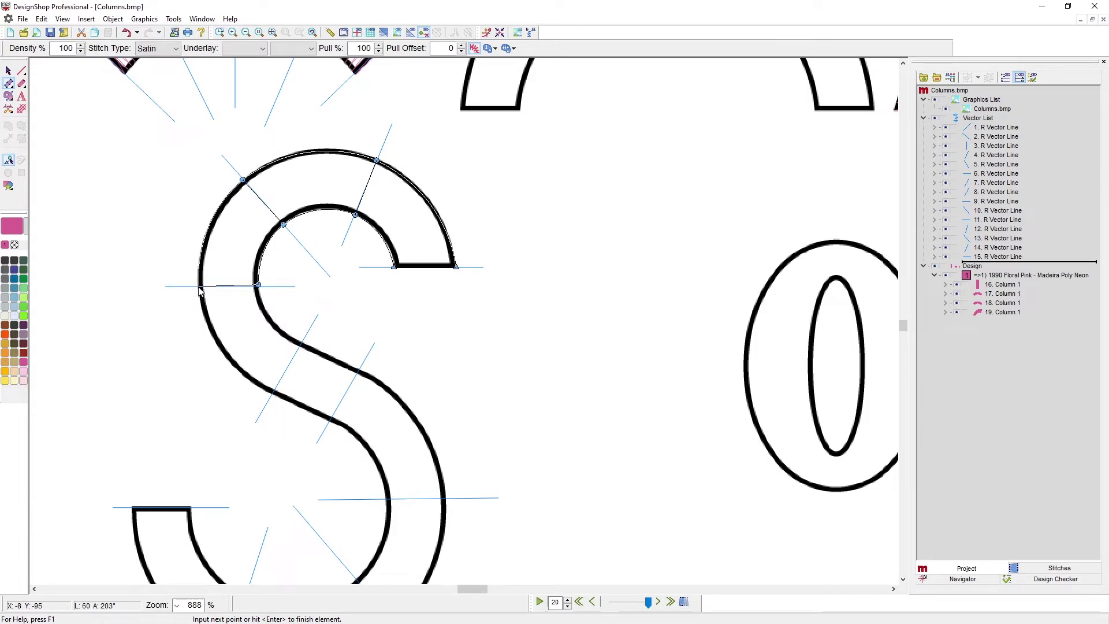
Add straight point pairs to the S column at the two guide lines crossing its diagonal section
left_click(302, 343)
left_click(273, 392)
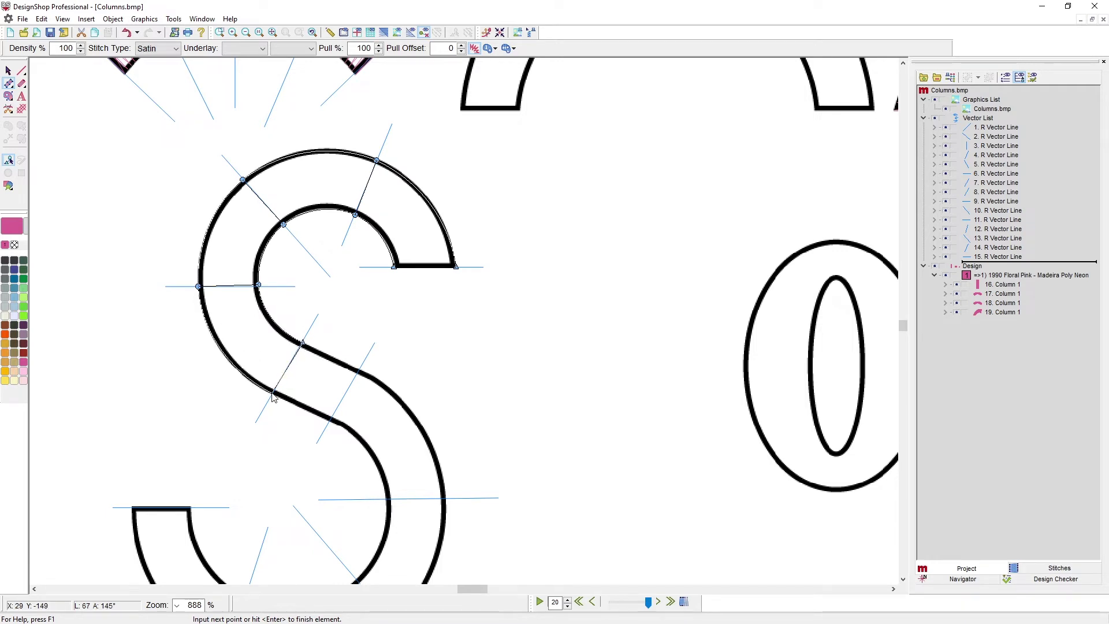
left_click(361, 370)
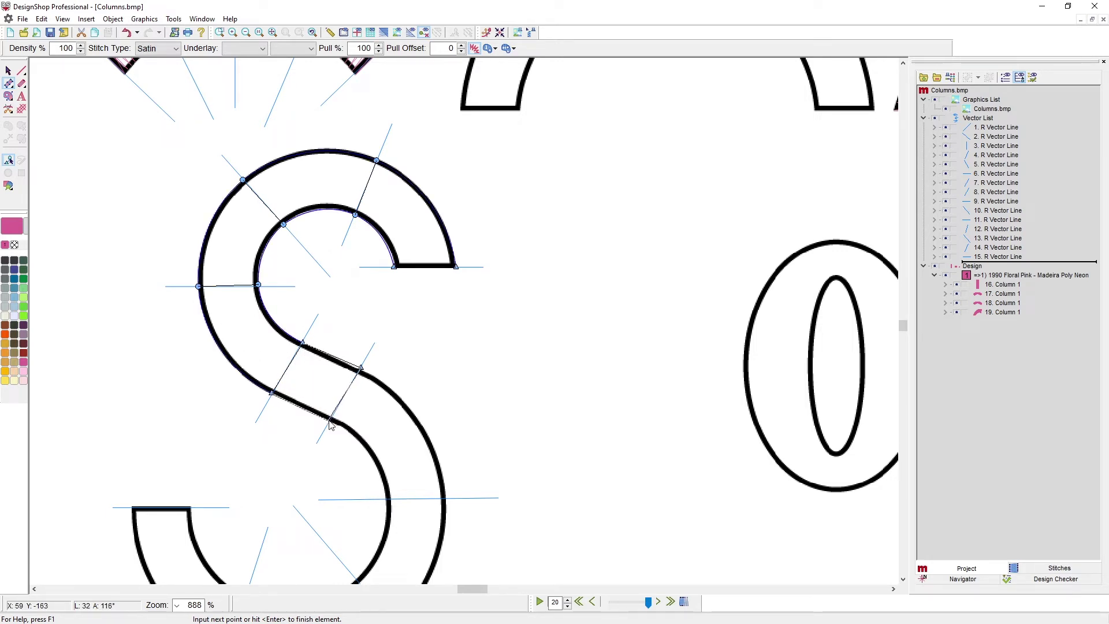
left_click(329, 418)
Place curve point pairs at the lower bowl's three guide lines and a straight pair at the lower open end, and finish the S column
scroll(408, 498, "down", 3)
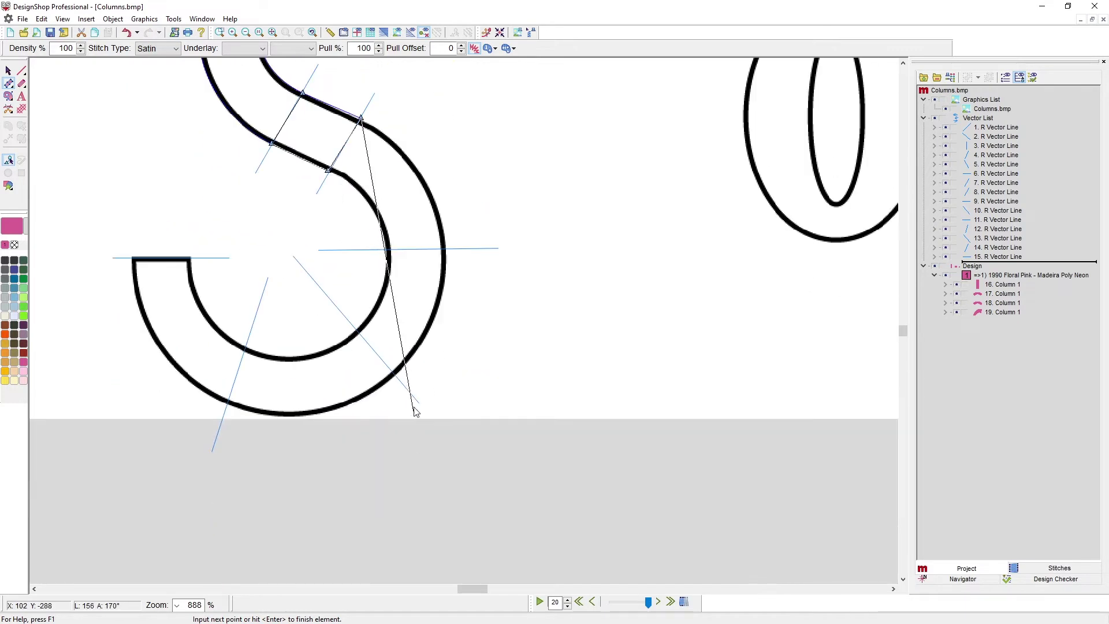
left_click(444, 250)
left_click(388, 249)
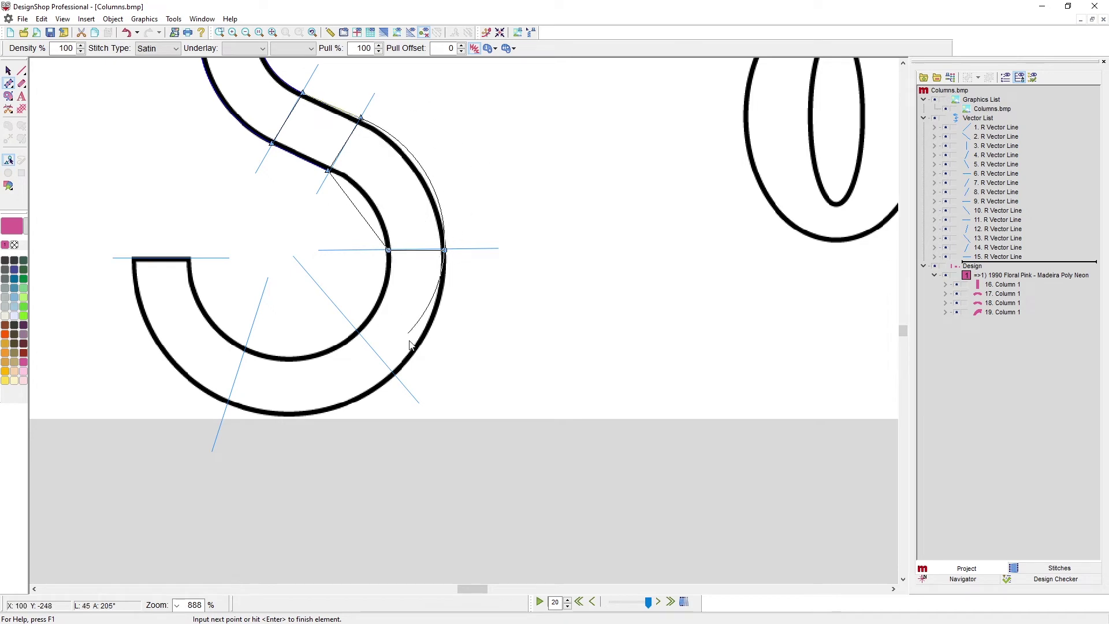
left_click(393, 376)
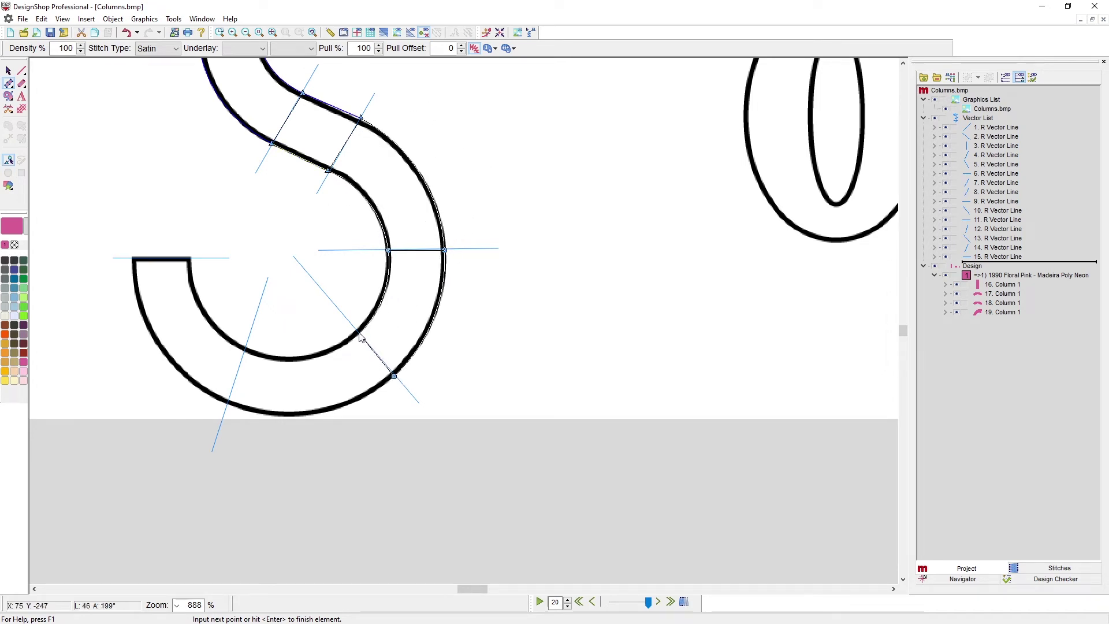
left_click(358, 330)
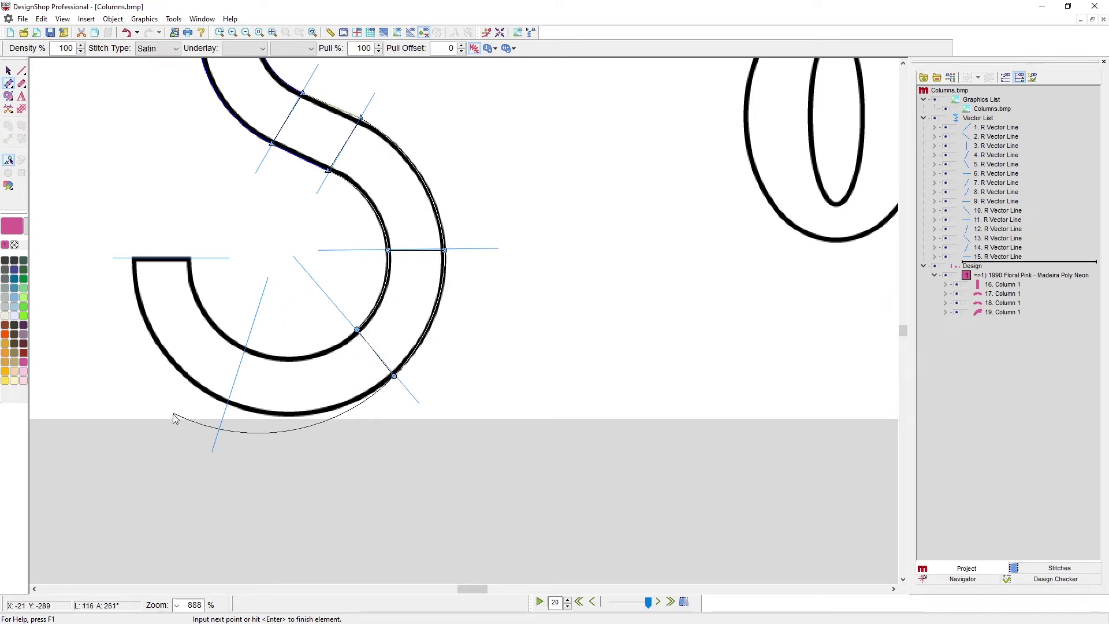
left_click(227, 403)
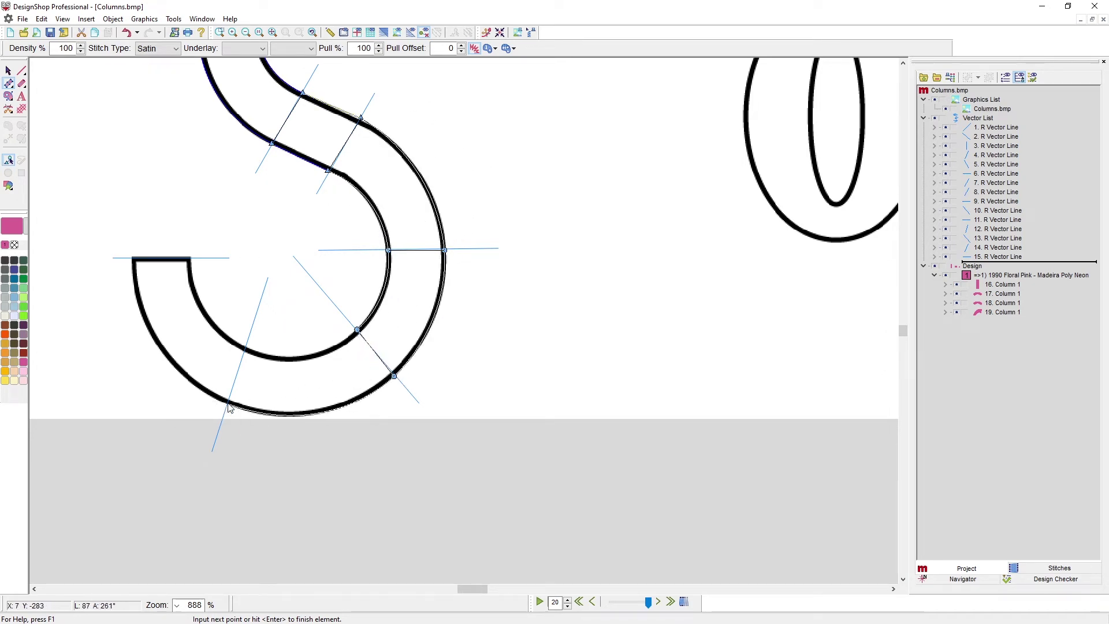
left_click(244, 349)
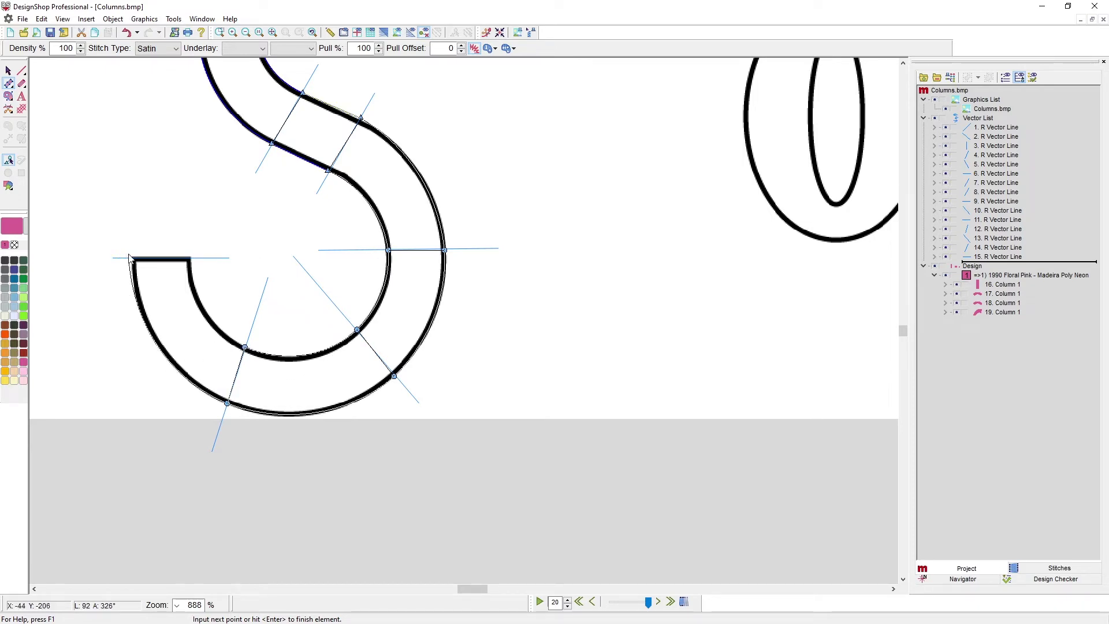
left_click(191, 262)
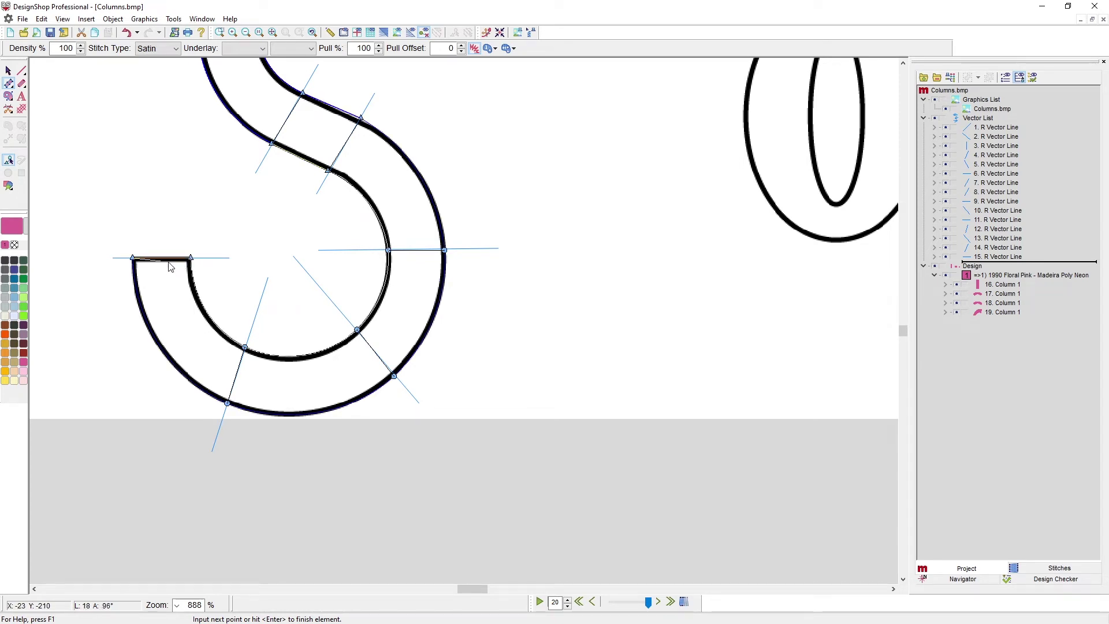
key("Return")
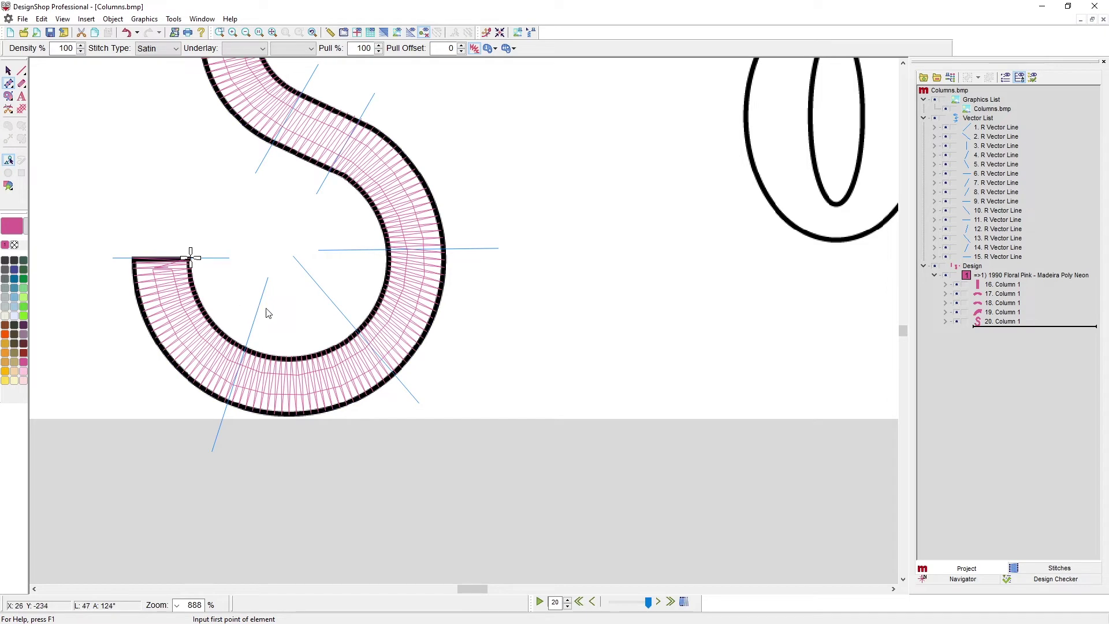
Digitize a small test Column 1 in the blank area between the S and the 0 with its third point pair reversed, and delete it
scroll(274, 319, "up", 3)
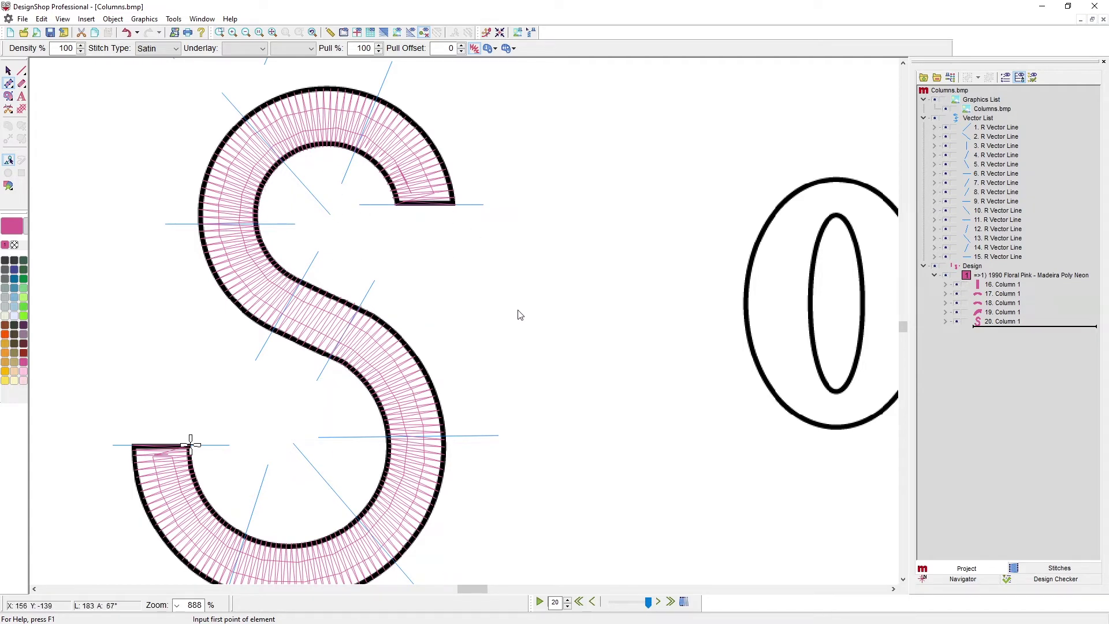
left_click(506, 281)
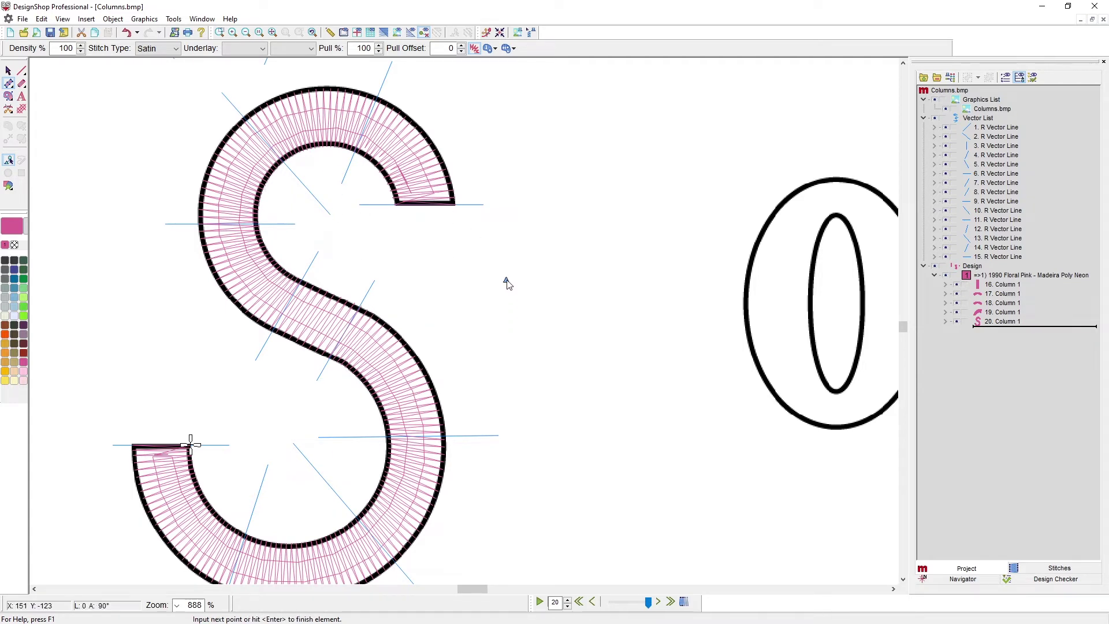
left_click(506, 318)
left_click(568, 282)
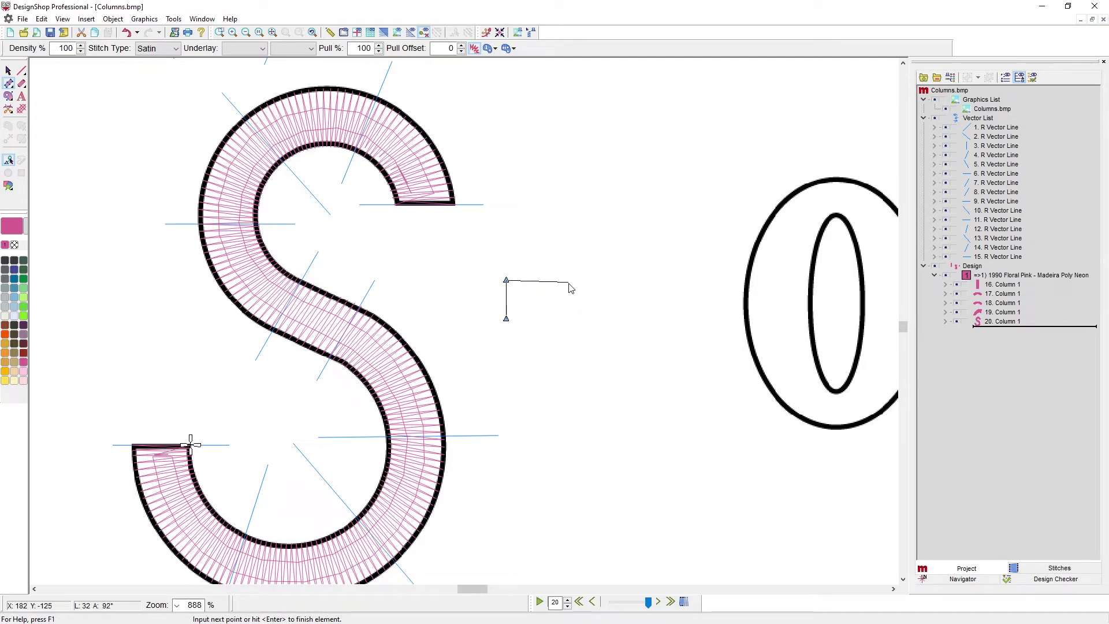
left_click(567, 319)
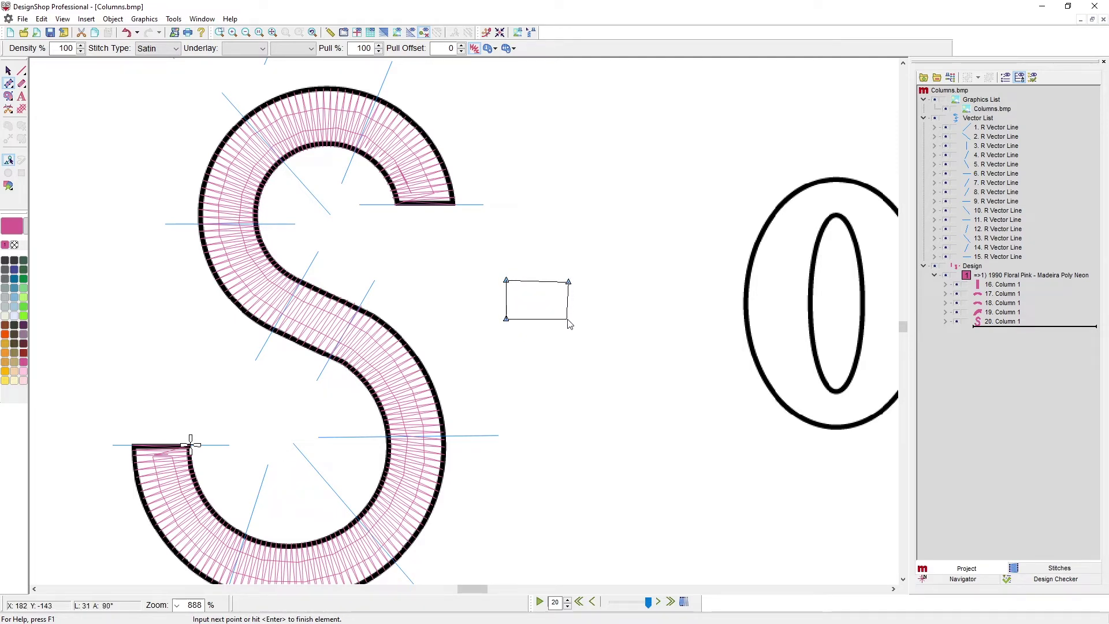
left_click(658, 324)
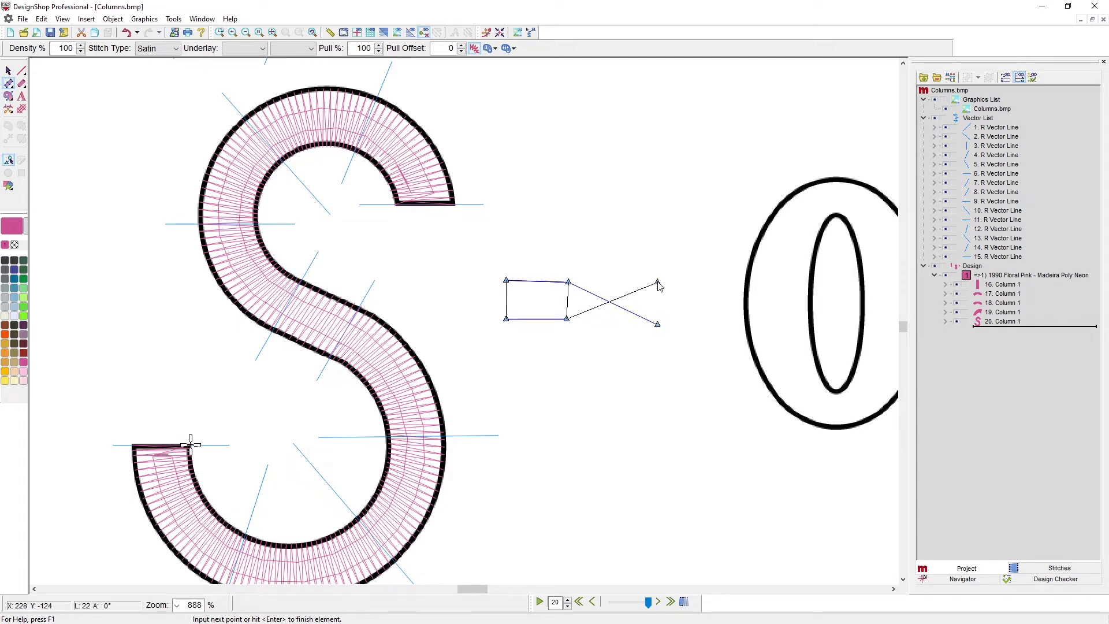
left_click(657, 282)
key("Return")
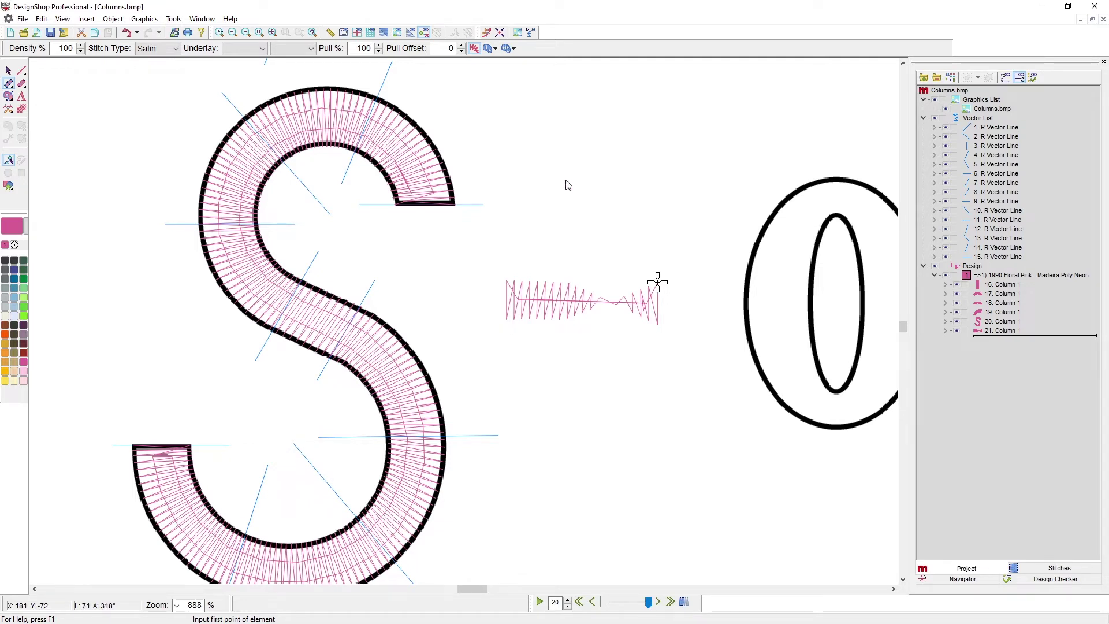
left_click(994, 332)
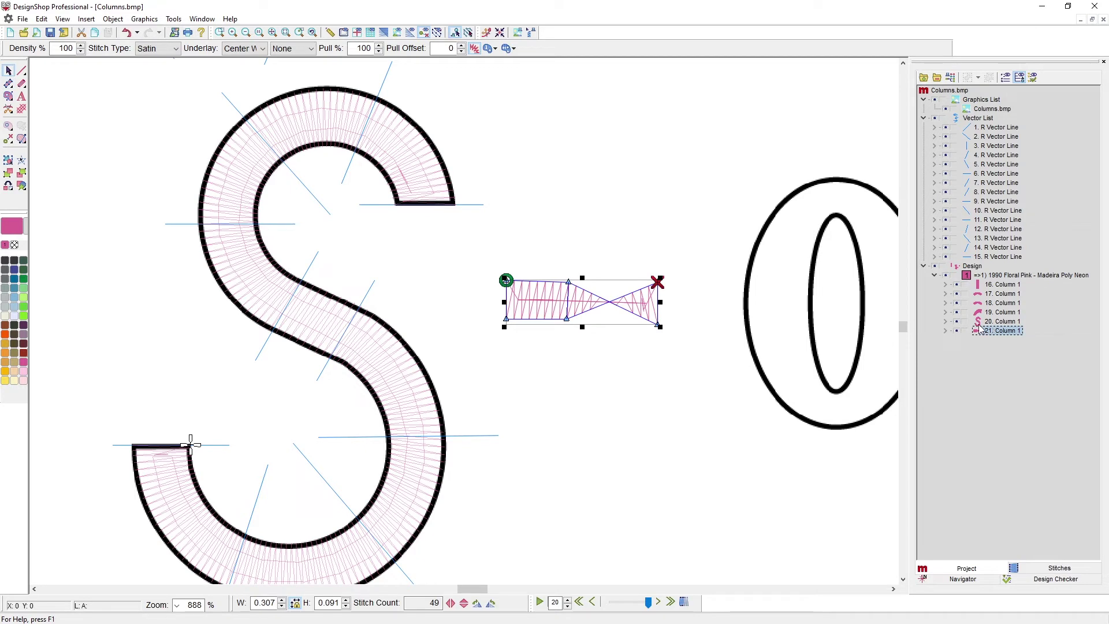
key("Delete")
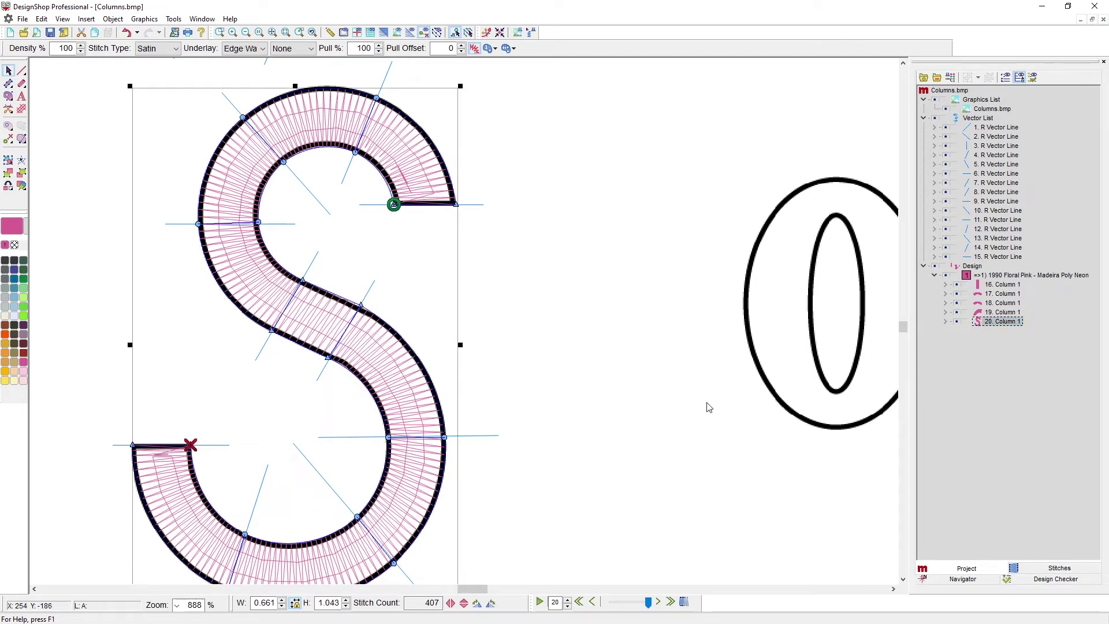
Start a Column 1 on the notched horizontal outline with a straight point pair at the corners of its right end
scroll(679, 402, "down", 2)
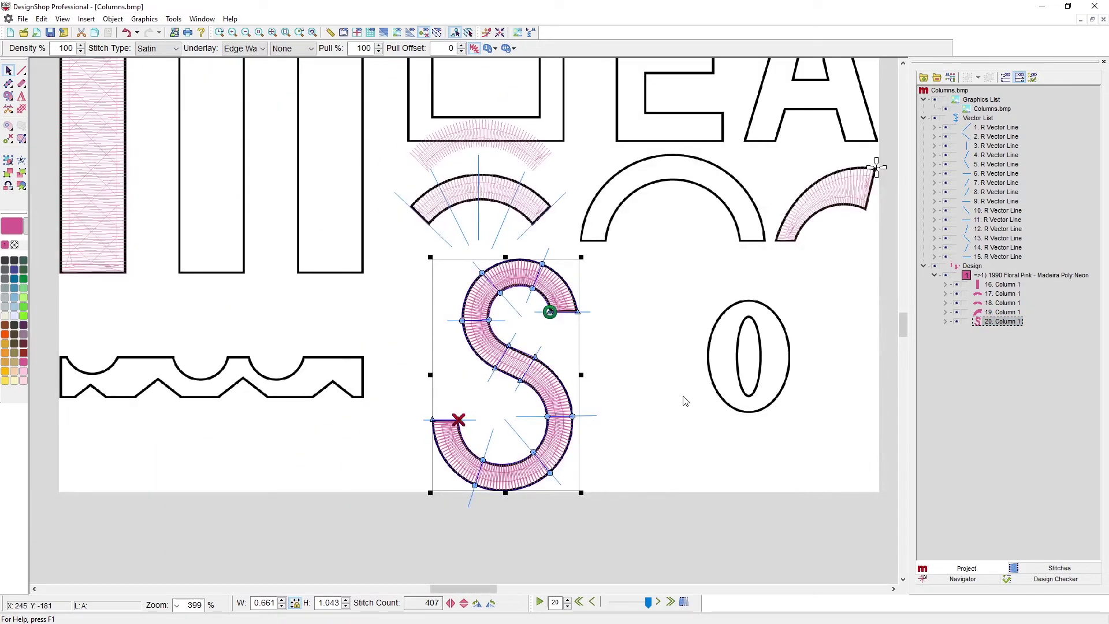
scroll(416, 438, "left", 3)
scroll(433, 414, "down", 1)
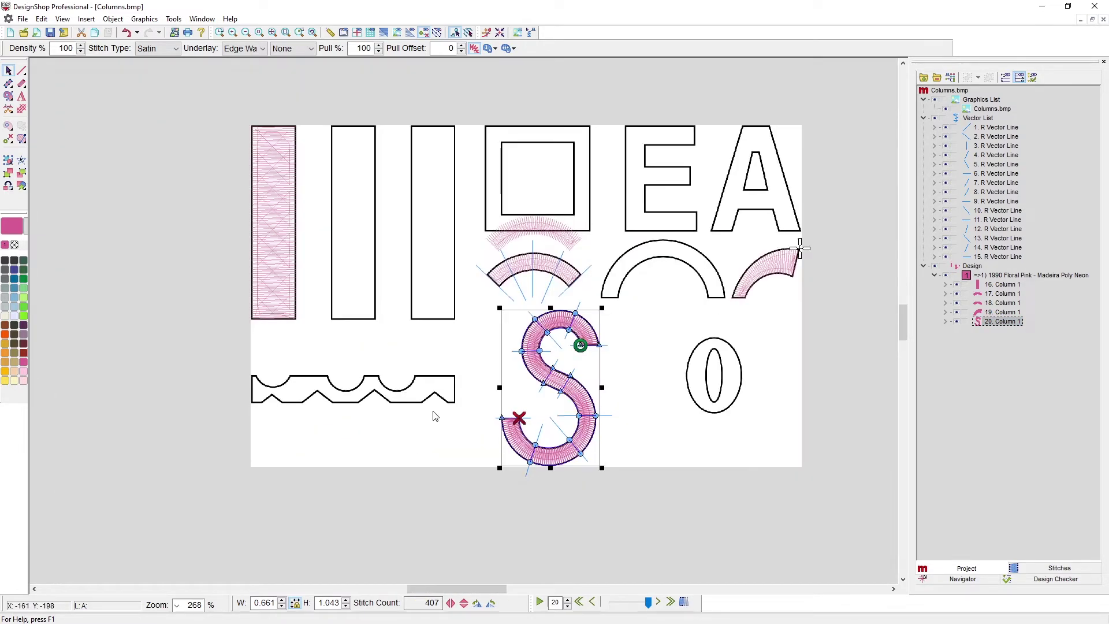
scroll(435, 426, "up", 2)
scroll(435, 427, "up", 6)
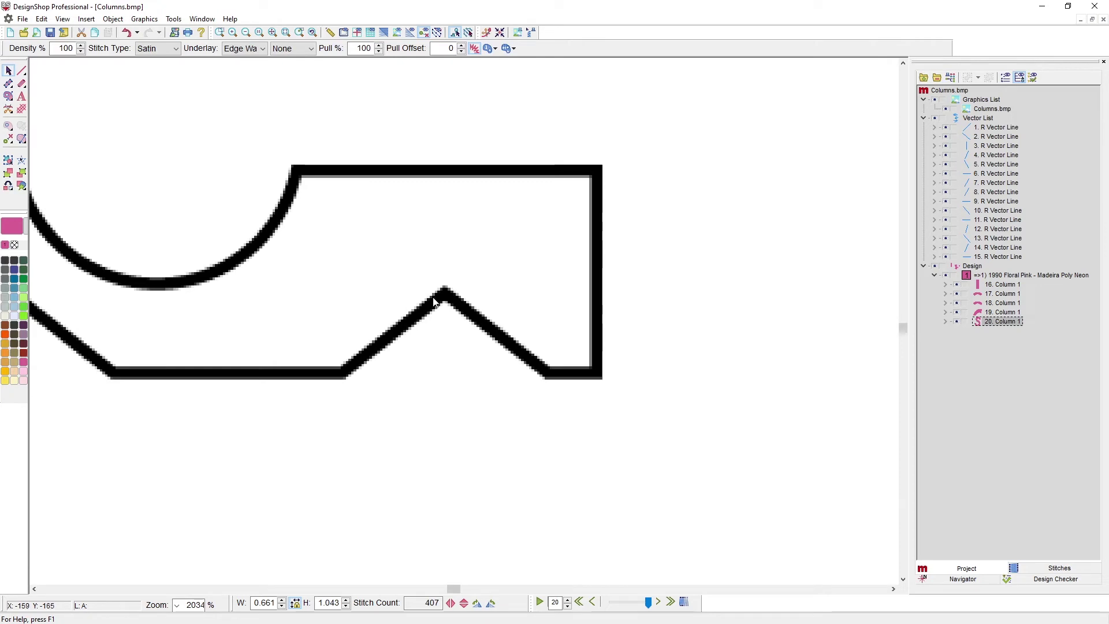
scroll(313, 338, "left", 3)
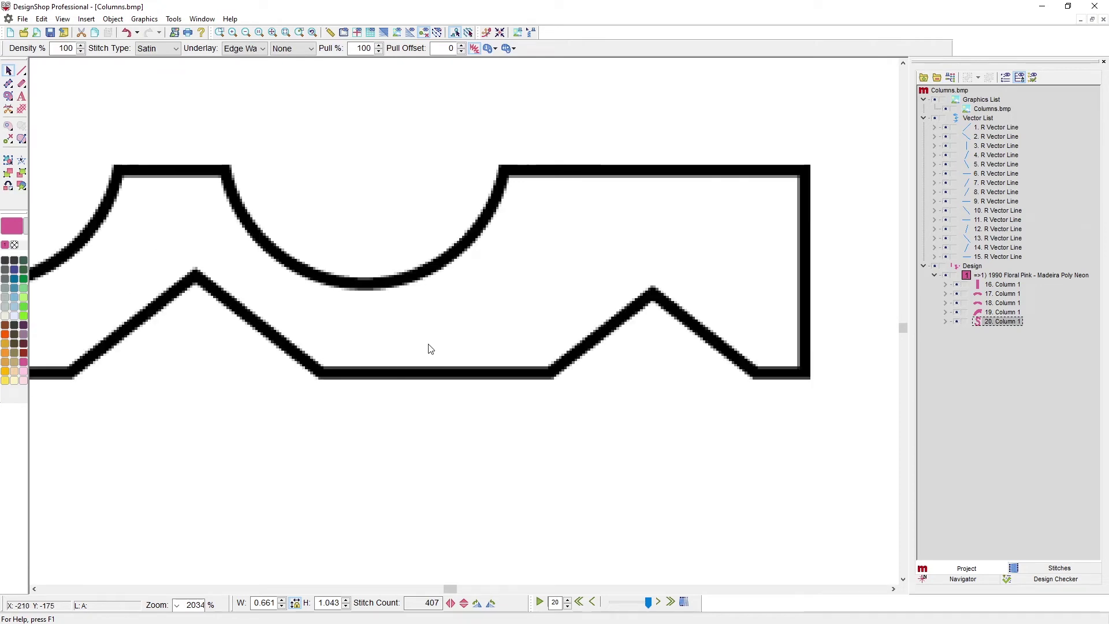
left_click(811, 381)
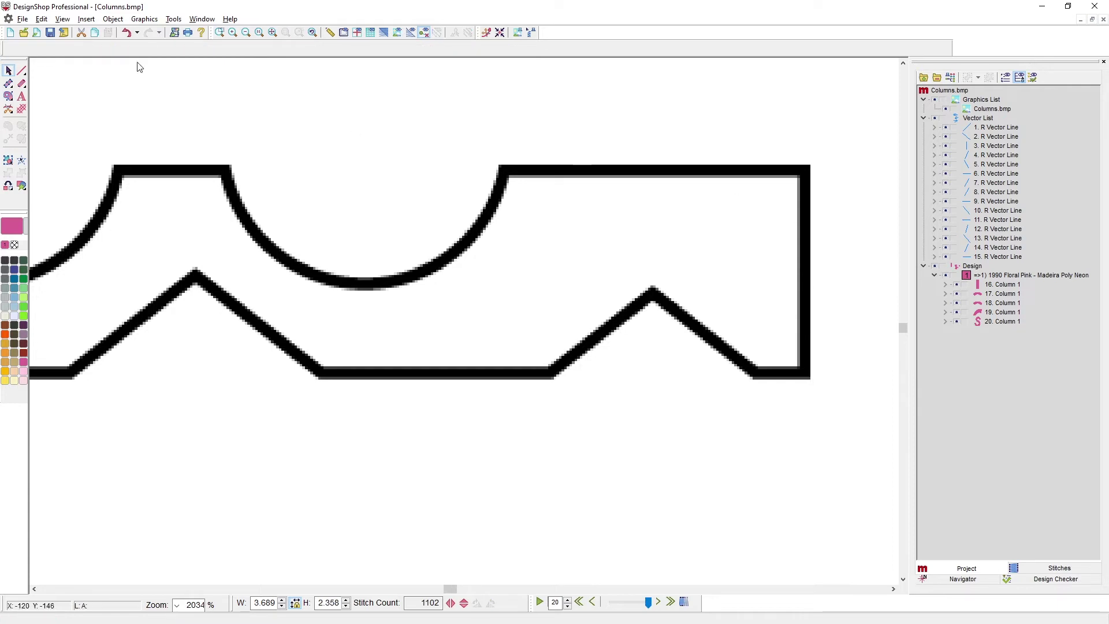
left_click(9, 84)
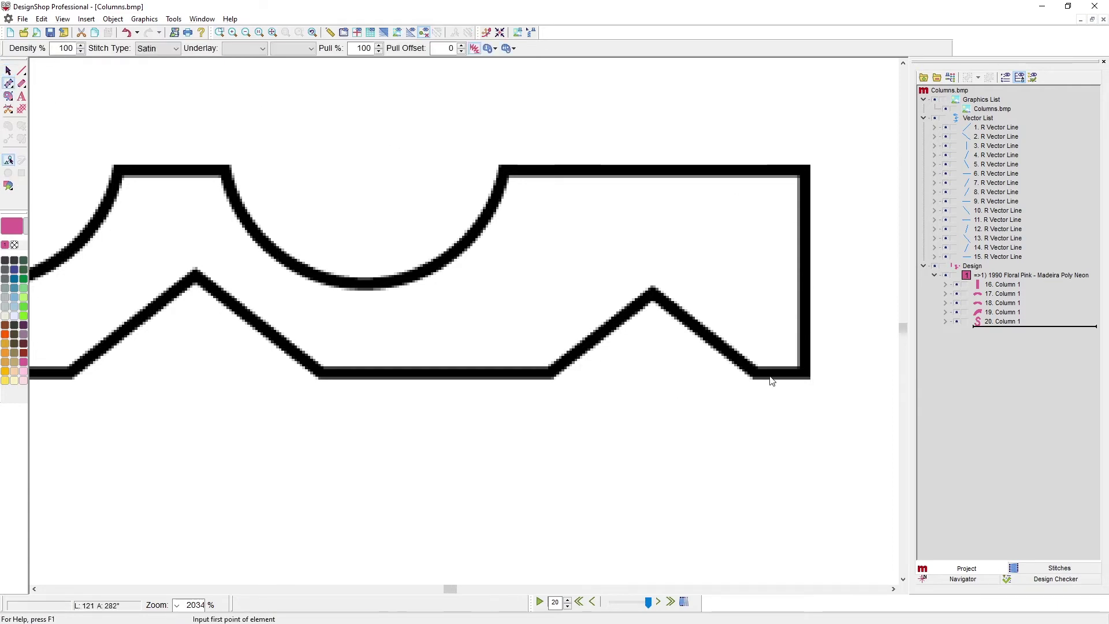
left_click(810, 379)
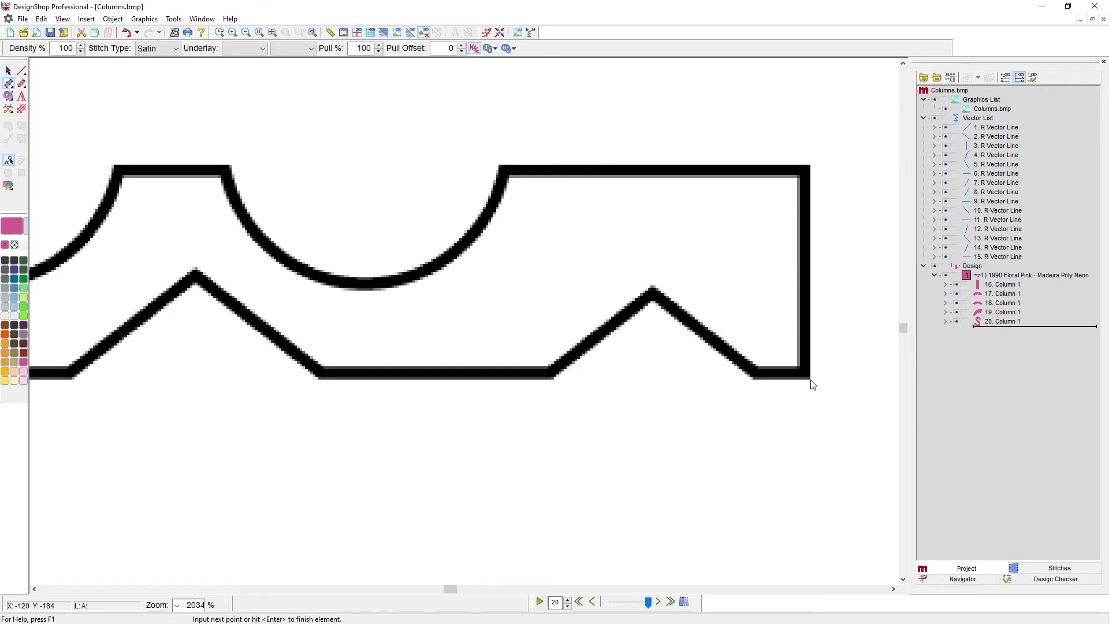
left_click(813, 166)
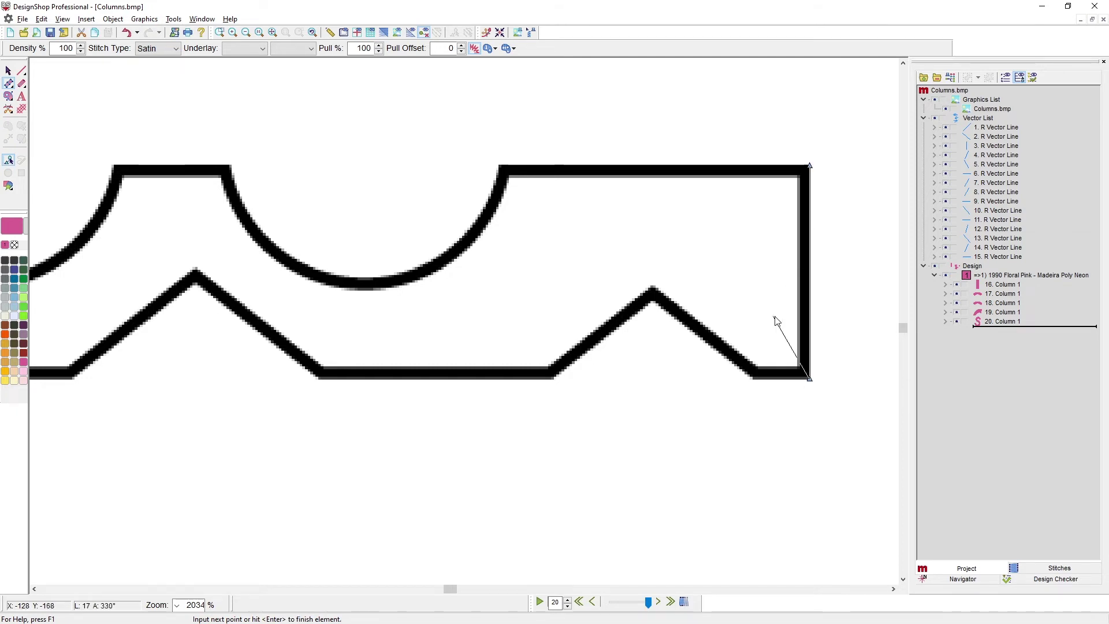
Add straight point pairs across the notched outline at the rightmost triangular notch's two base corners and its apex, ending at the semicircular cutout's right edge
left_click(752, 379)
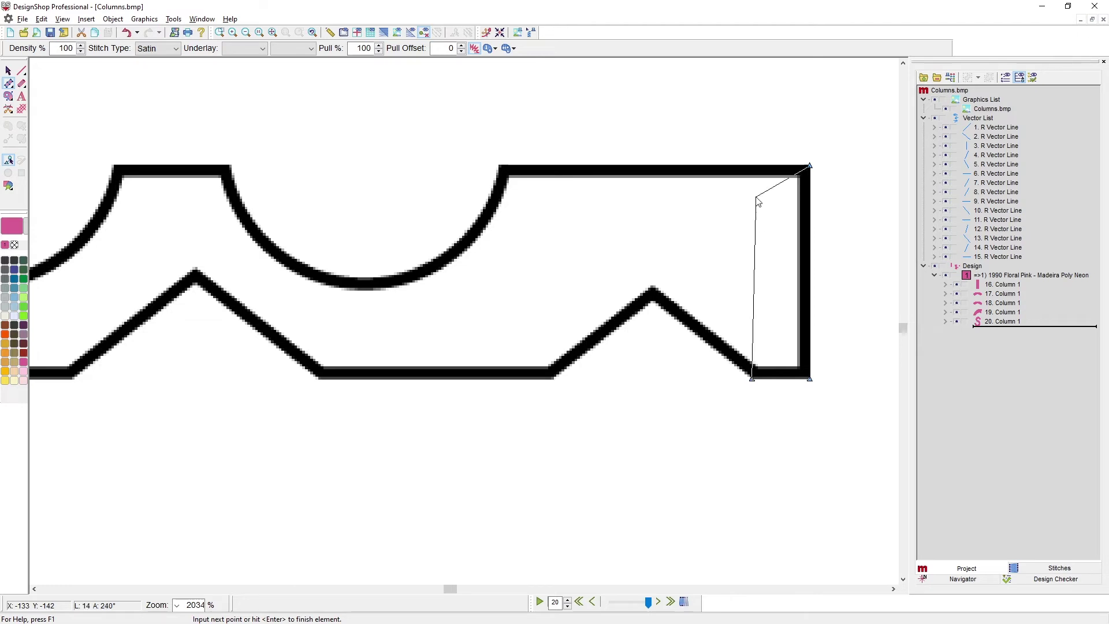
left_click(756, 165)
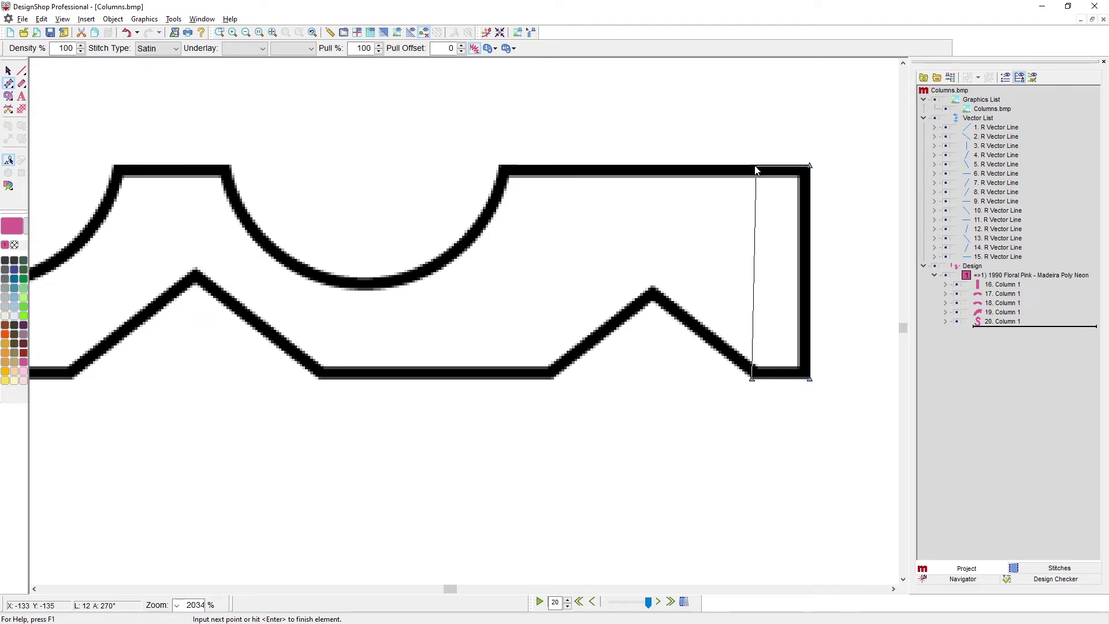
left_click(653, 290)
left_click(656, 168)
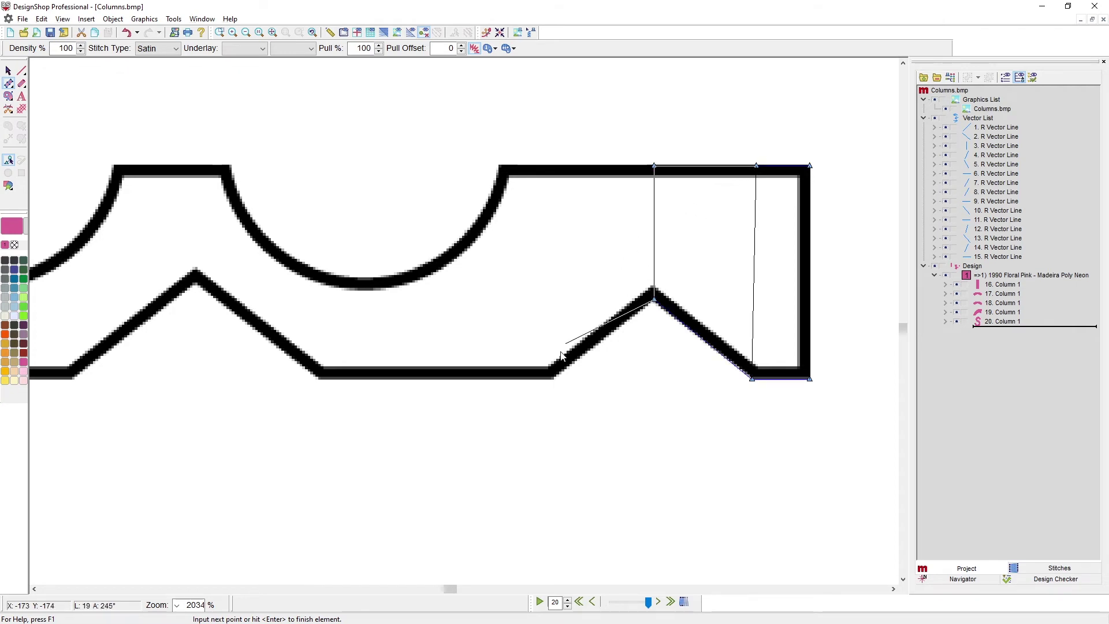
left_click(553, 380)
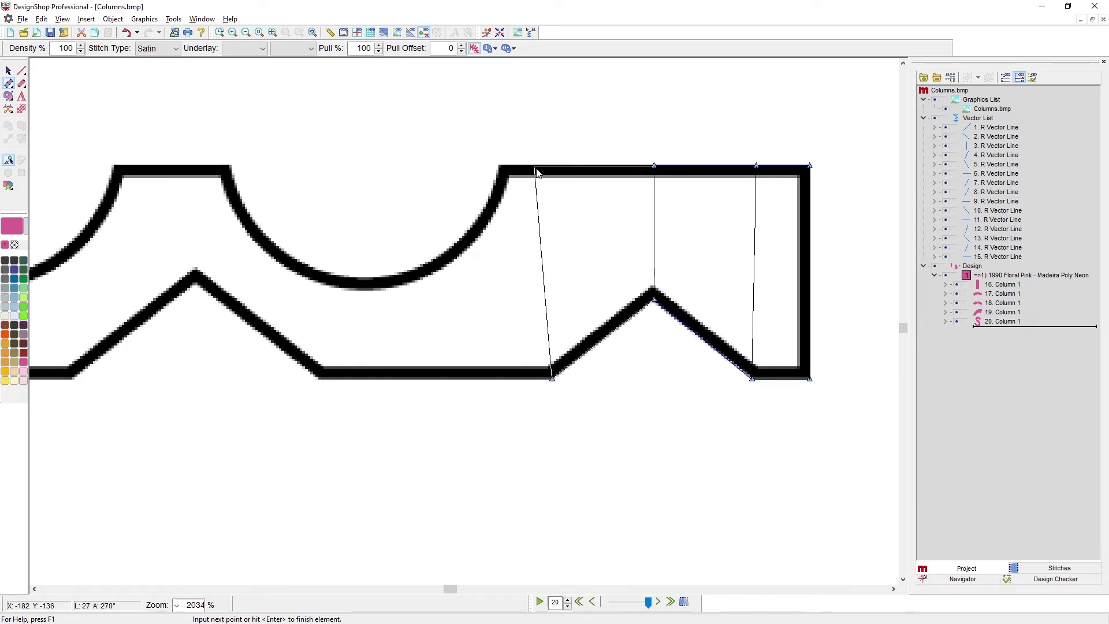
left_click(499, 168)
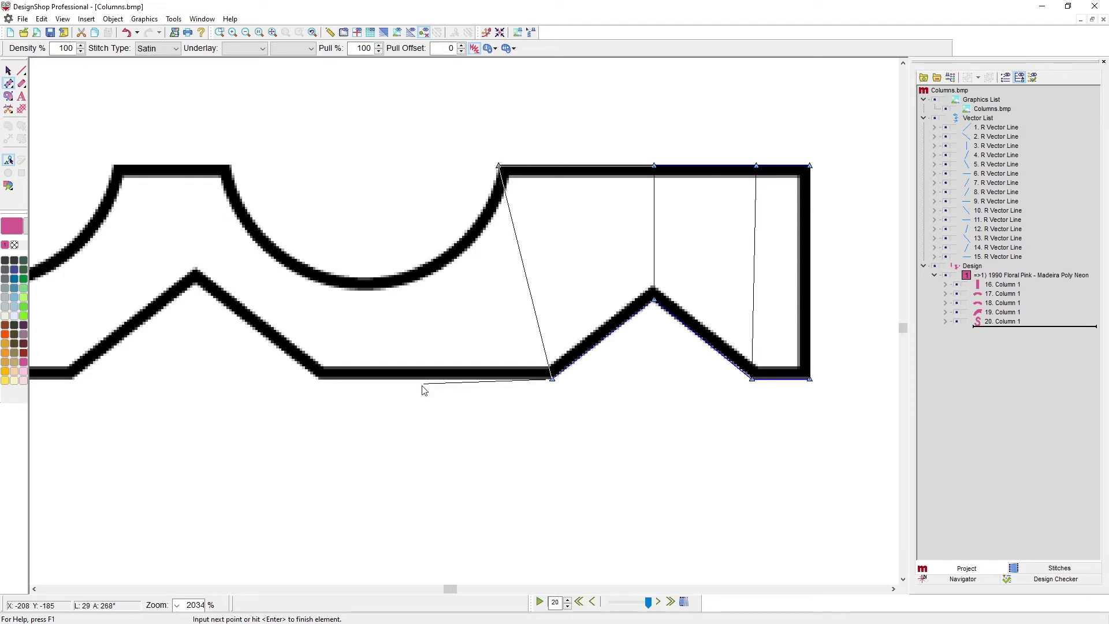
Add two pairs with curve points on the semicircular cutout and straight points below, plus a straight pair at the next notch's apex and cutout's left edge
left_click(375, 380)
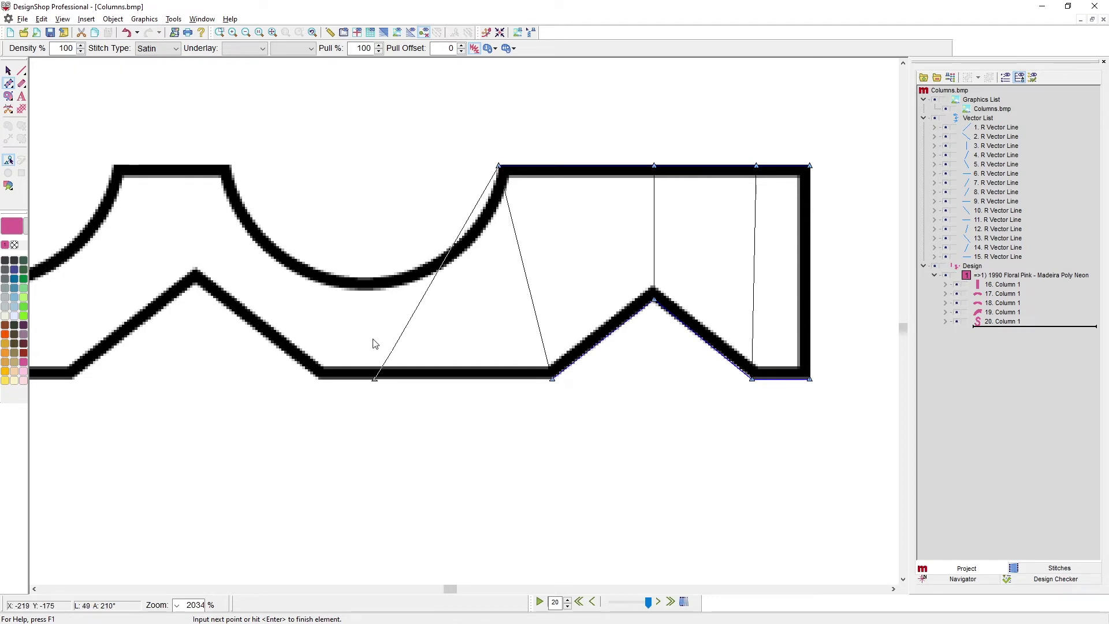
left_click(370, 278)
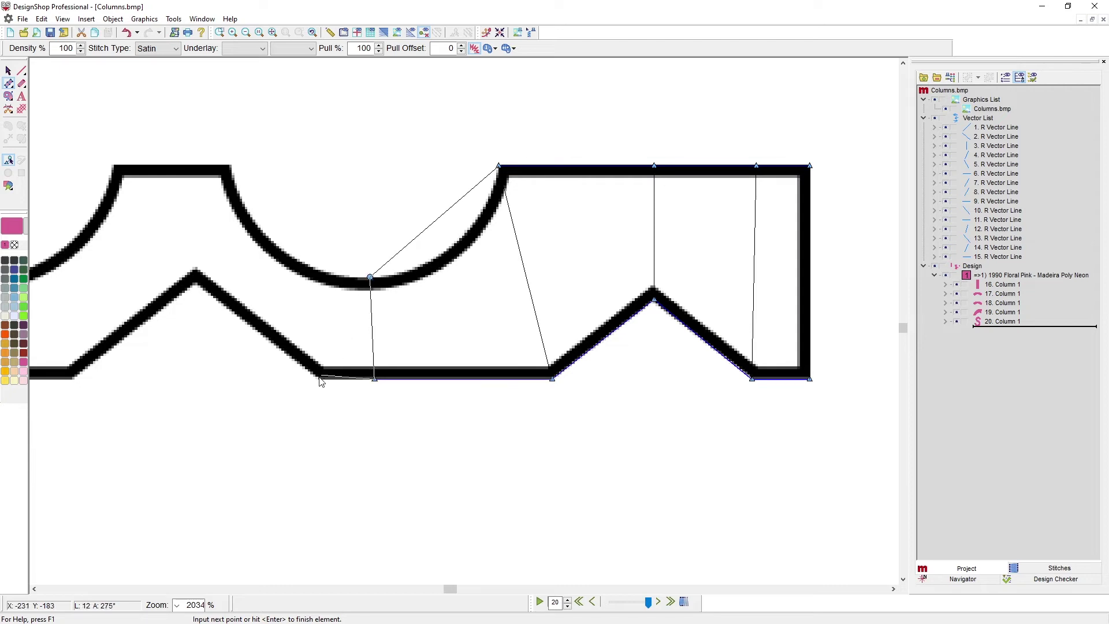
left_click(317, 380)
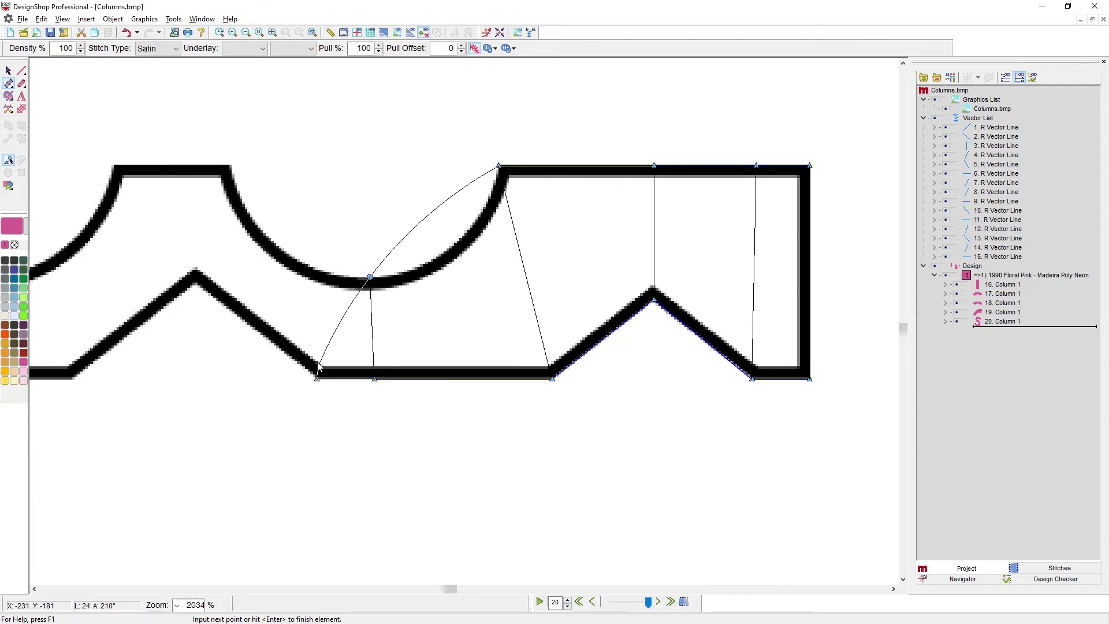
left_click(335, 272)
left_click(197, 282)
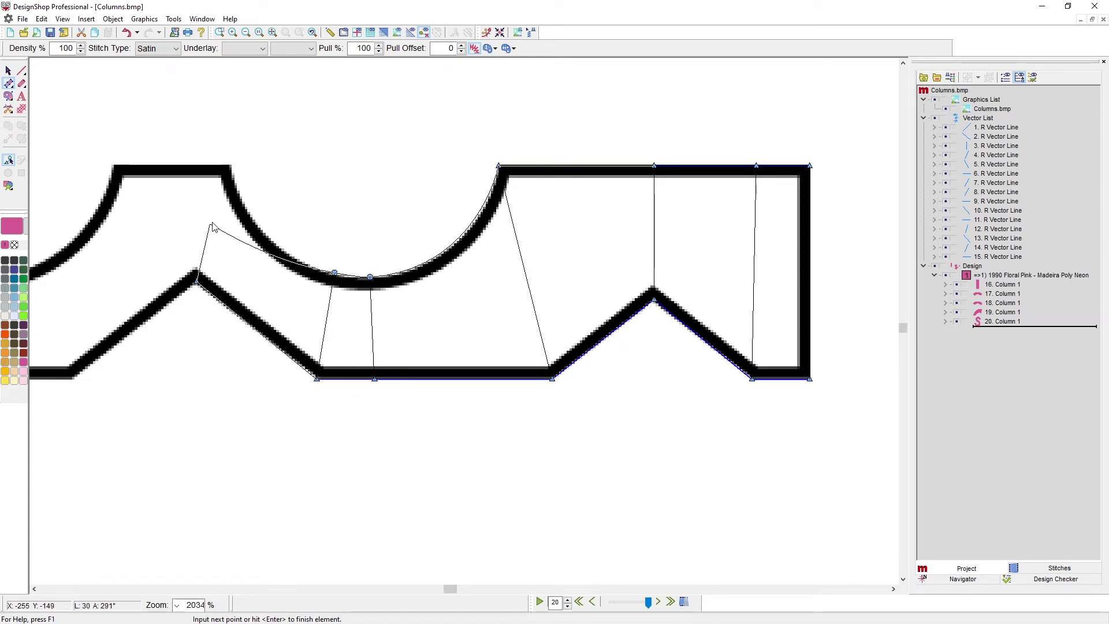
left_click(231, 167)
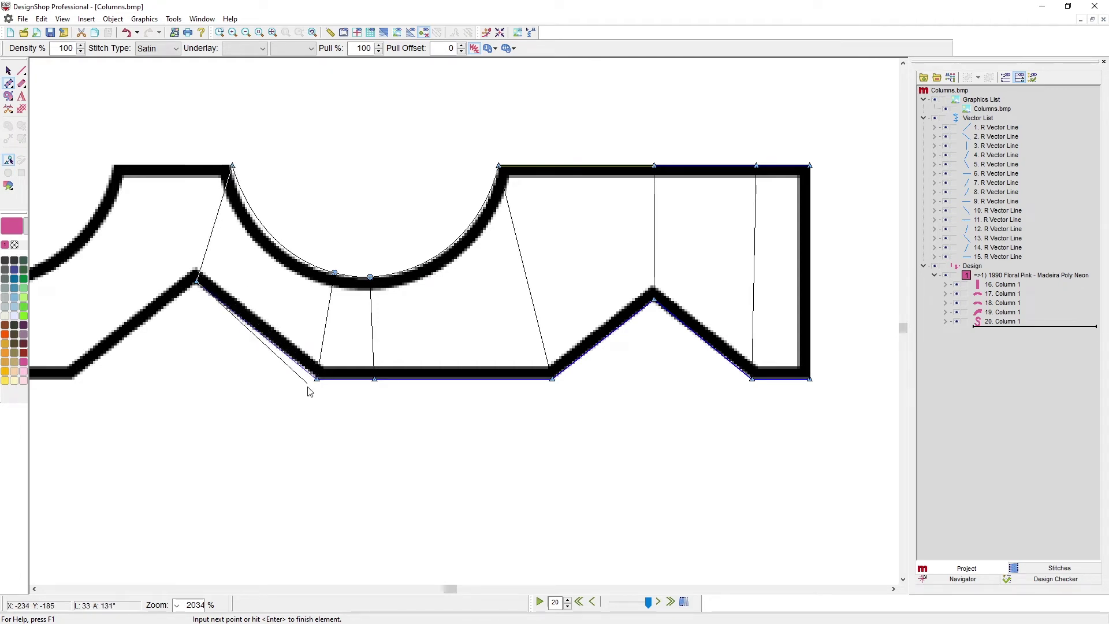
Add a straight pair from partway down the second notch's left slope to the flat upper edge's left corner, and finish the column
left_click(166, 302)
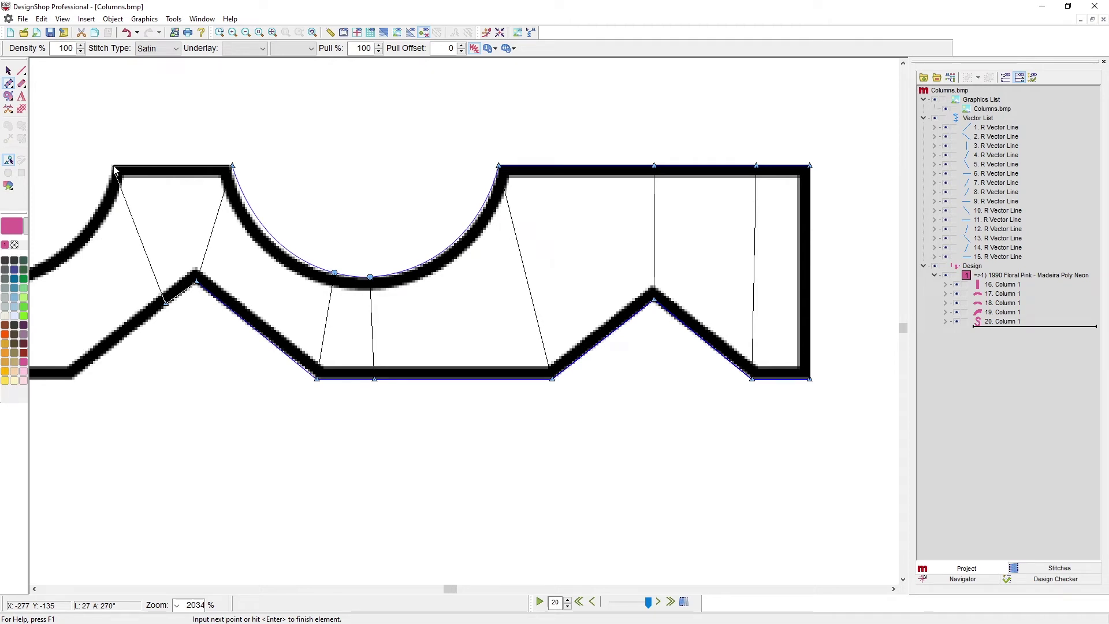
left_click(114, 169)
key("Return")
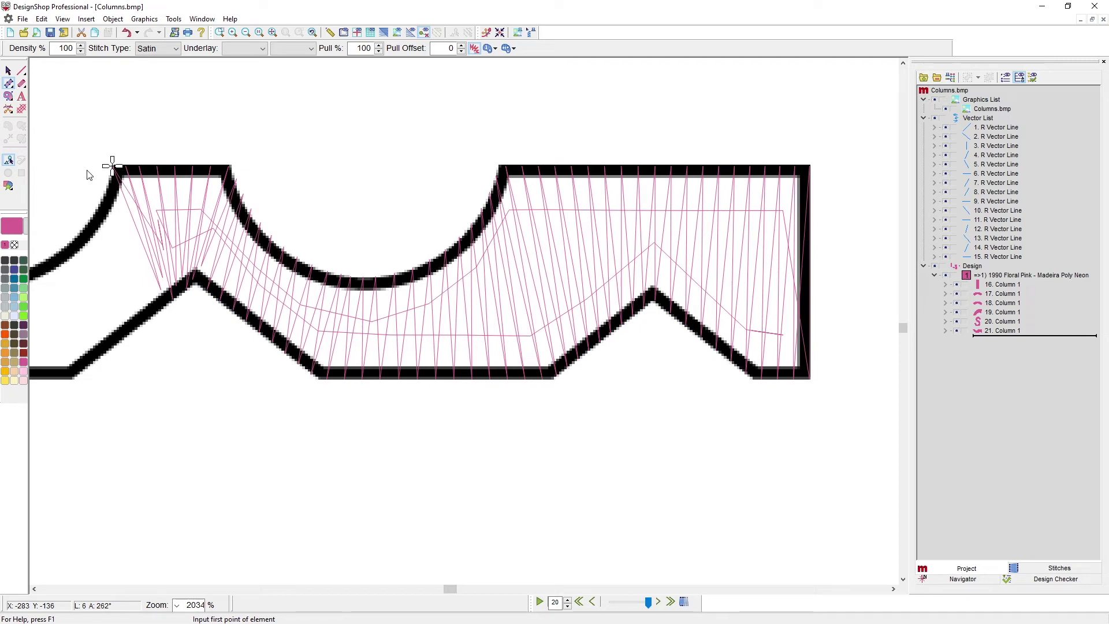
Delete the column digitized on the notched outline
scroll(585, 345, "down", 3)
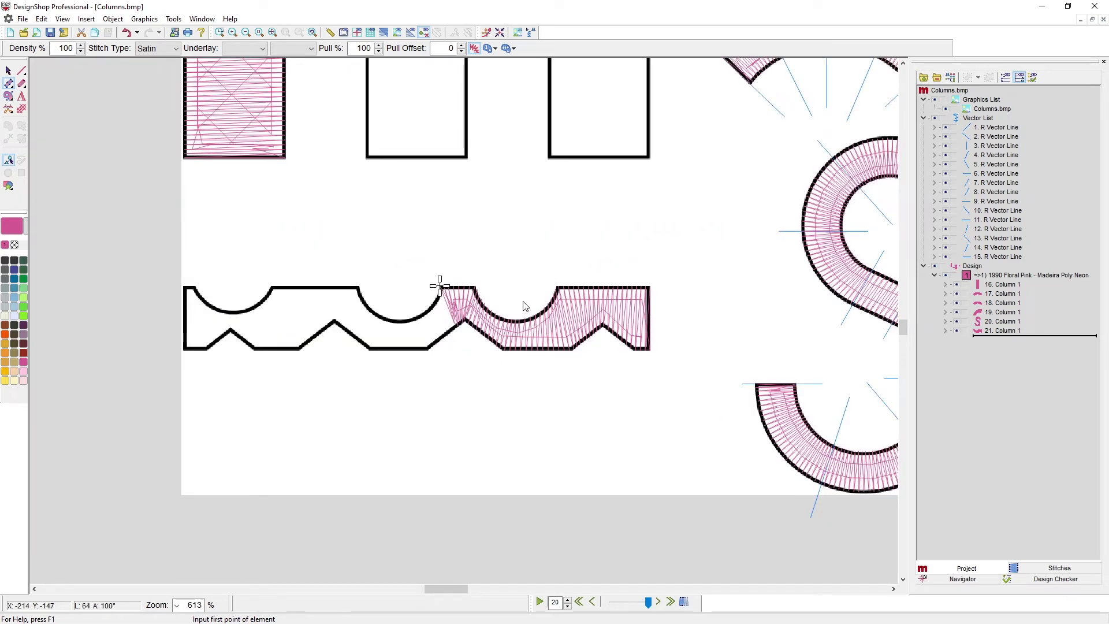
left_click(8, 70)
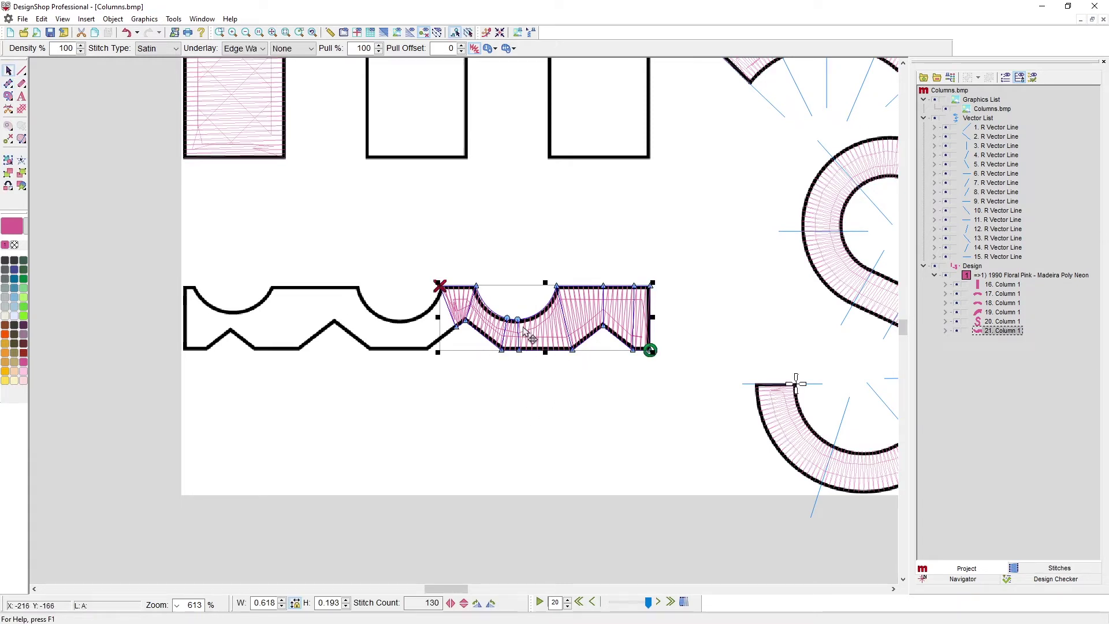
key("Delete")
Draw two diagonal vector guide lines from inside the 0's inner oval near its upper end, crossing the upper right and upper left of the ring
scroll(525, 332, "right", 10)
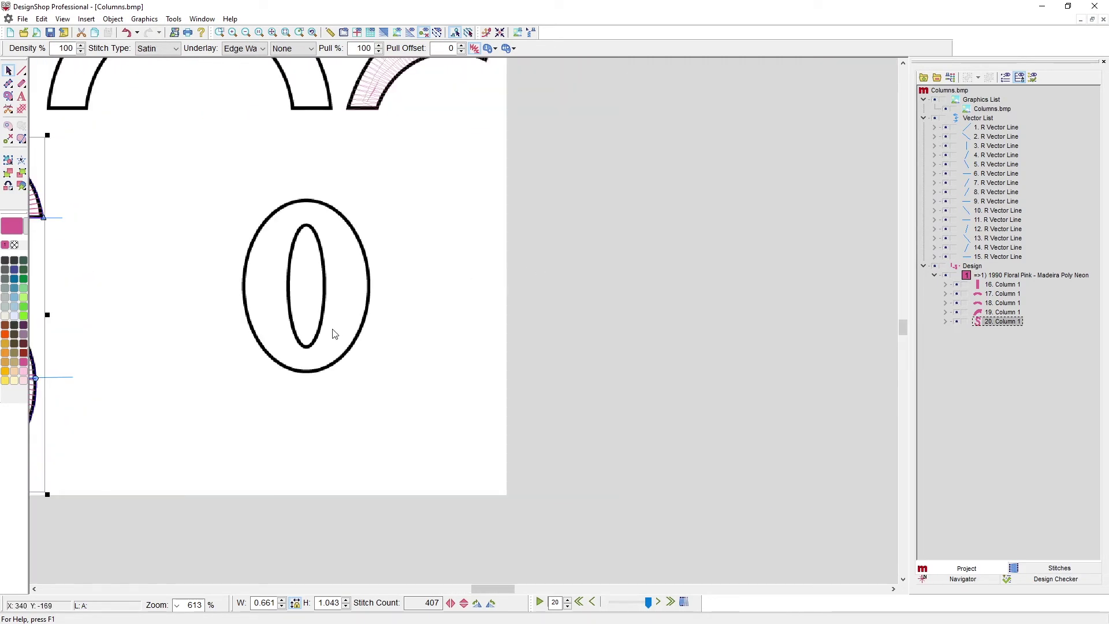
scroll(333, 327, "up", 3)
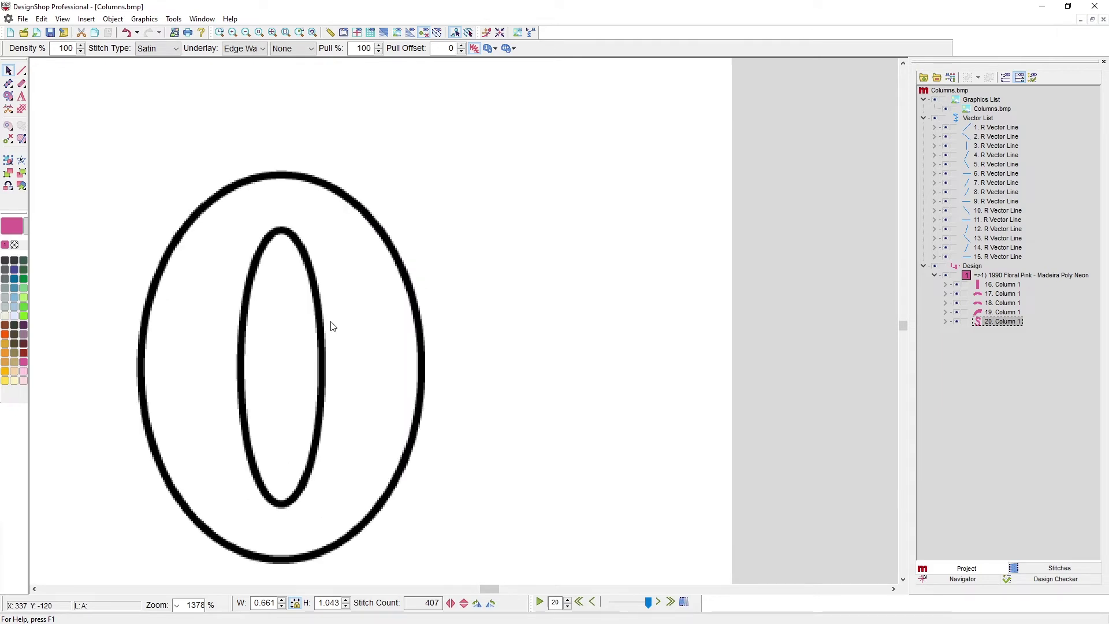
left_click(10, 84)
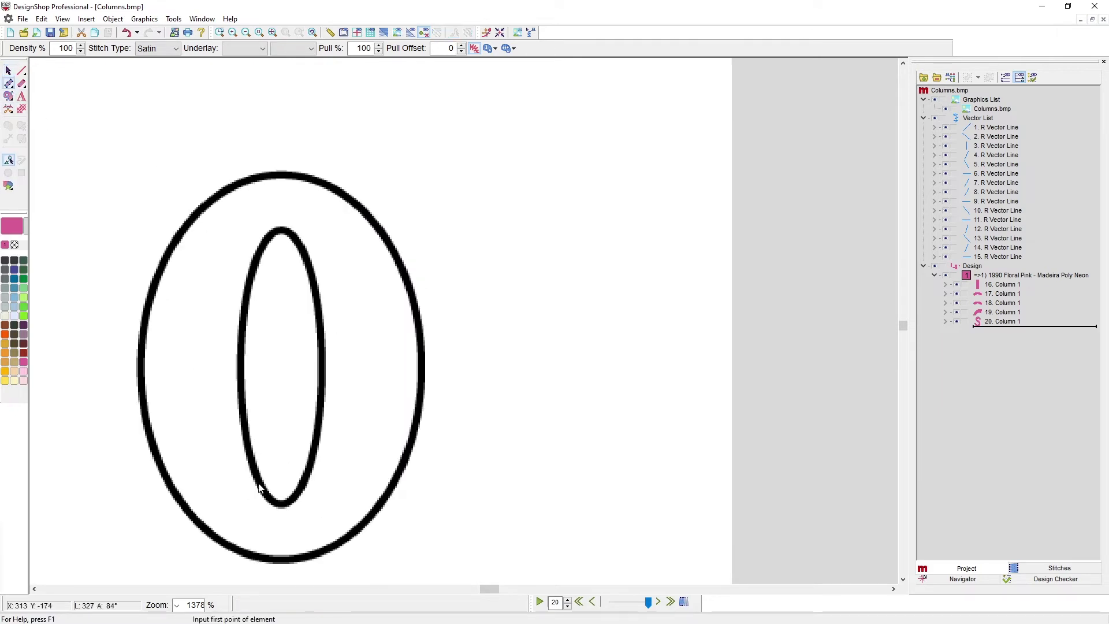
left_click(21, 70)
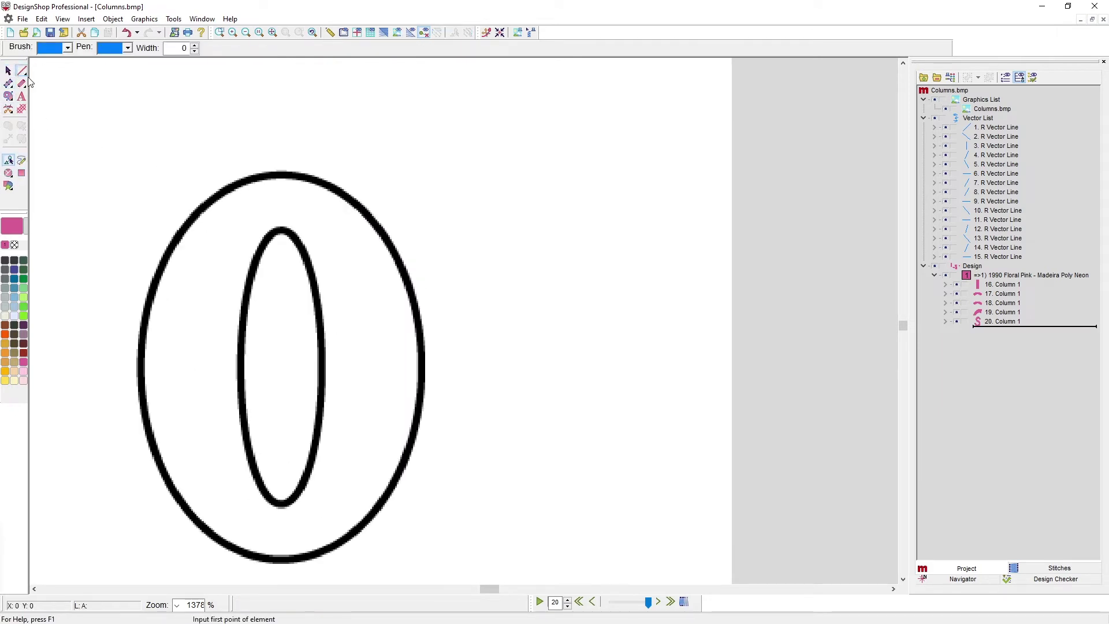
left_click(280, 252)
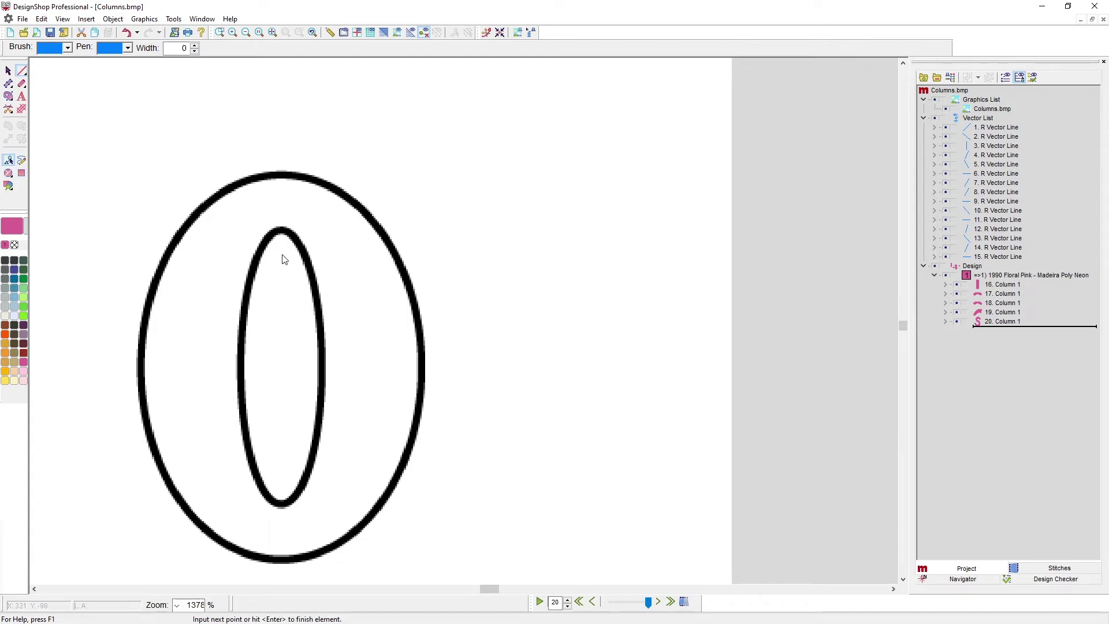
left_click(395, 187)
key("Return")
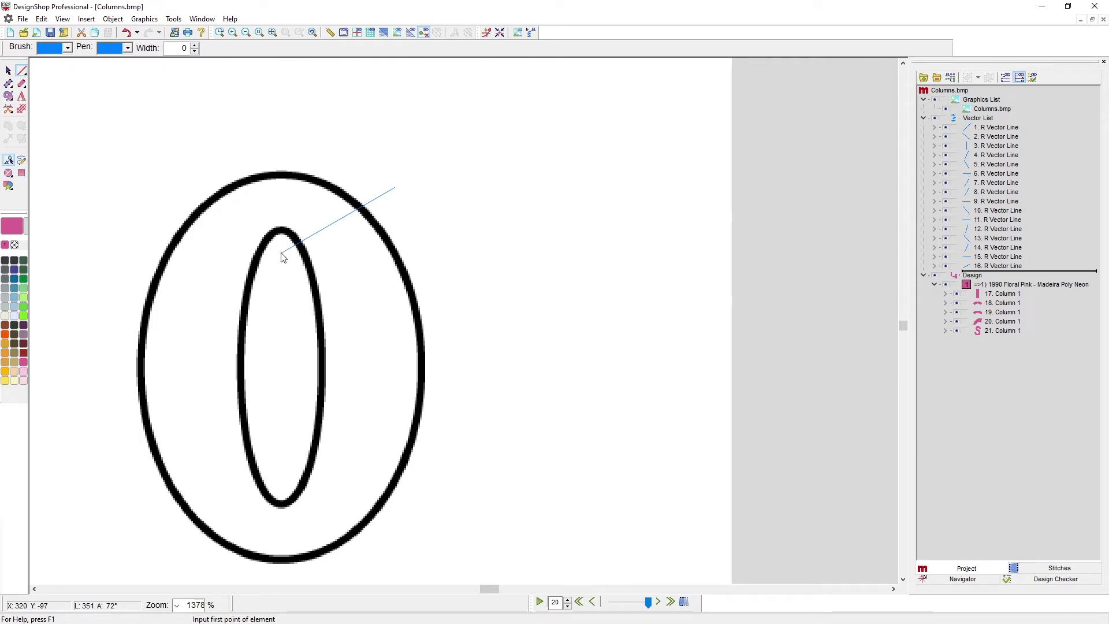
left_click(281, 253)
left_click(158, 182)
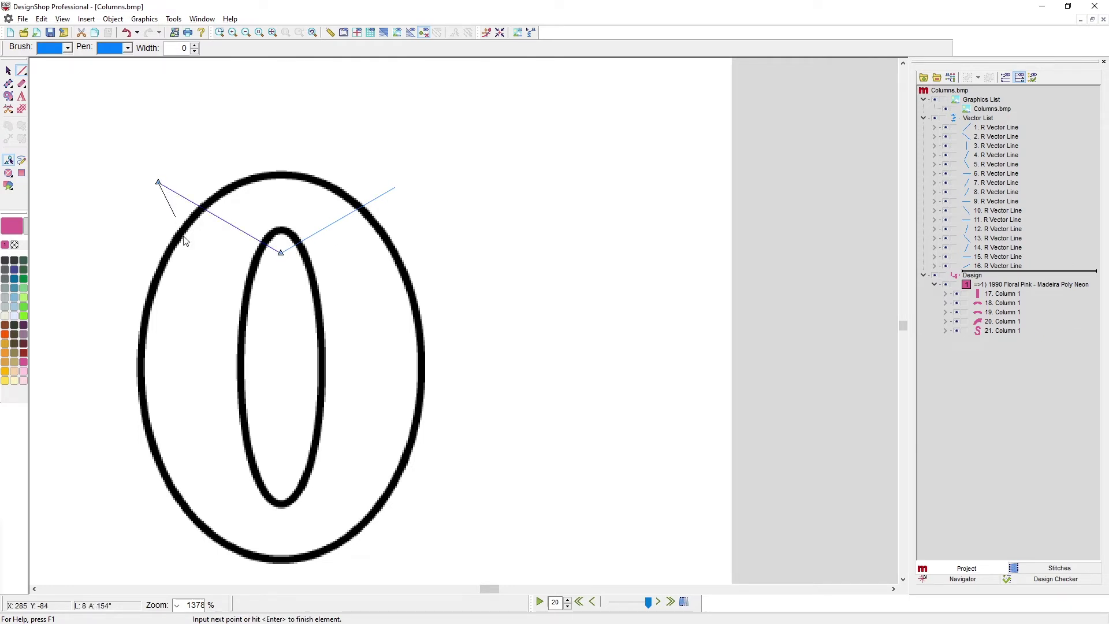
key("Return")
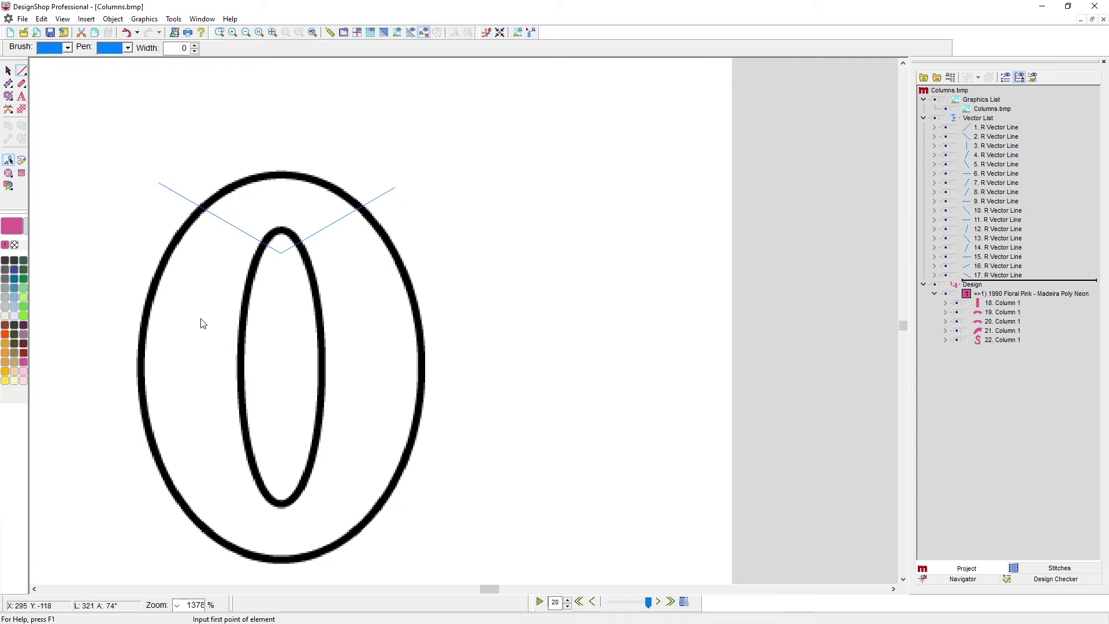
Draw a horizontal and a vertical guide line through the center of the 0, each extending past the outer oval on both ends
left_click(109, 364)
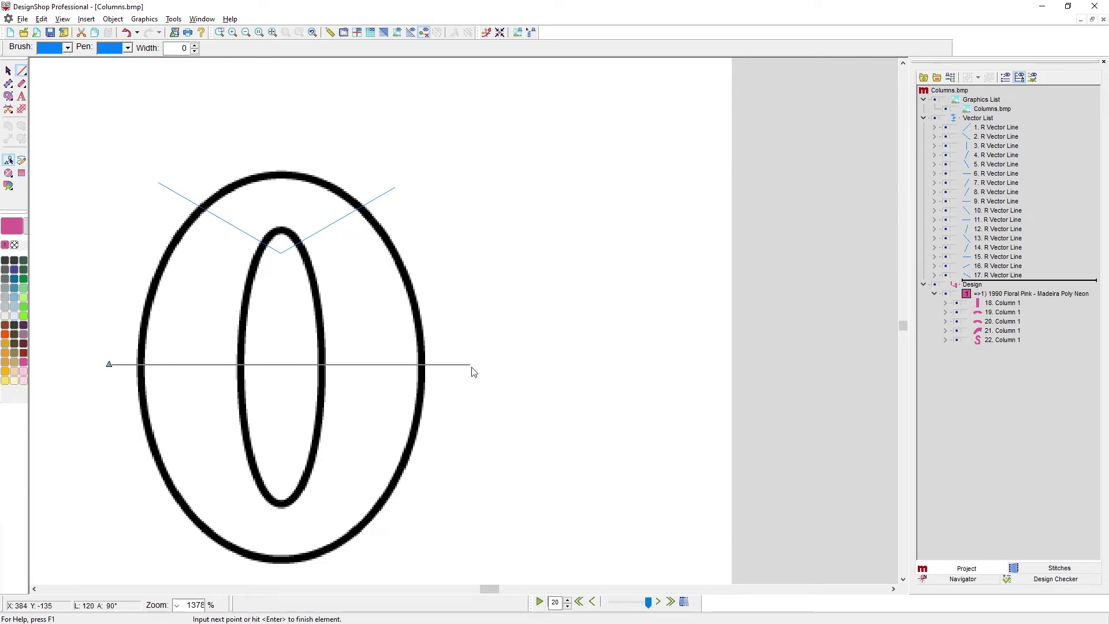
key("Return")
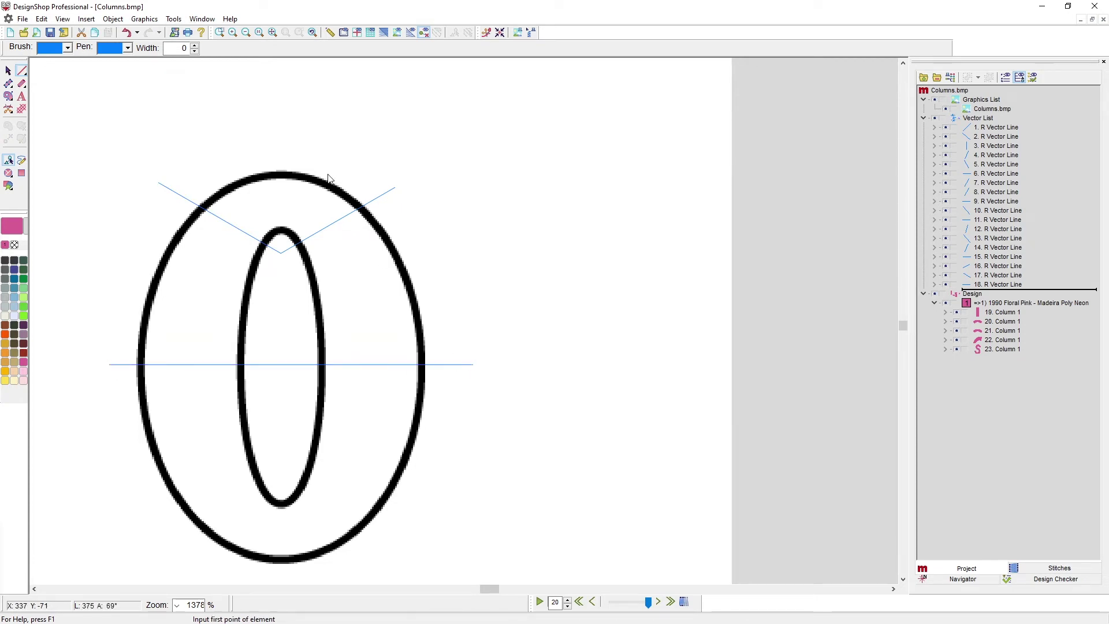
left_click(278, 148)
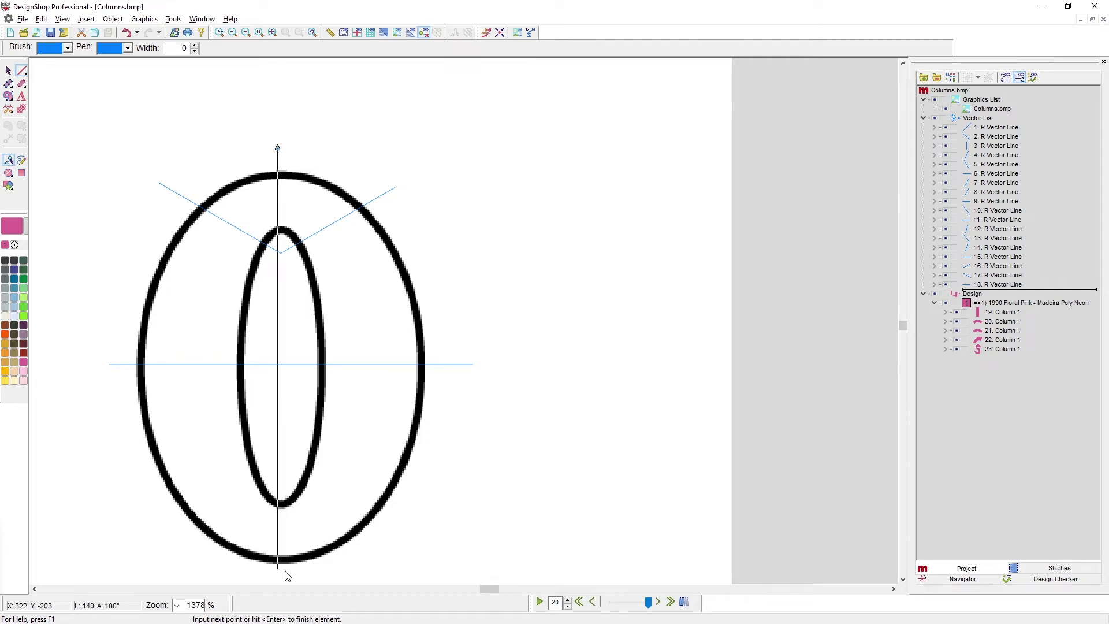
key("Escape")
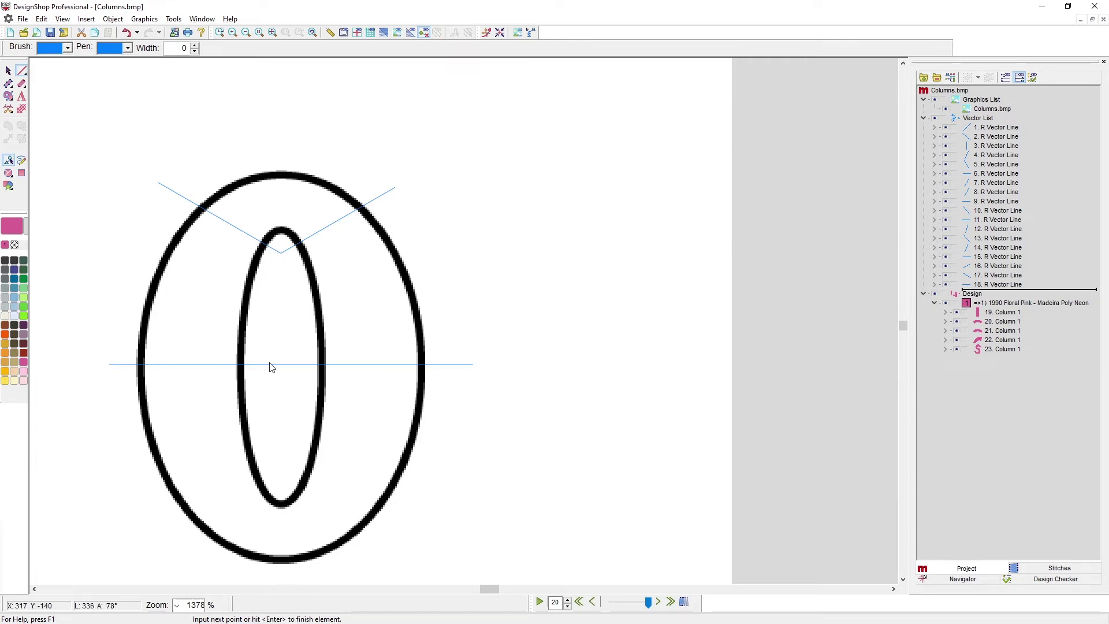
left_click(281, 149)
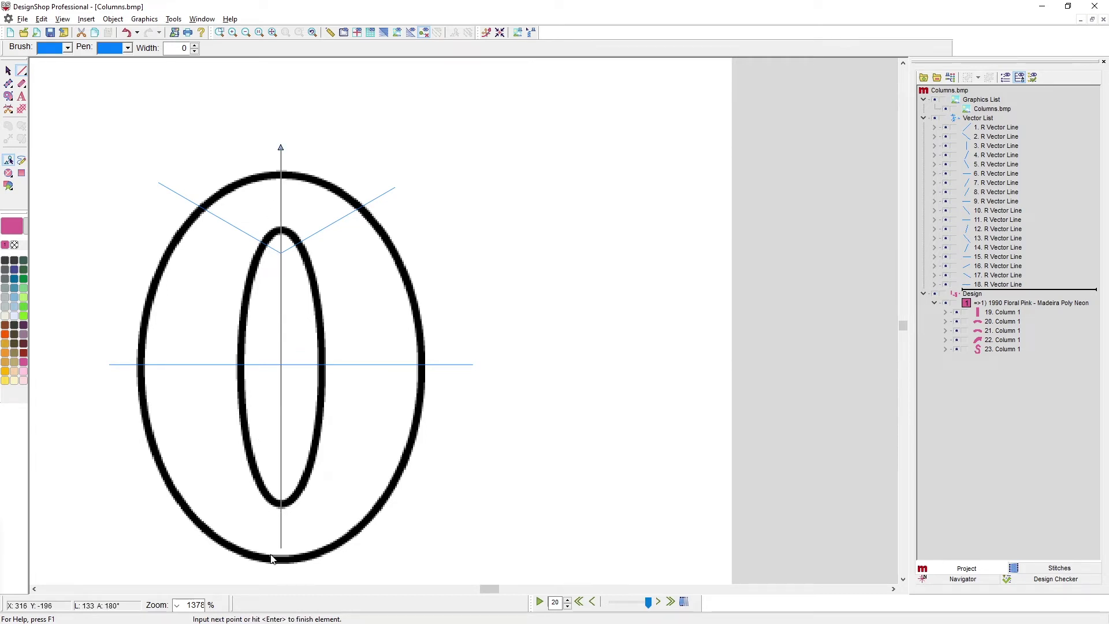
left_click(285, 577)
key("Return")
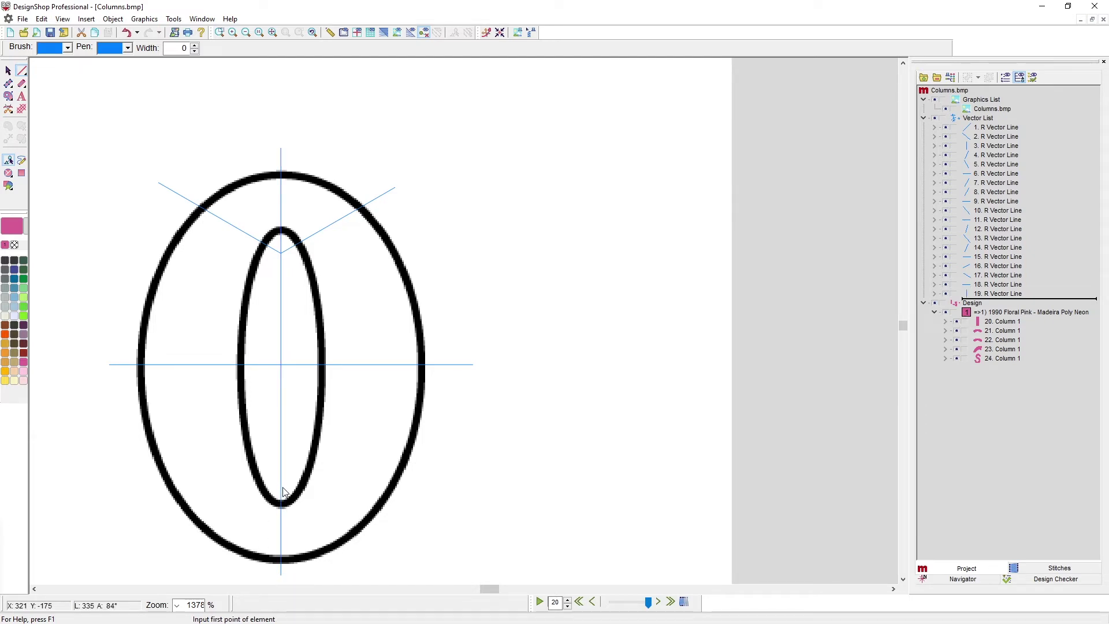
Draw two diagonal guide lines from inside the inner oval near its lower end, crossing the lower left and lower right of the 0
left_click(281, 489)
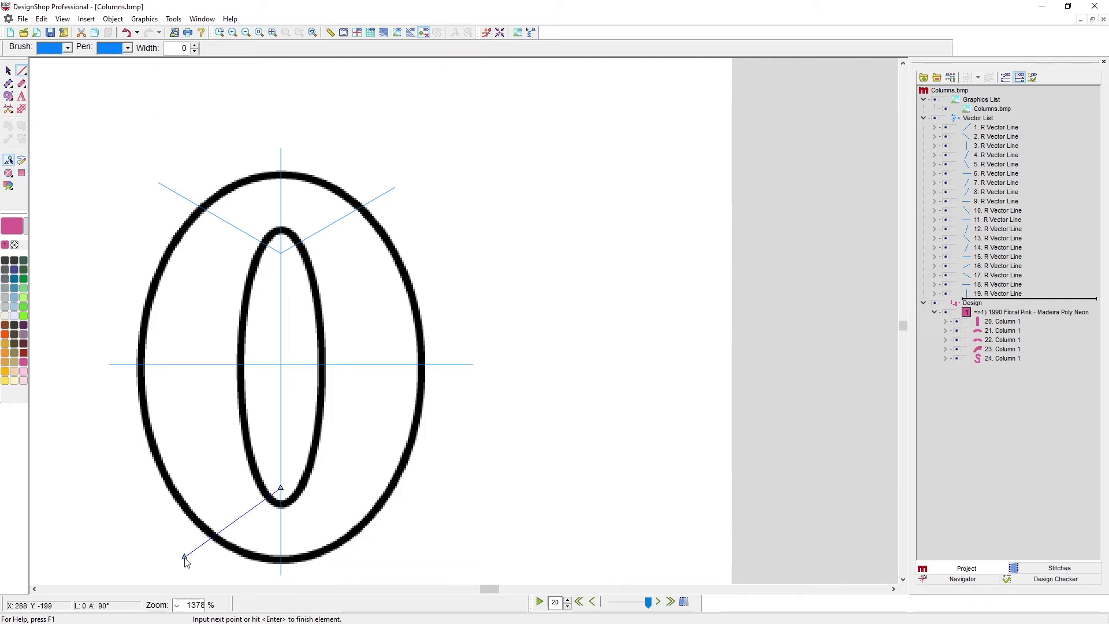
key("Return")
left_click(282, 490)
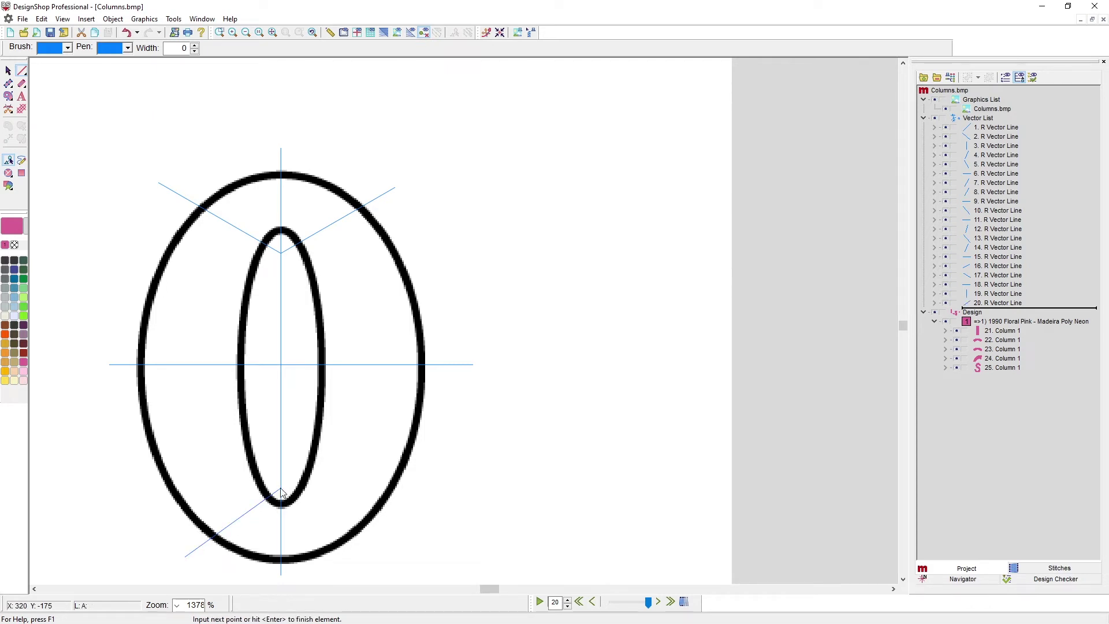
left_click(375, 561)
key("Return")
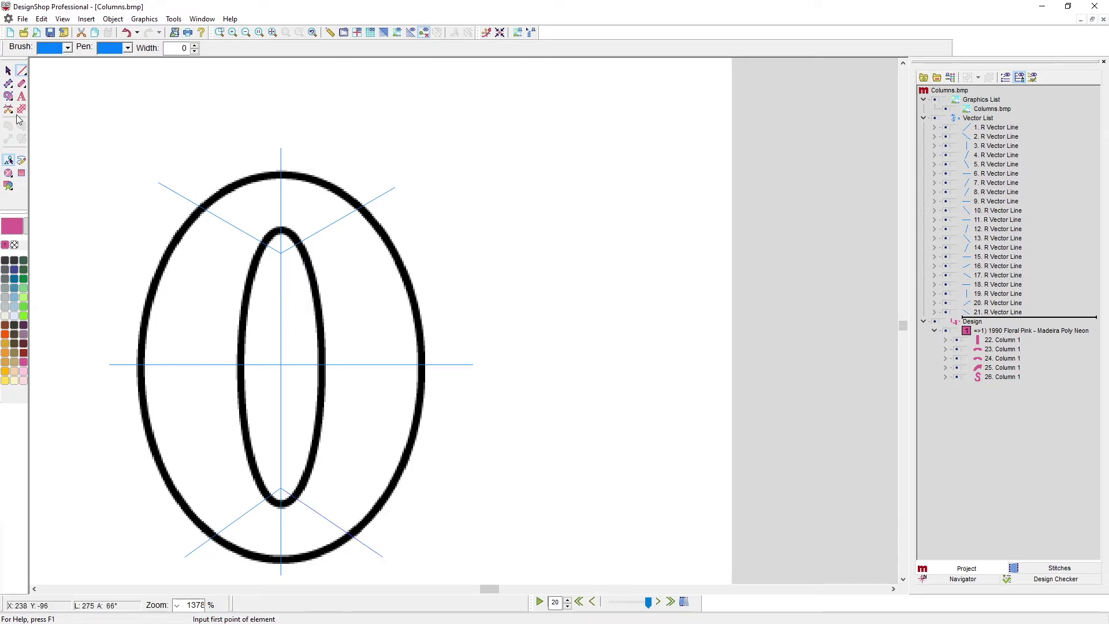
Start a Column 1 on the 0 with inner and outer point pairs at the lower left diagonal, lower vertical and lower right diagonal guide lines
left_click(9, 85)
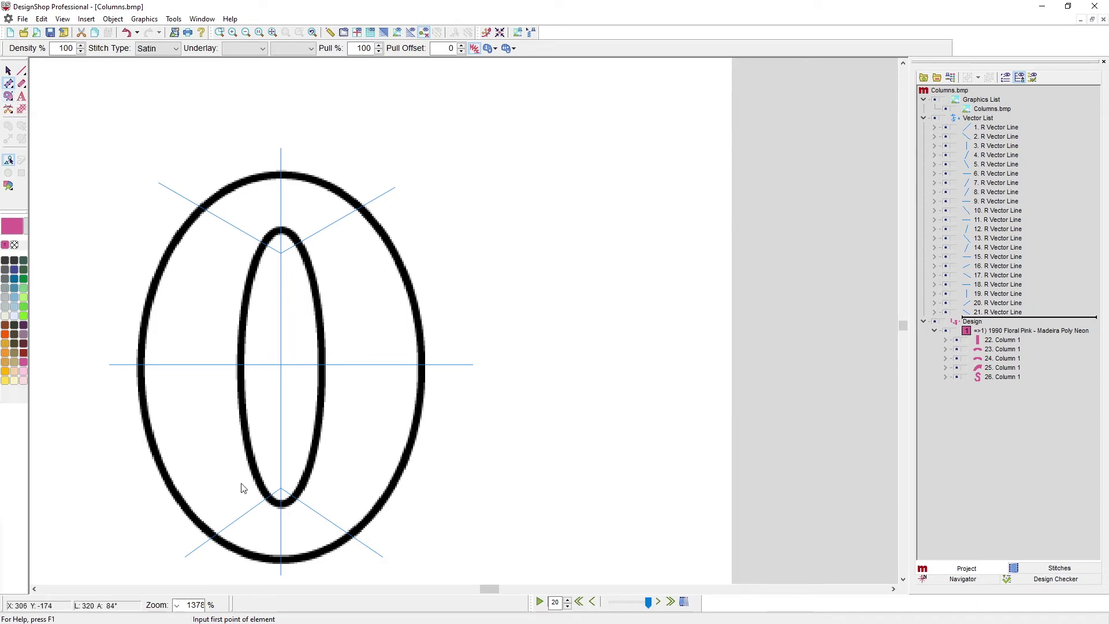
left_click(272, 495)
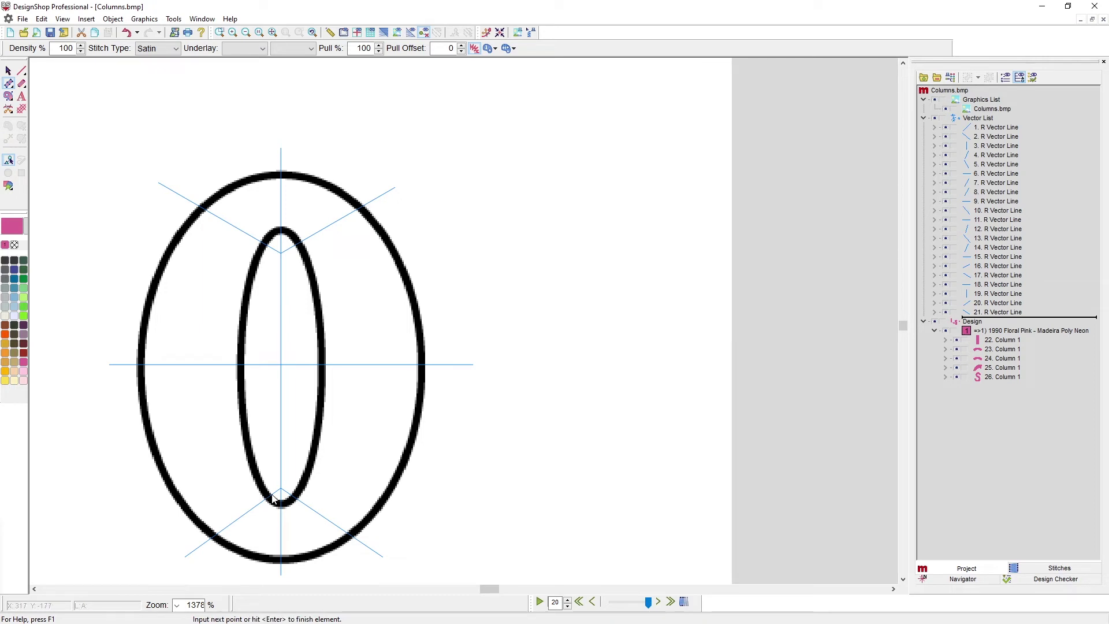
left_click(211, 540)
scroll(280, 517, "up", 1)
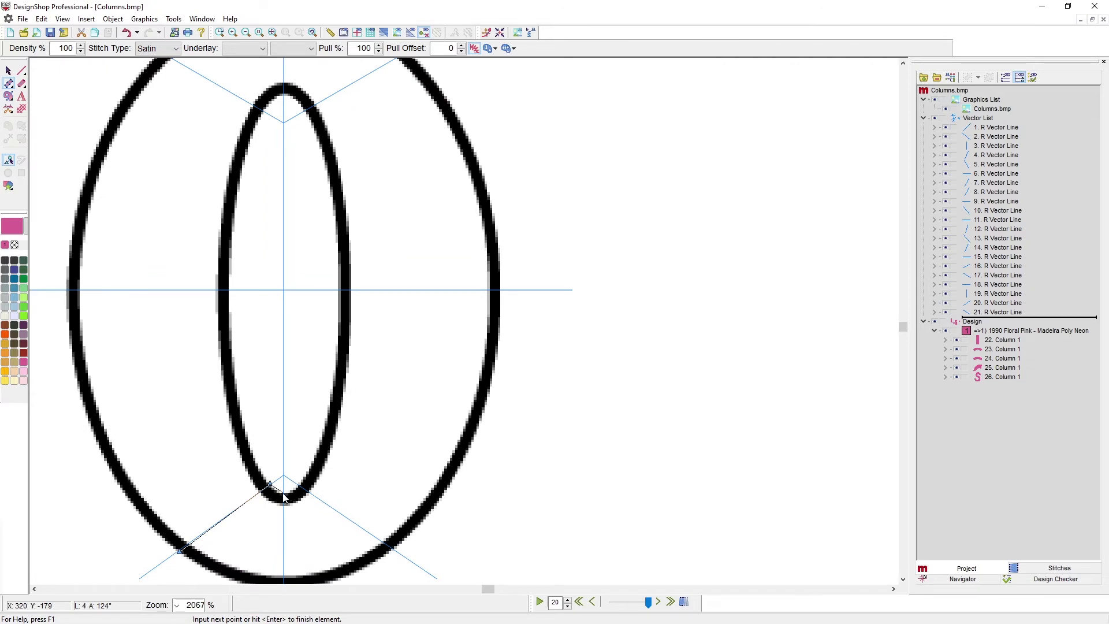
left_click(283, 494)
scroll(283, 496, "down", 1)
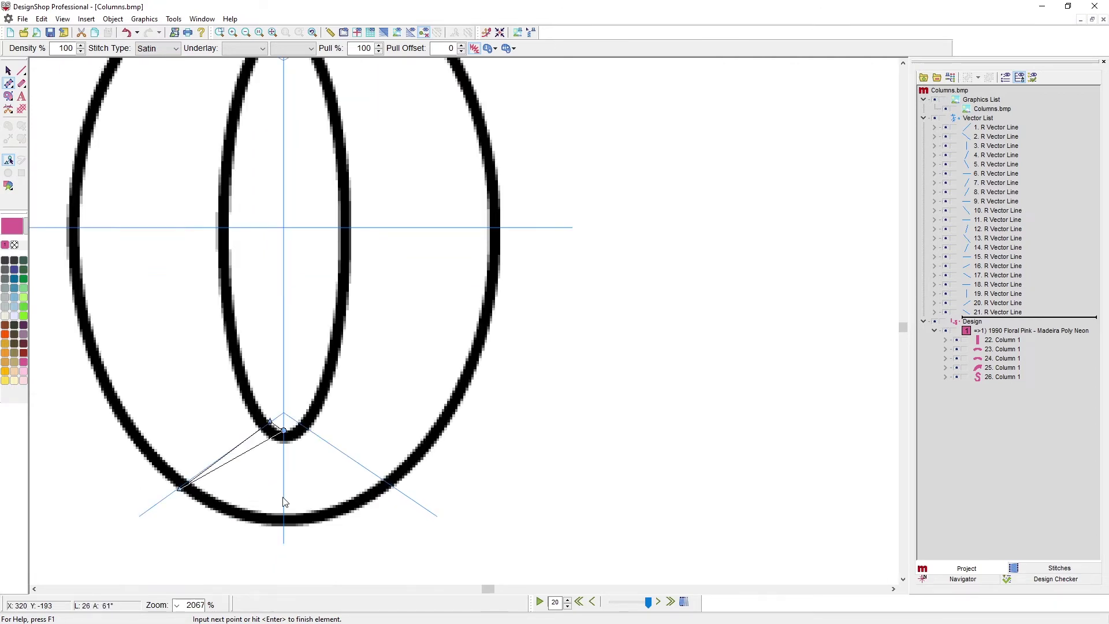
left_click(283, 527)
left_click(298, 423)
left_click(392, 488)
Try an intermediate point pair on the 0's right side between the lower right diagonal and the horizontal guide line
left_click(333, 323)
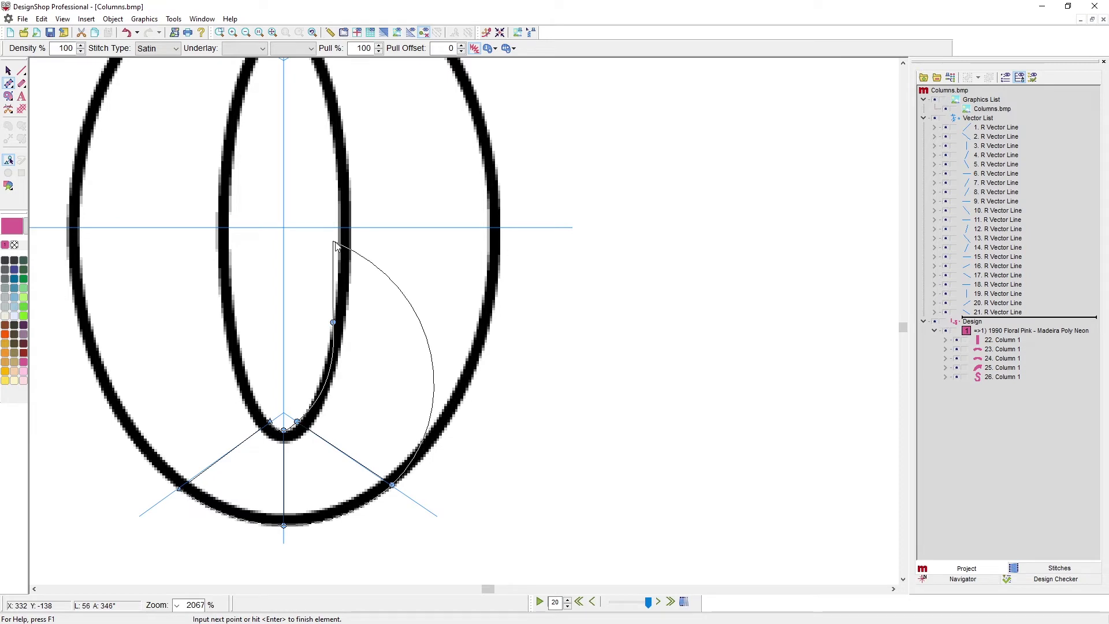
left_click(474, 372)
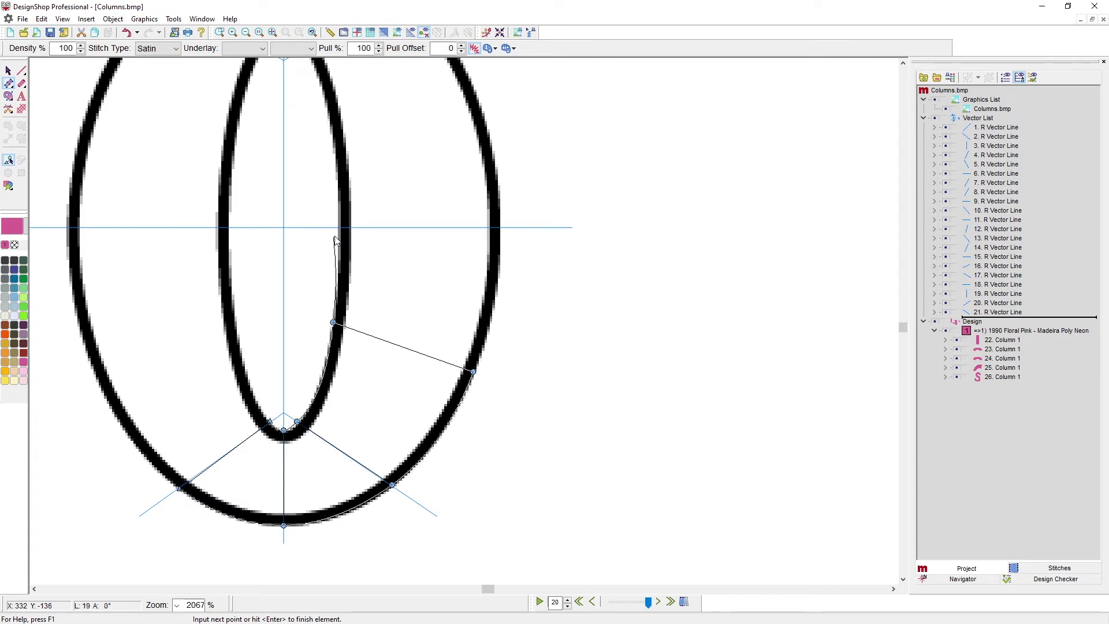
key("BackSpace")
key("BackSpace")
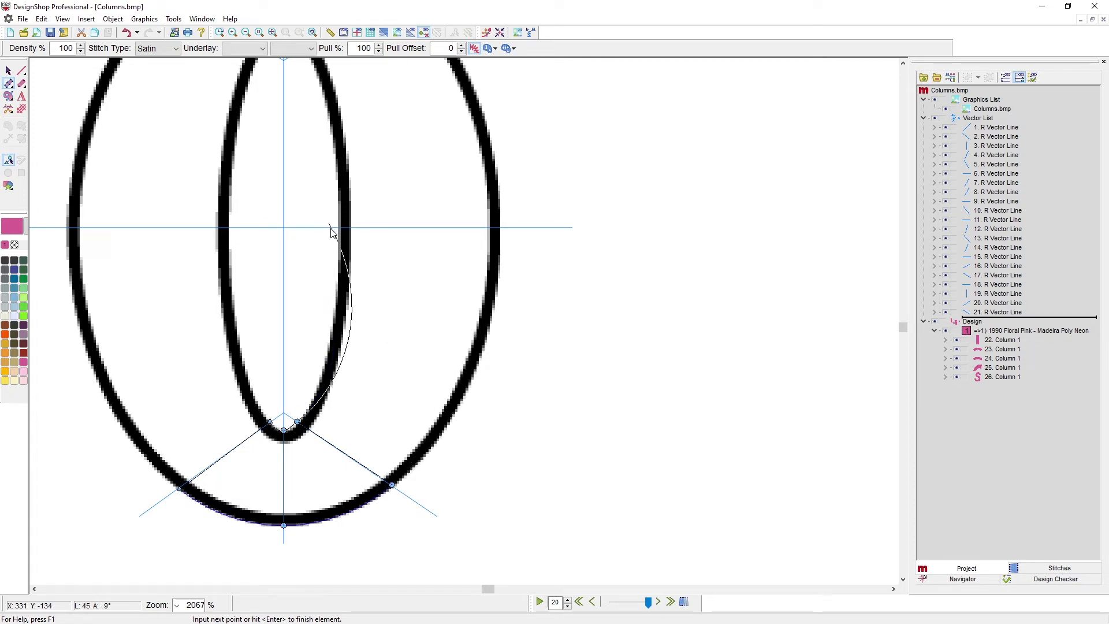
Try to continue the column up the right side with points only at the horizontal, upper right diagonal and upper vertical guide lines
left_click(339, 228)
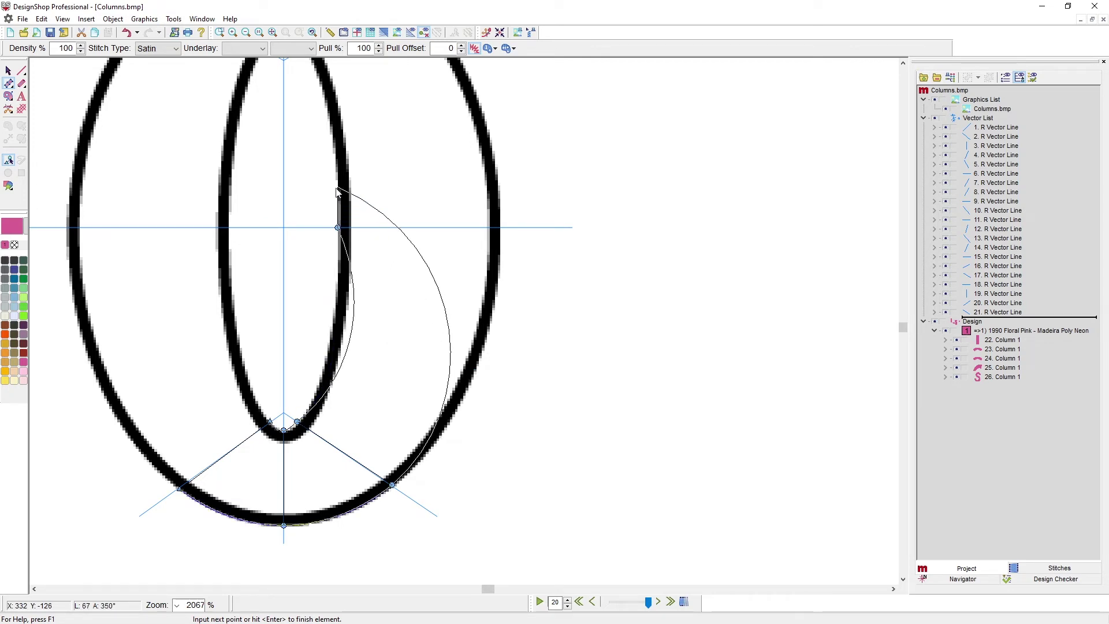
left_click(496, 228)
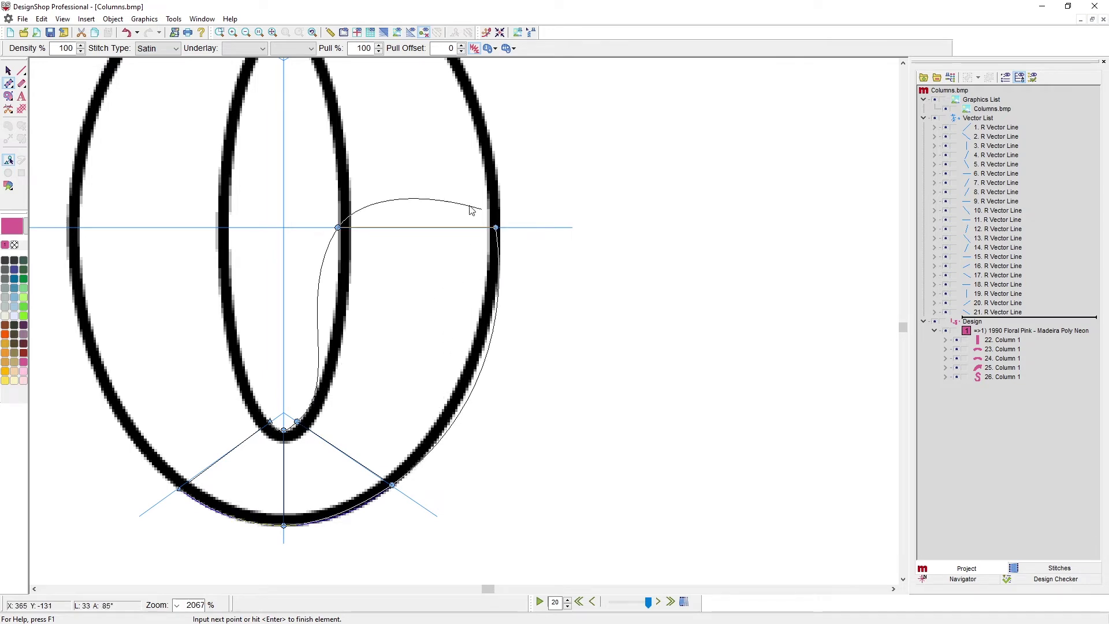
scroll(422, 219, "up", 3)
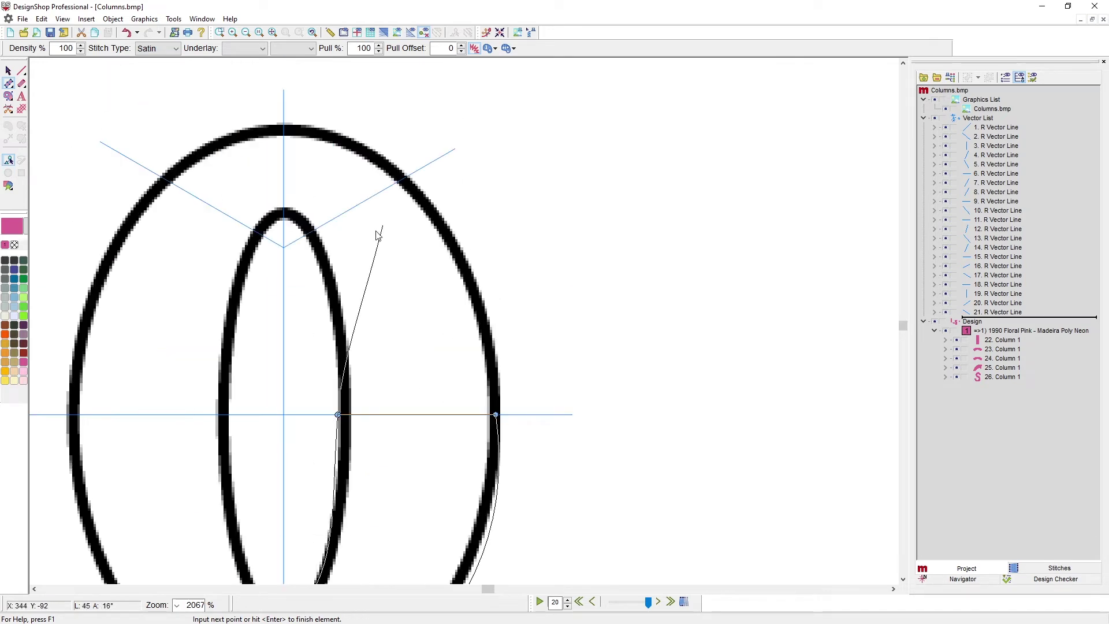
left_click(306, 237)
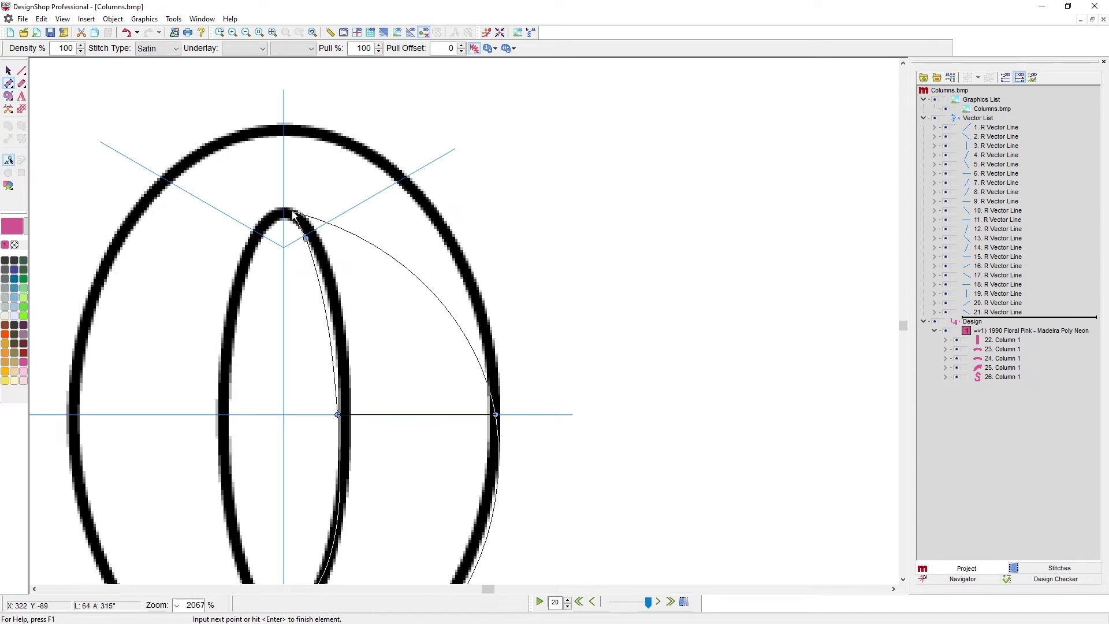
left_click(410, 175)
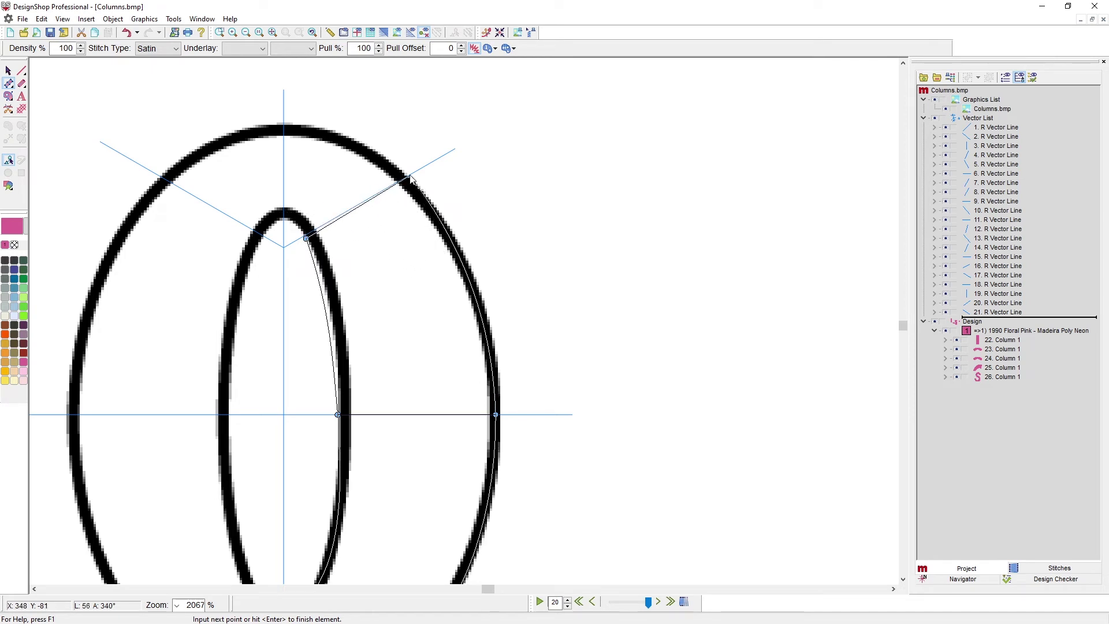
left_click(284, 220)
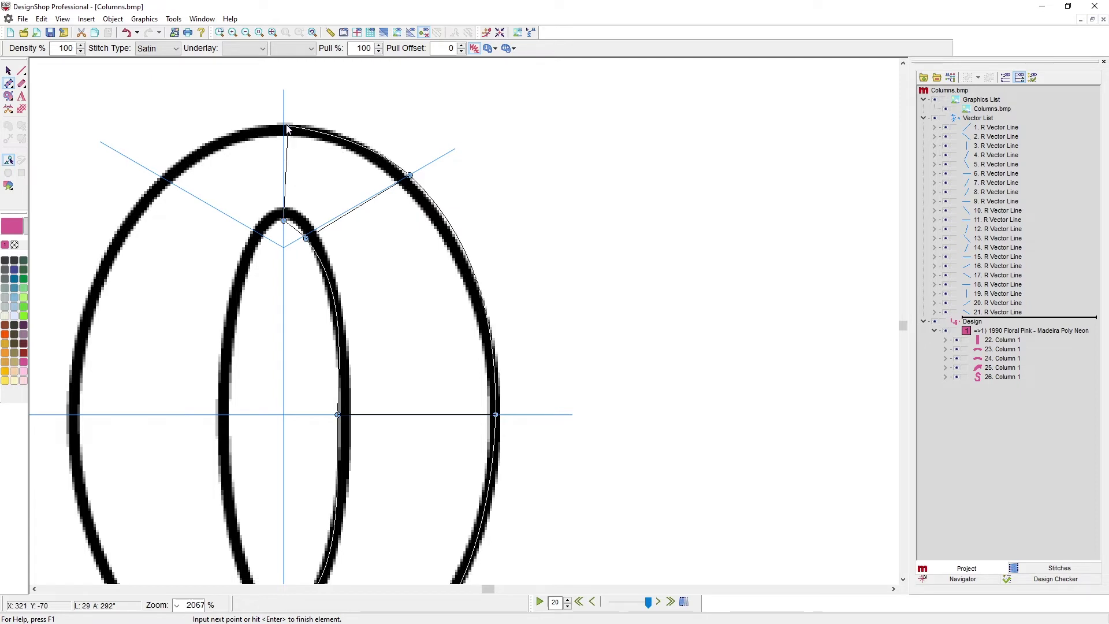
scroll(282, 243, "down", 2)
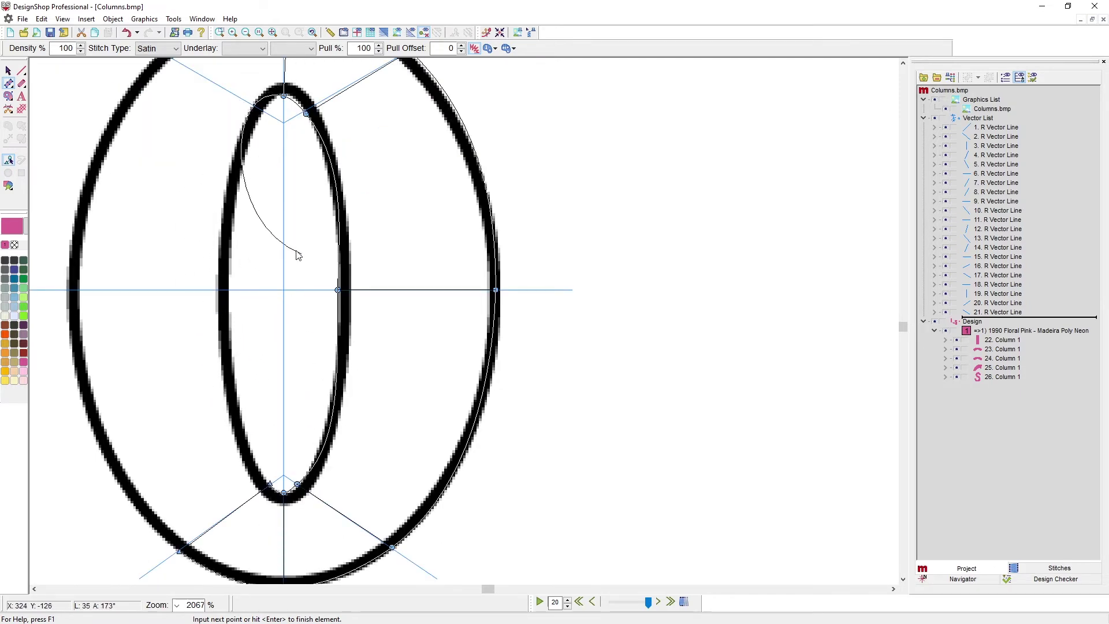
Remove the column points placed beyond the lower right diagonal guide line
key("BackSpace")
key("BackSpace")
key("BackSpace")
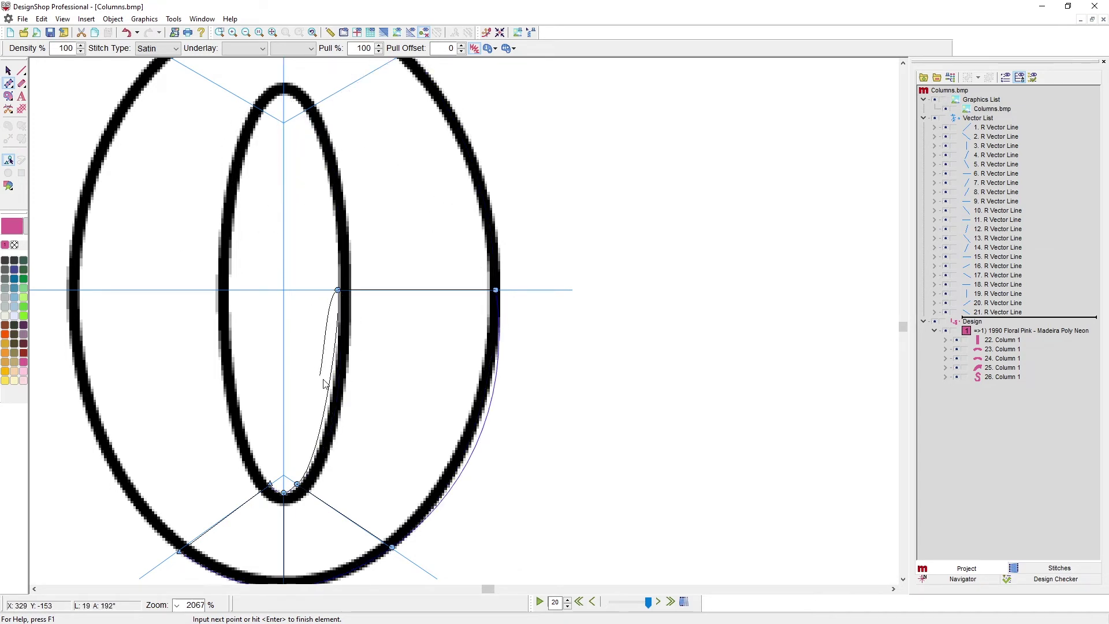
key("BackSpace")
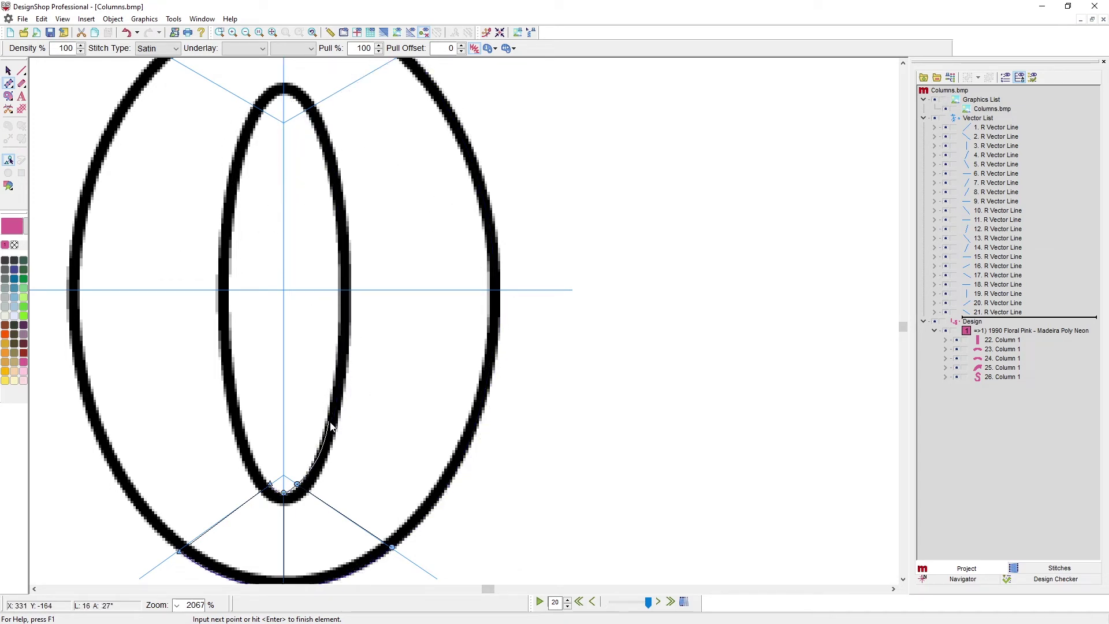
Place point pairs up the 0's right side at the horizontal guide line and midway to the diagonals below and above it
left_click(329, 407)
left_click(469, 452)
left_click(337, 290)
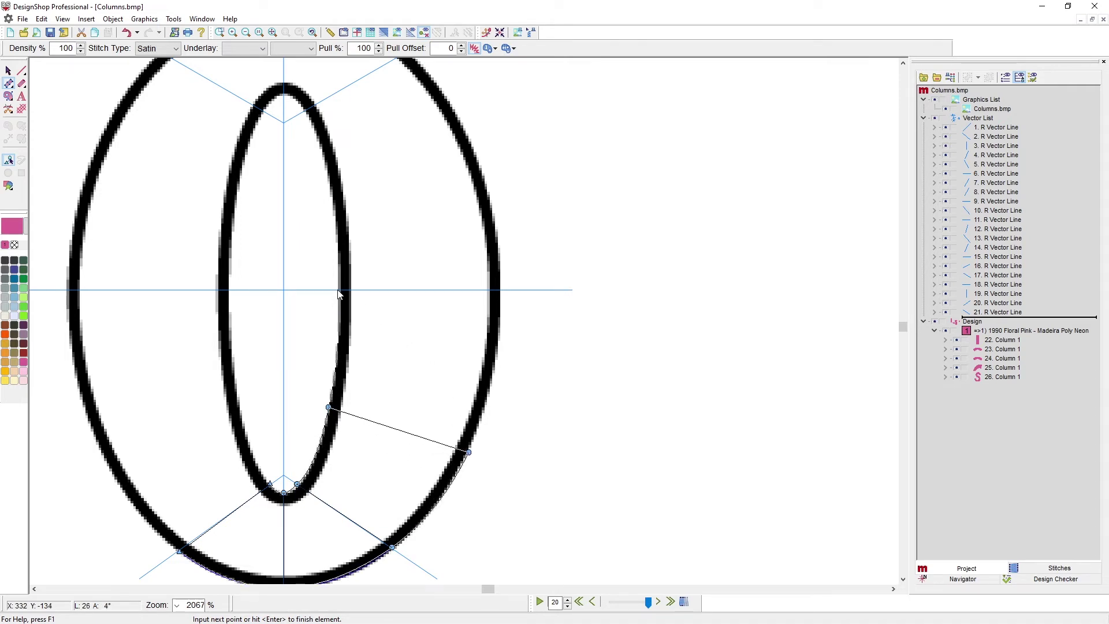
left_click(501, 290)
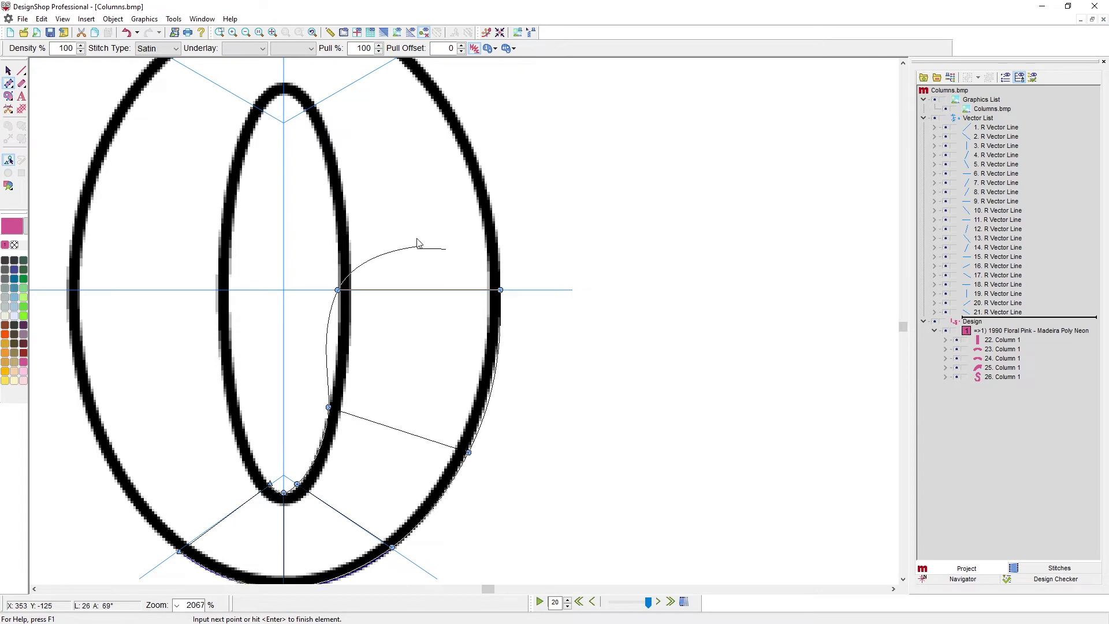
left_click(333, 199)
left_click(473, 149)
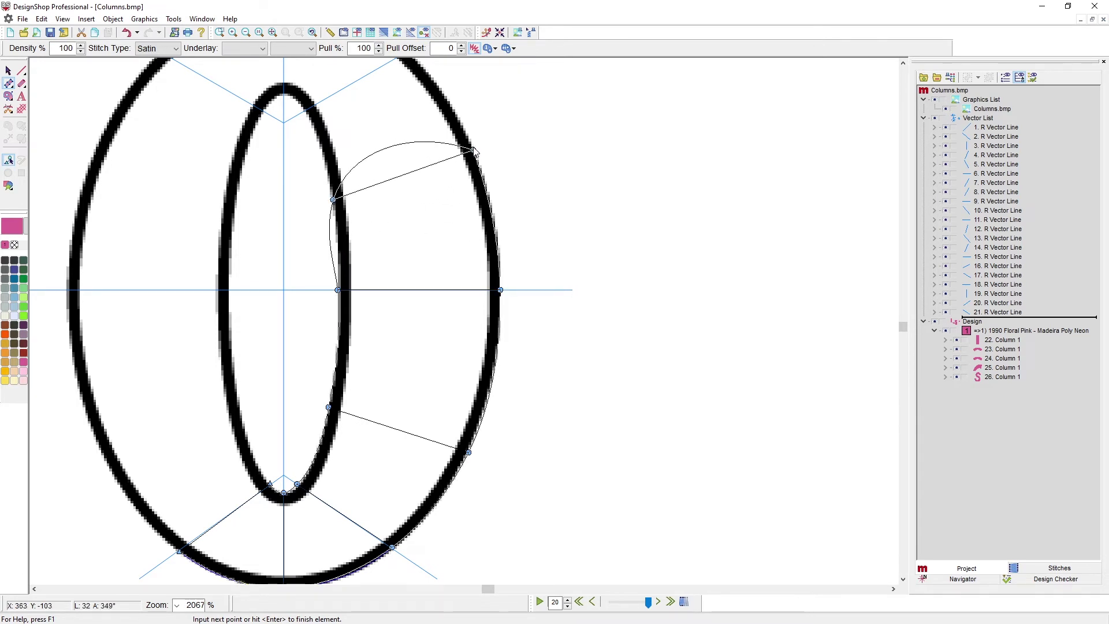
Continue the column around the top of the 0 with point pairs at the upper right diagonal, vertical and upper left diagonal guide lines
scroll(359, 223, "up", 2)
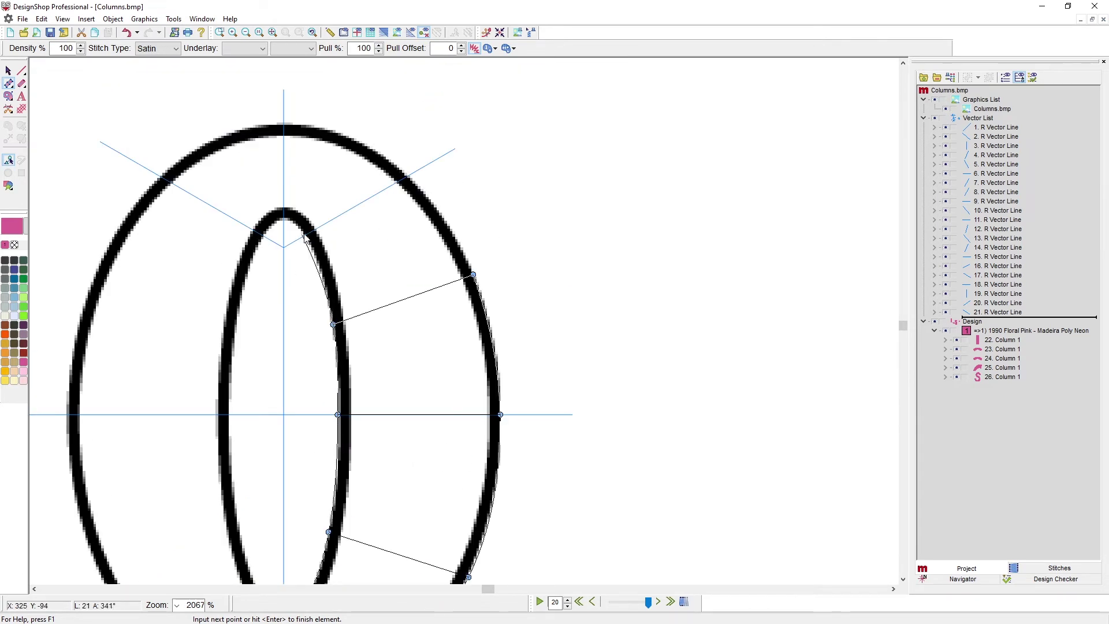
left_click(302, 234)
left_click(403, 173)
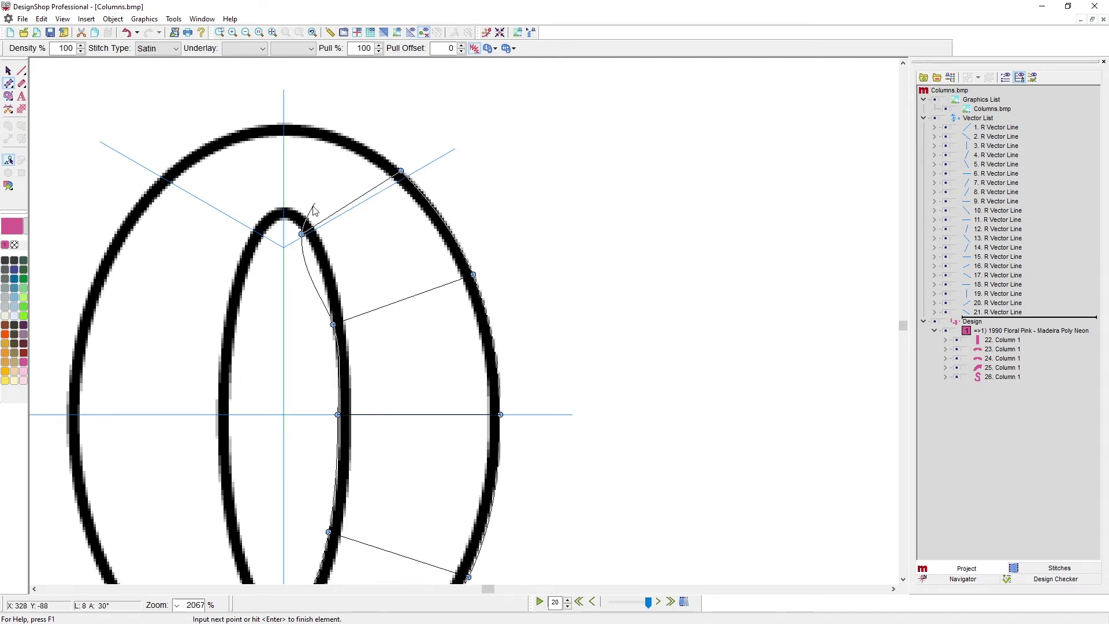
left_click(284, 221)
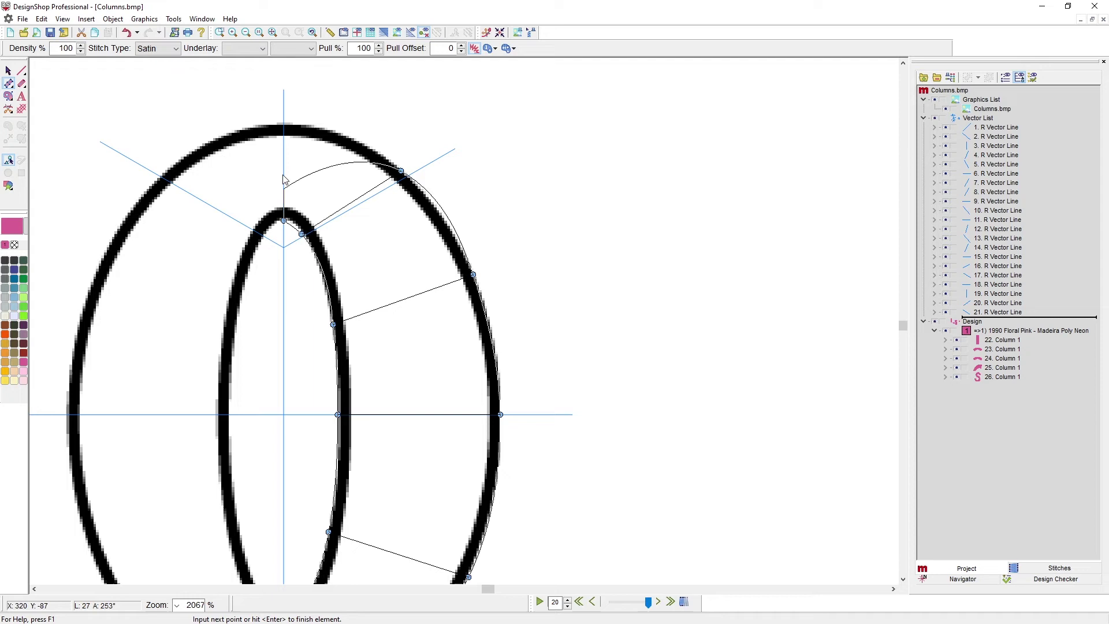
left_click(284, 129)
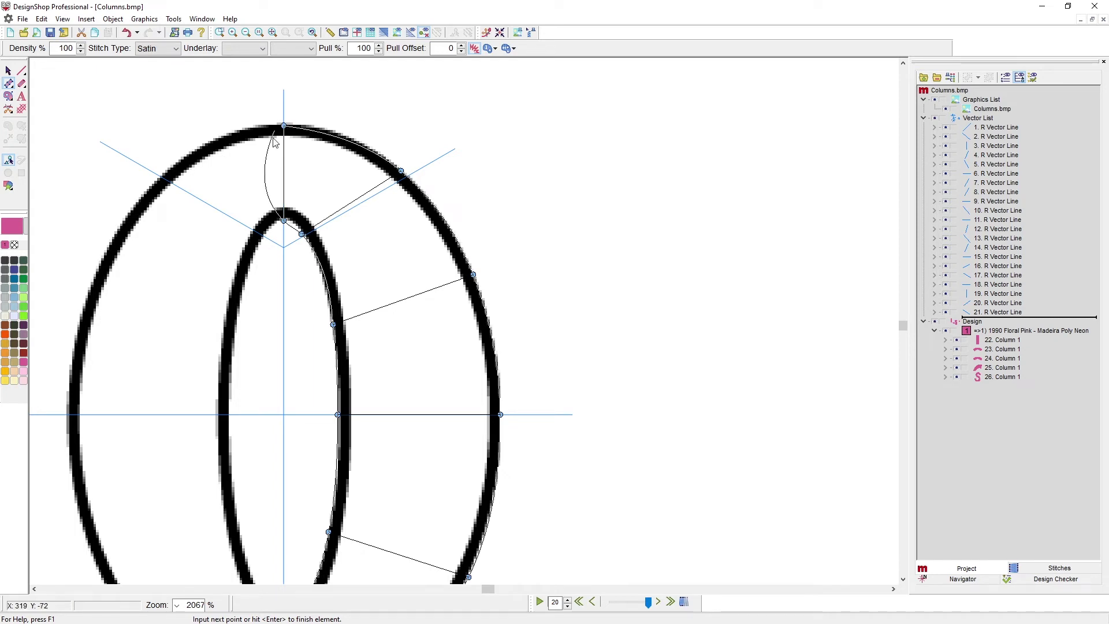
left_click(265, 235)
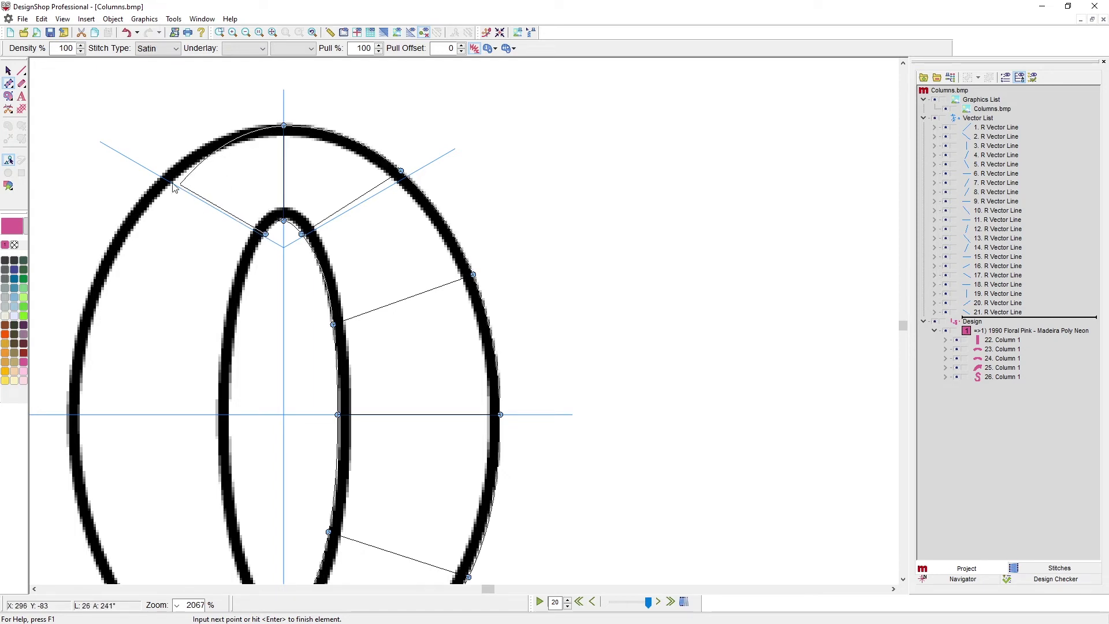
left_click(159, 176)
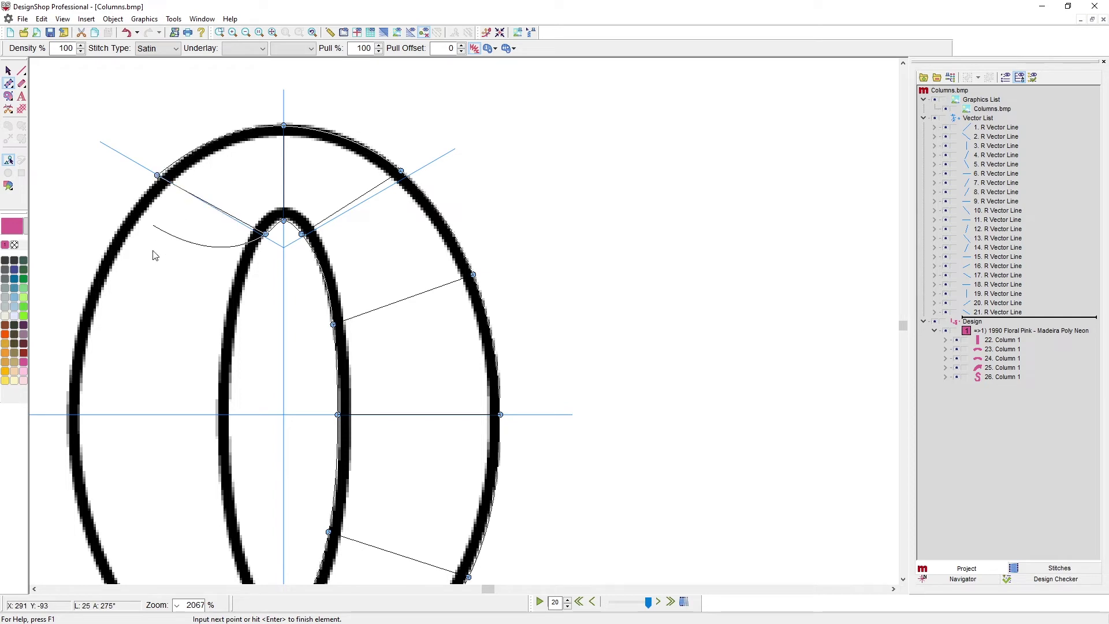
Try a nearly horizontal point pair on the 0's left side between the upper left diagonal and the horizontal guide line
left_click(234, 339)
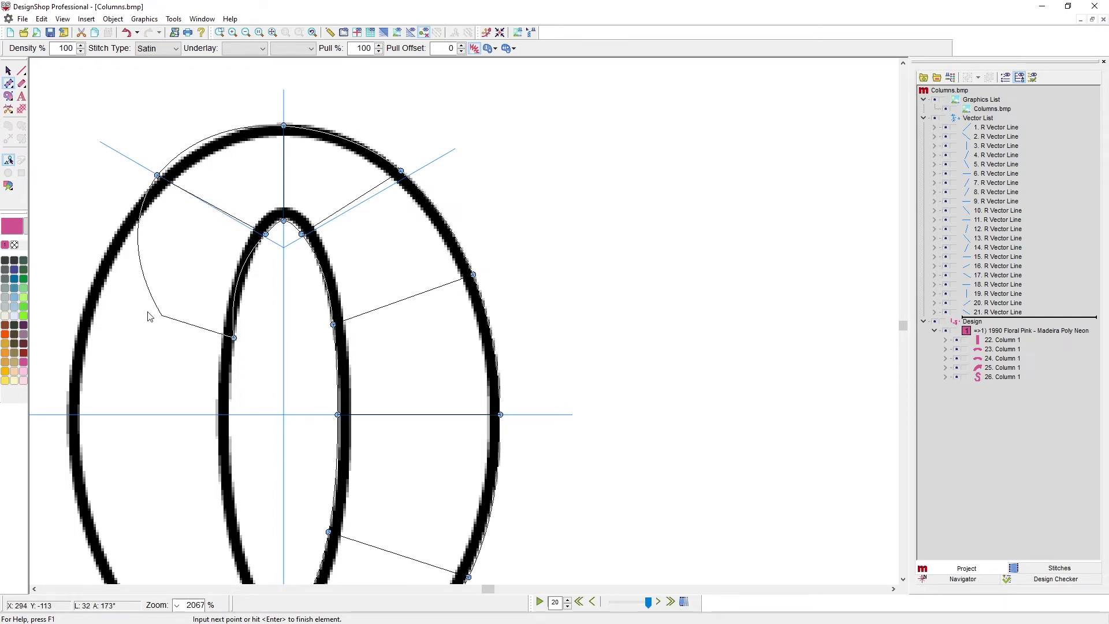
left_click(77, 326)
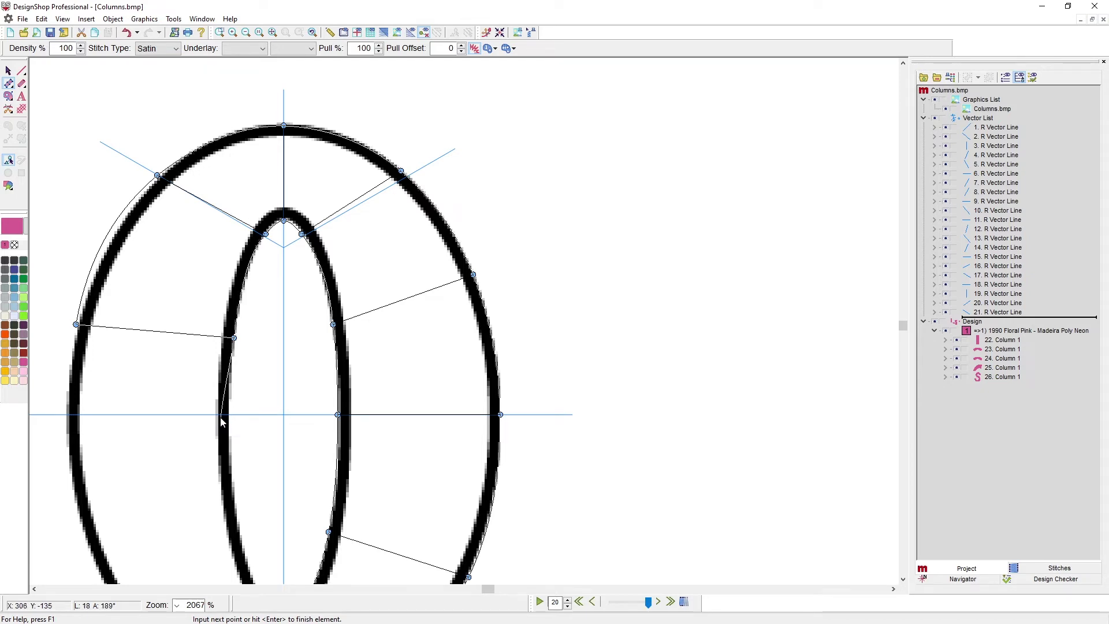
key("BackSpace")
key("BackSpace")
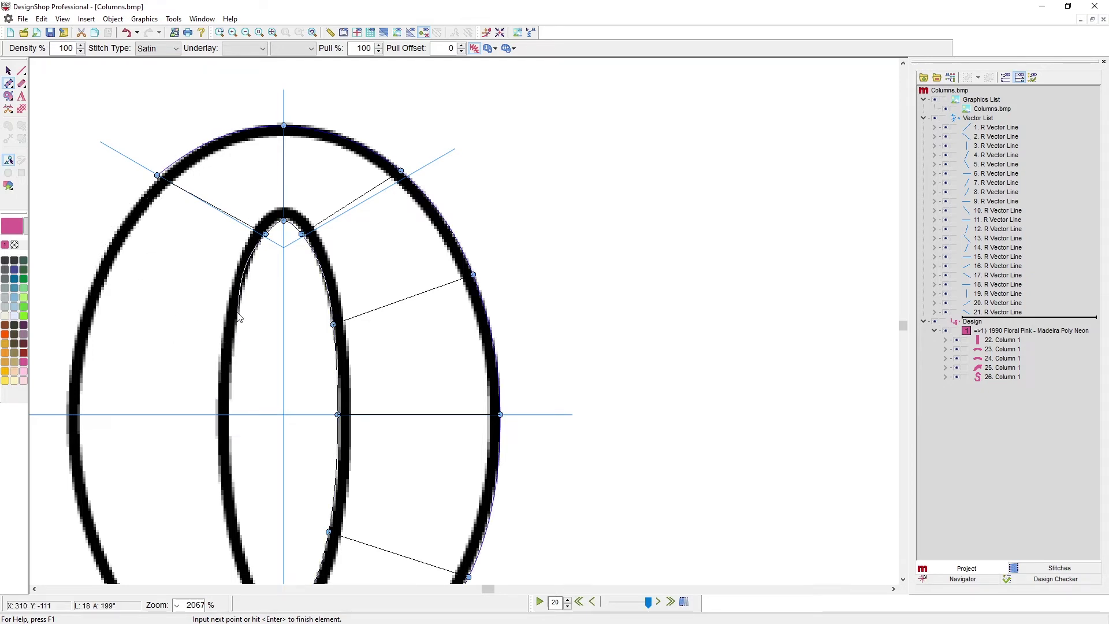
Place a slanted point pair midway below the upper left diagonal and another pair at the left end of the horizontal guide line
left_click(239, 317)
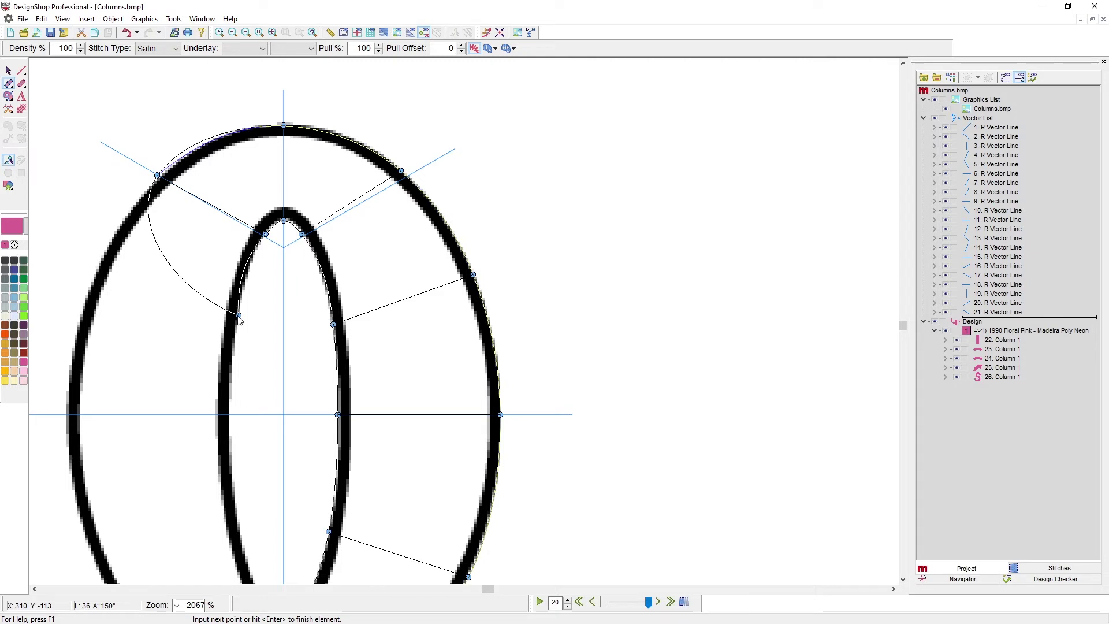
left_click(104, 260)
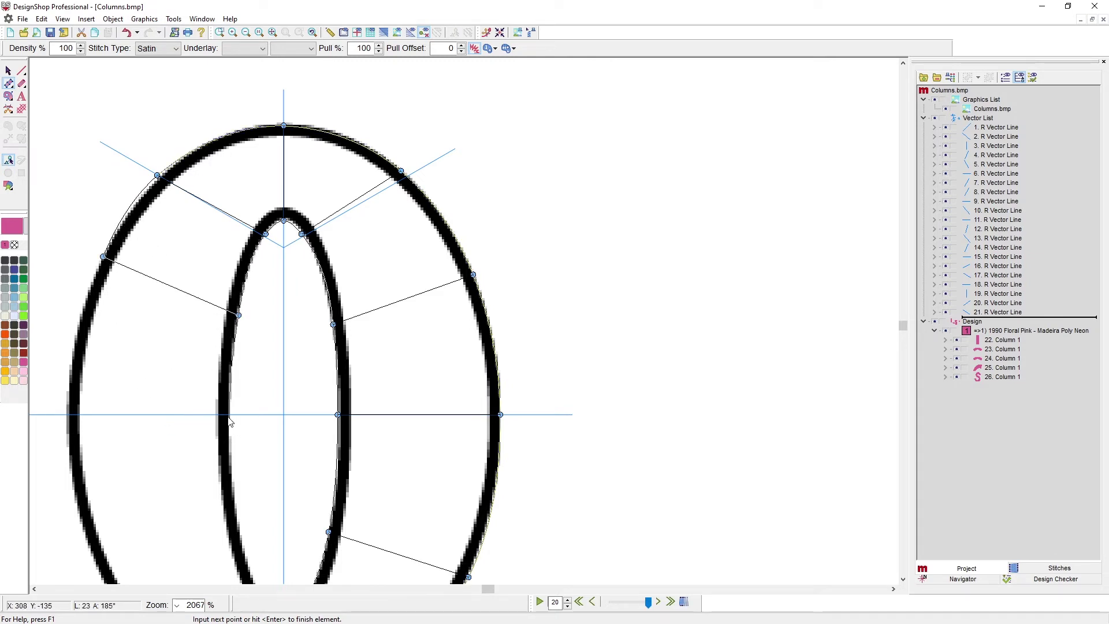
left_click(230, 415)
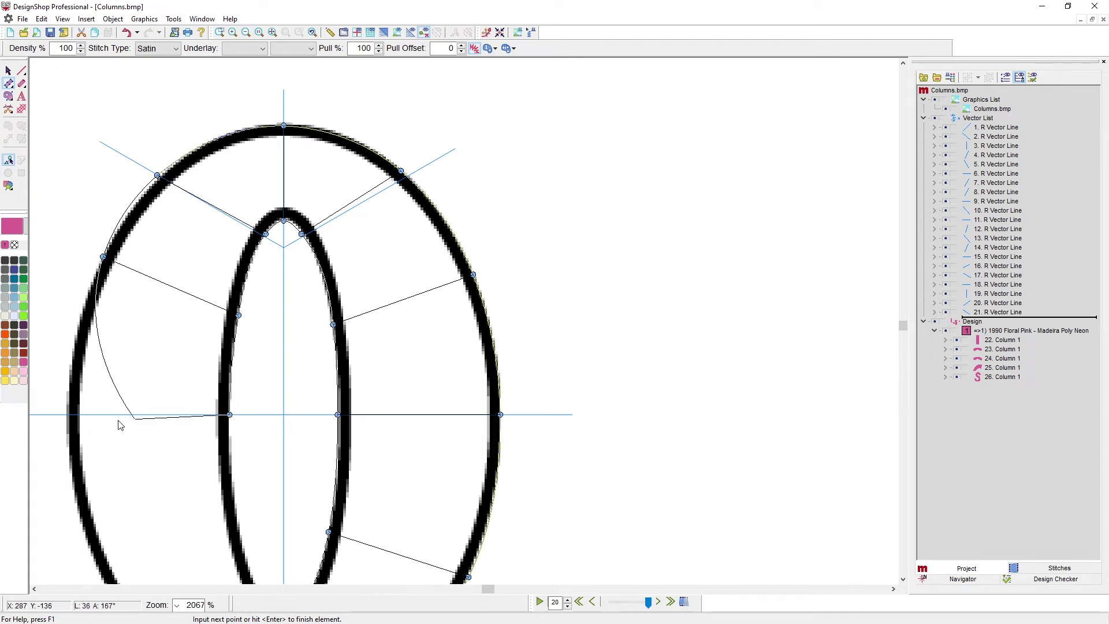
left_click(67, 415)
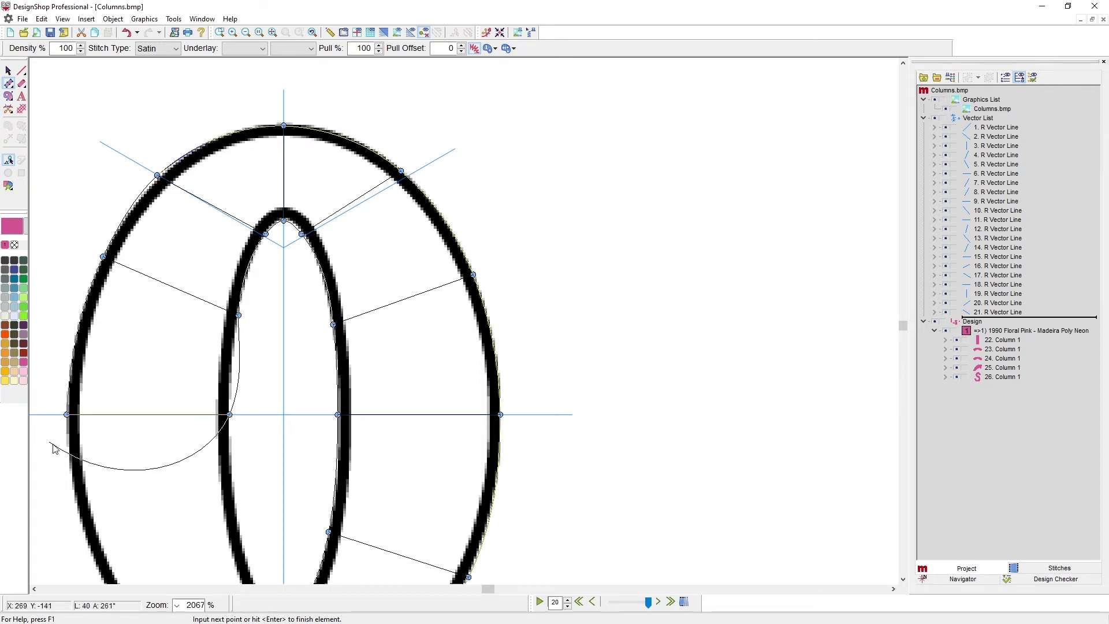
Place the 0's lower left point pair and end the column at the lower left diagonal guide line, generating its stitches
scroll(86, 405, "down", 3)
left_click(239, 402)
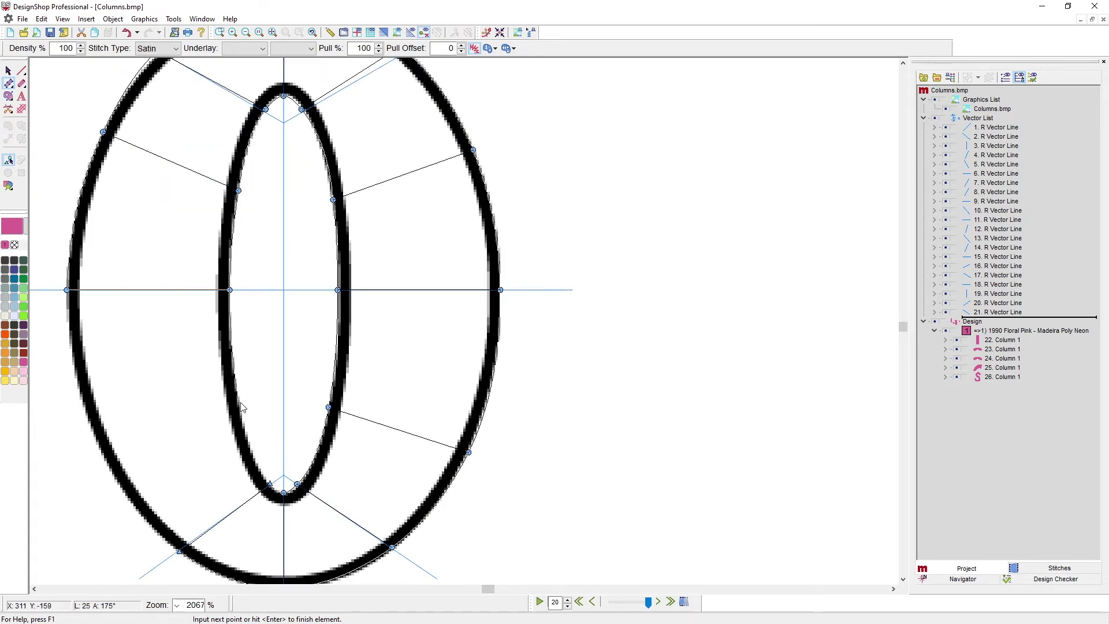
left_click(102, 457)
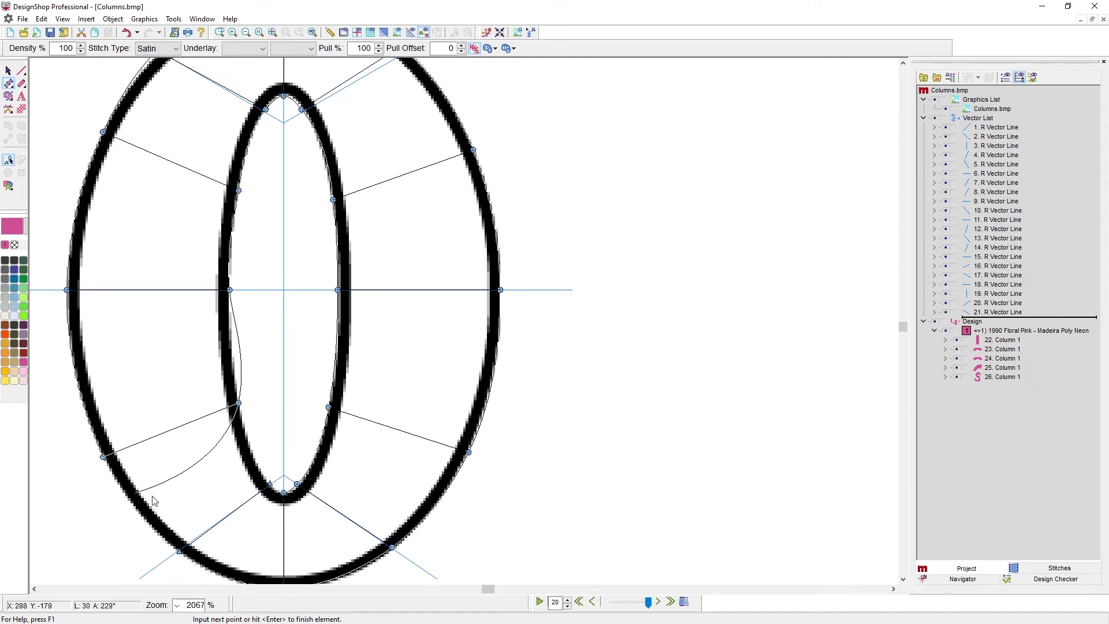
left_click(271, 486)
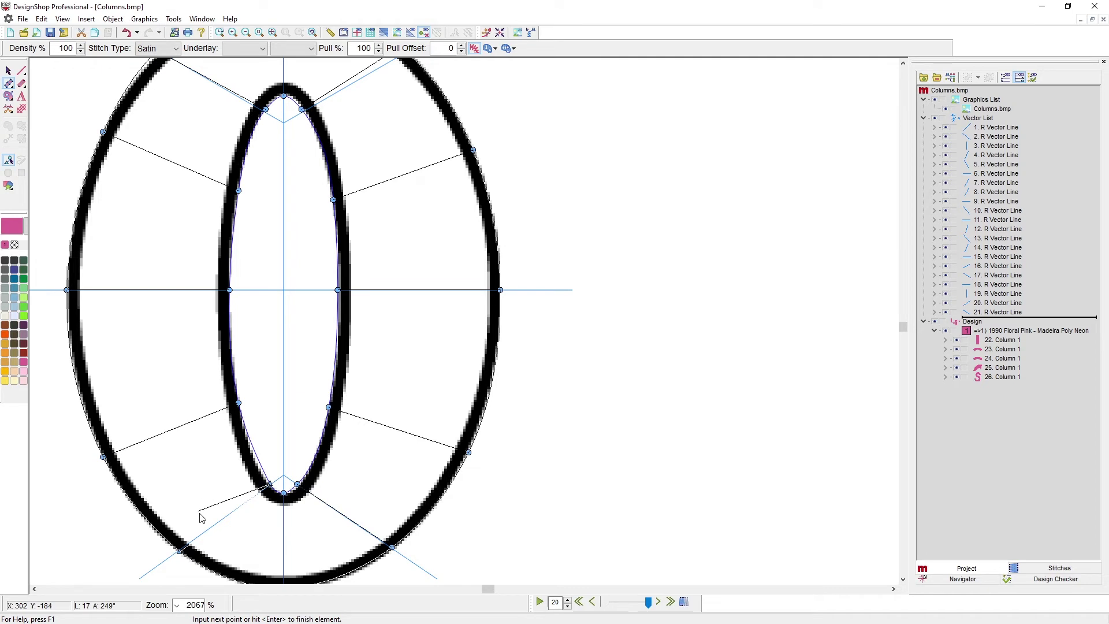
key("Return")
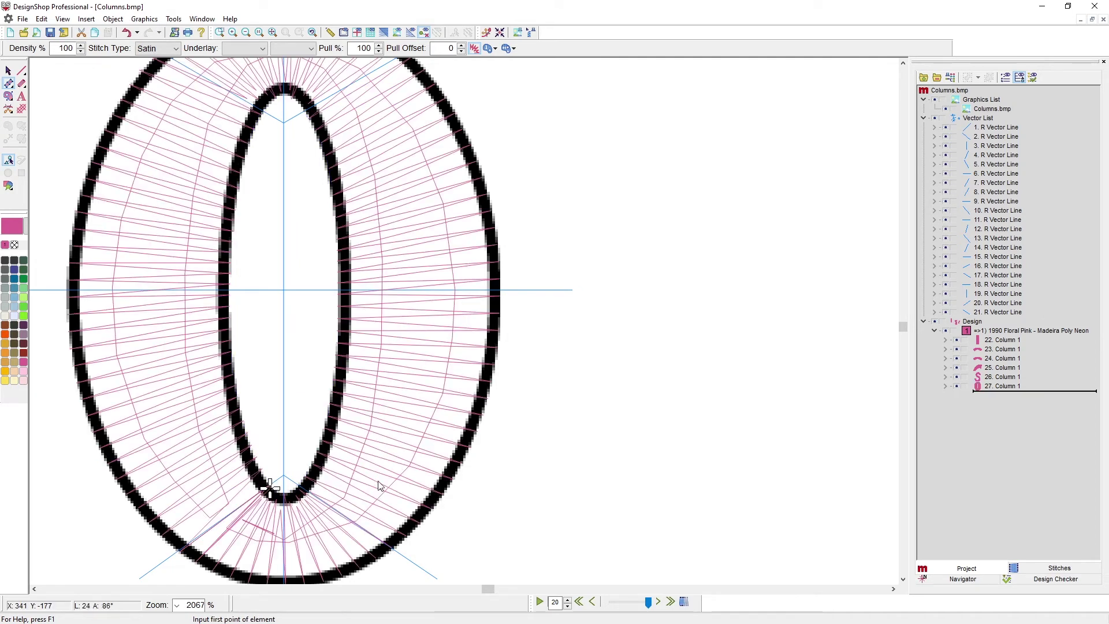
Examine the finished 0 column's stitches, point pairs, and start and end points against the artwork
scroll(378, 485, "down", 3)
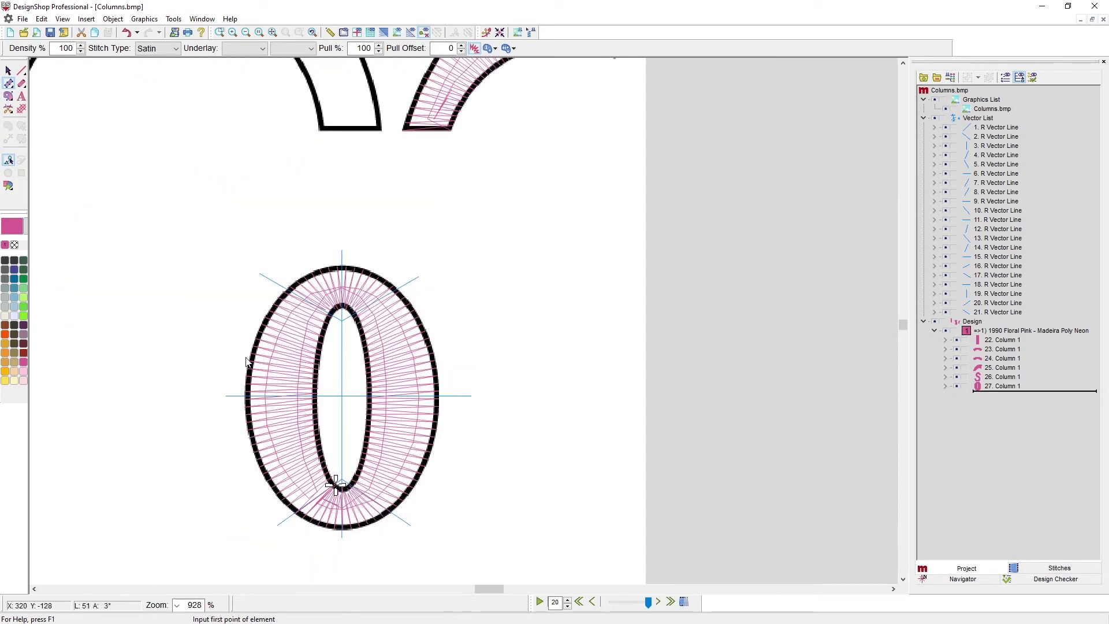
left_click(9, 70)
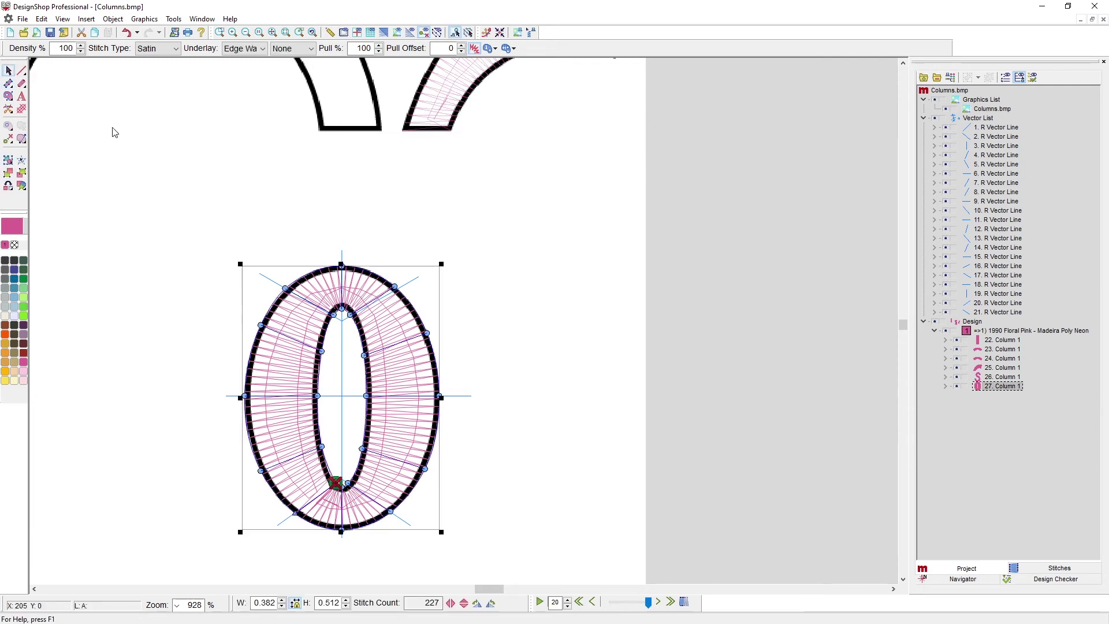
left_click(526, 340)
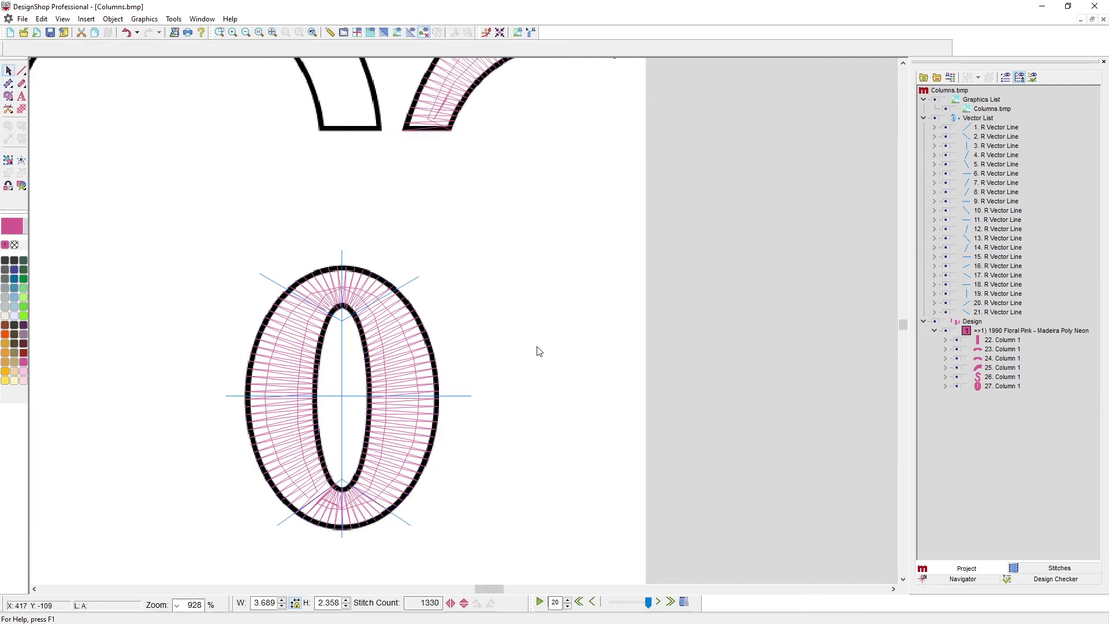
scroll(547, 362, "down", 2)
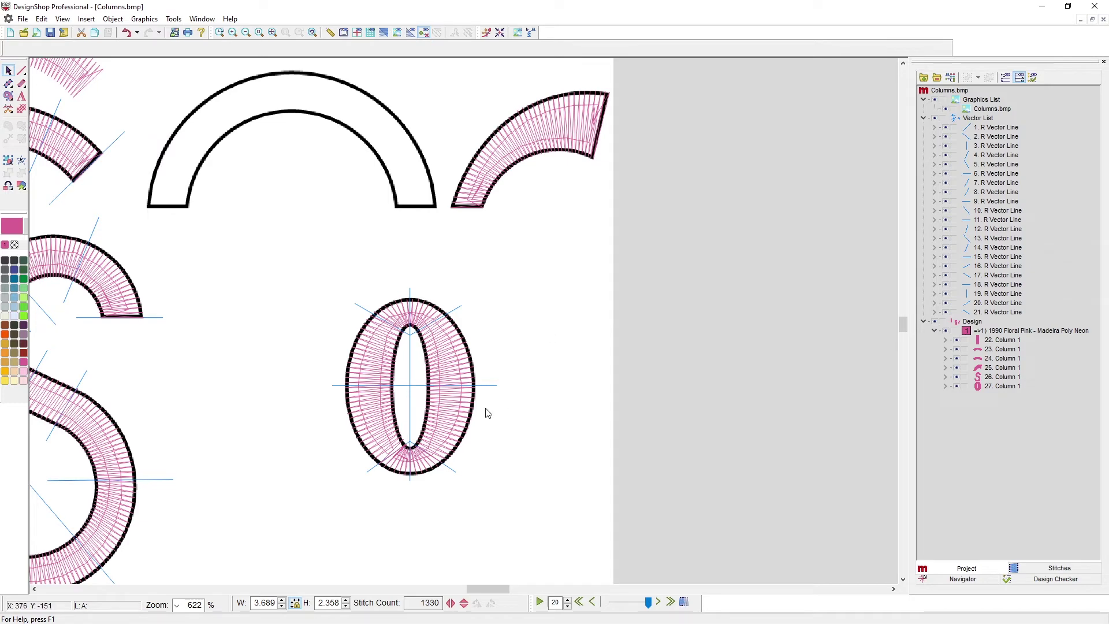
left_click(468, 391)
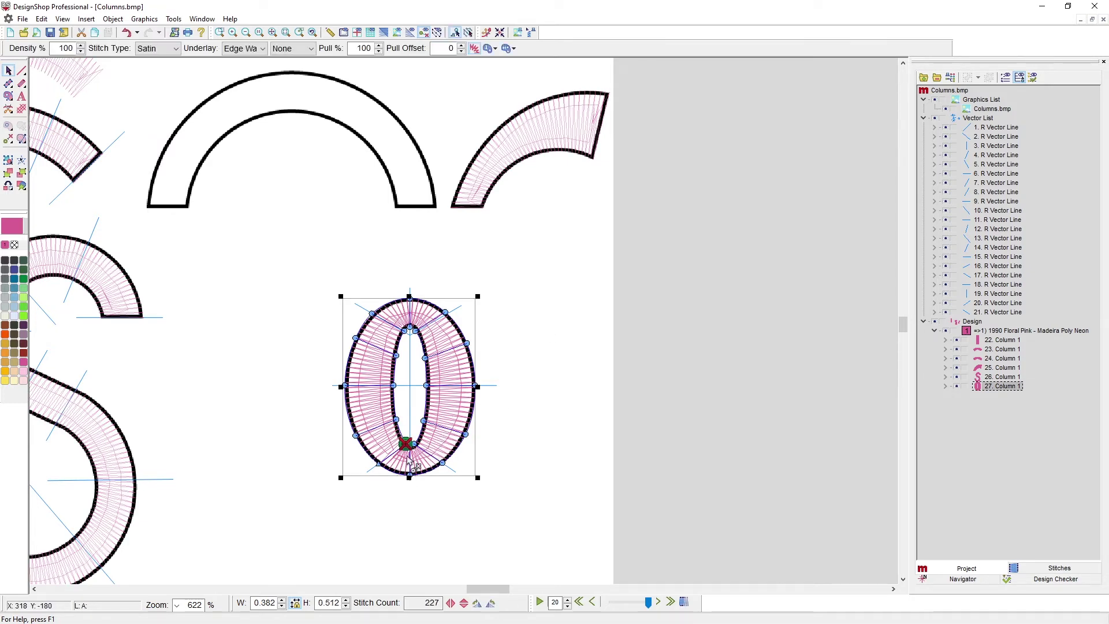
left_click(516, 274)
Draw a vertical vector guide line along the E's inner stem edge, across the opening of the middle arm
scroll(319, 376, "up", 5)
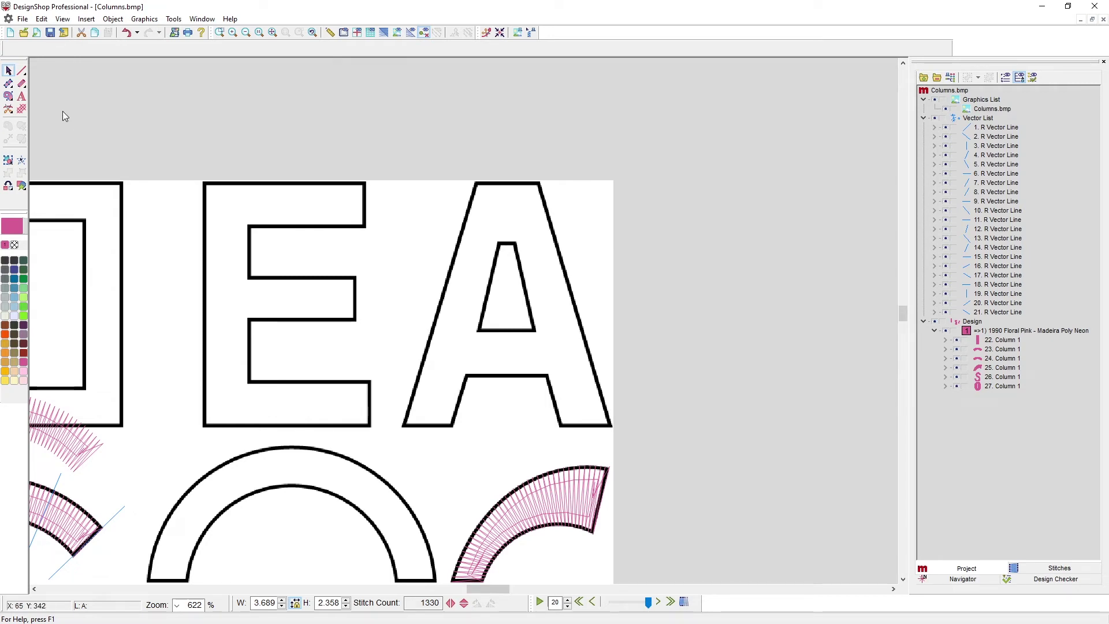
left_click(21, 69)
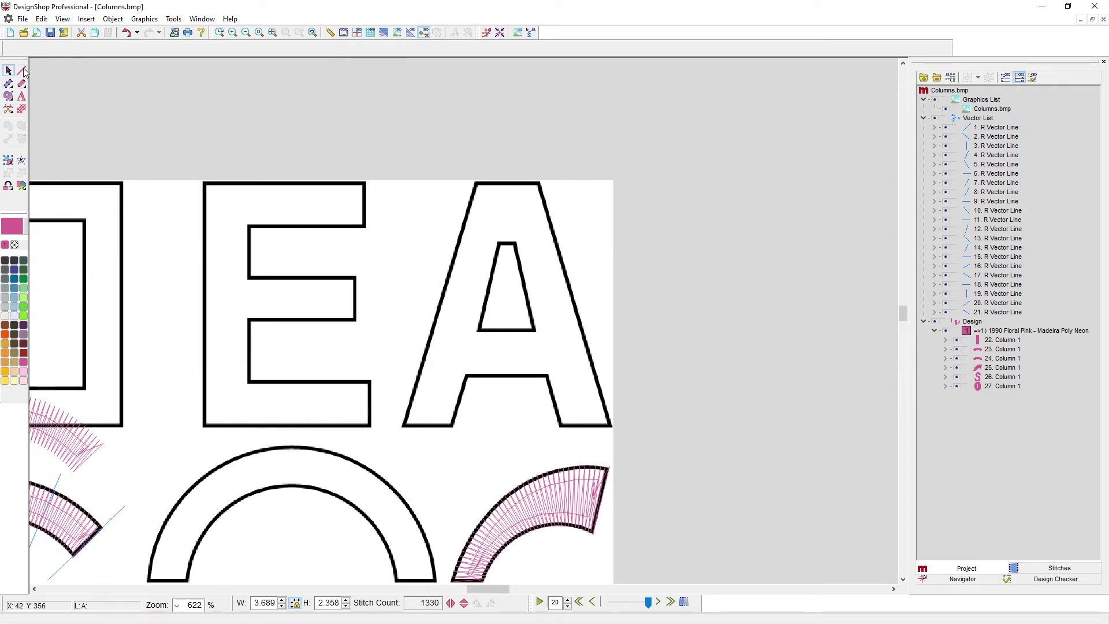
left_click(248, 272)
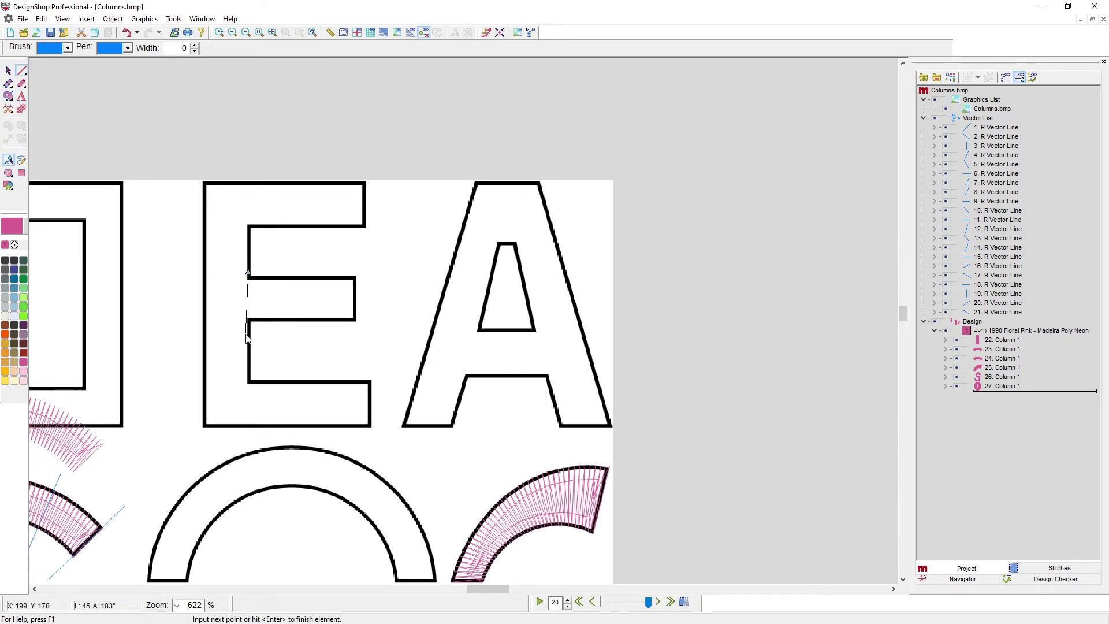
left_click(248, 319)
key("Return")
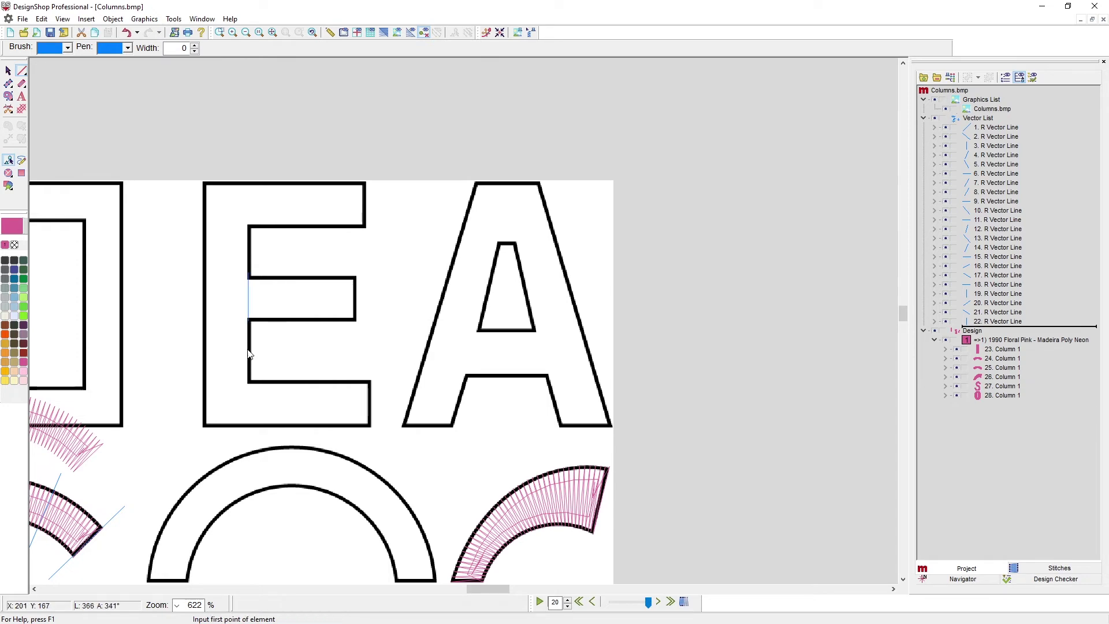
Draw slanted guide lines at both ends of the A's crossbar, joining the inner triangle's lower corners to the inner leg edges
left_click(479, 329)
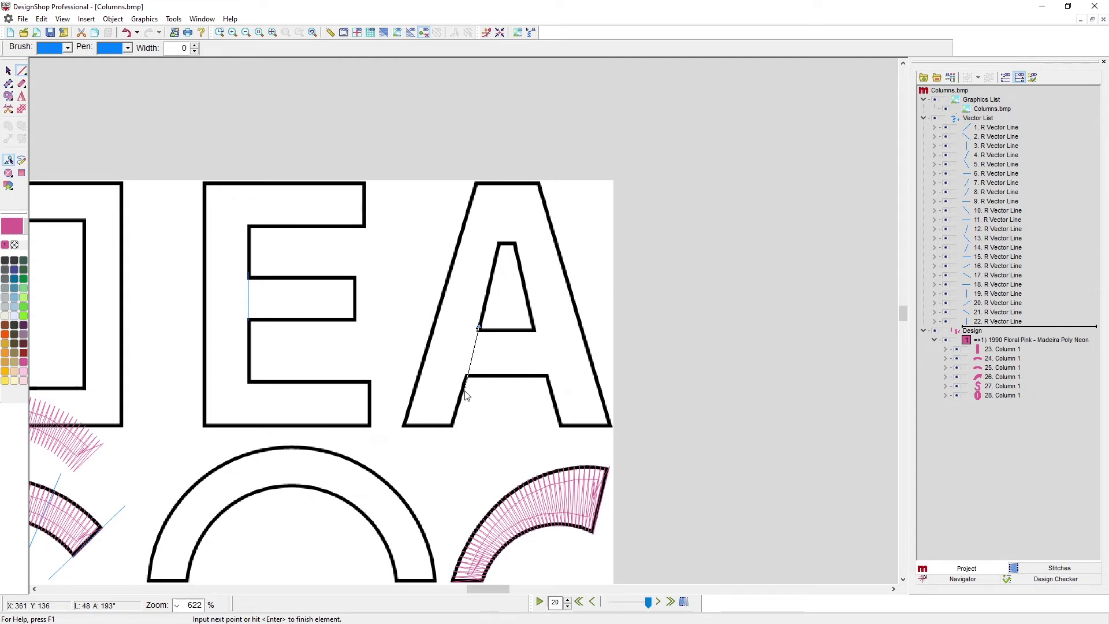
left_click(465, 390)
key("Return")
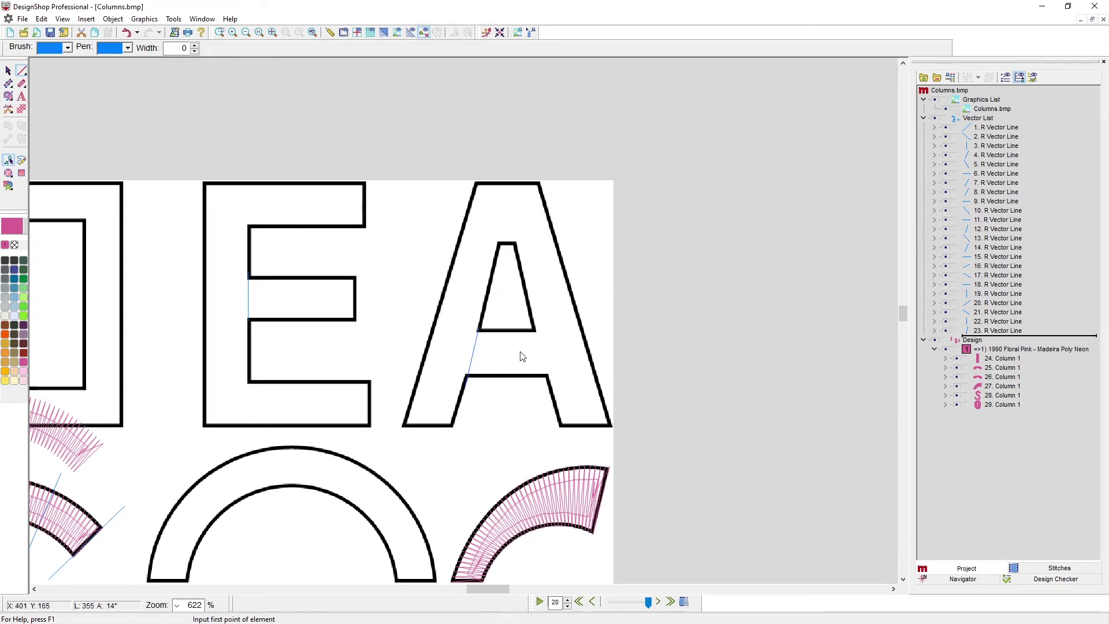
left_click(534, 329)
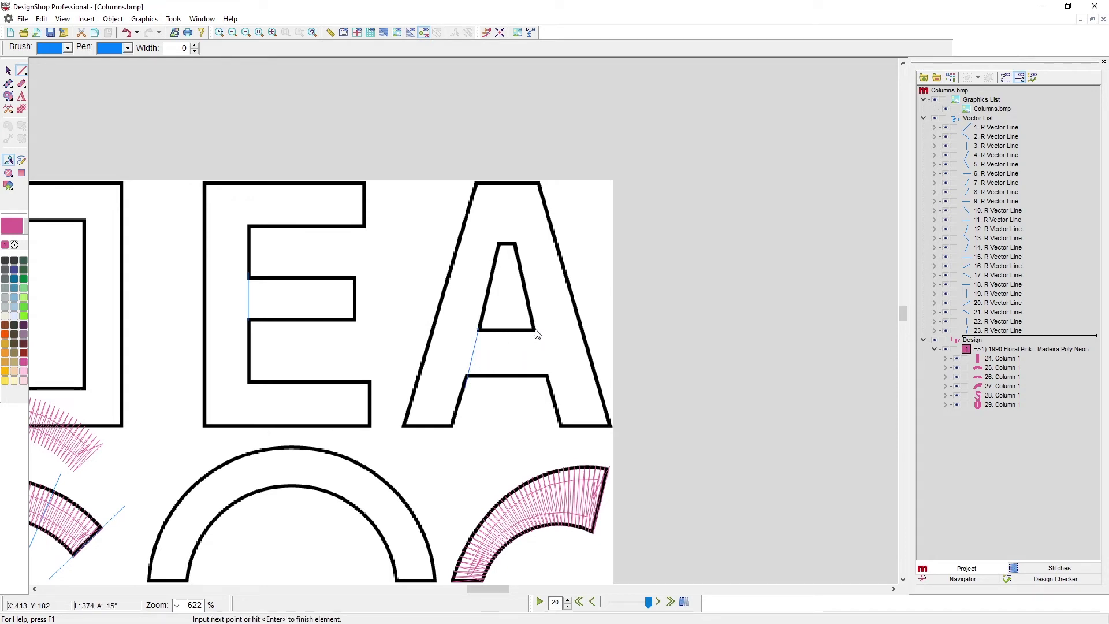
left_click(548, 382)
key("Return")
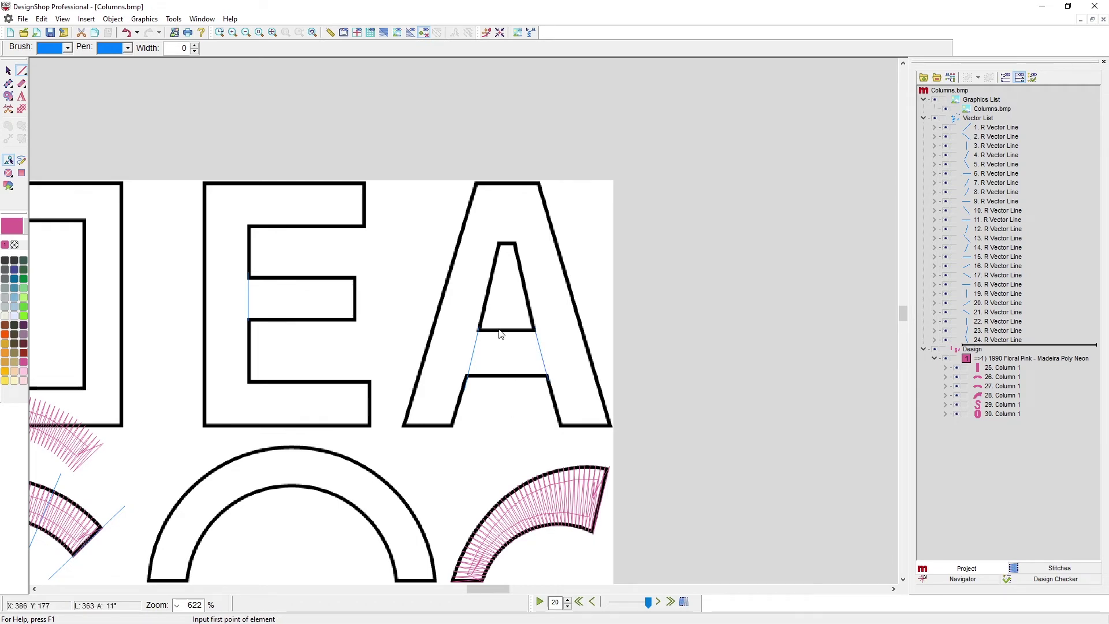
Draw a horizontal guide line across the A at the top of its inner opening, extending slightly beyond both outer edges
left_click(451, 242)
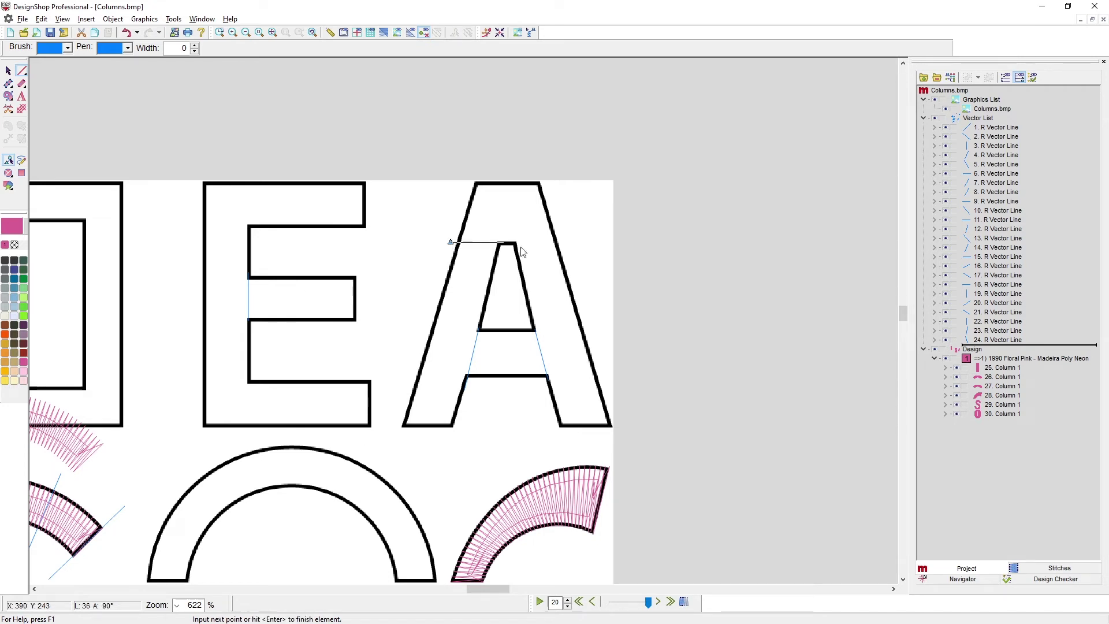
left_click(565, 242)
key("Return")
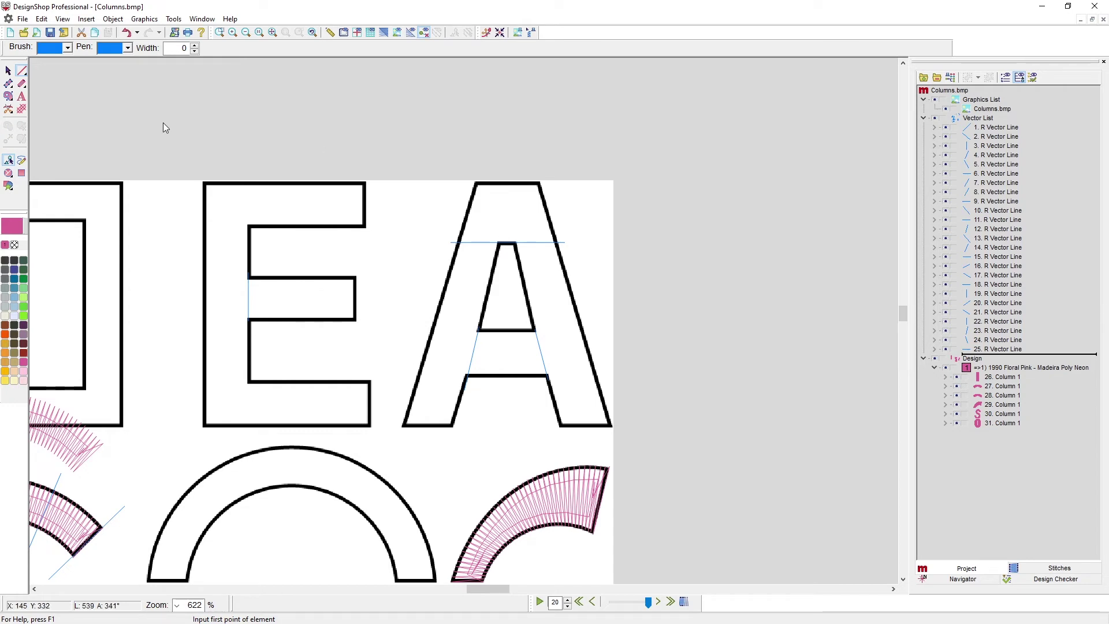
Start a Column 1 element on the E with corner point pairs at the bottom arm's open end and the lower left corner
left_click(8, 84)
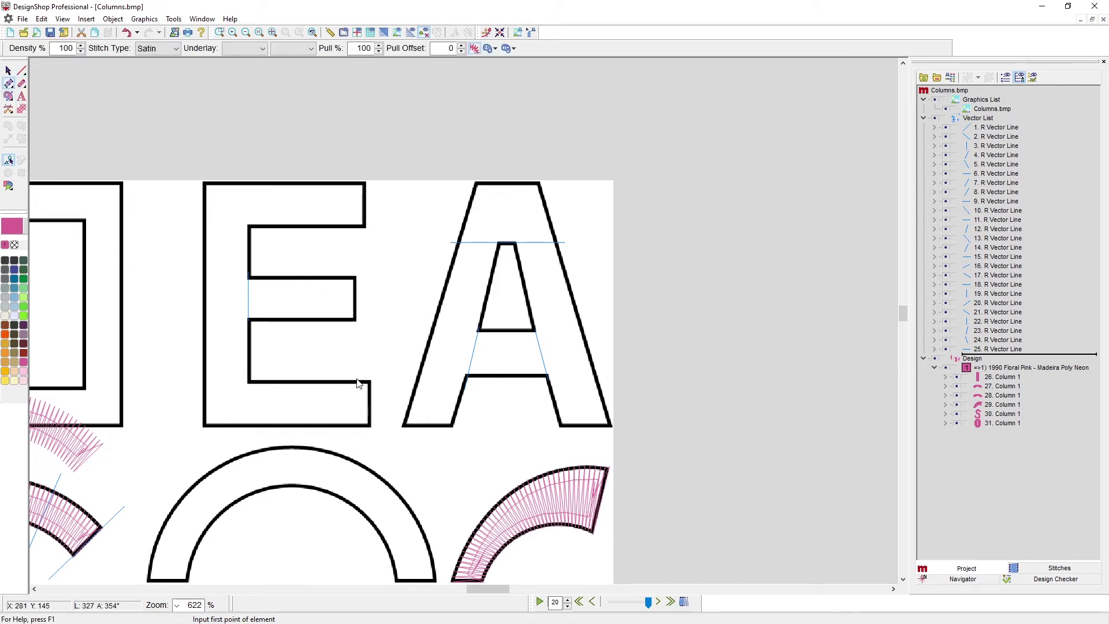
scroll(320, 354, "up", 1)
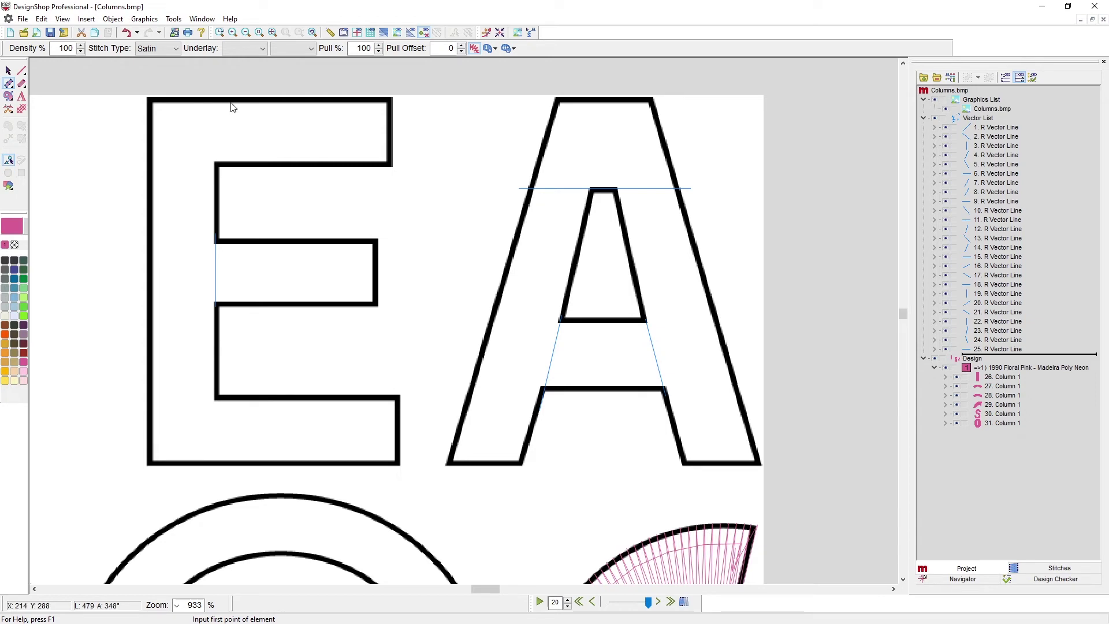
left_click(400, 398)
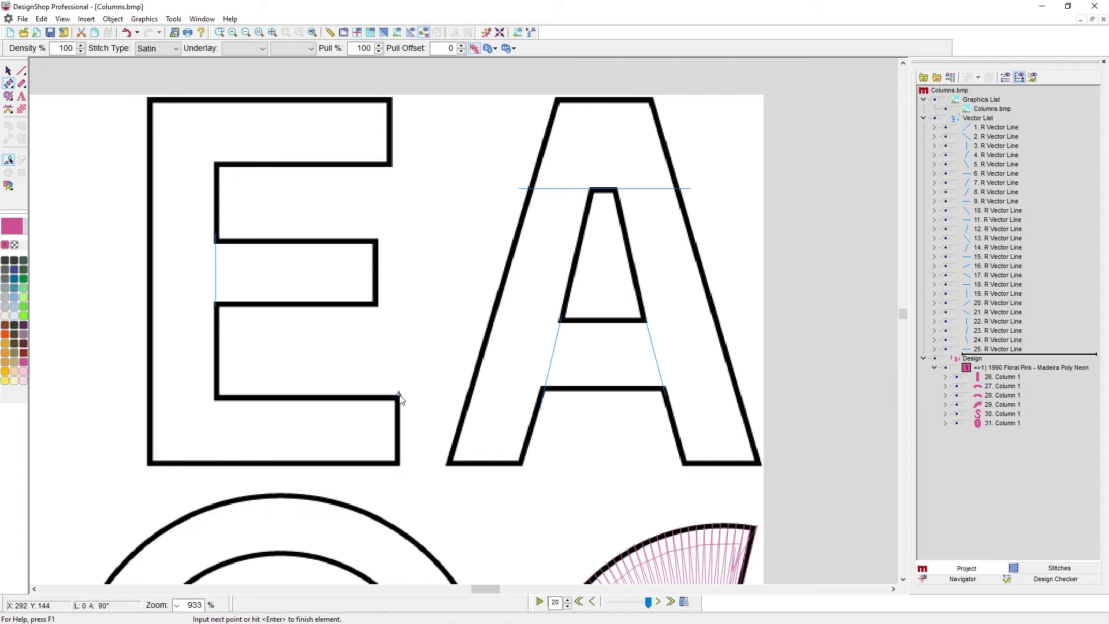
left_click(401, 466)
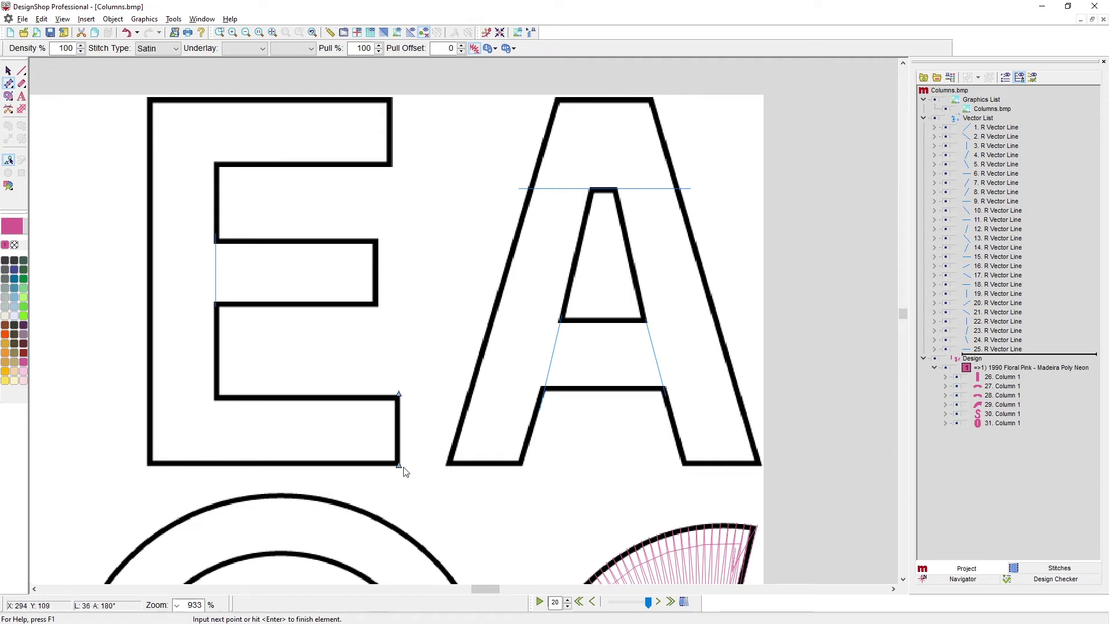
left_click(219, 397)
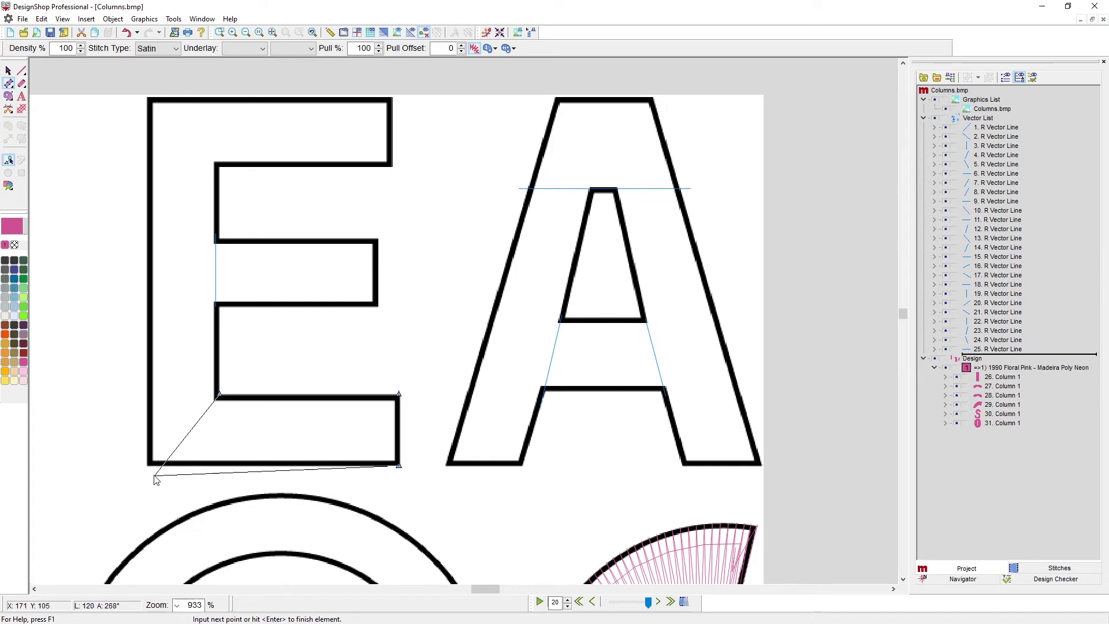
left_click(146, 466)
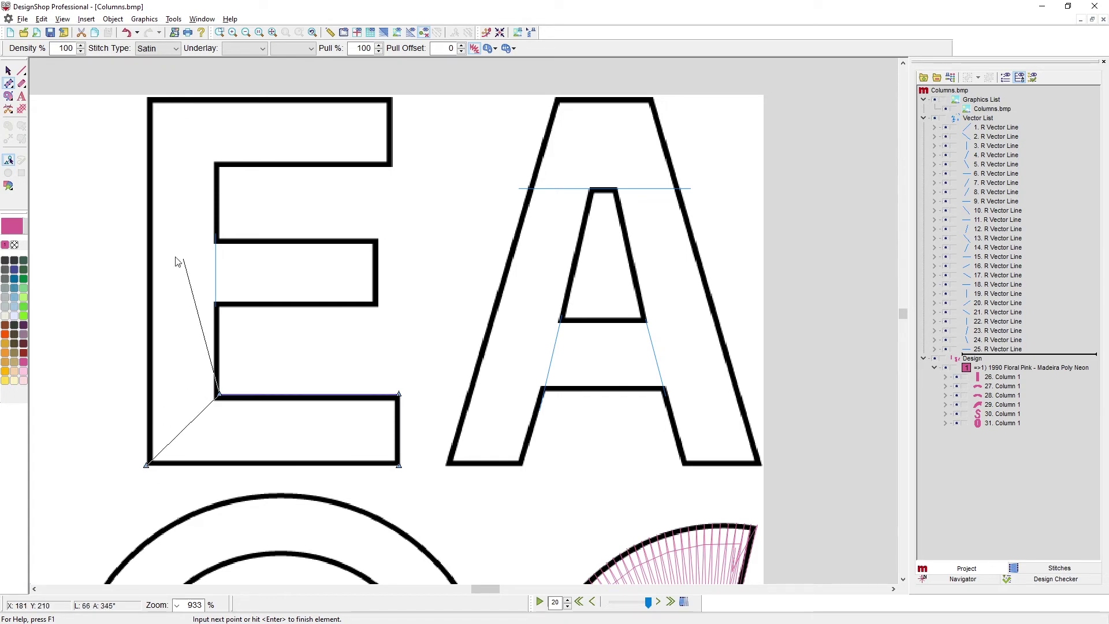
Finish the E column with corner point pairs at the upper left corner and the top arm's open end, generating its stitches
left_click(219, 166)
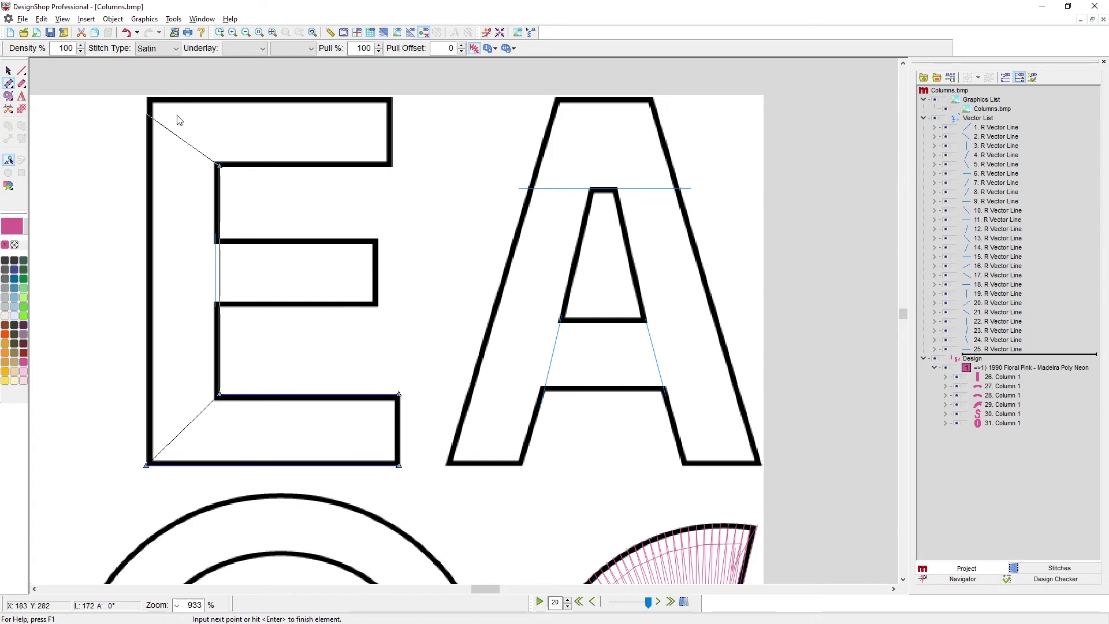
left_click(148, 99)
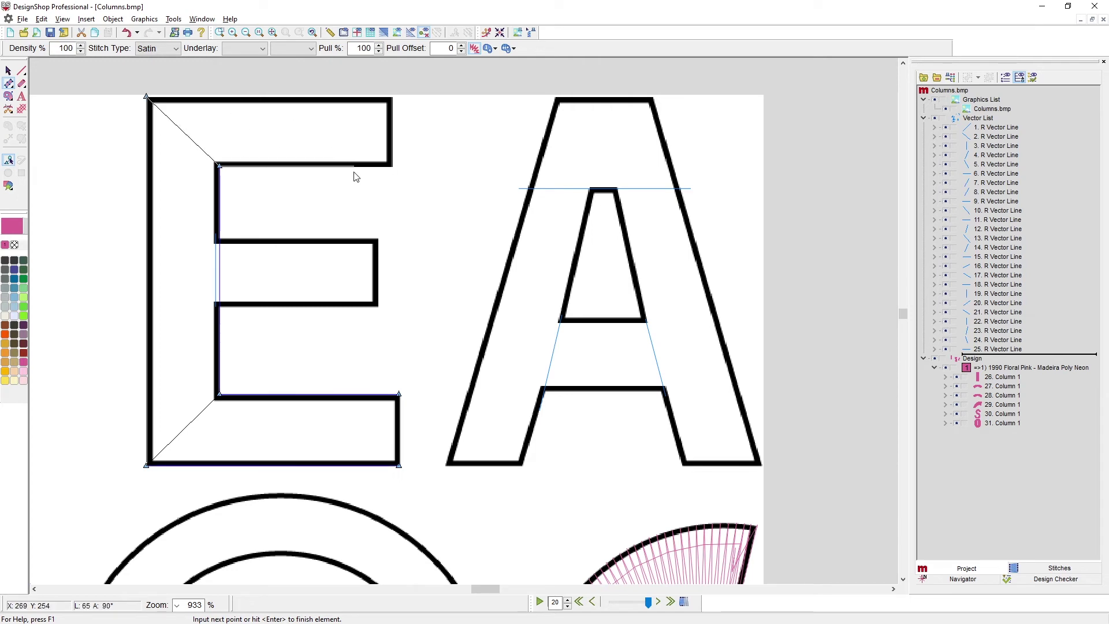
left_click(393, 166)
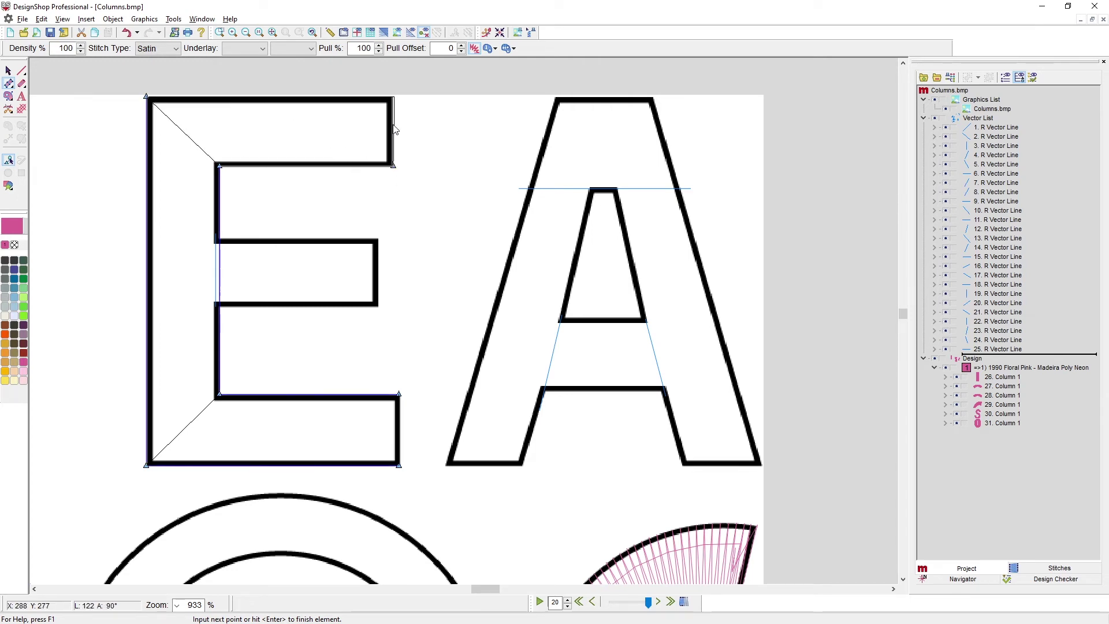
left_click(393, 100)
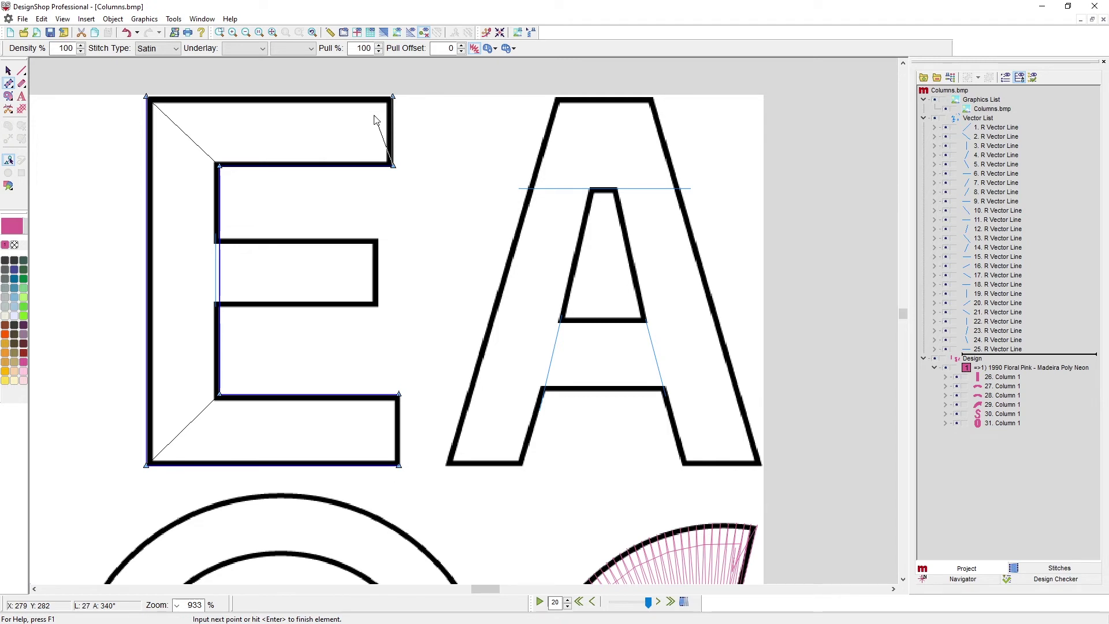
key("Return")
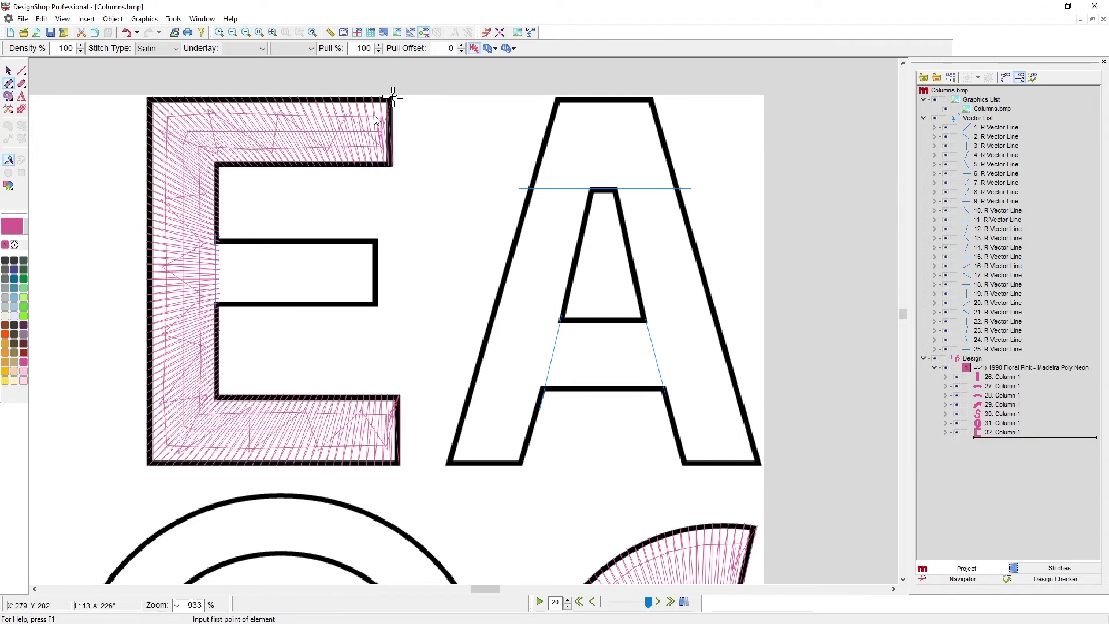
Select the E column and insert a slanted point pair across the bottom arm near the stem
left_click(8, 69)
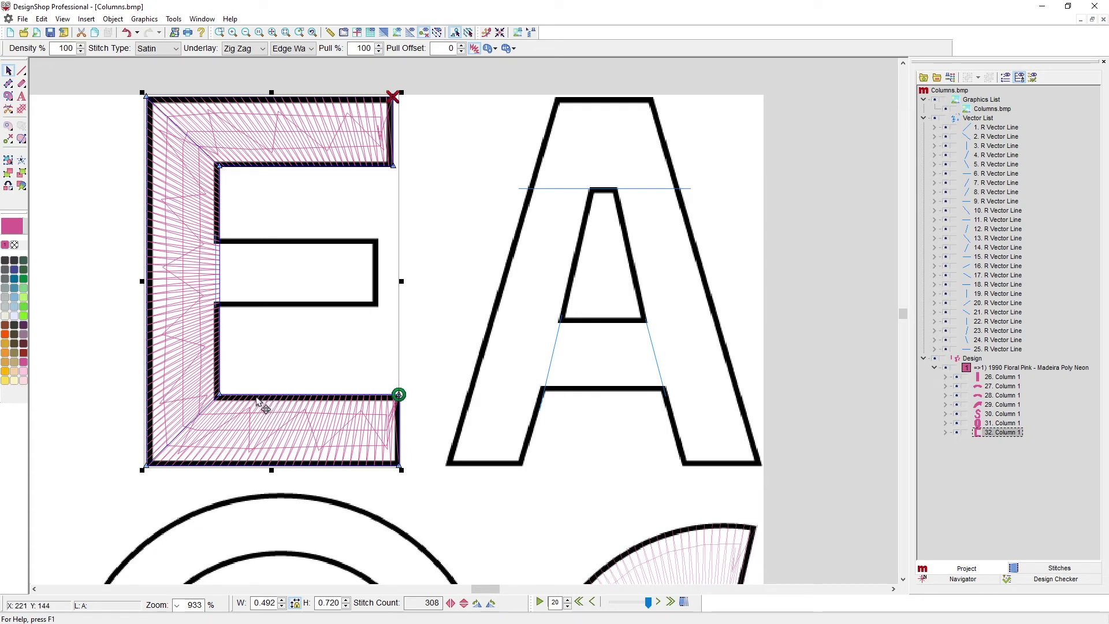
left_click_drag(256, 396, 223, 469)
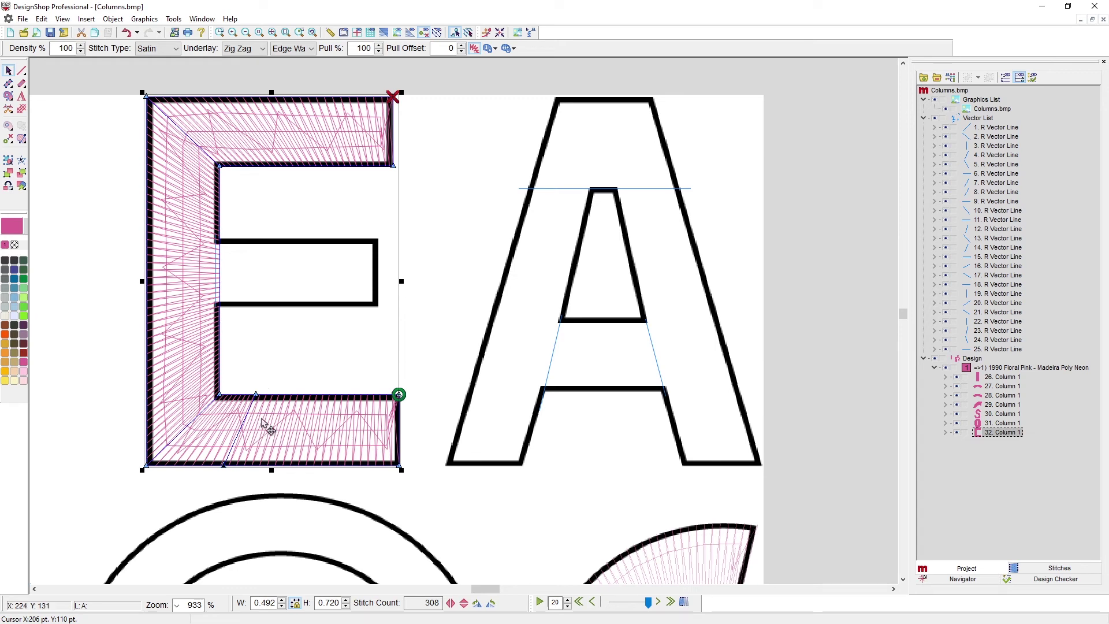
Insert stem point pairs at the middle arm's lower and upper edges and a curve pair between them, pulling its inner point into the arm
left_click(222, 309)
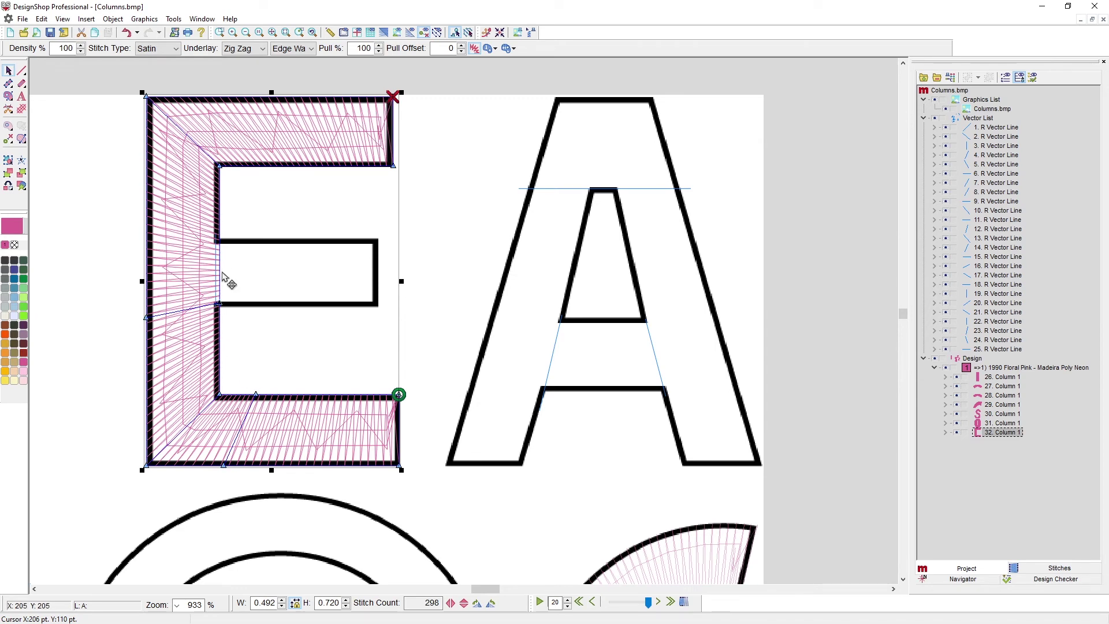
left_click(227, 243)
left_click(222, 272)
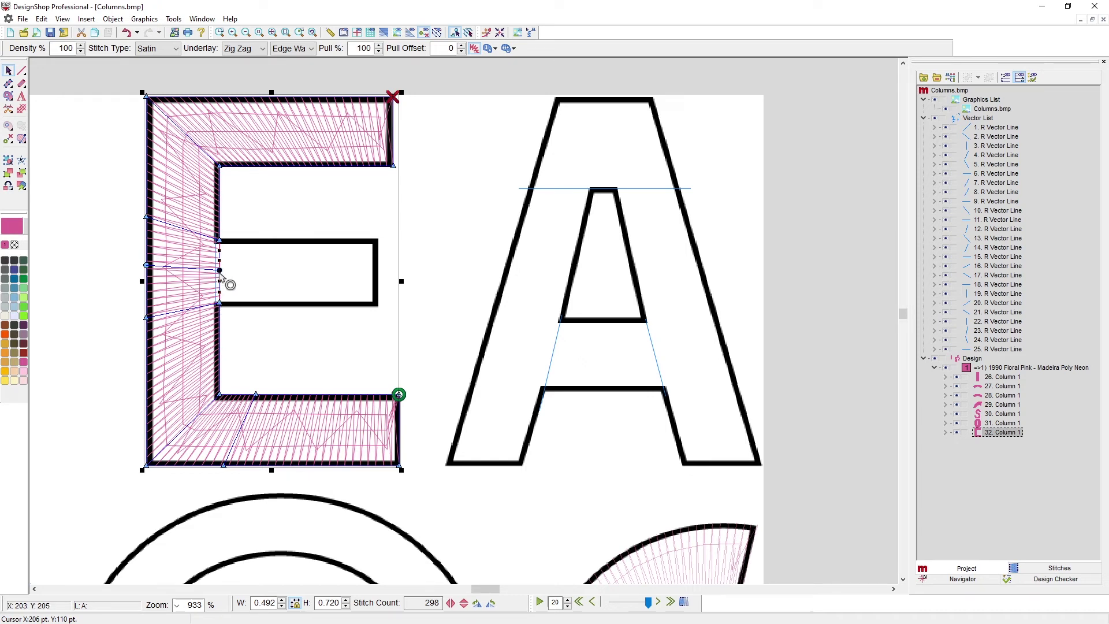
left_click_drag(219, 270, 229, 271)
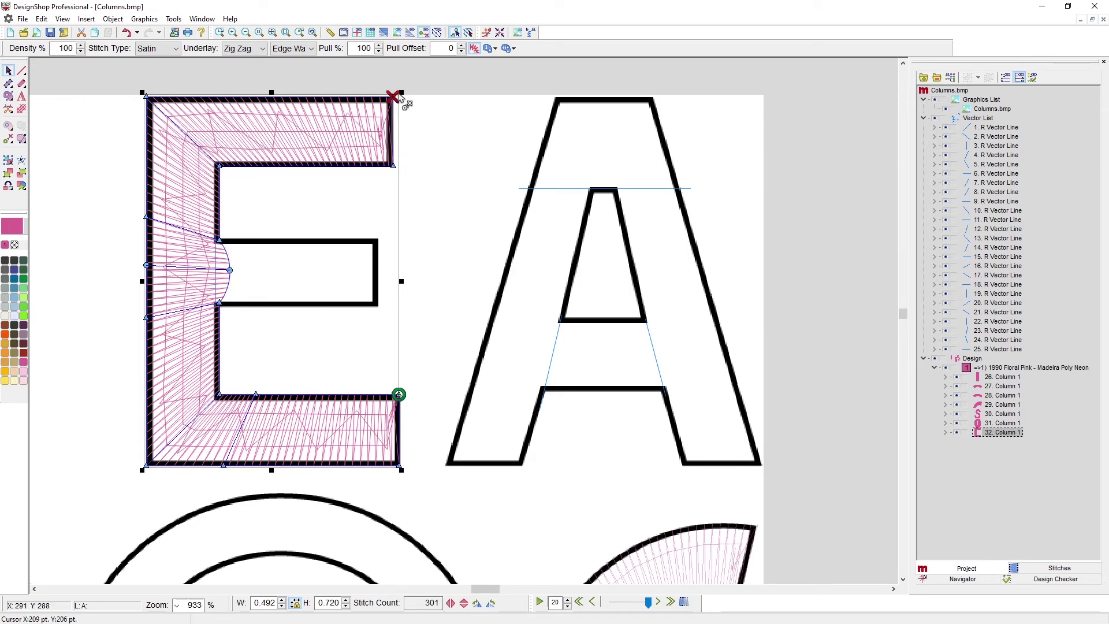
Move the E column's exit point to the middle arm's upper stem corner and fill the middle arm with a Column 1 element
left_click_drag(399, 97, 224, 241)
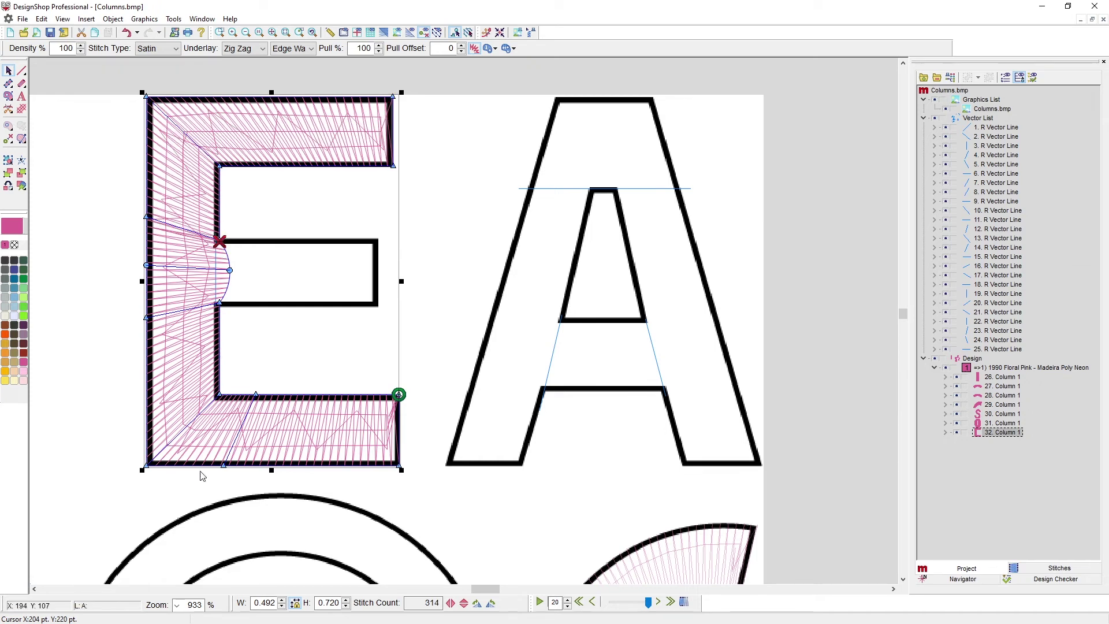
left_click(8, 83)
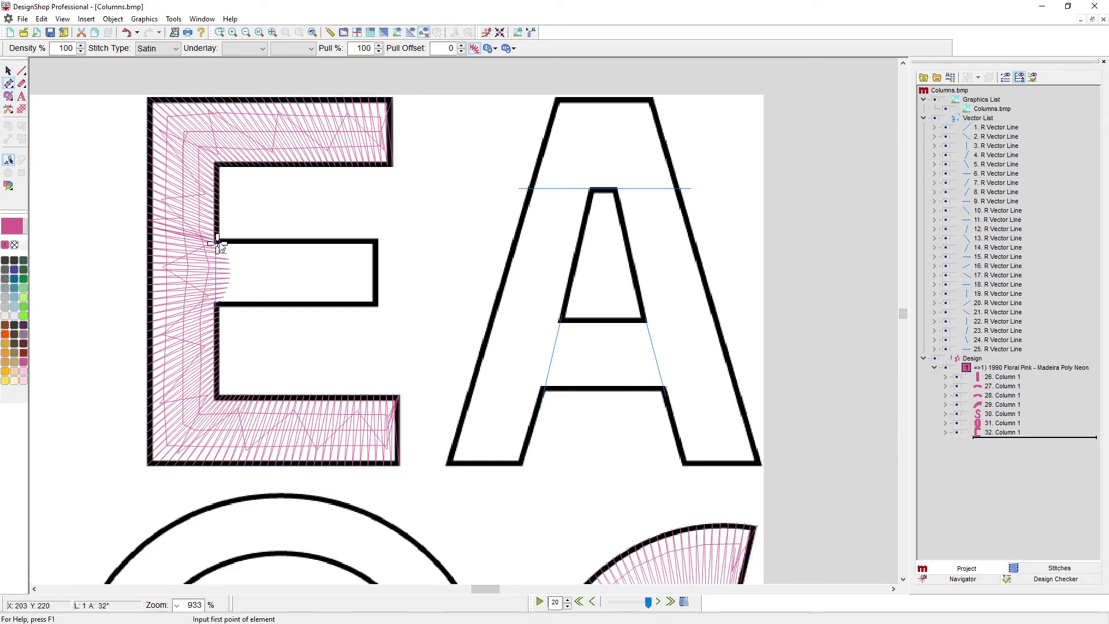
left_click(217, 243)
left_click(219, 305)
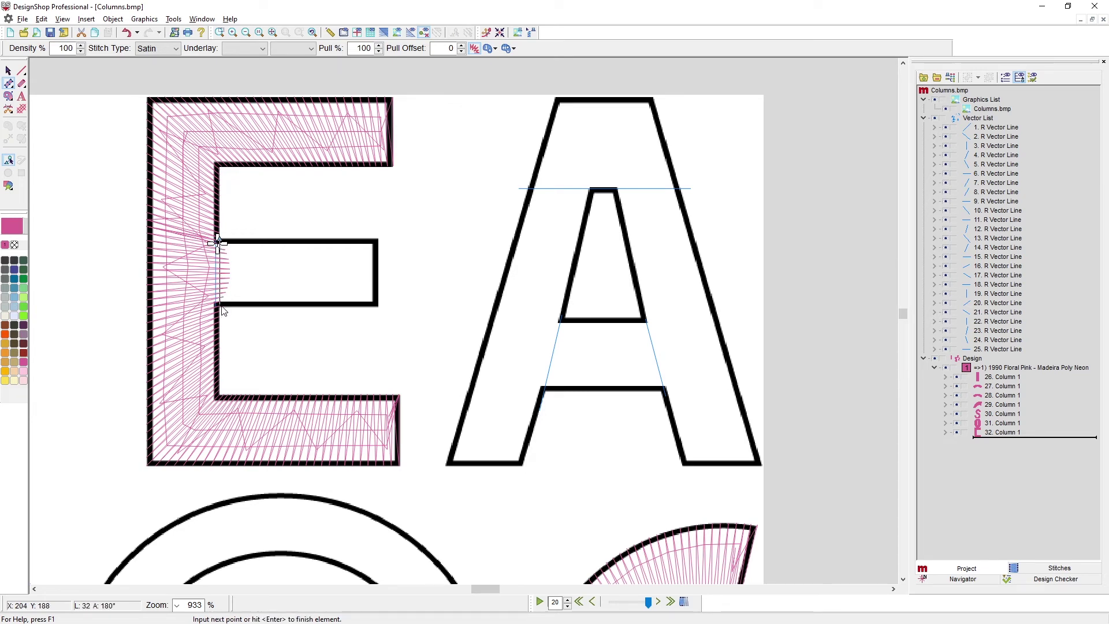
left_click(374, 239)
left_click(375, 304)
key("Return")
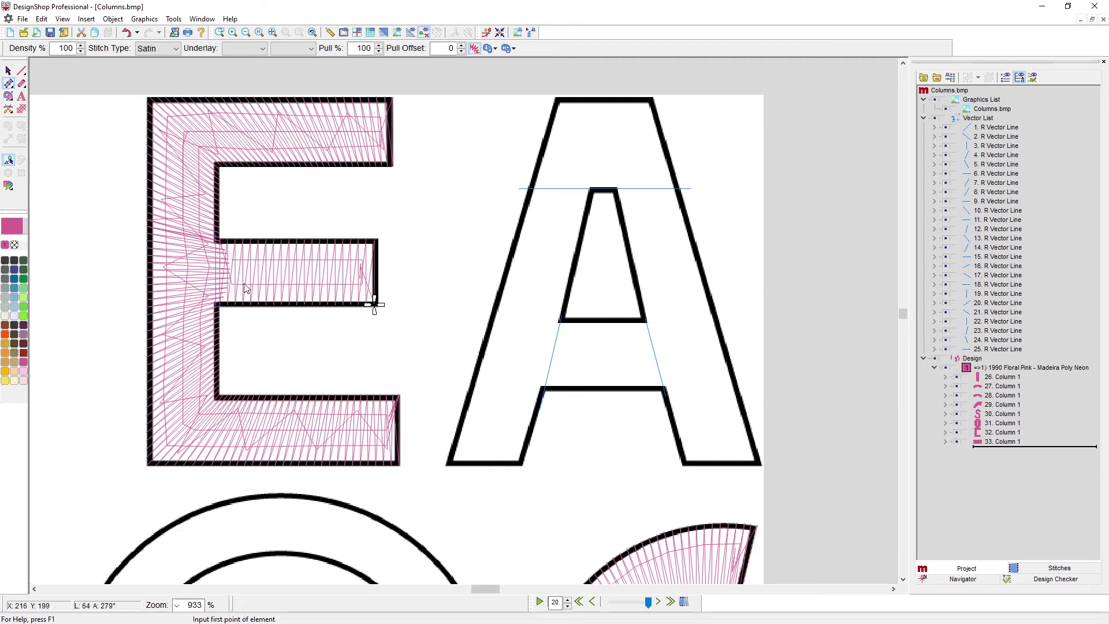
Start a Column 1 element on the A with point pairs across the left foot and from the outer to inner upper left corners
scroll(234, 285, "up", 3)
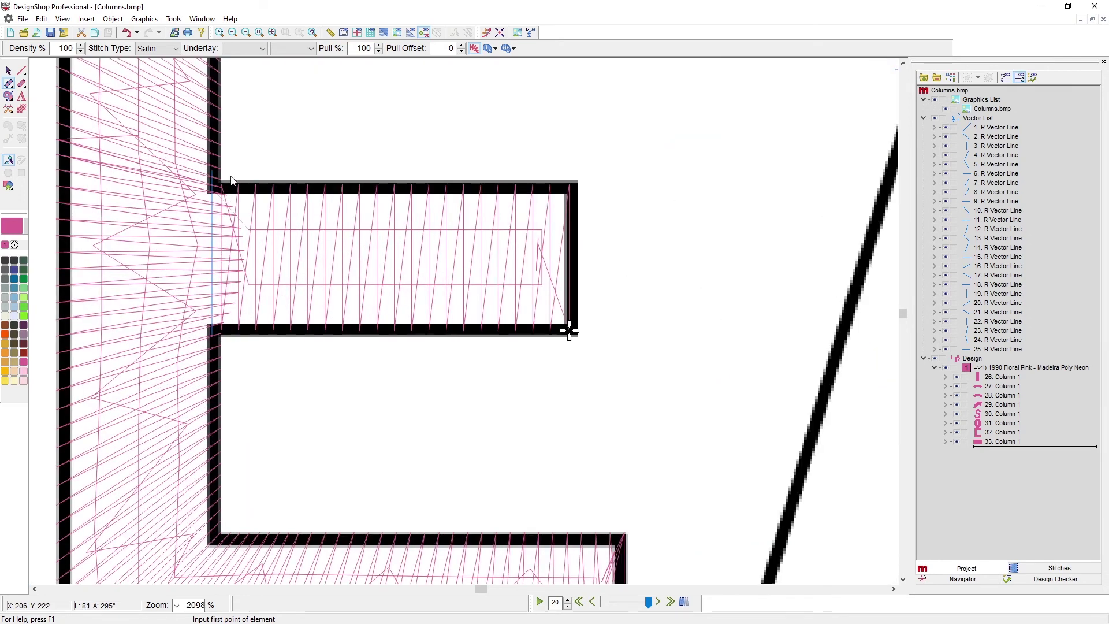
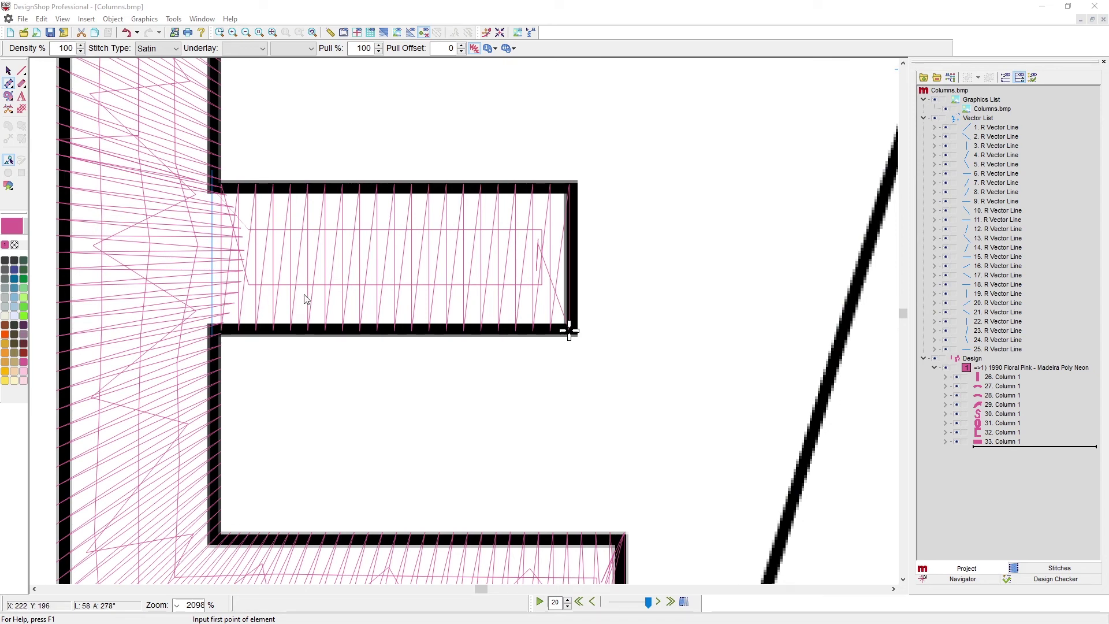
scroll(306, 299, "right", 4)
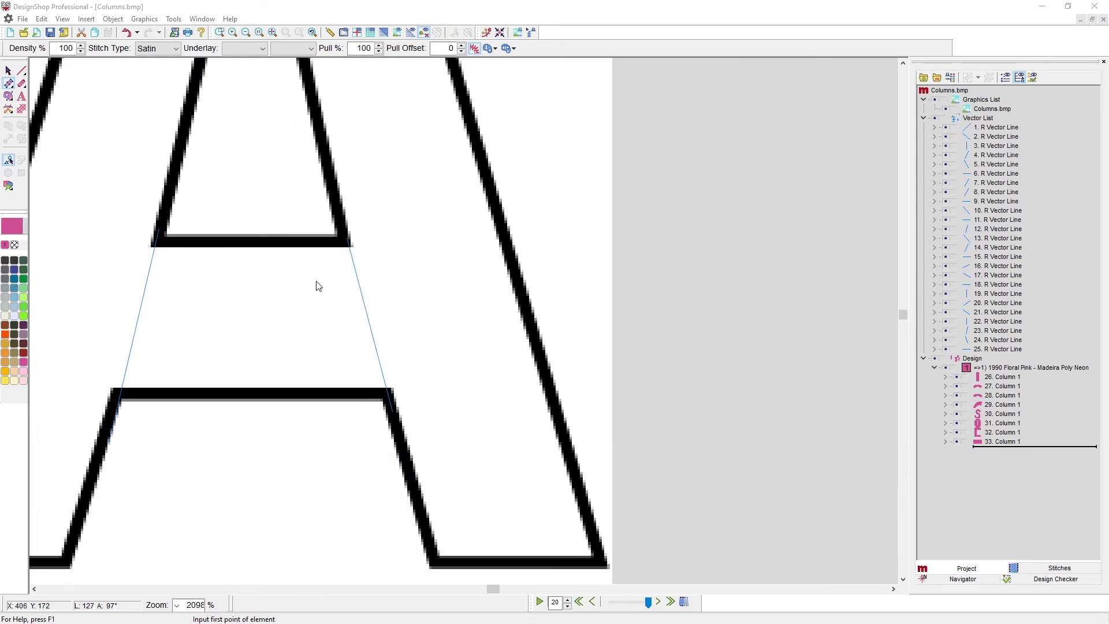
scroll(317, 285, "down", 3)
scroll(49, 81, "left", 4)
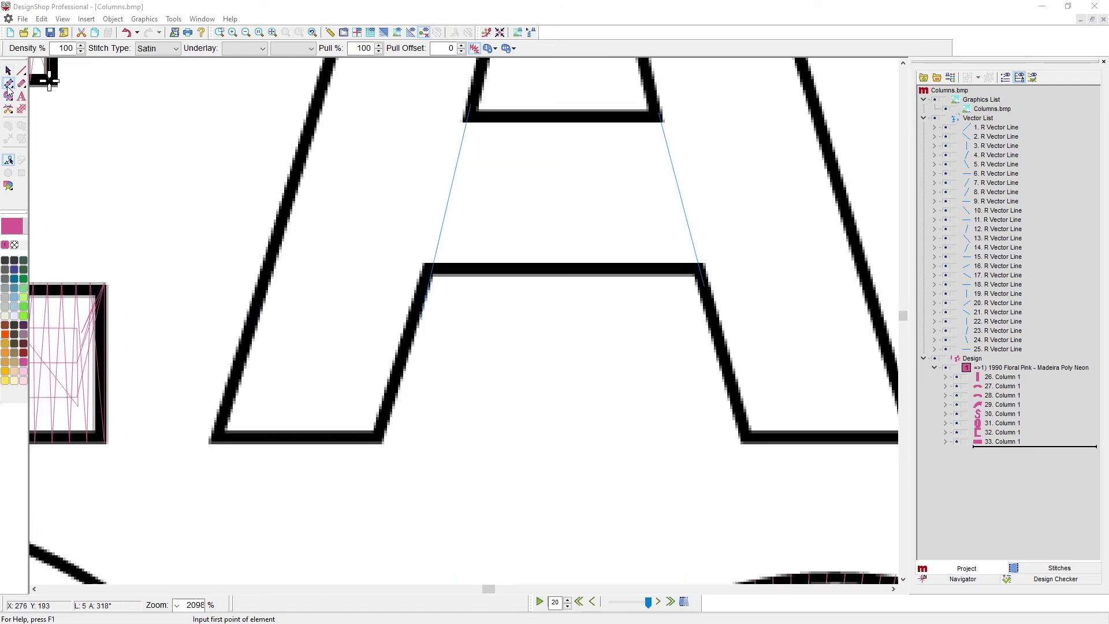
left_click(211, 443)
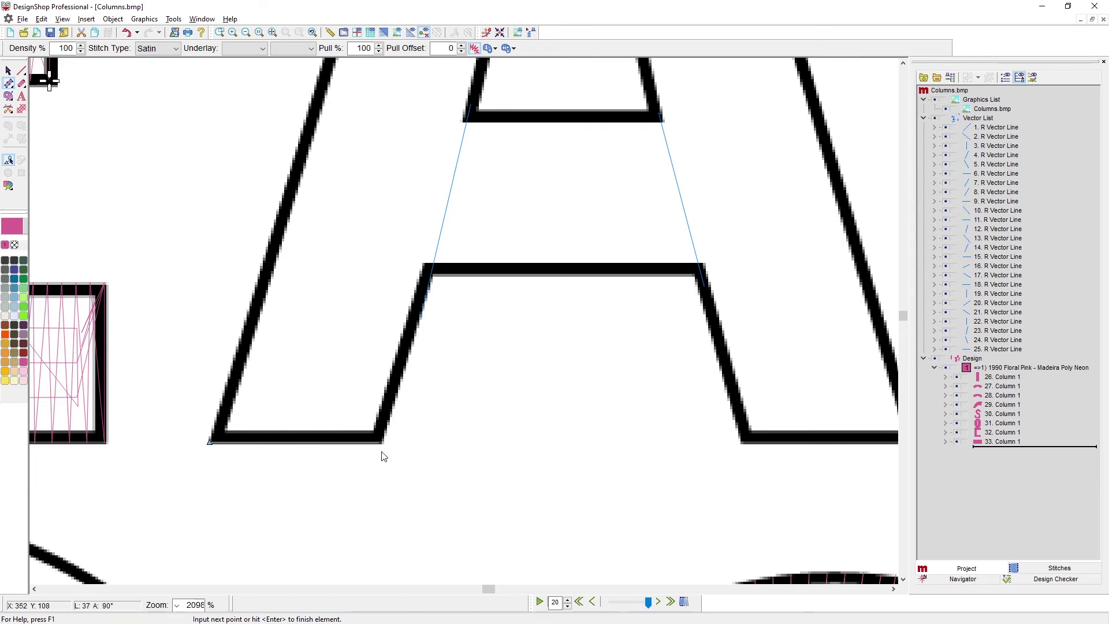
scroll(379, 466, "up", 6)
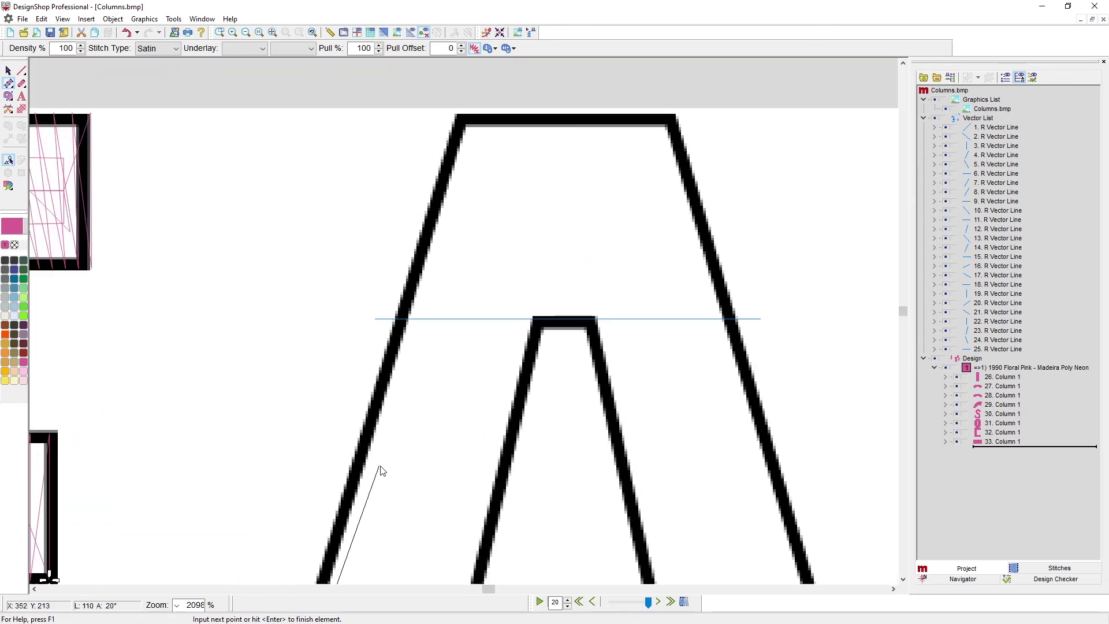
left_click(458, 114)
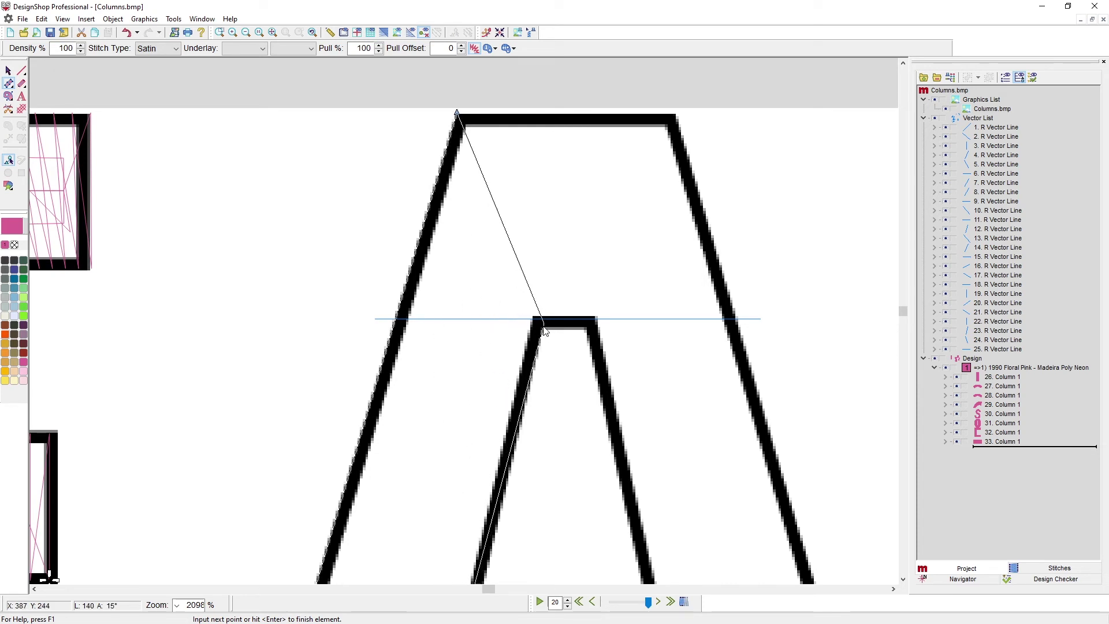
left_click(543, 329)
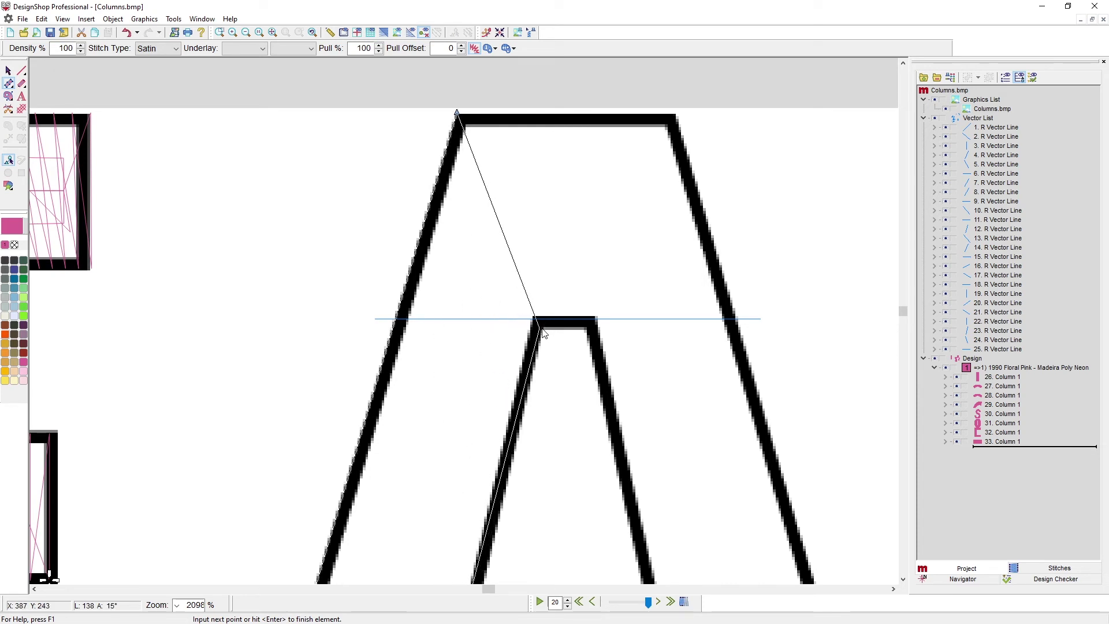
Finish the A column with point pairs at the outer and inner upper right corners and across the right foot, generating its stitches
left_click(678, 113)
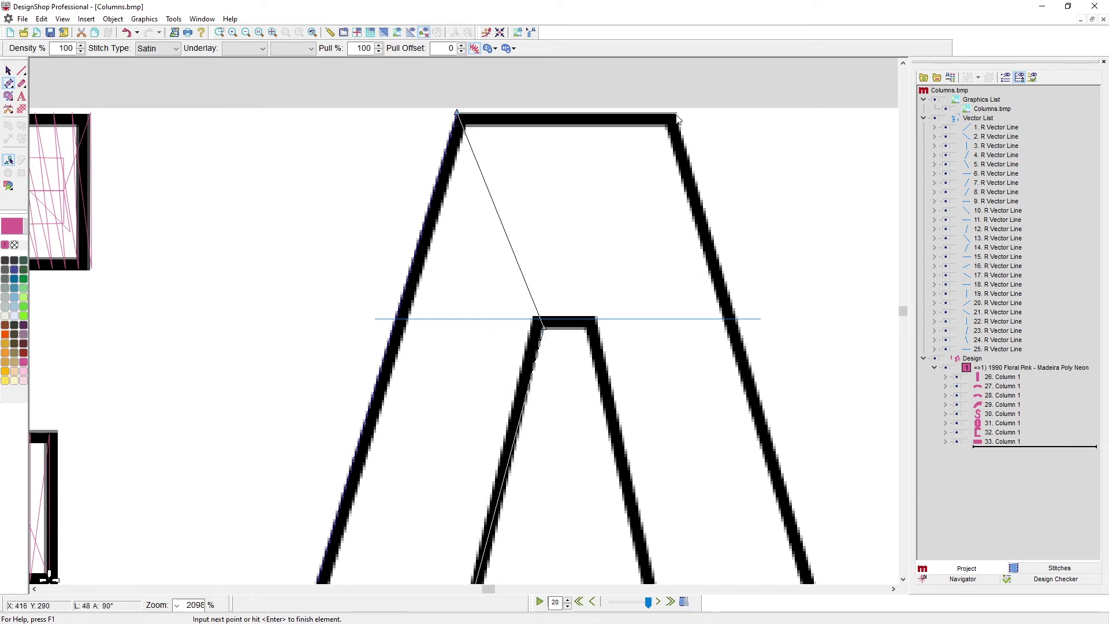
left_click(588, 330)
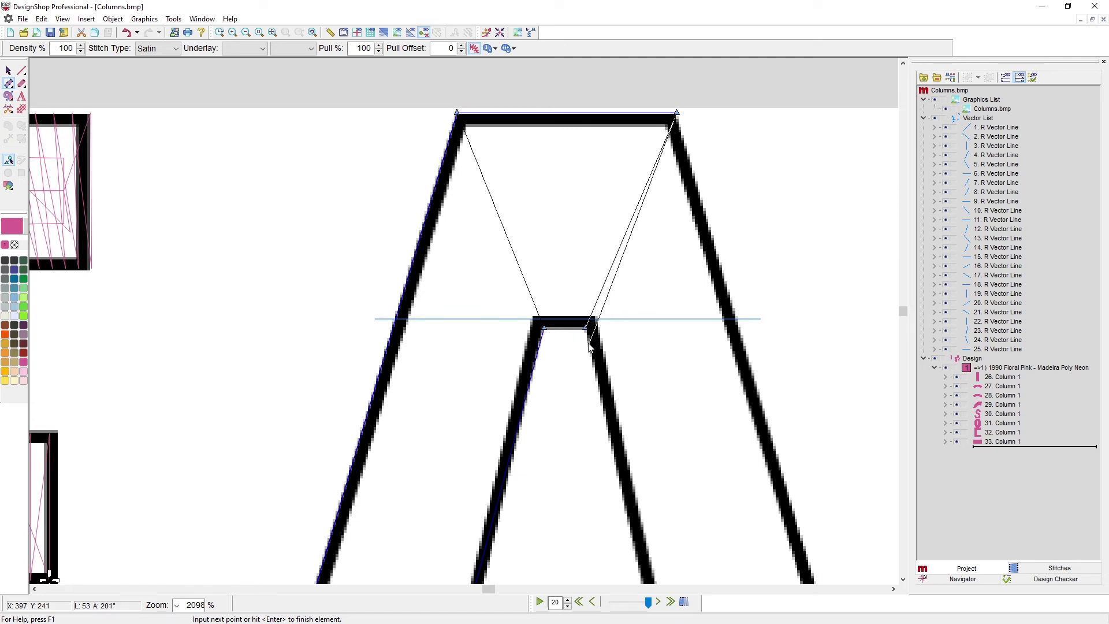
scroll(606, 339, "down", 5)
scroll(606, 339, "right", 5)
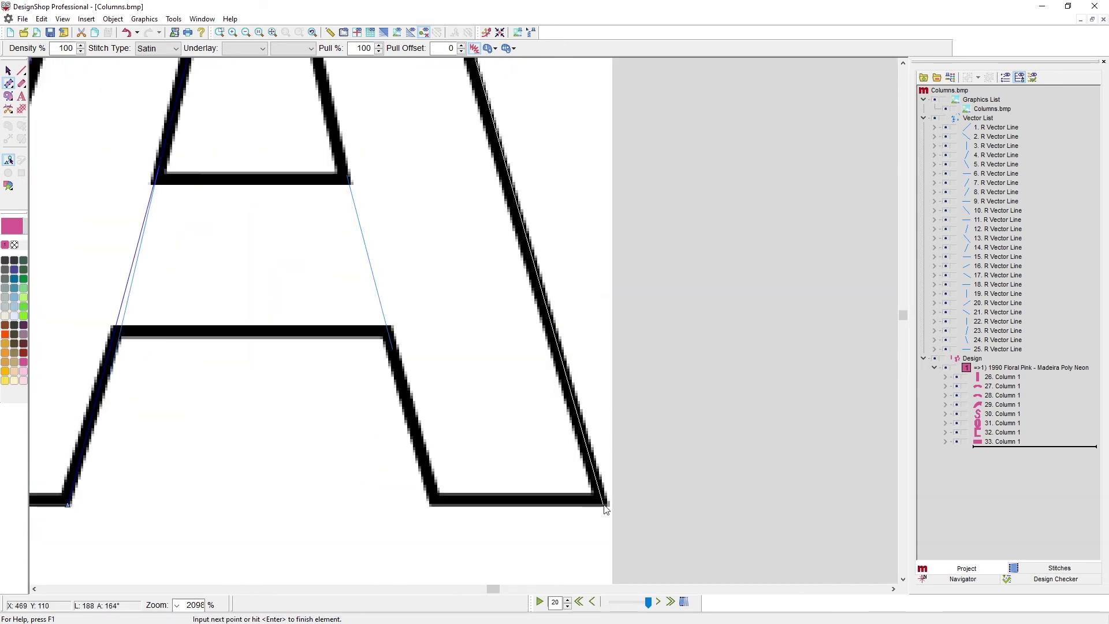
left_click(606, 505)
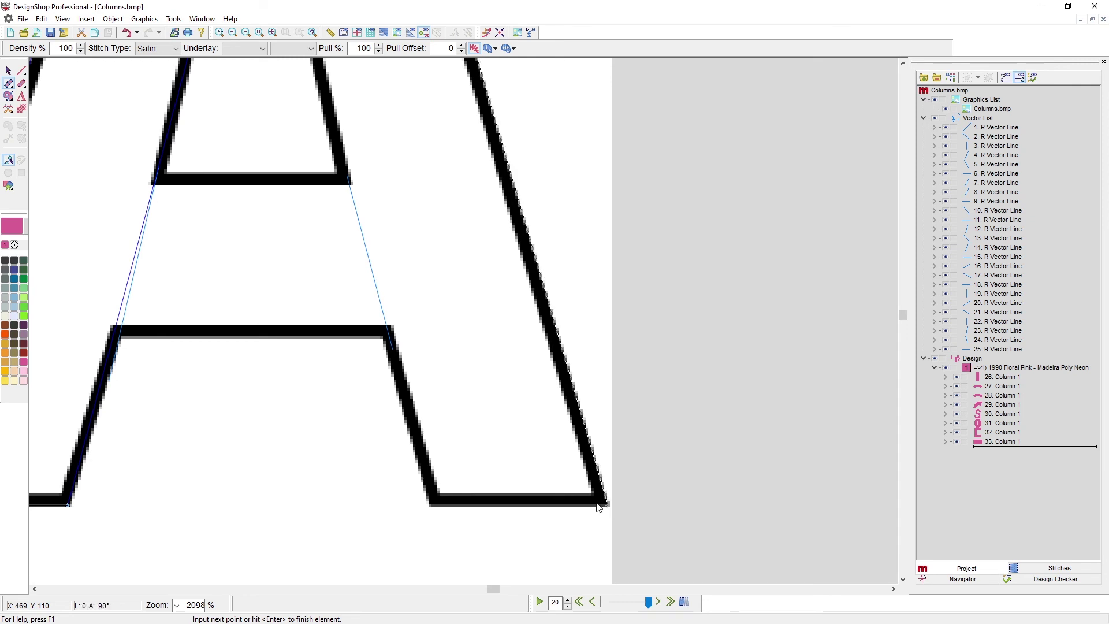
left_click(433, 507)
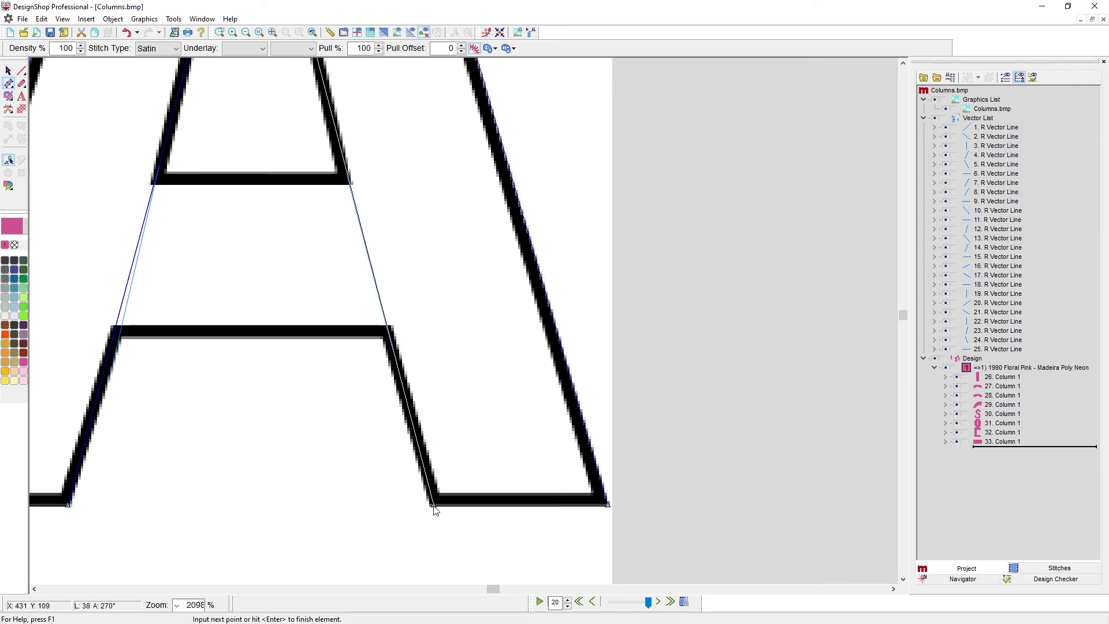
key("Return")
scroll(390, 496, "down", 2)
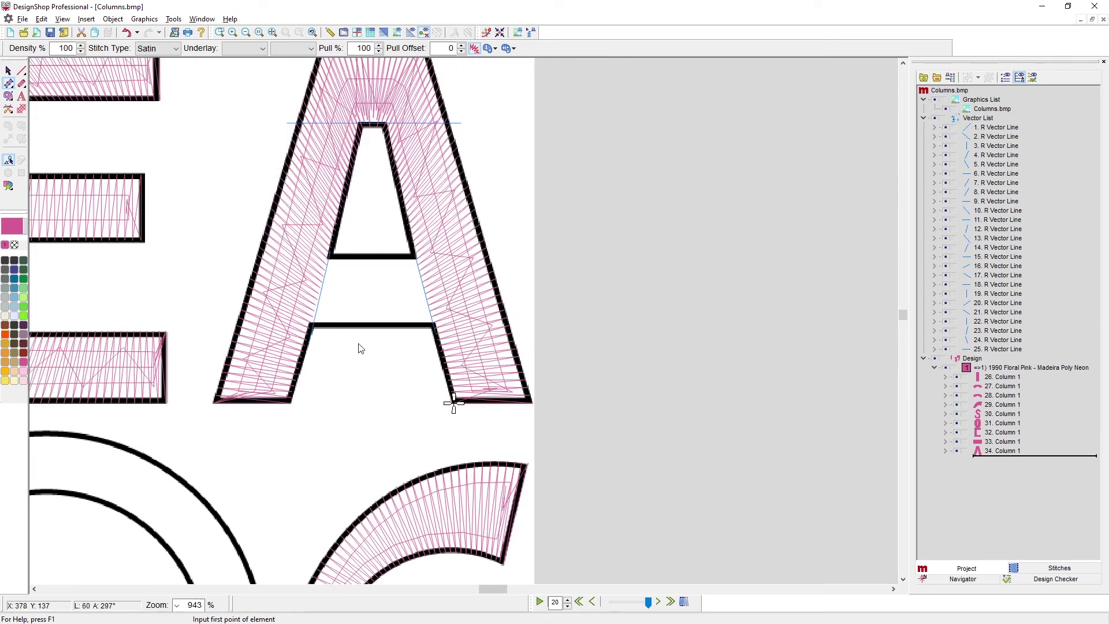
Turn on the 3D stitch view and move the A column off the artwork into the empty area to its right
left_click(384, 33)
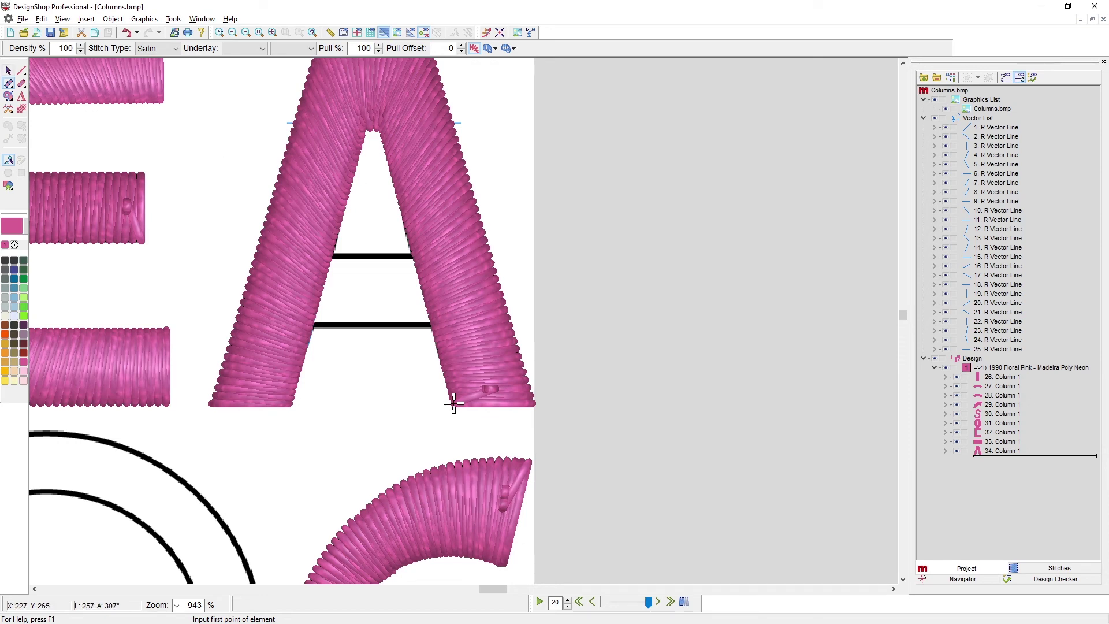
key("Escape")
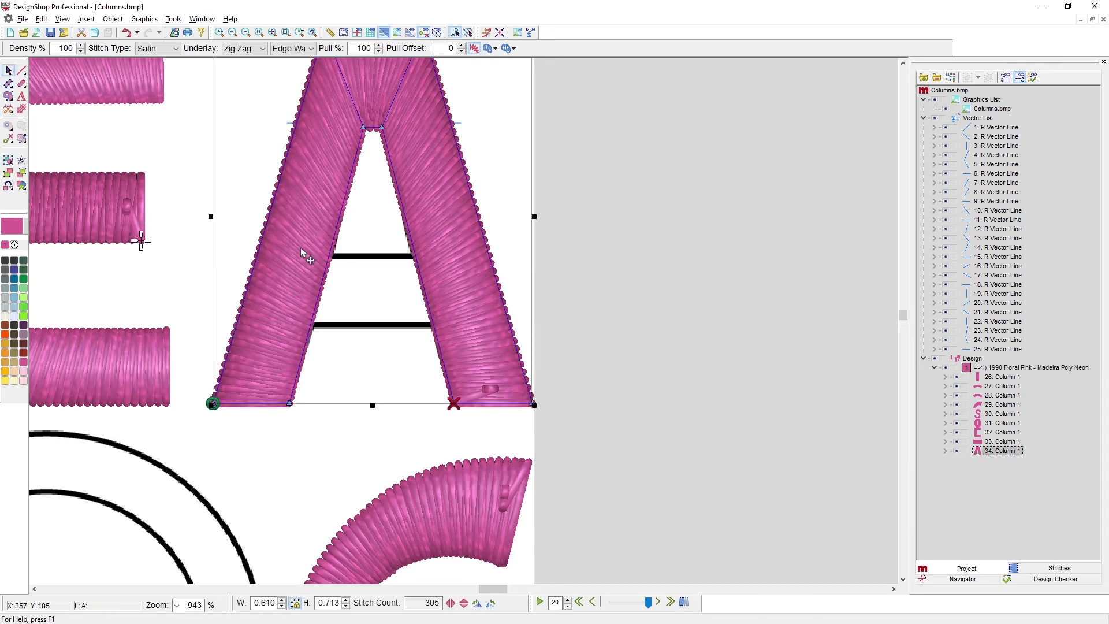
left_click_drag(302, 251, 639, 246)
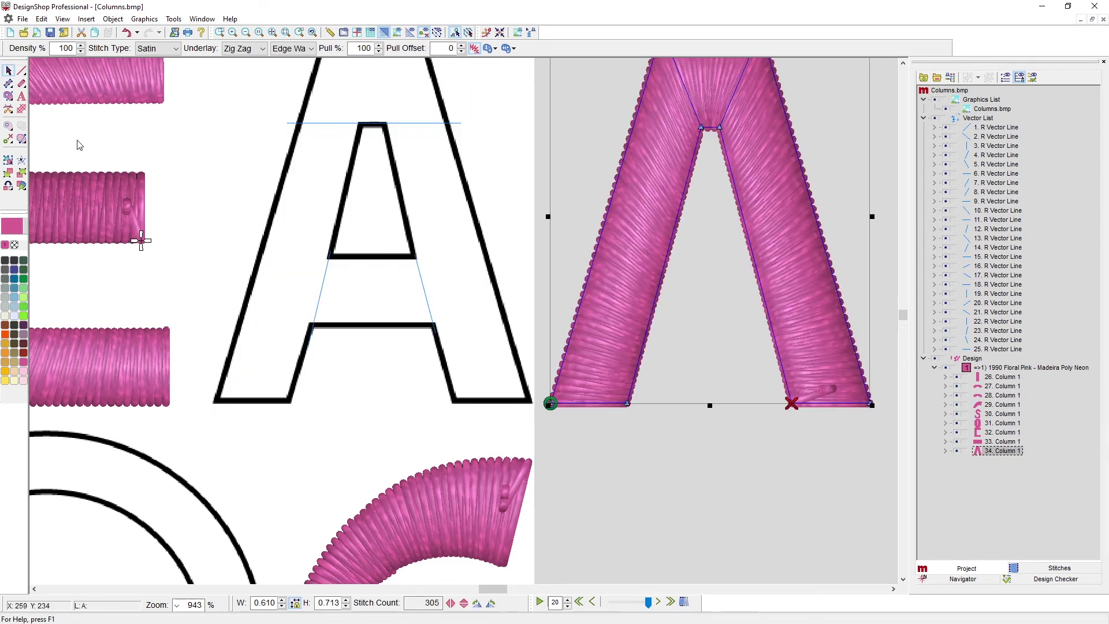
Digitize the A's left leg as a separate Column 1 element from the foot up to the horizontal guide line
left_click(8, 84)
scroll(226, 367, "up", 2)
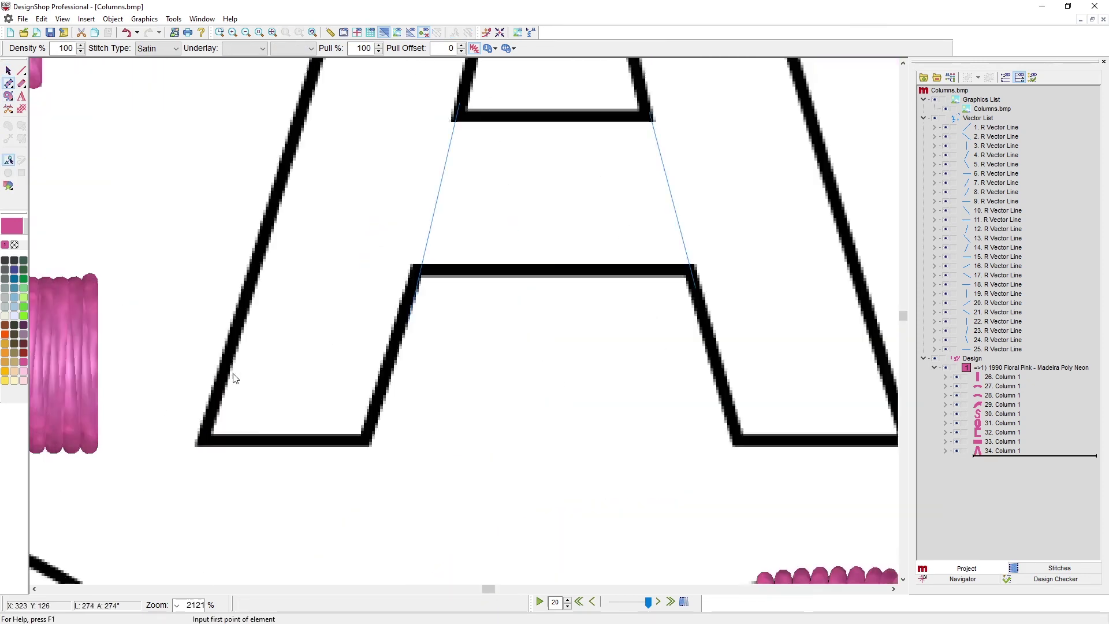
left_click(195, 445)
scroll(367, 384, "down", 1)
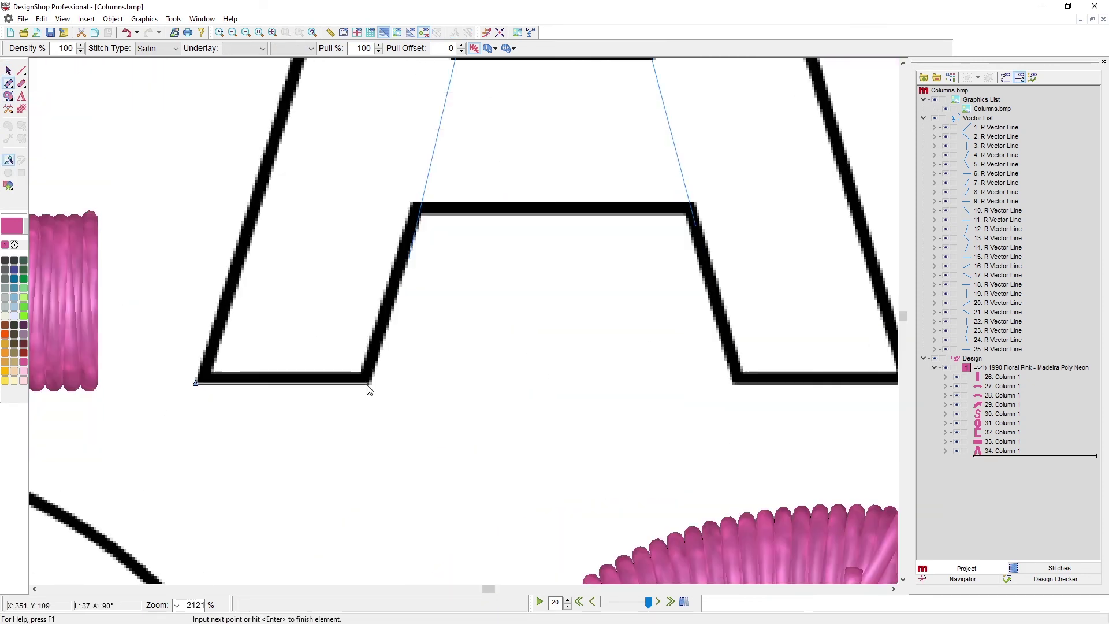
scroll(397, 408, "up", 10)
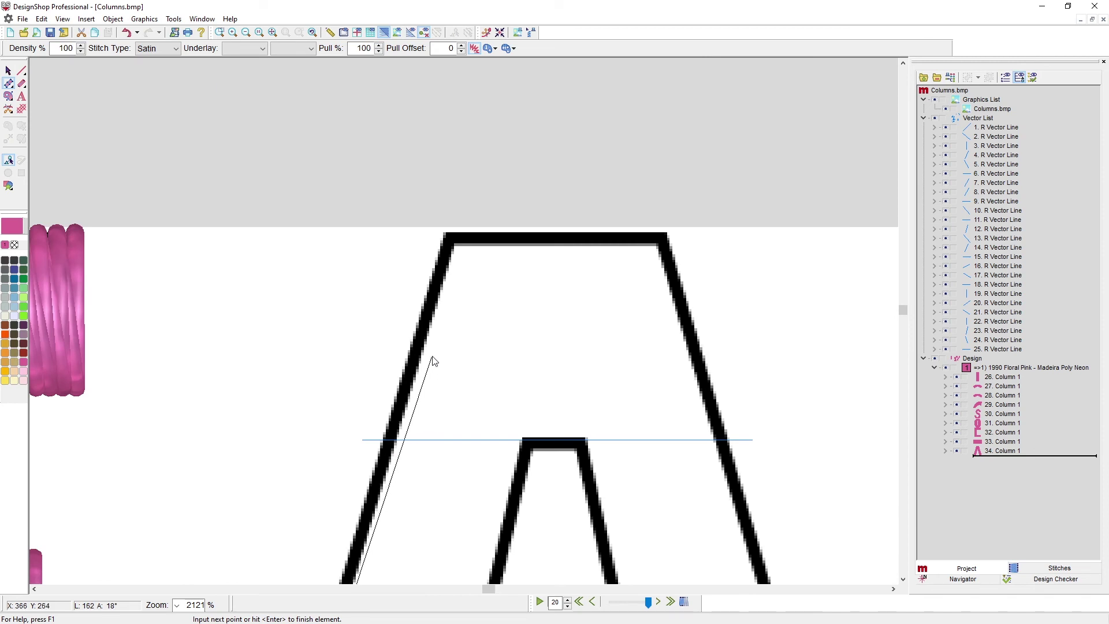
left_click(387, 438)
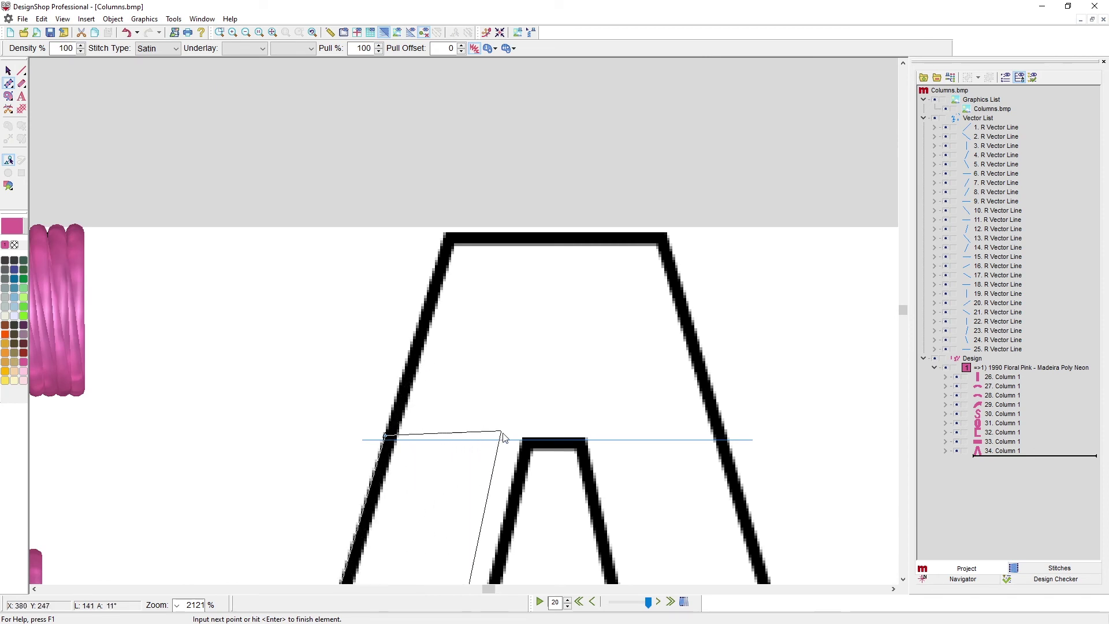
left_click(534, 436)
key("Return")
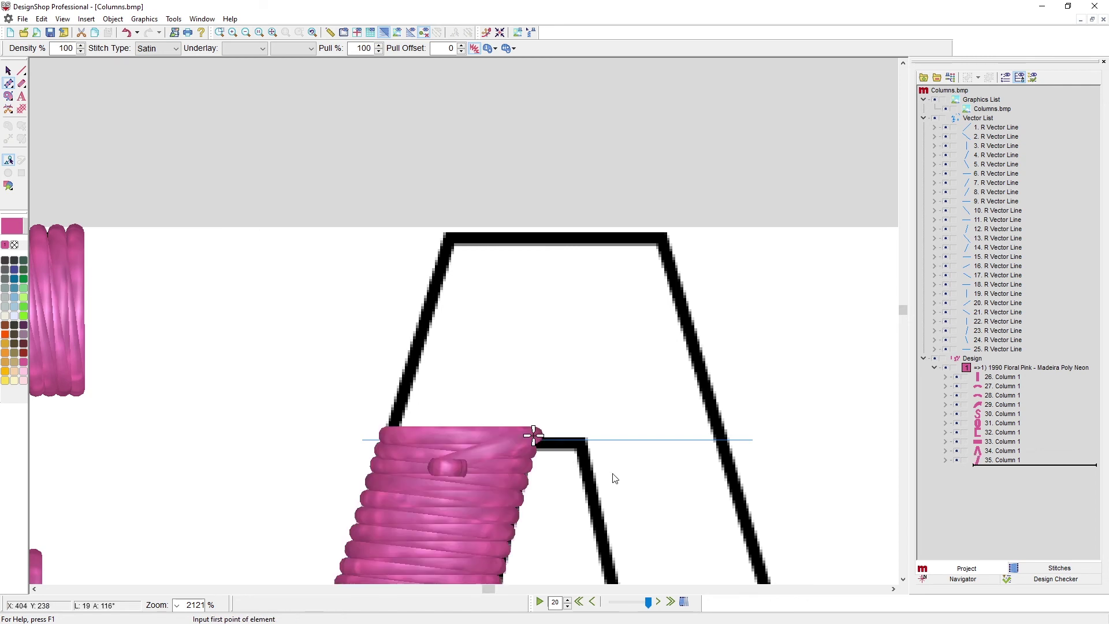
Add a normal walk stitch from the left leg's upper inner end to just inside the A's upper left corner
left_click(36, 72)
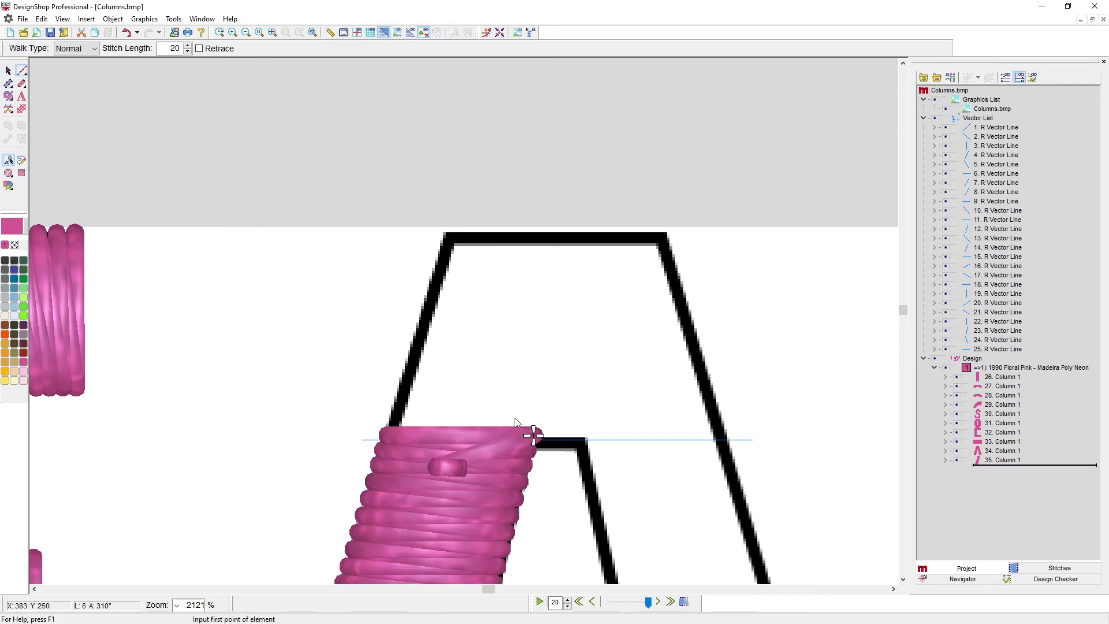
left_click(533, 434)
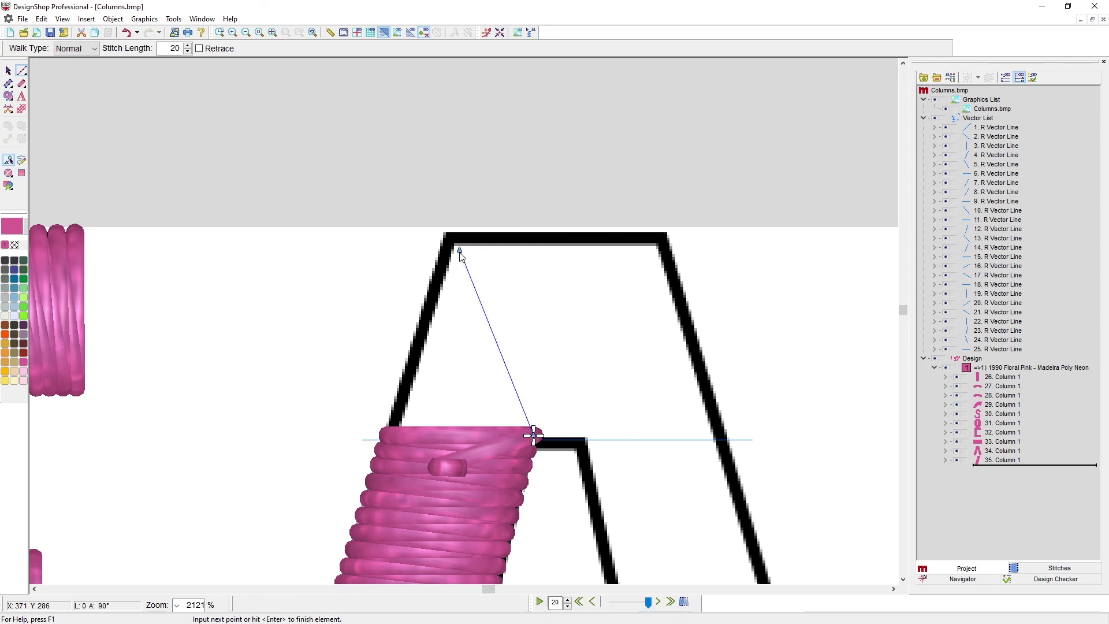
left_click(460, 252)
key("Return")
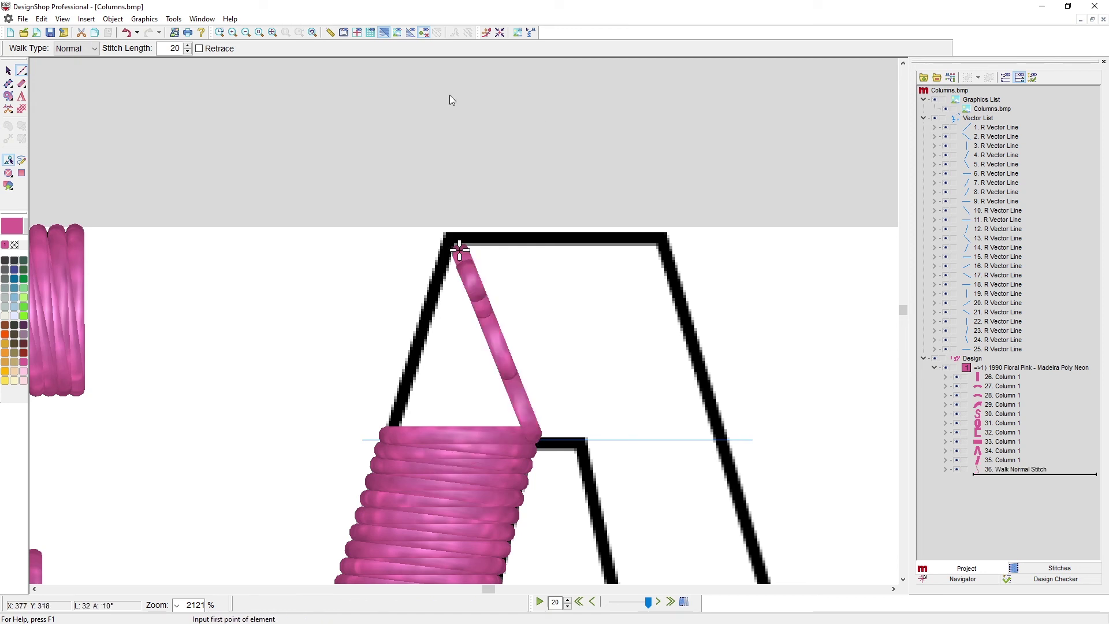
Digitize the A's top section as a Column 1 element from its top edge down to the horizontal guide line
left_click(8, 84)
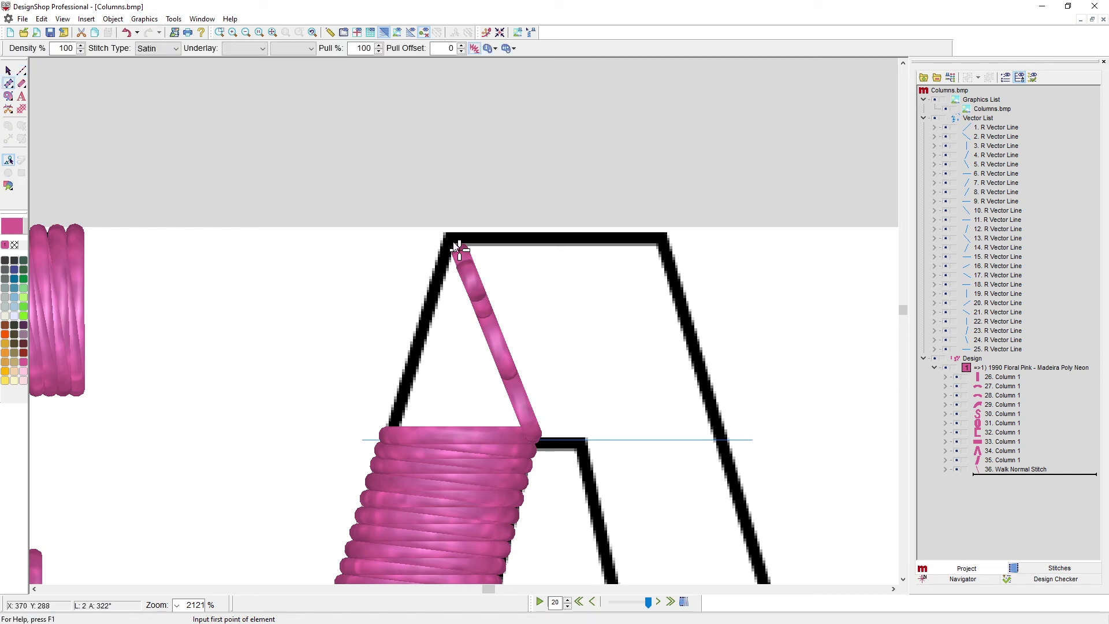
left_click(450, 233)
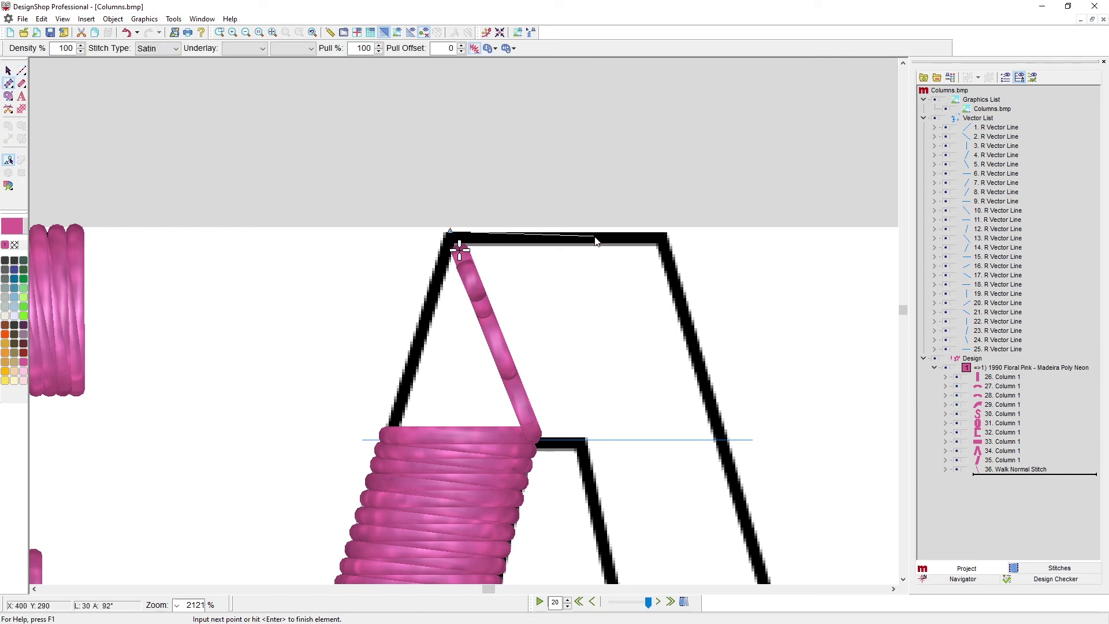
left_click(666, 243)
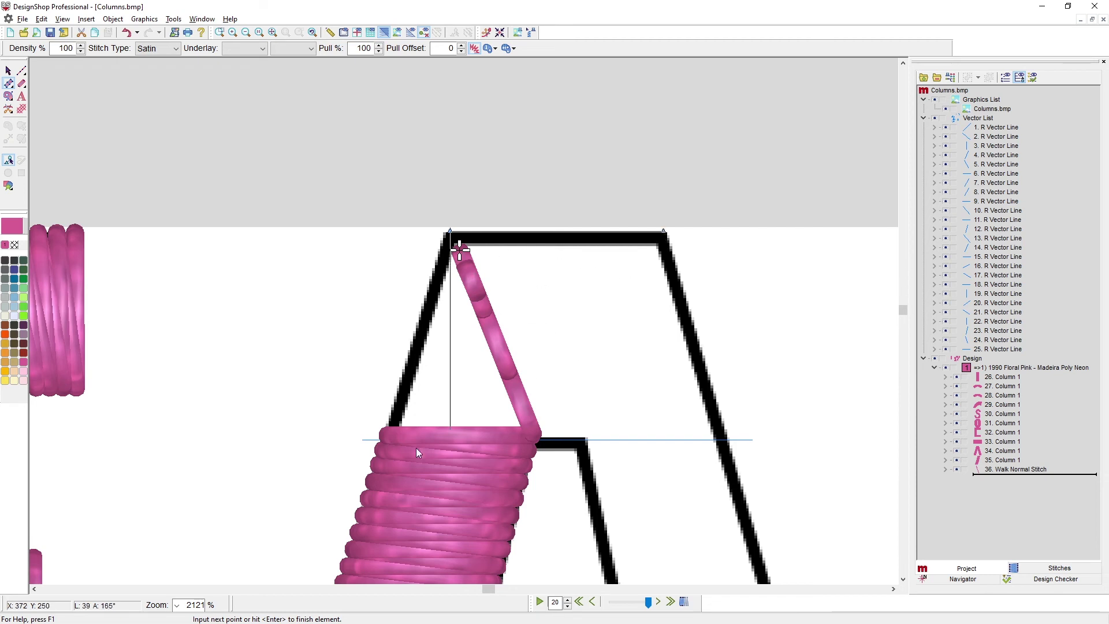
left_click(382, 440)
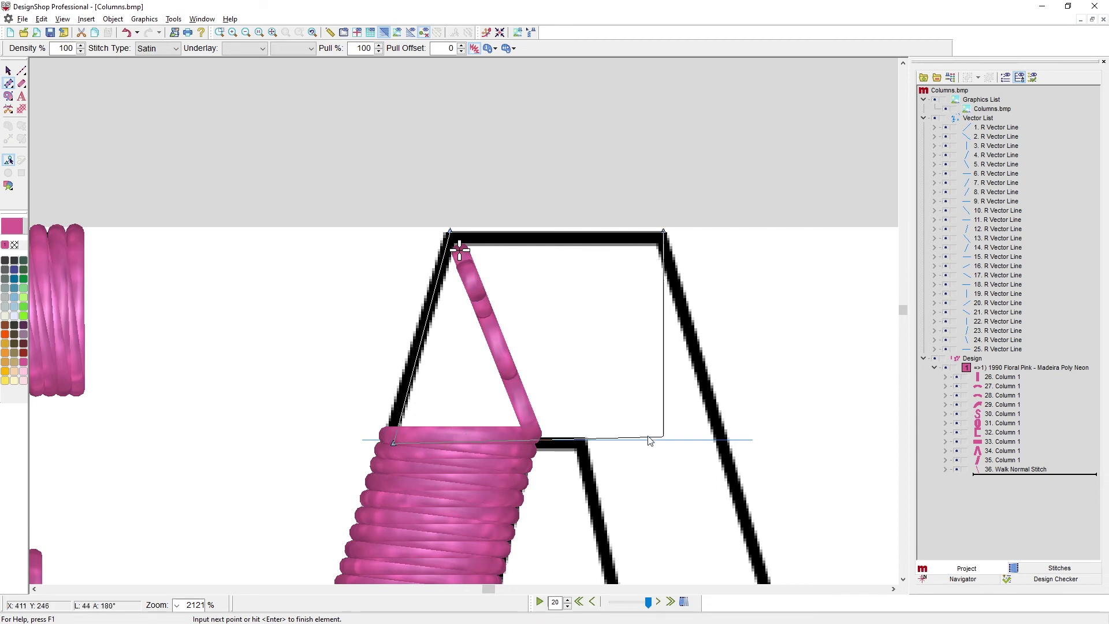
left_click(728, 443)
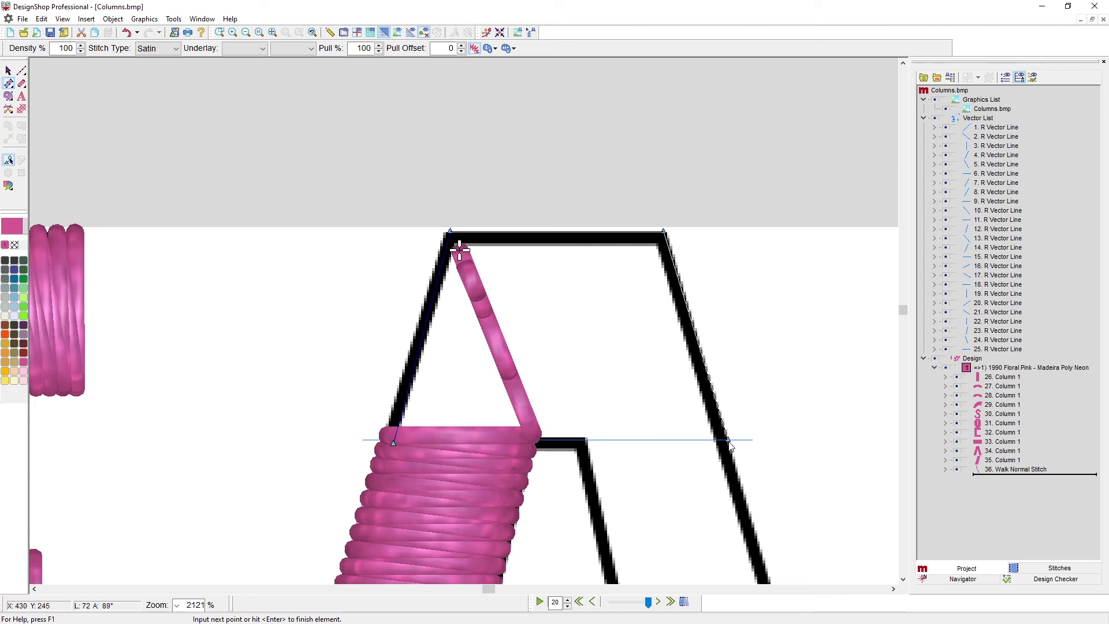
left_click(459, 249)
key("Return")
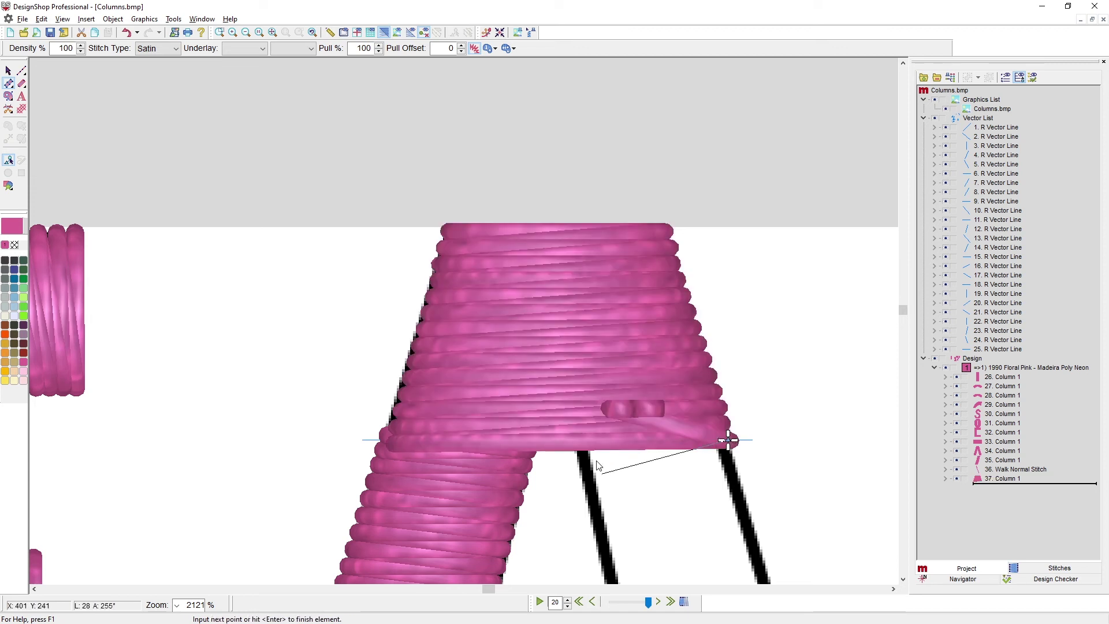
Digitize the A's right leg as a separate Column 1 element from the horizontal guide line down to the foot
scroll(586, 450, "down", 5)
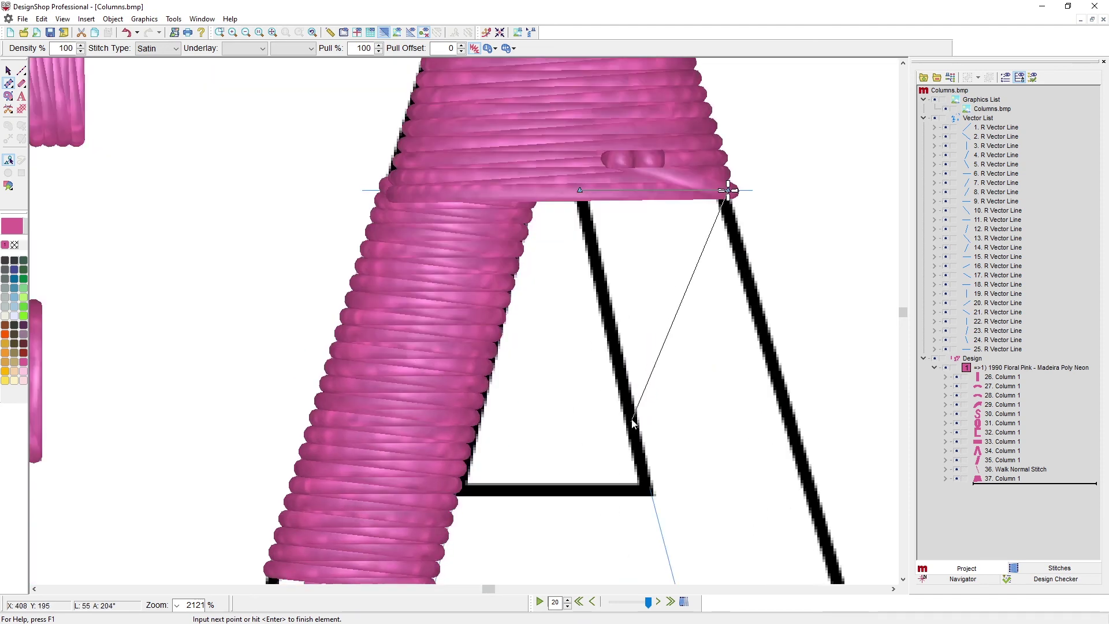
scroll(636, 419, "right", 5)
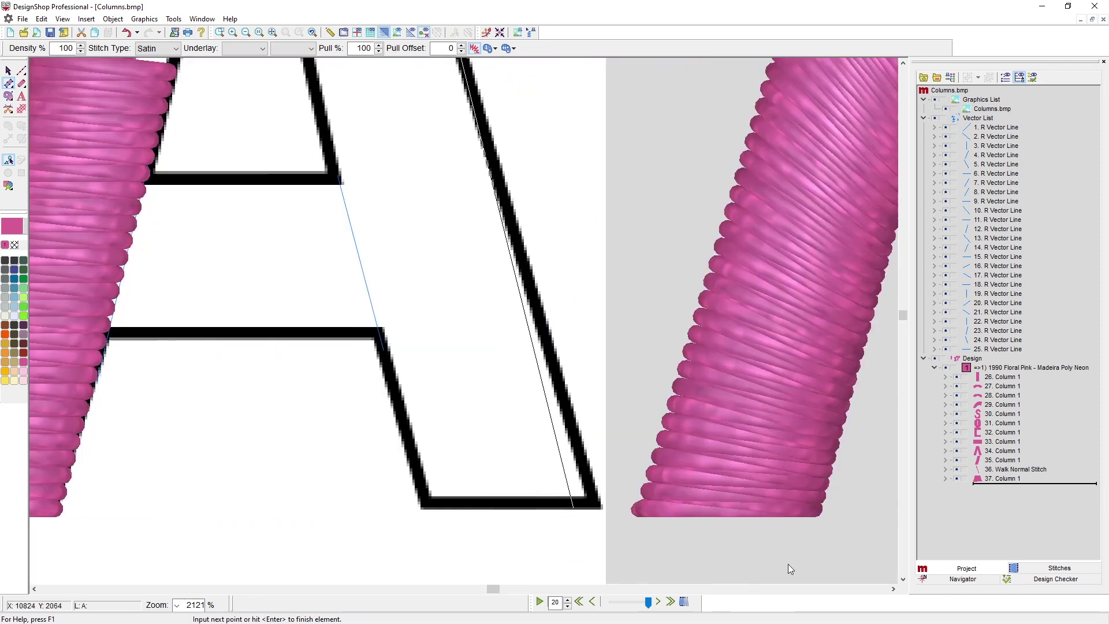
left_click(600, 505)
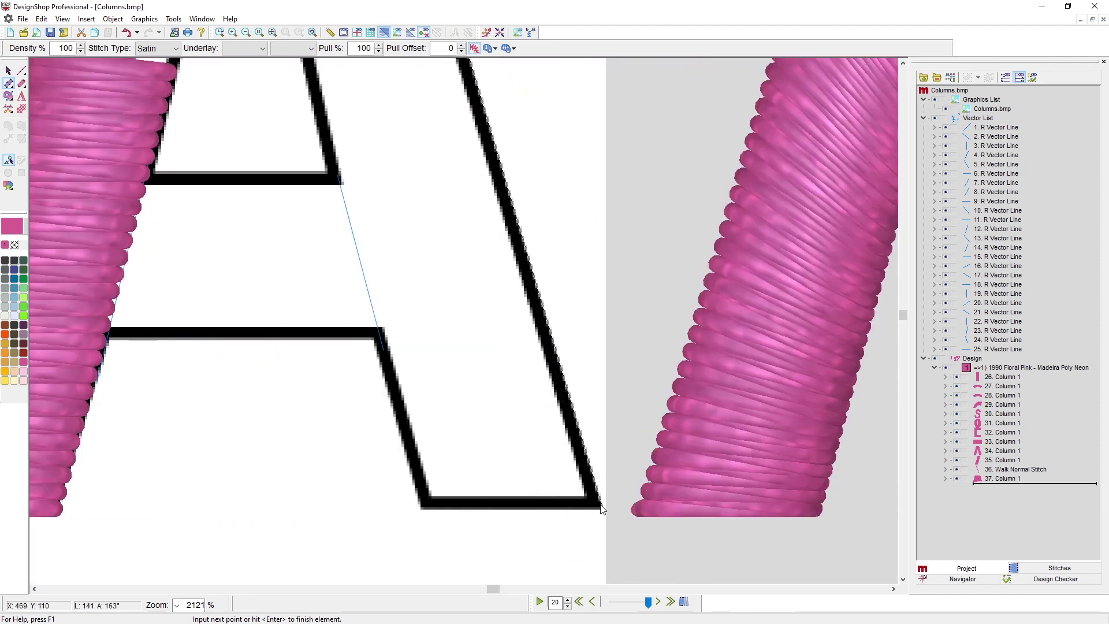
left_click(428, 506)
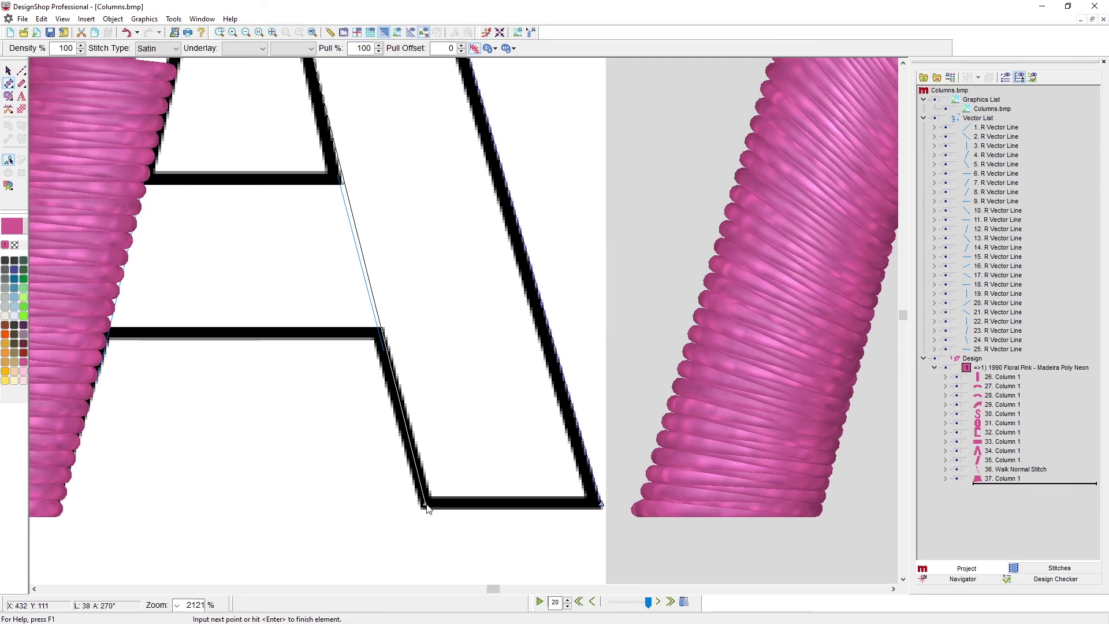
key("Return")
key("minus")
key("minus")
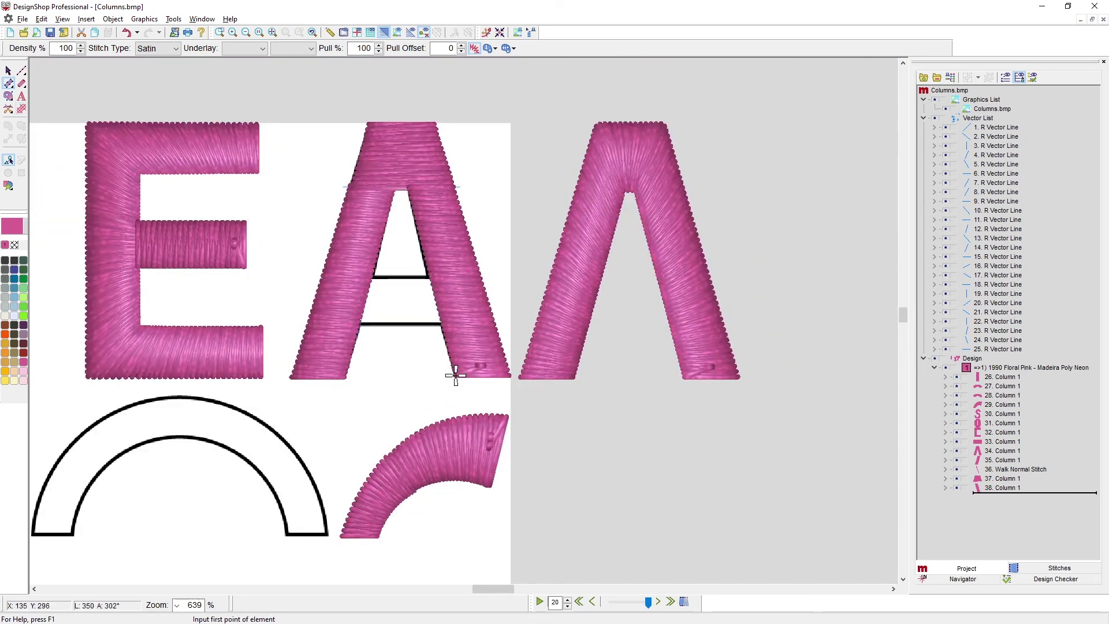
Select all the separate pieces of the A, including the left leg and walk stitch, and move them right of the first A copy
left_click(9, 71)
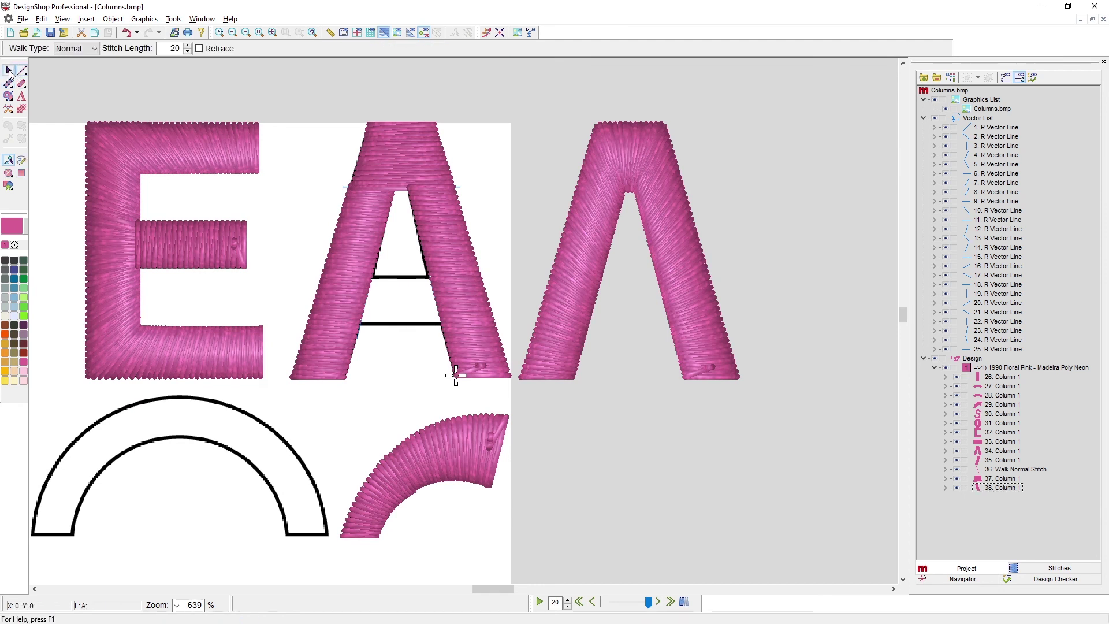
left_click_drag(297, 94, 530, 436)
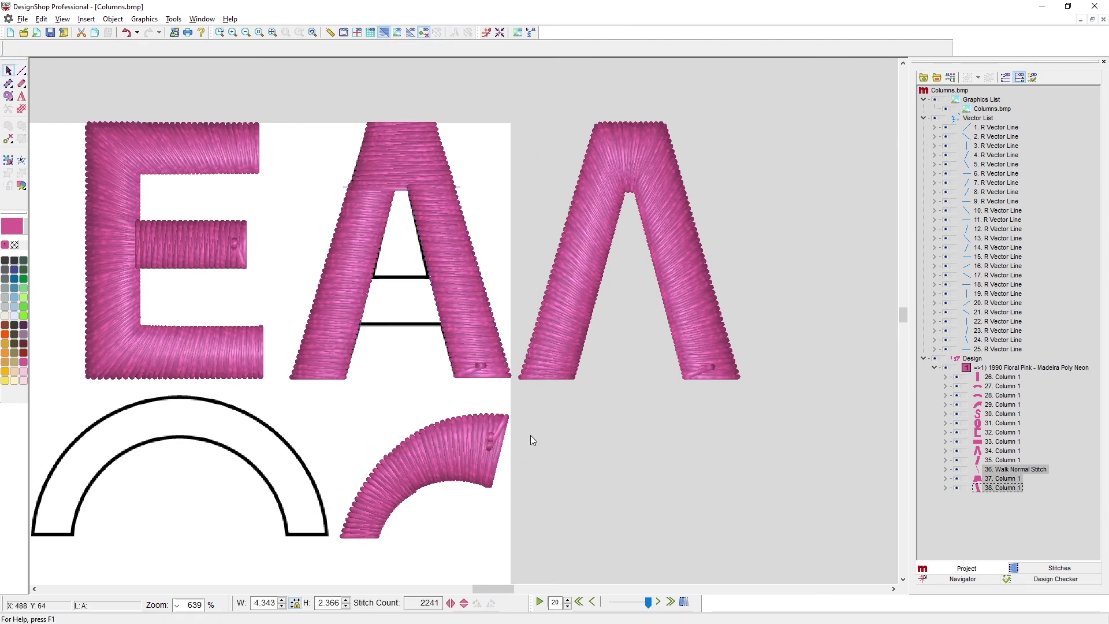
left_click(1002, 460, "shift")
left_click_drag(330, 353, 803, 379)
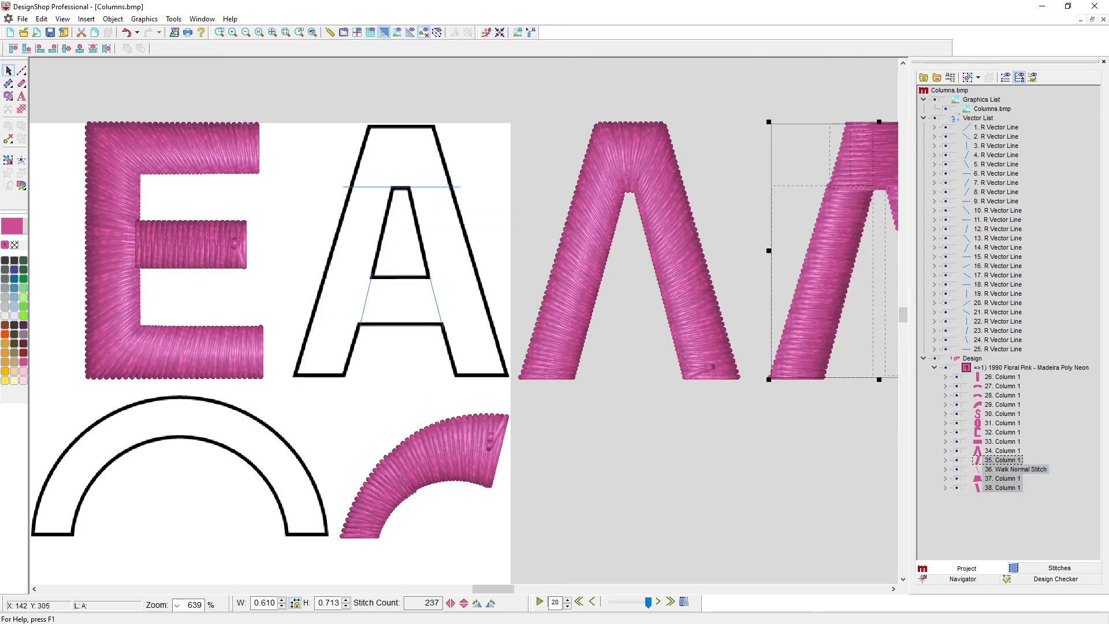
Digitize the A's left leg as a Column 1 element from the foot past the horizontal guide line up to the letter's top edge
left_click(9, 83)
scroll(320, 358, "up", 2)
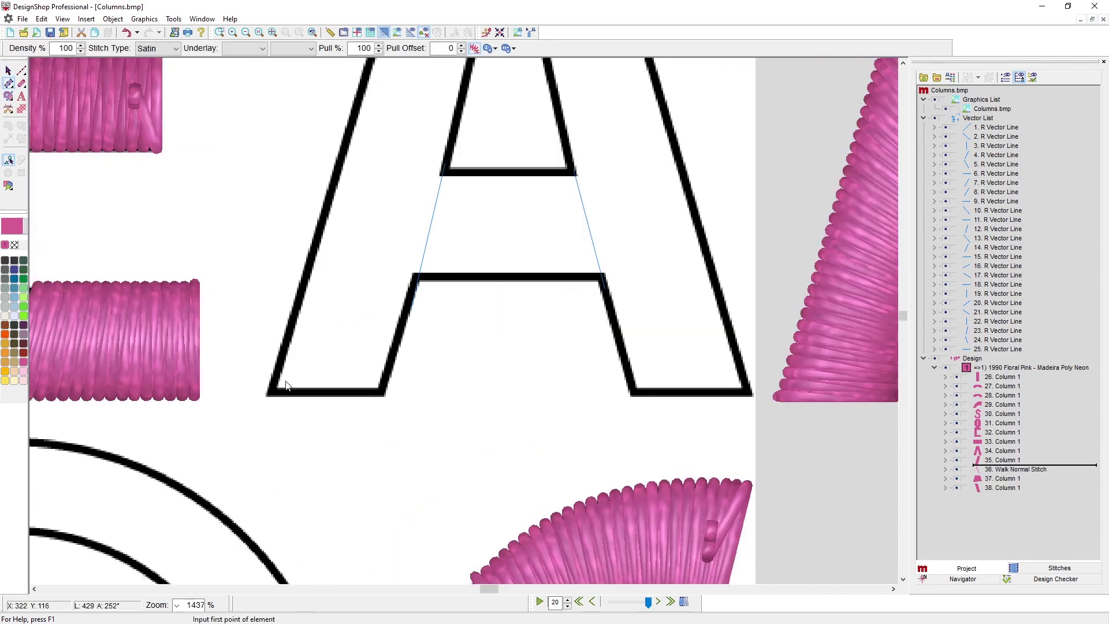
left_click(269, 395)
scroll(416, 503, "up", 3)
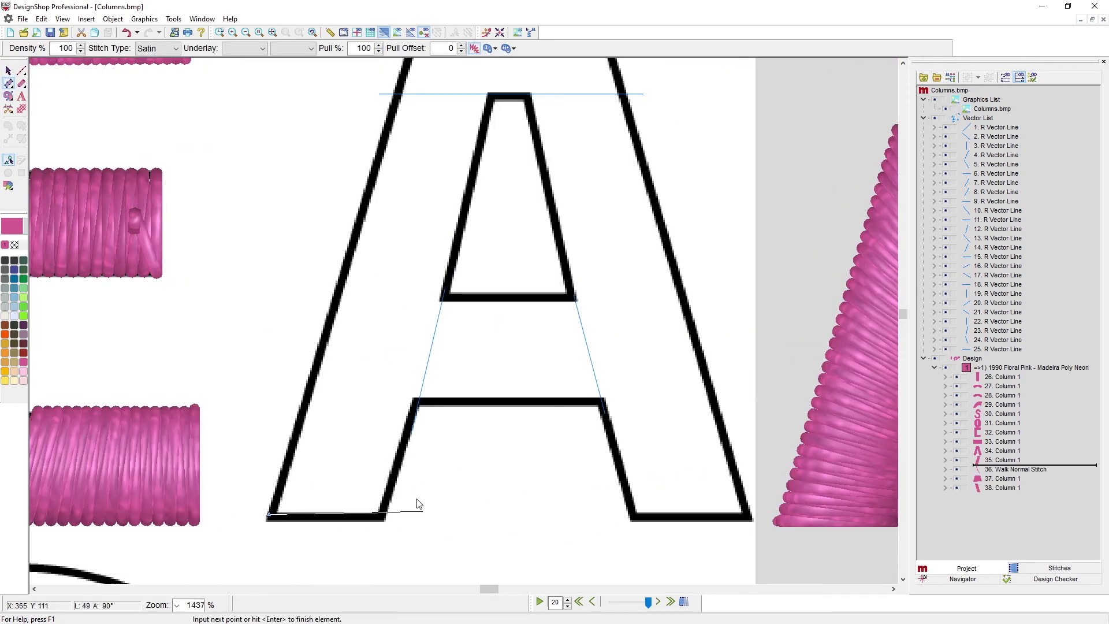
scroll(393, 453, "up", 4)
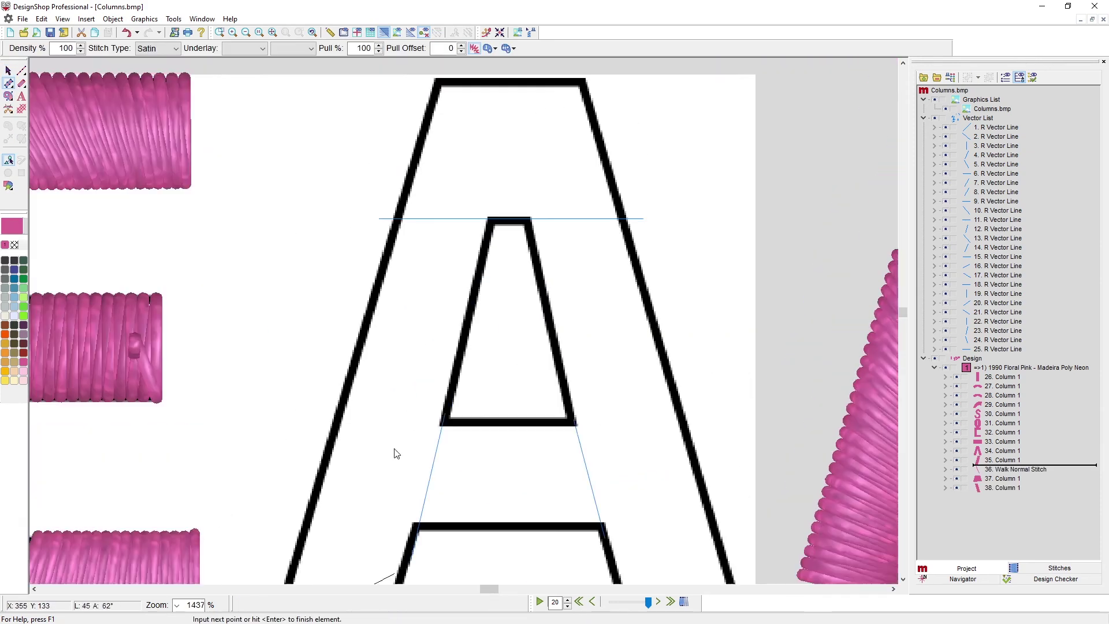
left_click(399, 282)
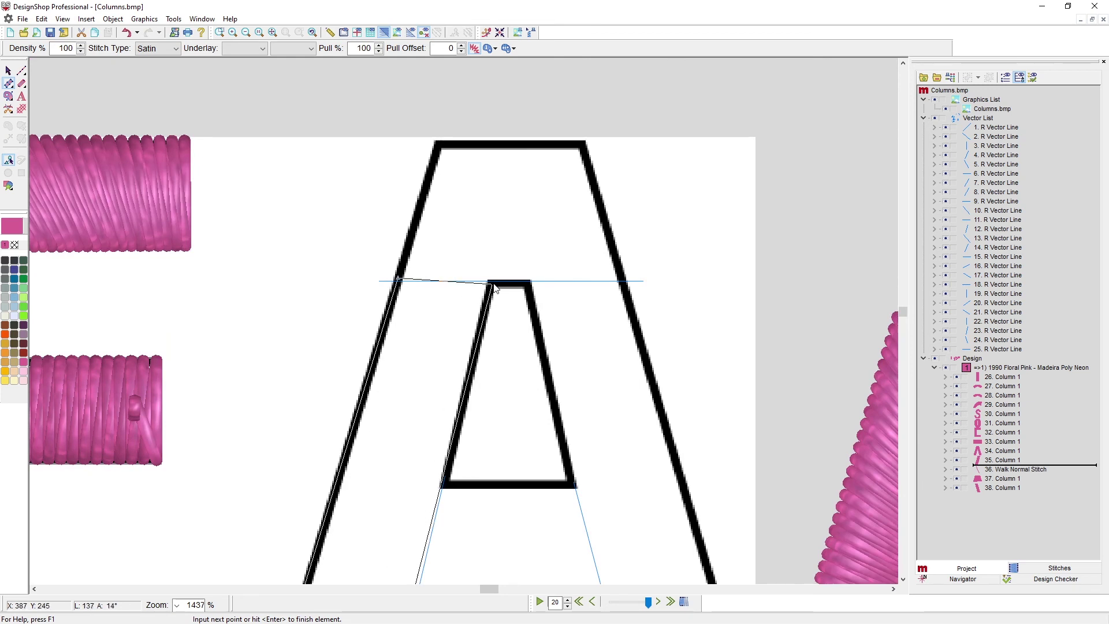
left_click(497, 282)
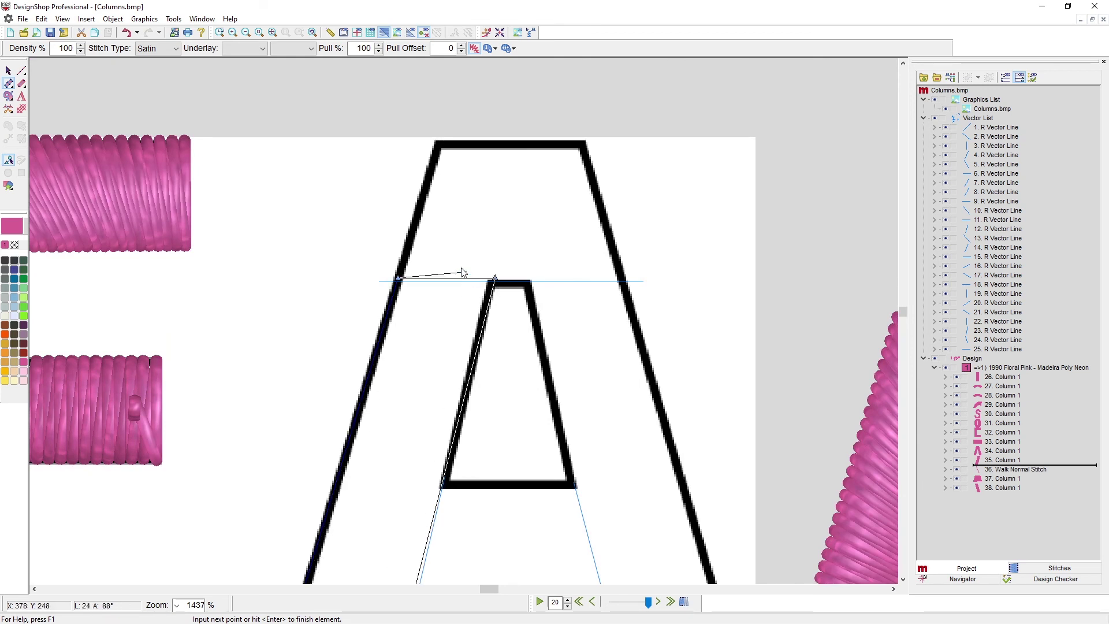
left_click(438, 148)
left_click(542, 150)
key("Return")
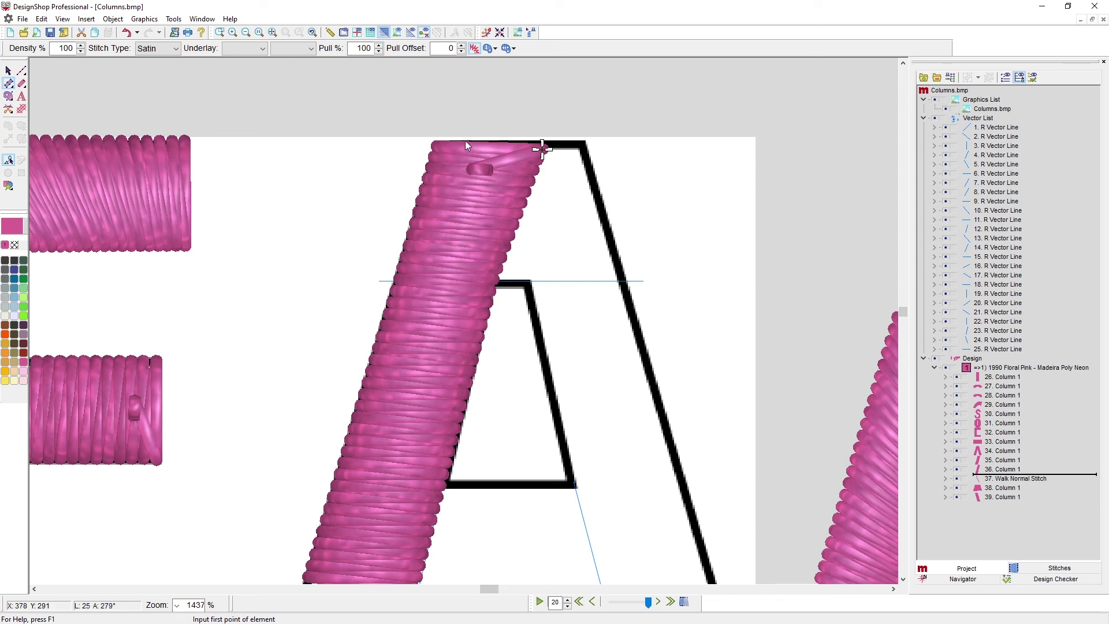
Digitize the A's right side as a Column 1 element from the top edge, overlapping the left column, down to the right foot
left_click(483, 145)
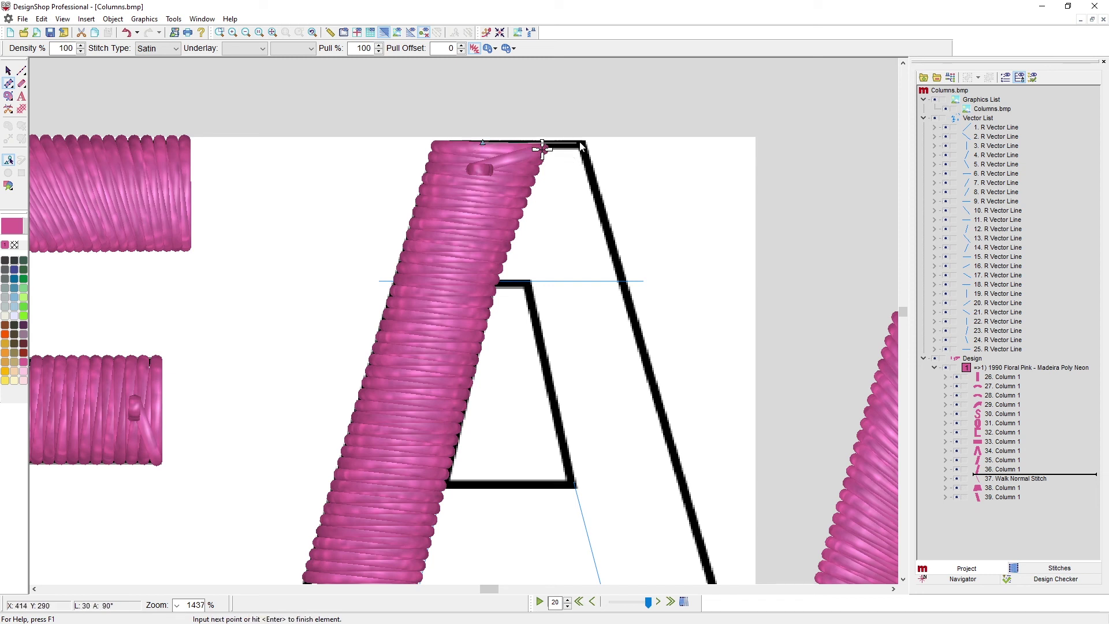
left_click(486, 279)
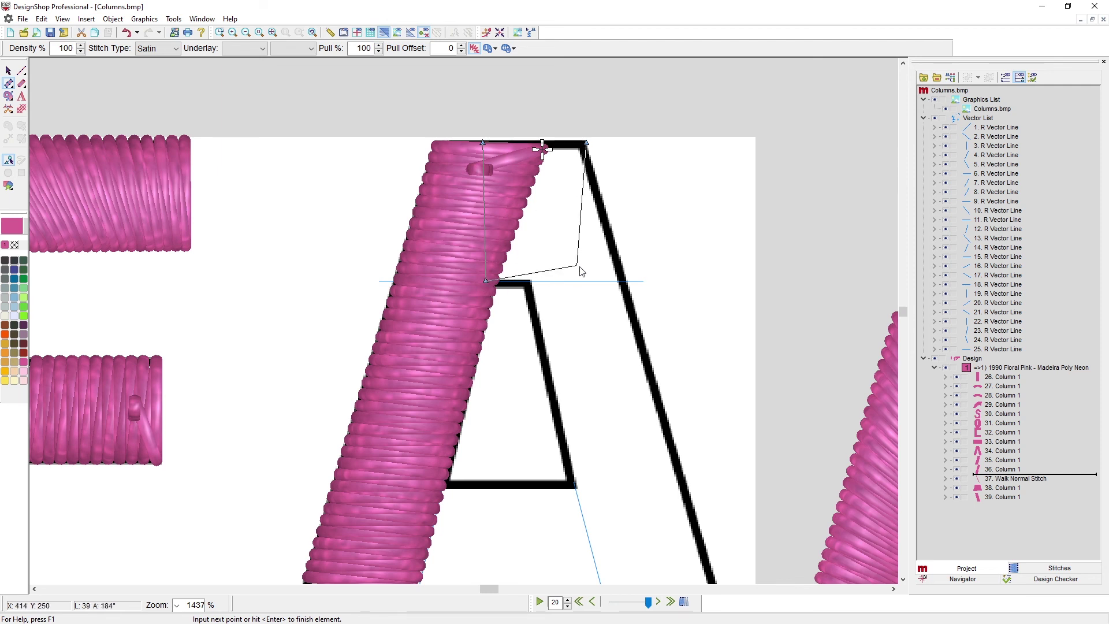
left_click(624, 281)
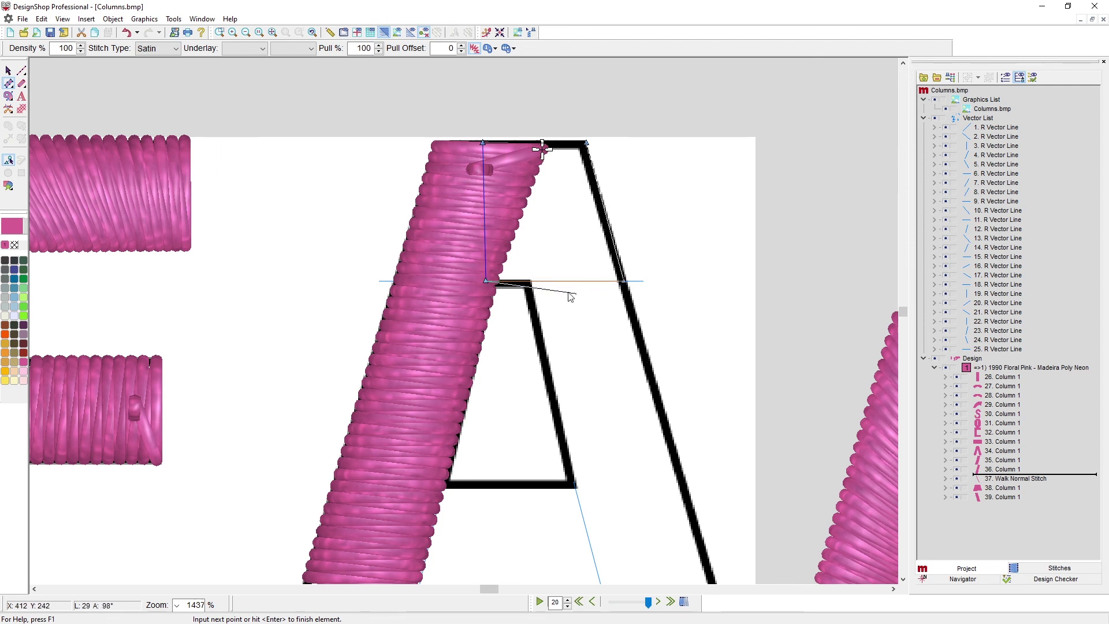
left_click(523, 288)
scroll(623, 358, "down", 3)
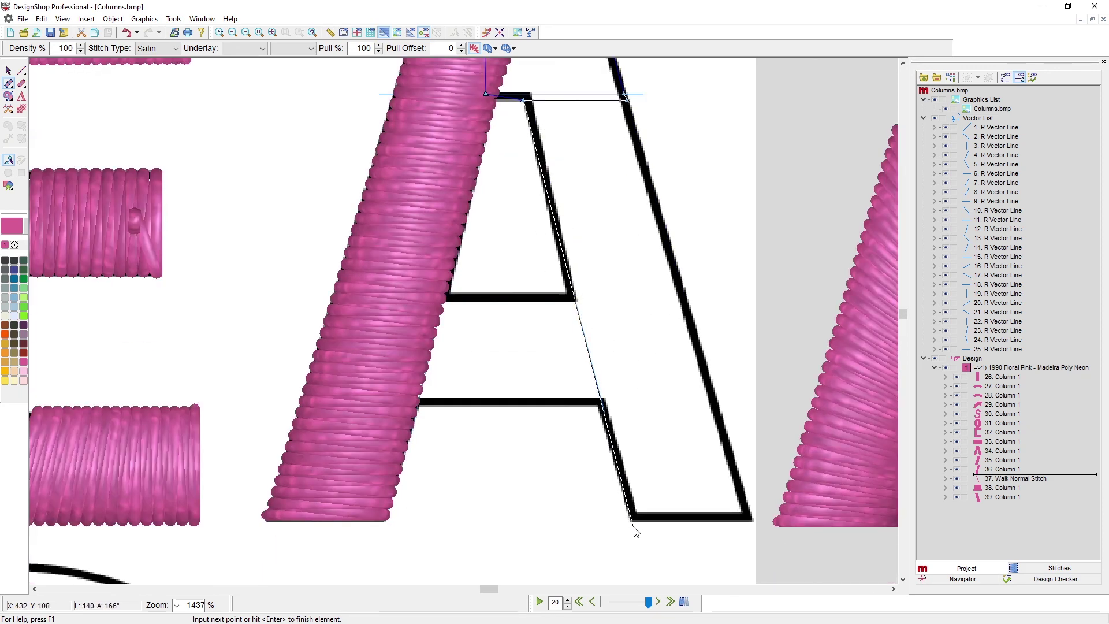
left_click(634, 521)
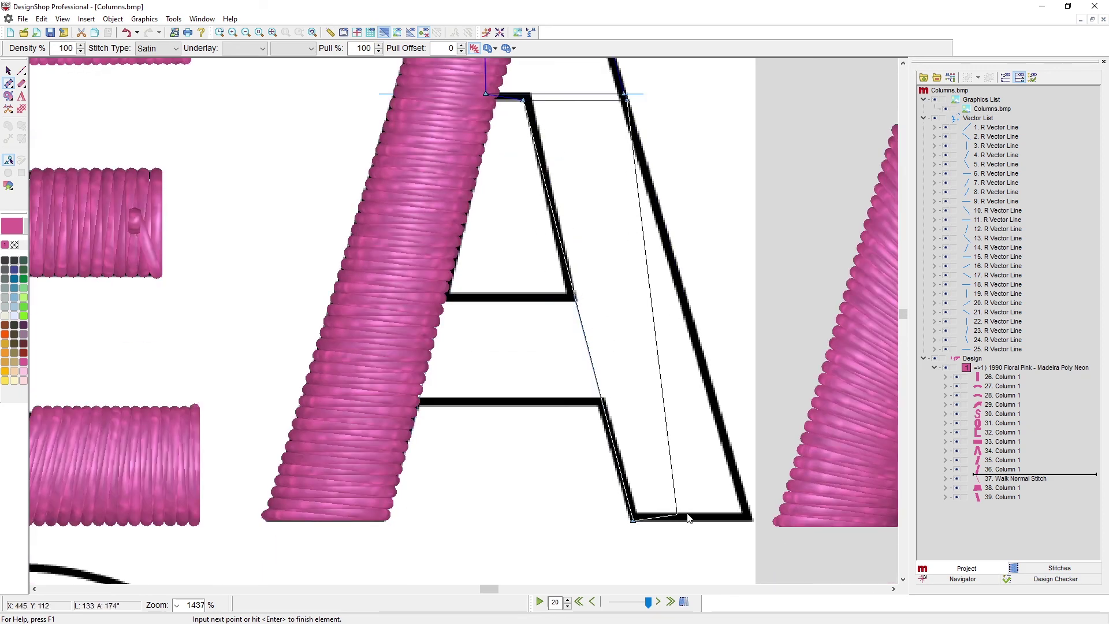
left_click(752, 520)
key("Return")
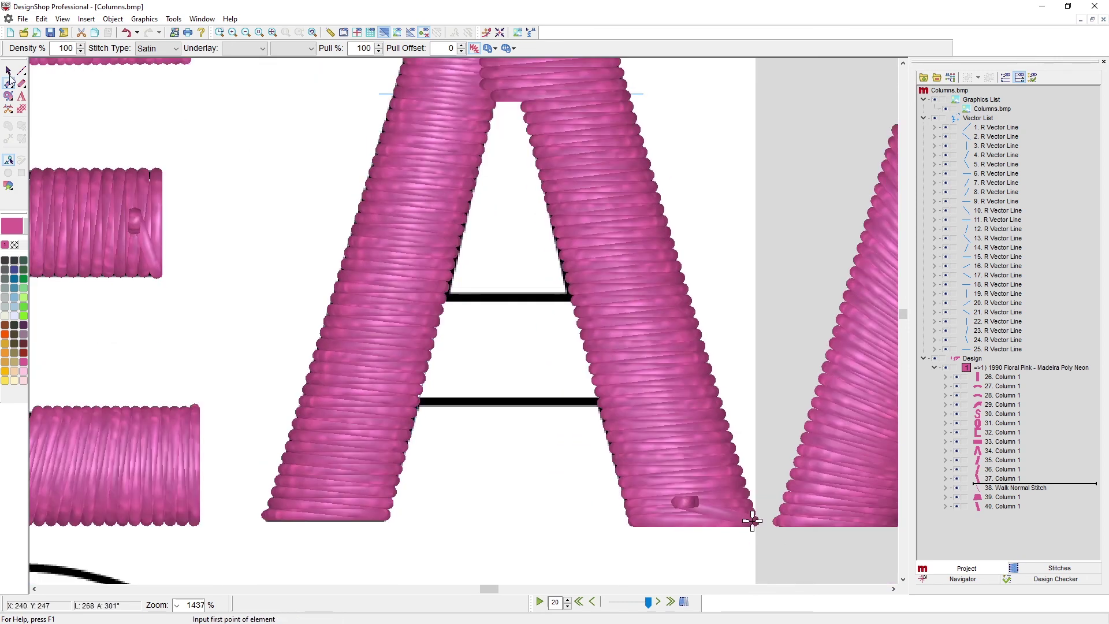
Bulge the right leg's inner edge into the crossbar using added points and move its exit point to the crossbar's lower corner
left_click(8, 71)
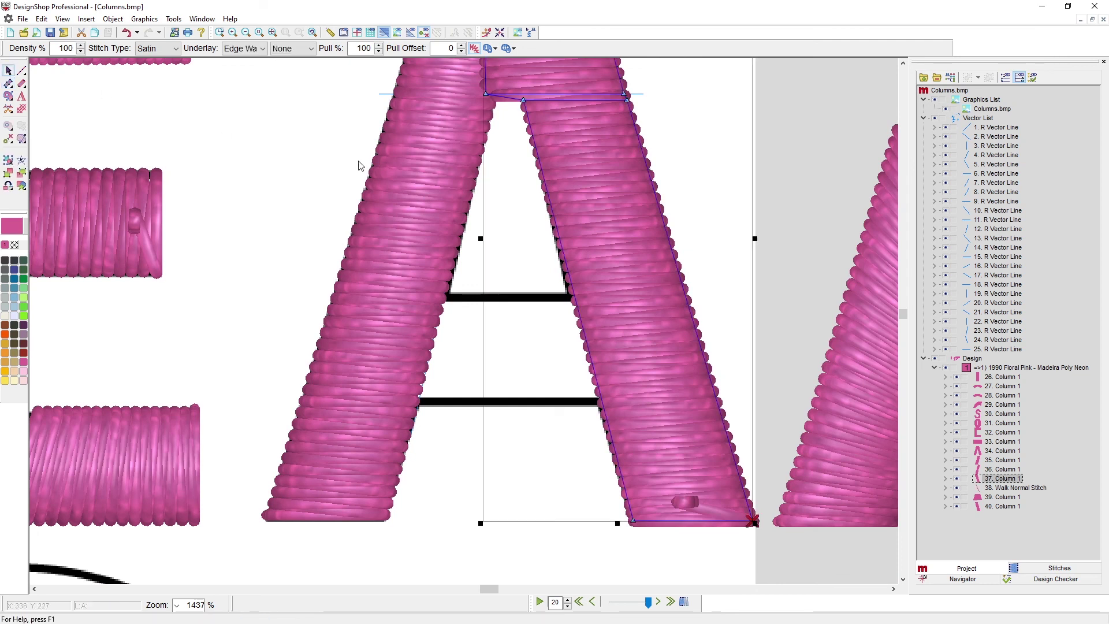
left_click(602, 402)
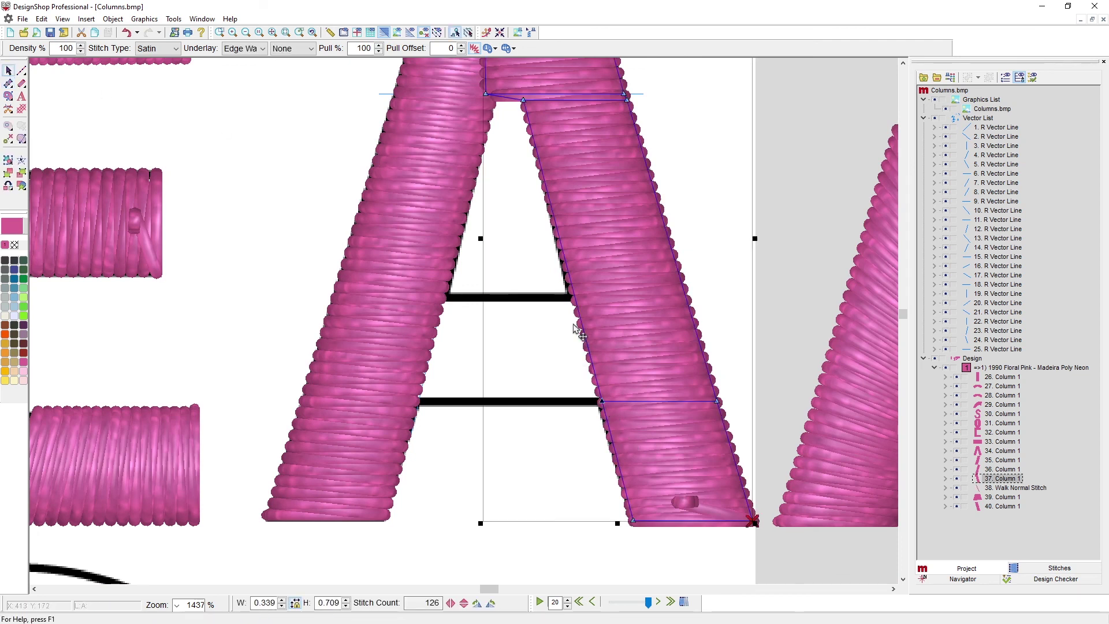
left_click(574, 295)
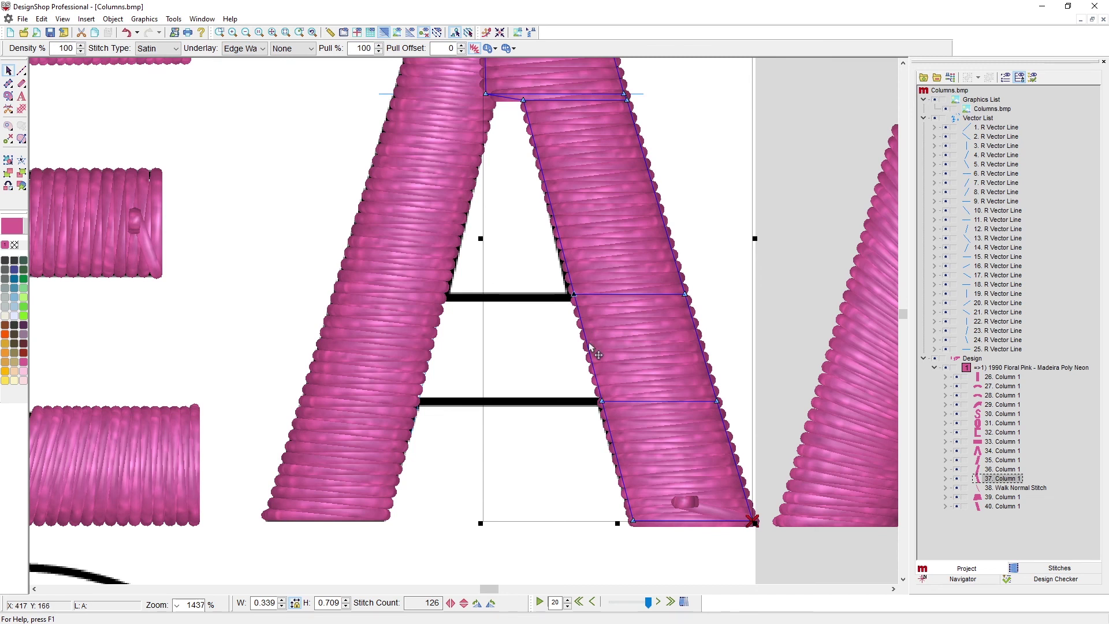
left_click(588, 346)
left_click_drag(588, 347, 578, 346)
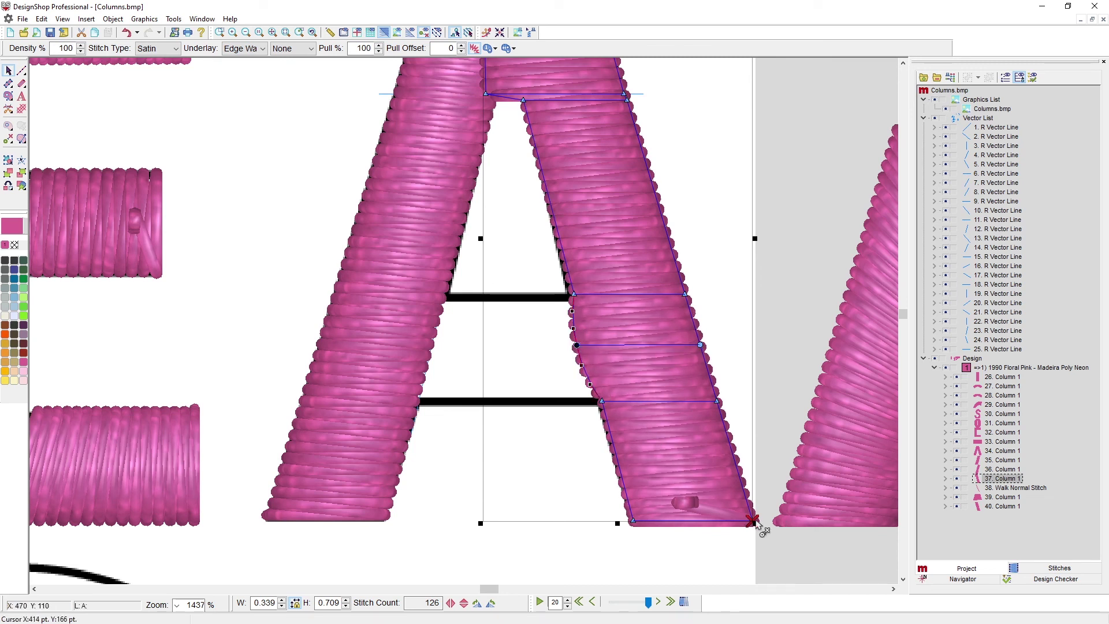
left_click(601, 401)
left_click(602, 401)
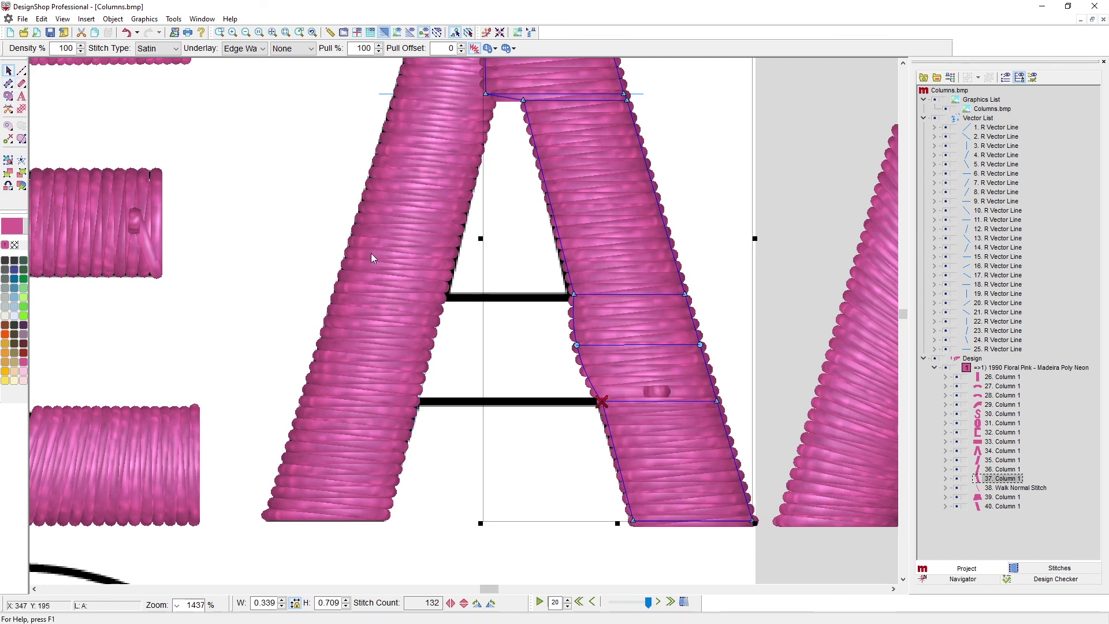
Add points to the left leg's inner edge at both crossbar corners and between them, and bulge that edge into the crossbar
left_click(439, 298)
left_click(442, 296)
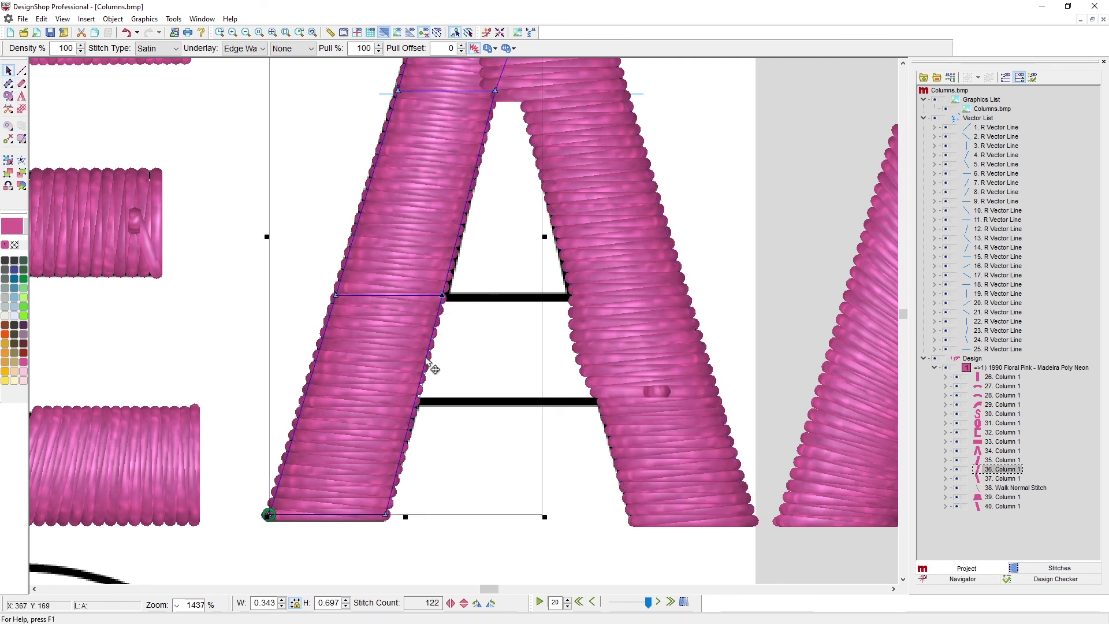
left_click(416, 404)
left_click(427, 359)
left_click_drag(427, 359, 439, 354)
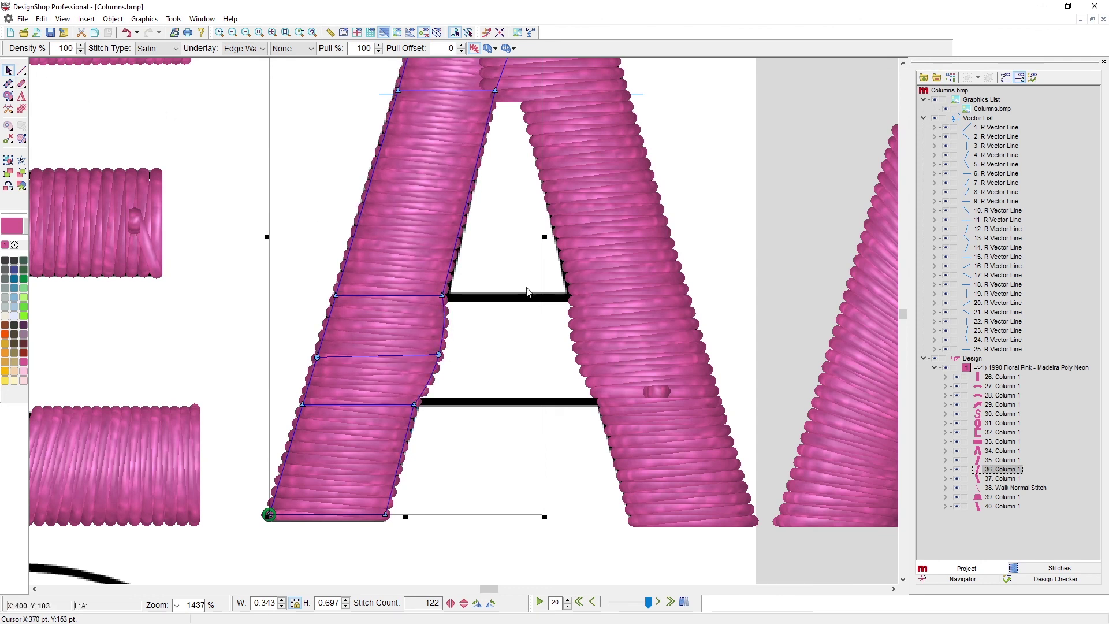
Digitize the A's crossbar as a Column 1 element placed after the right leg, running from the right leg to the left leg
left_click(644, 230)
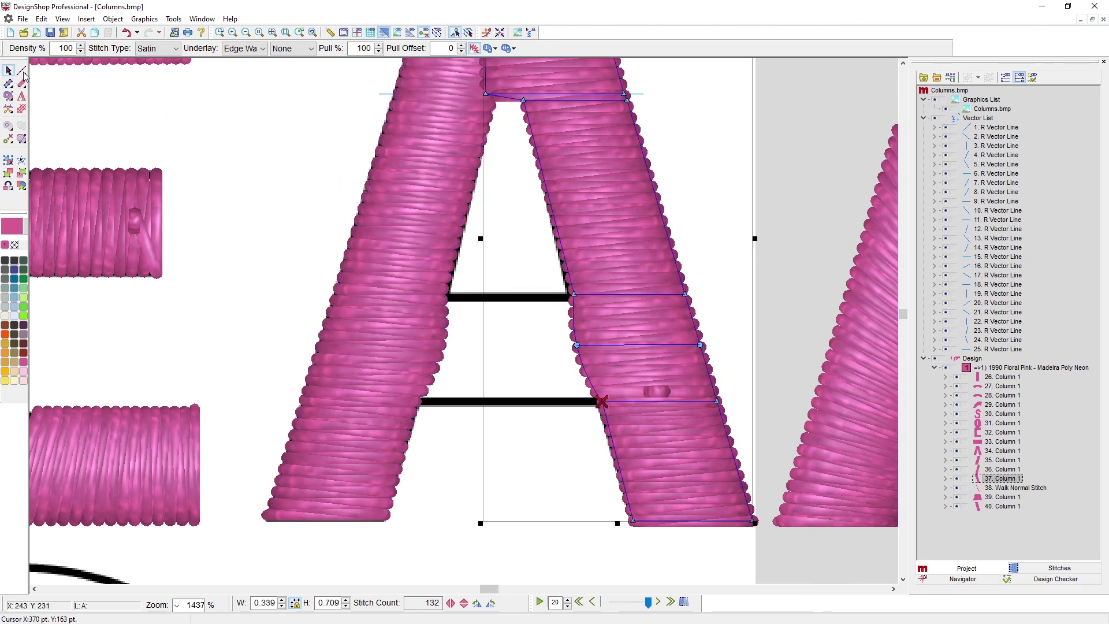
left_click(9, 85)
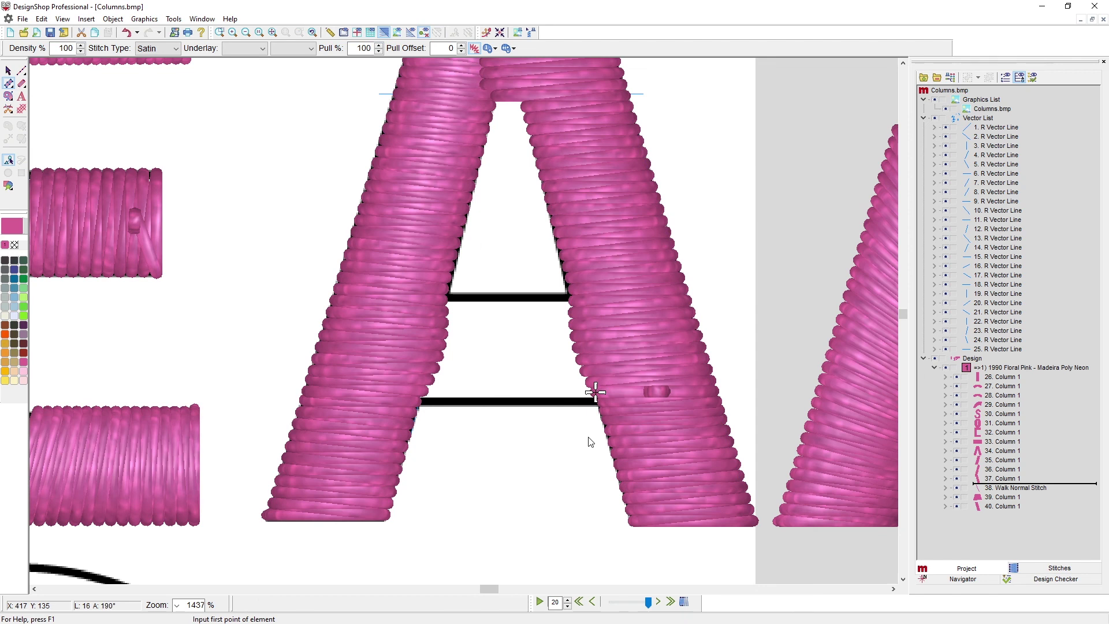
left_click(595, 393)
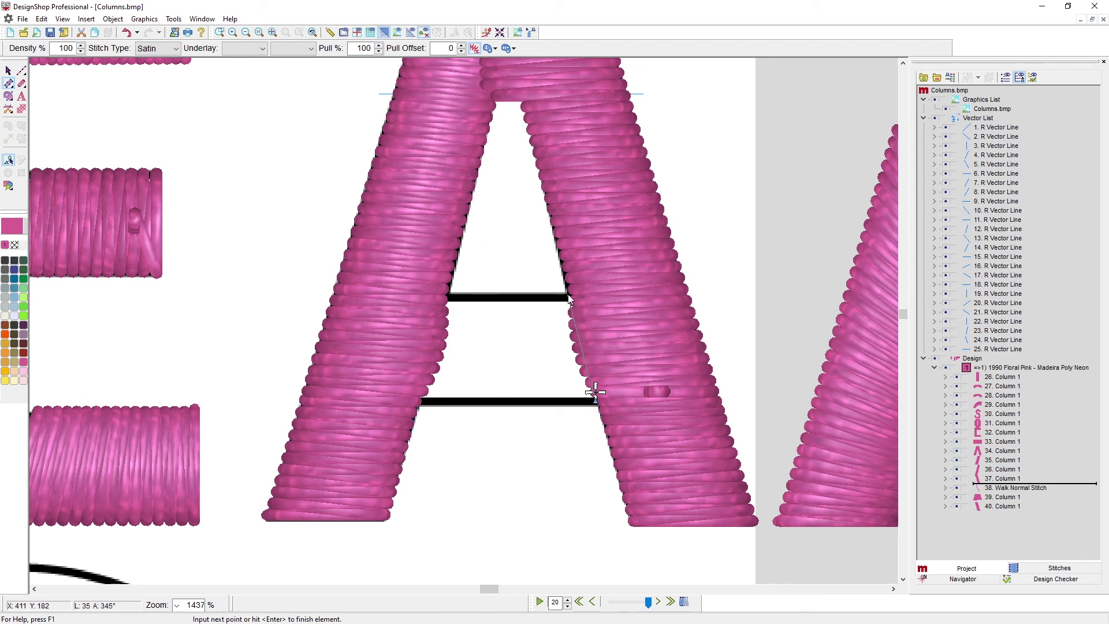
left_click(420, 400)
left_click(567, 293)
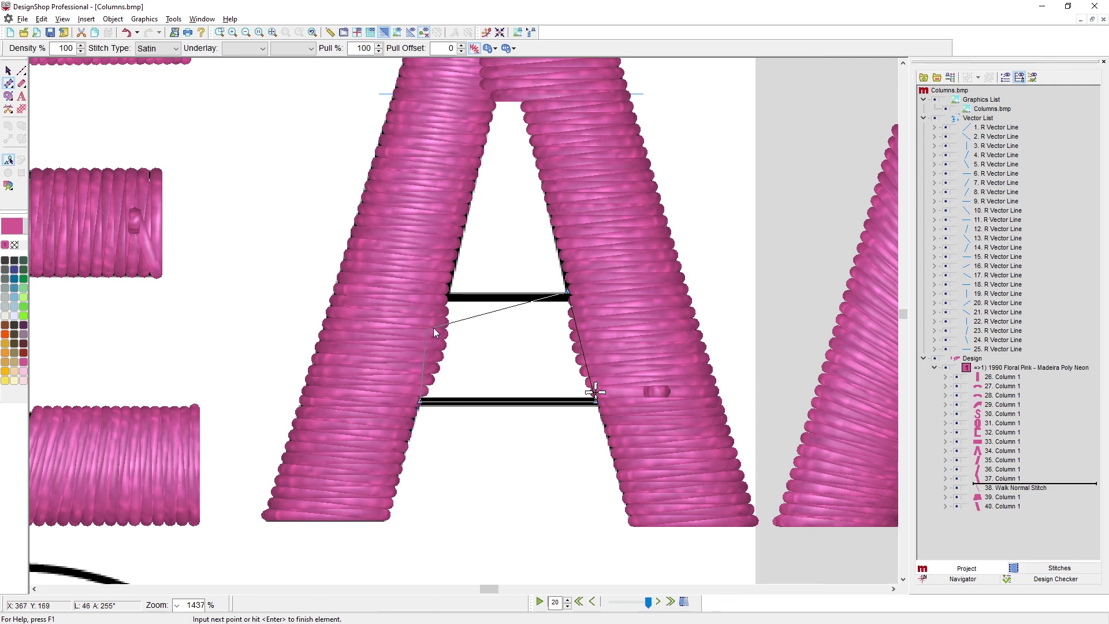
left_click(445, 293)
key("Return")
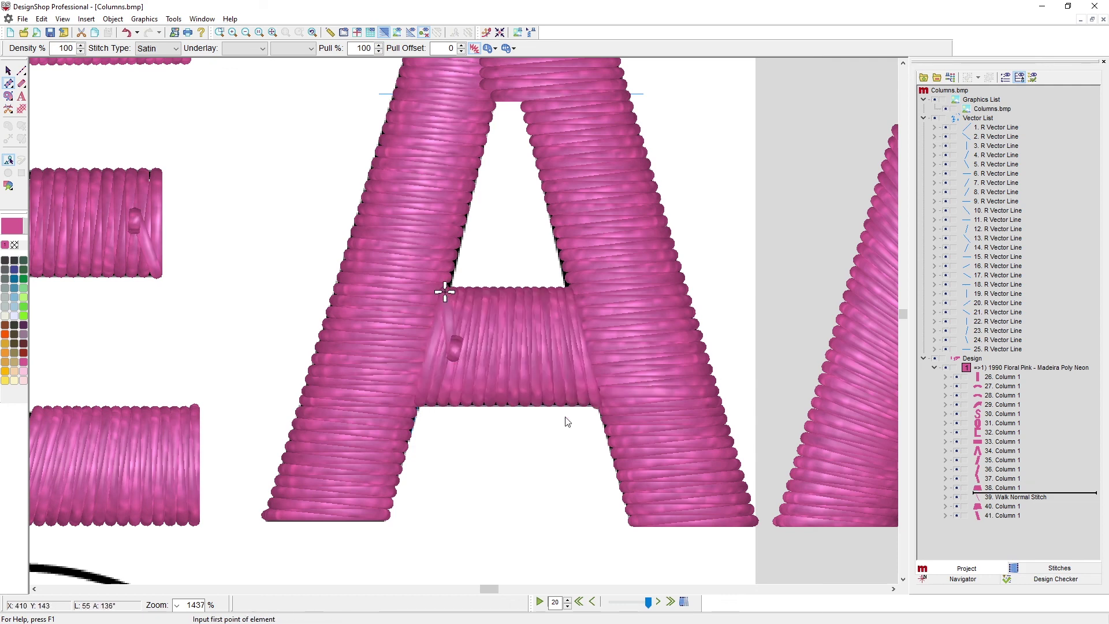
scroll(565, 421, "down", 3)
scroll(535, 376, "right", 3)
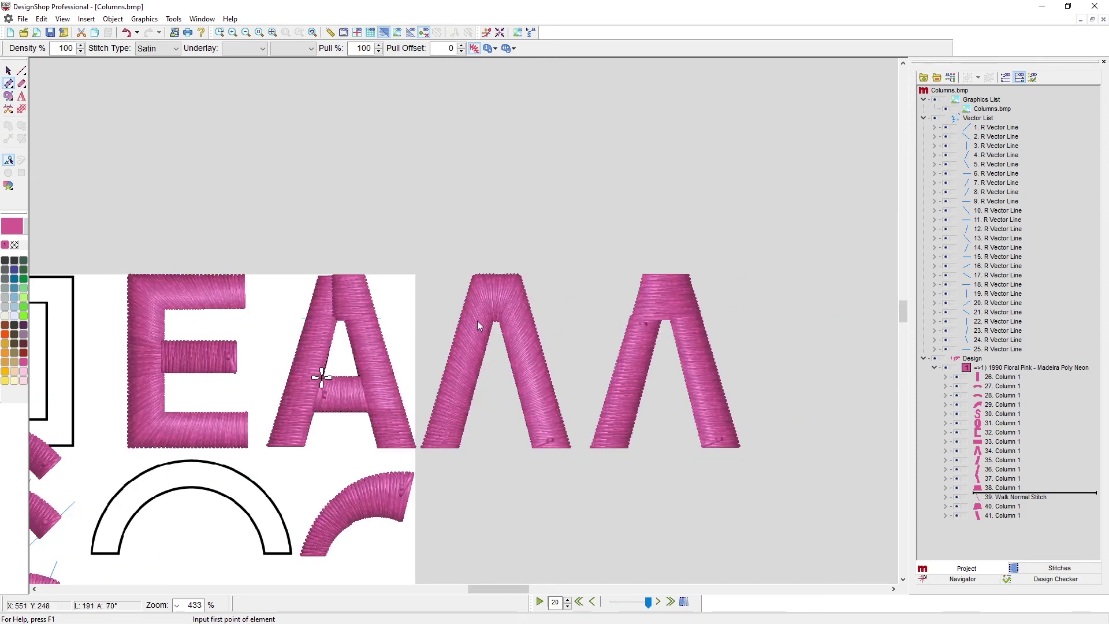
scroll(335, 428, "down", 2)
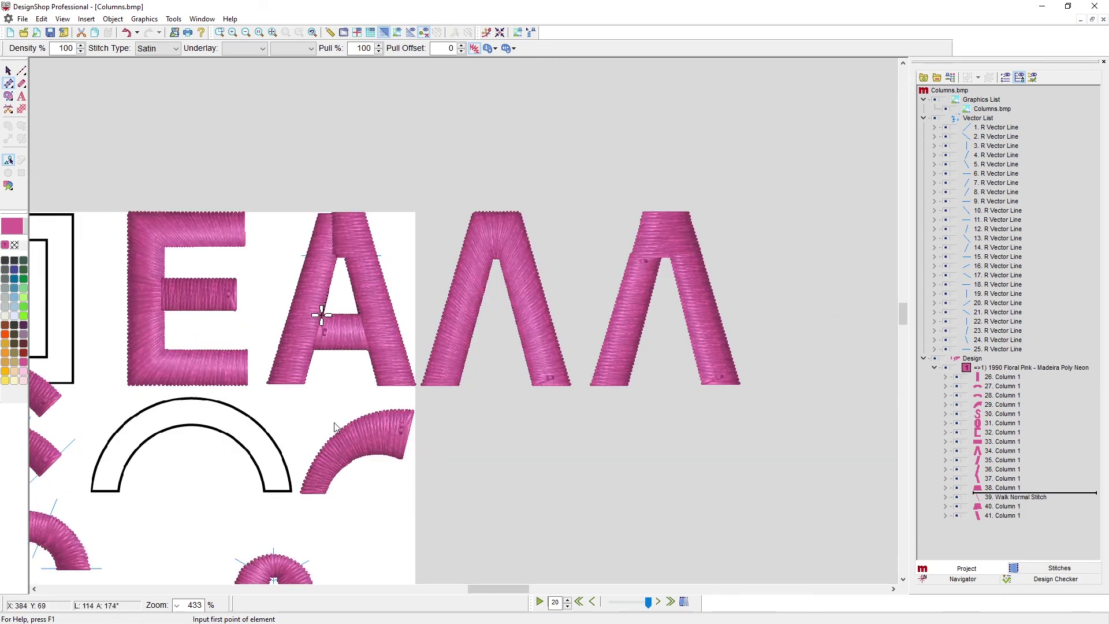
scroll(346, 400, "left", 3)
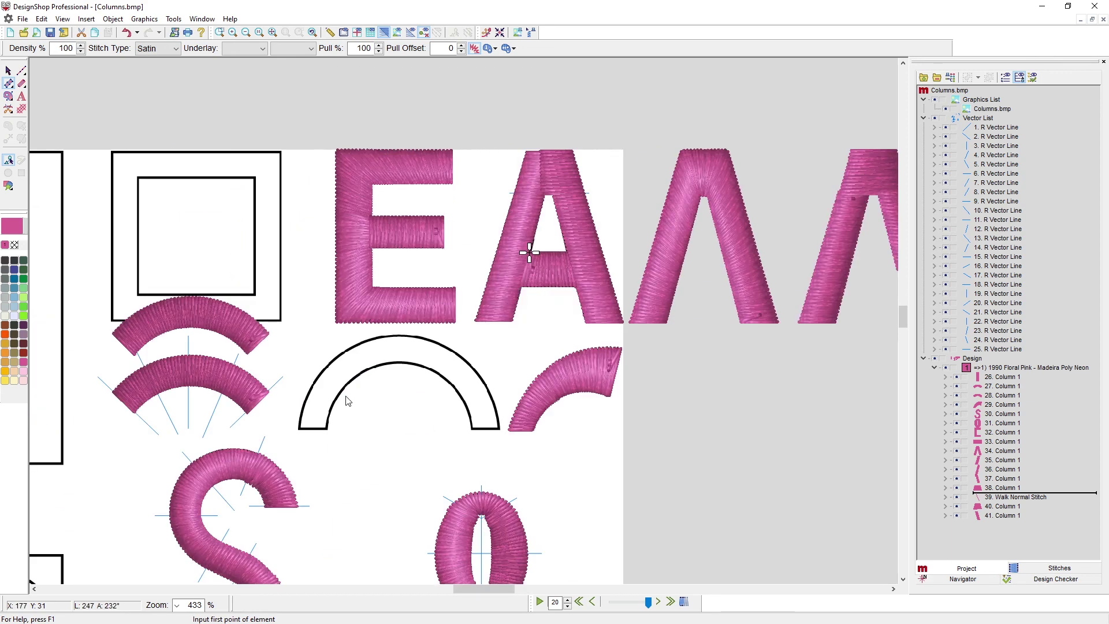
scroll(349, 401, "up", 1)
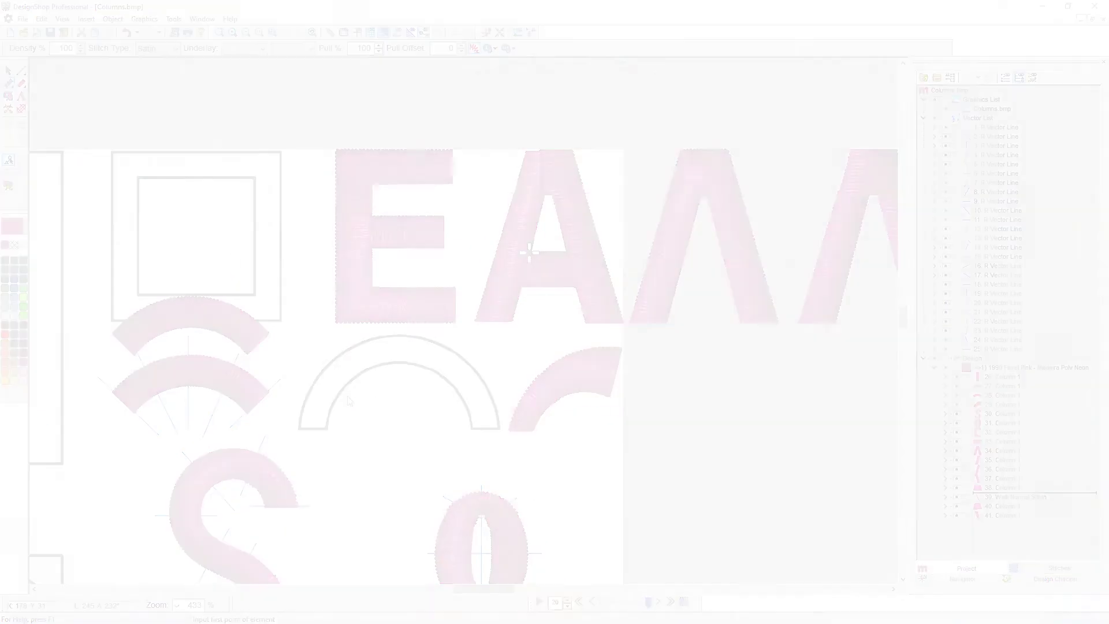